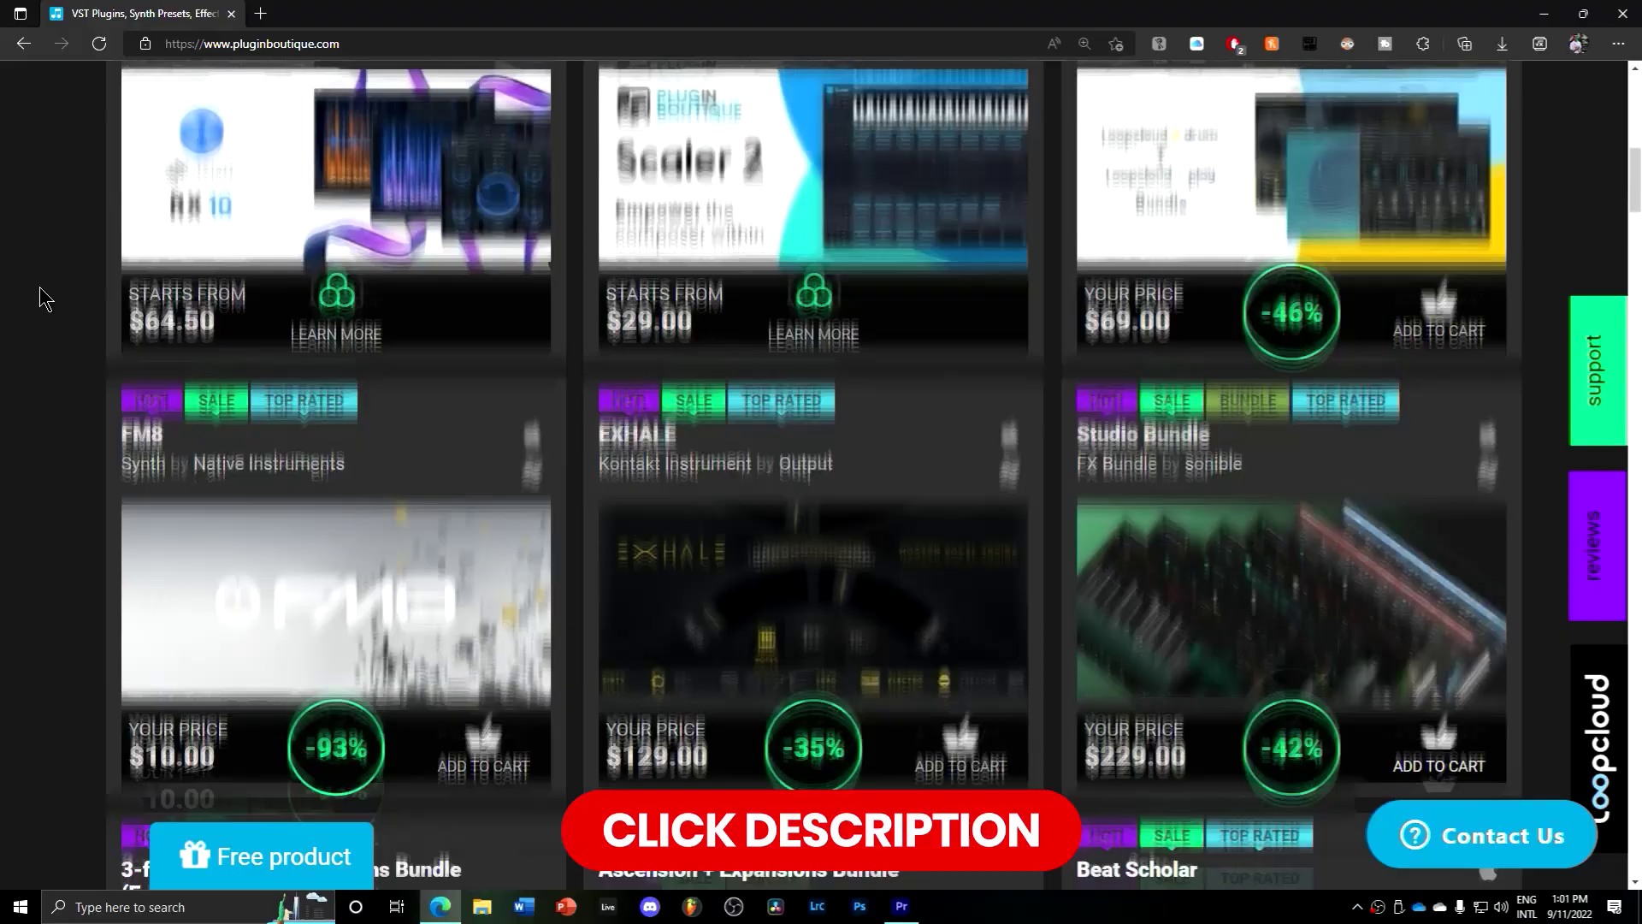
{"action": "scroll", "coordinate": [40, 298], "scroll_direction": "down", "scroll_amount": 15}
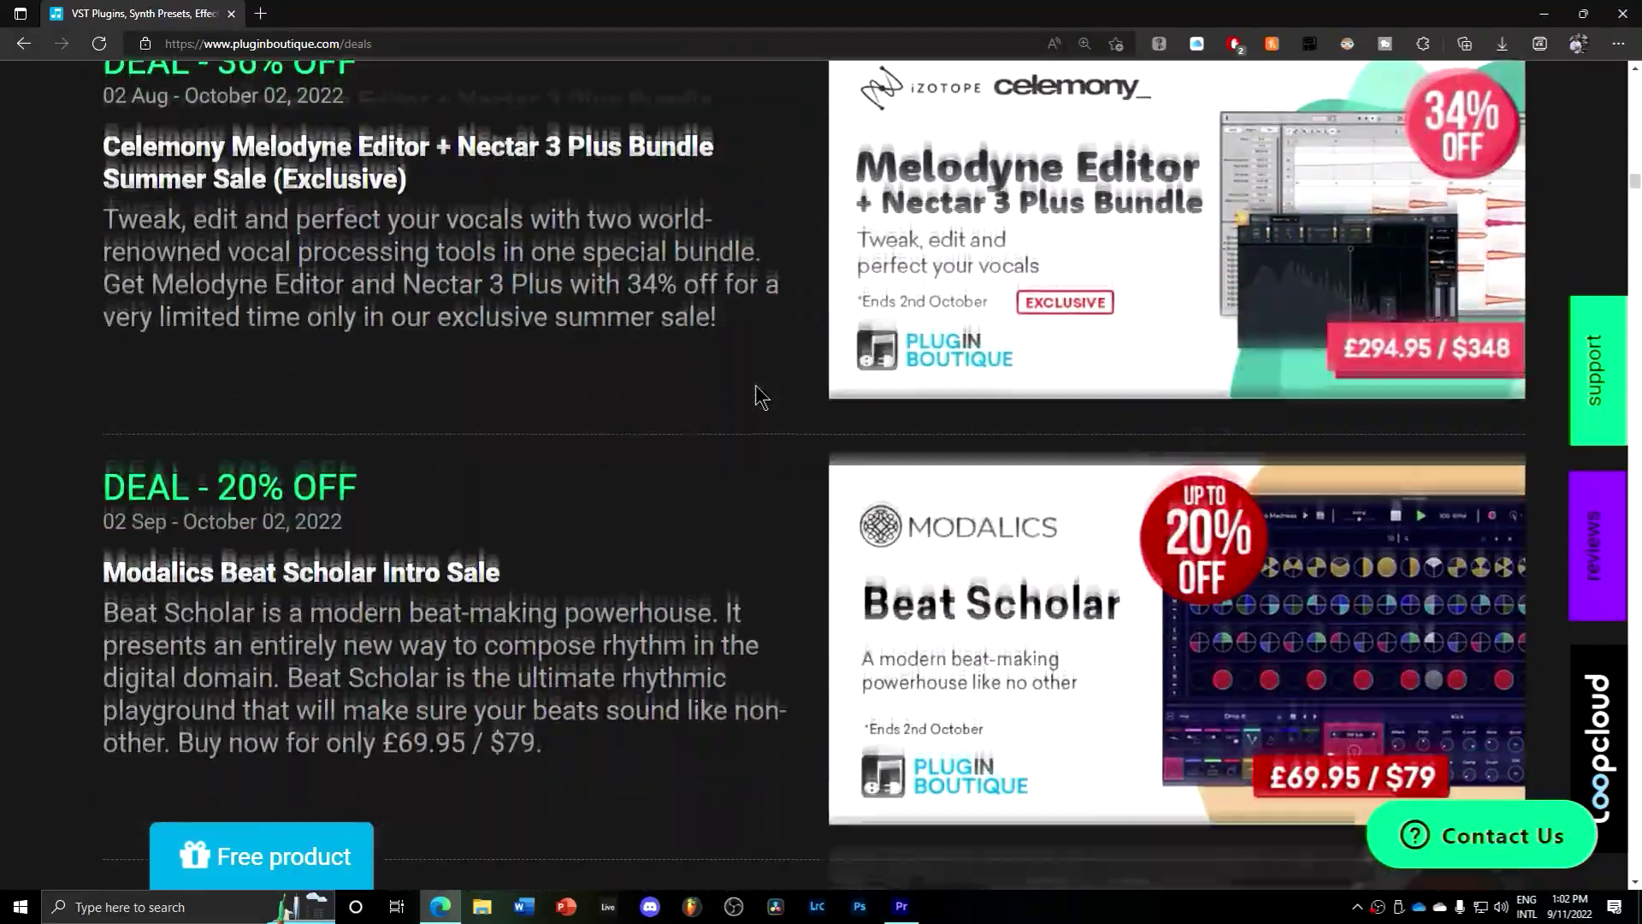
{"action": "scroll", "coordinate": [759, 396], "scroll_direction": "down", "scroll_amount": 20}
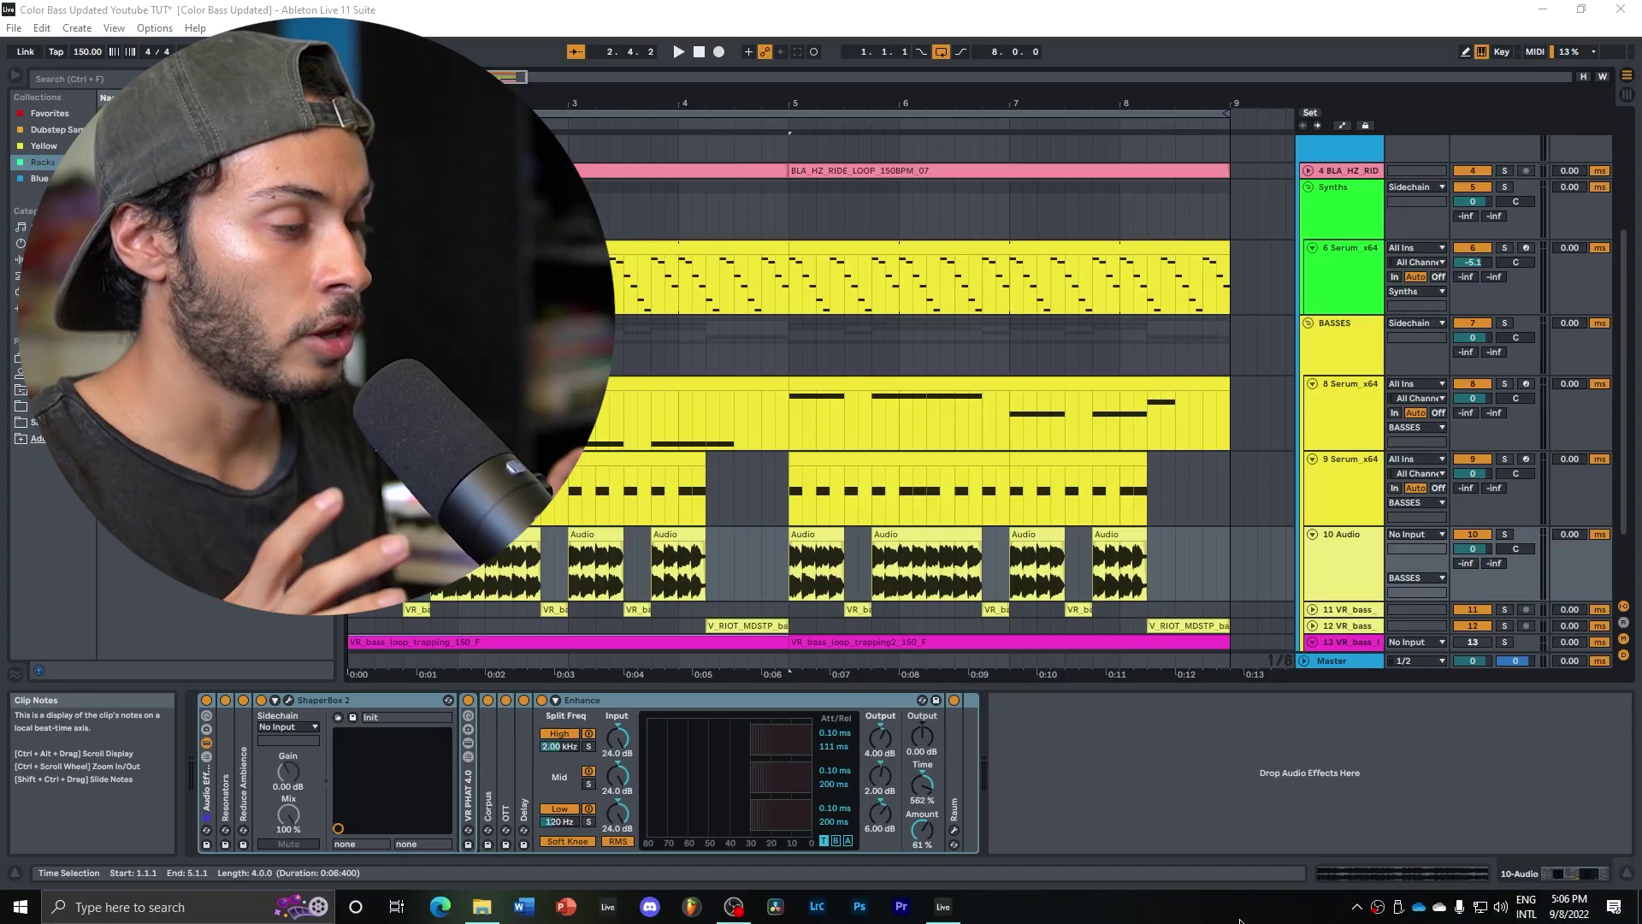
Step: Bring track 13 VR_bass into view and zoom in on the arrangement start to show its waveform
{"action": "scroll", "coordinate": [988, 527], "scroll_direction": "up", "scroll_amount": 5, "text": "alt"}
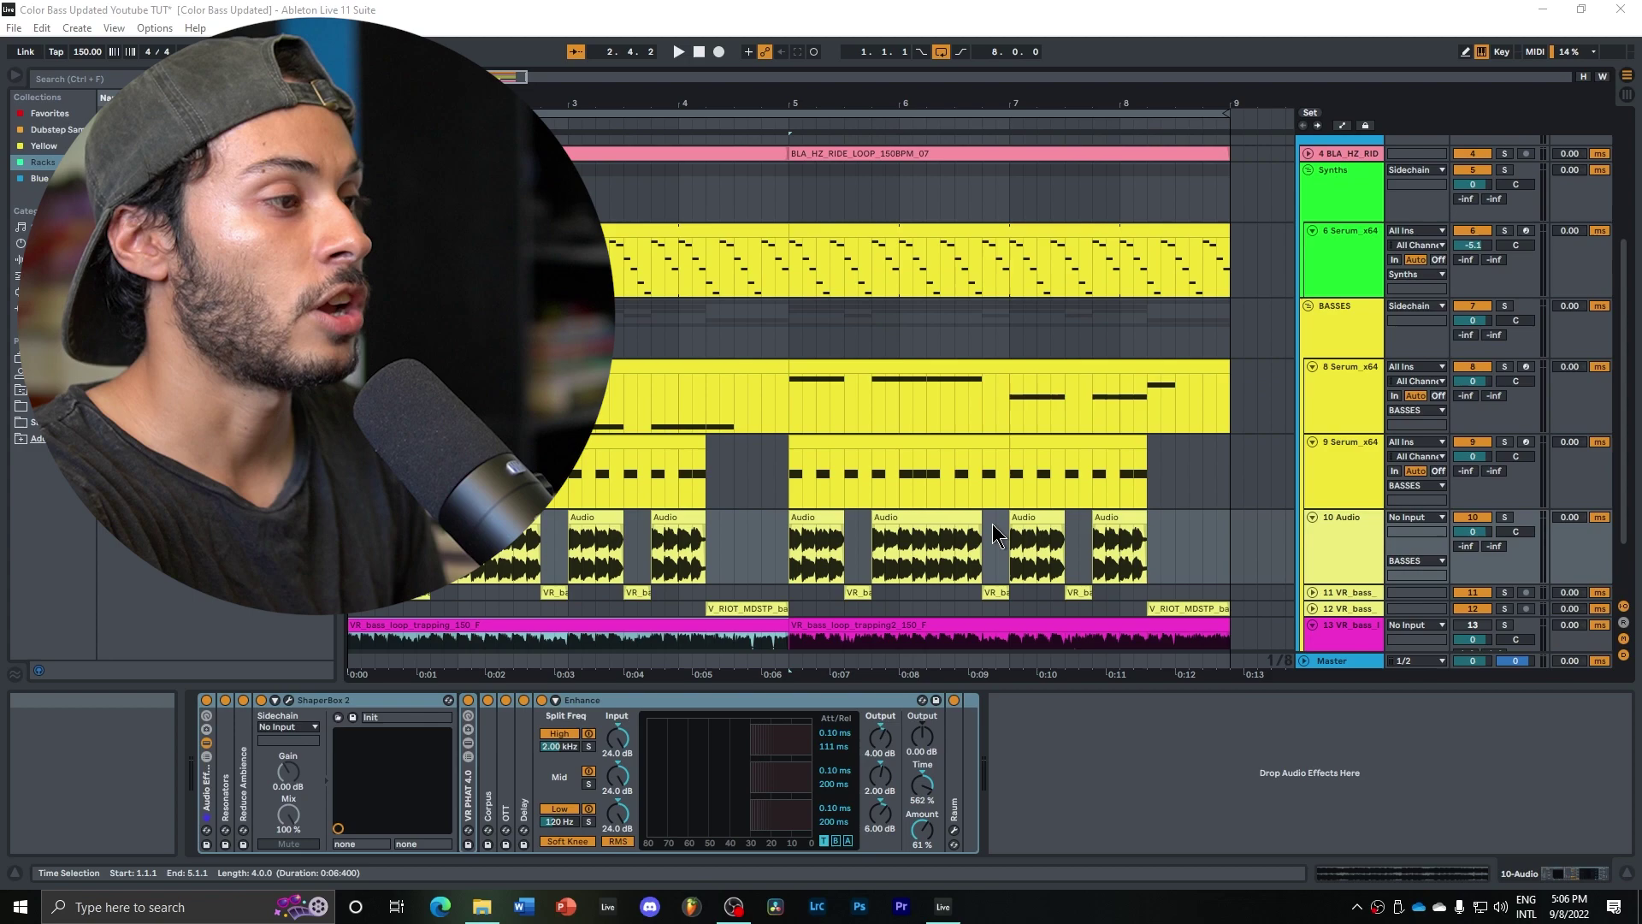
{"action": "scroll", "coordinate": [989, 527], "scroll_direction": "up", "scroll_amount": 5}
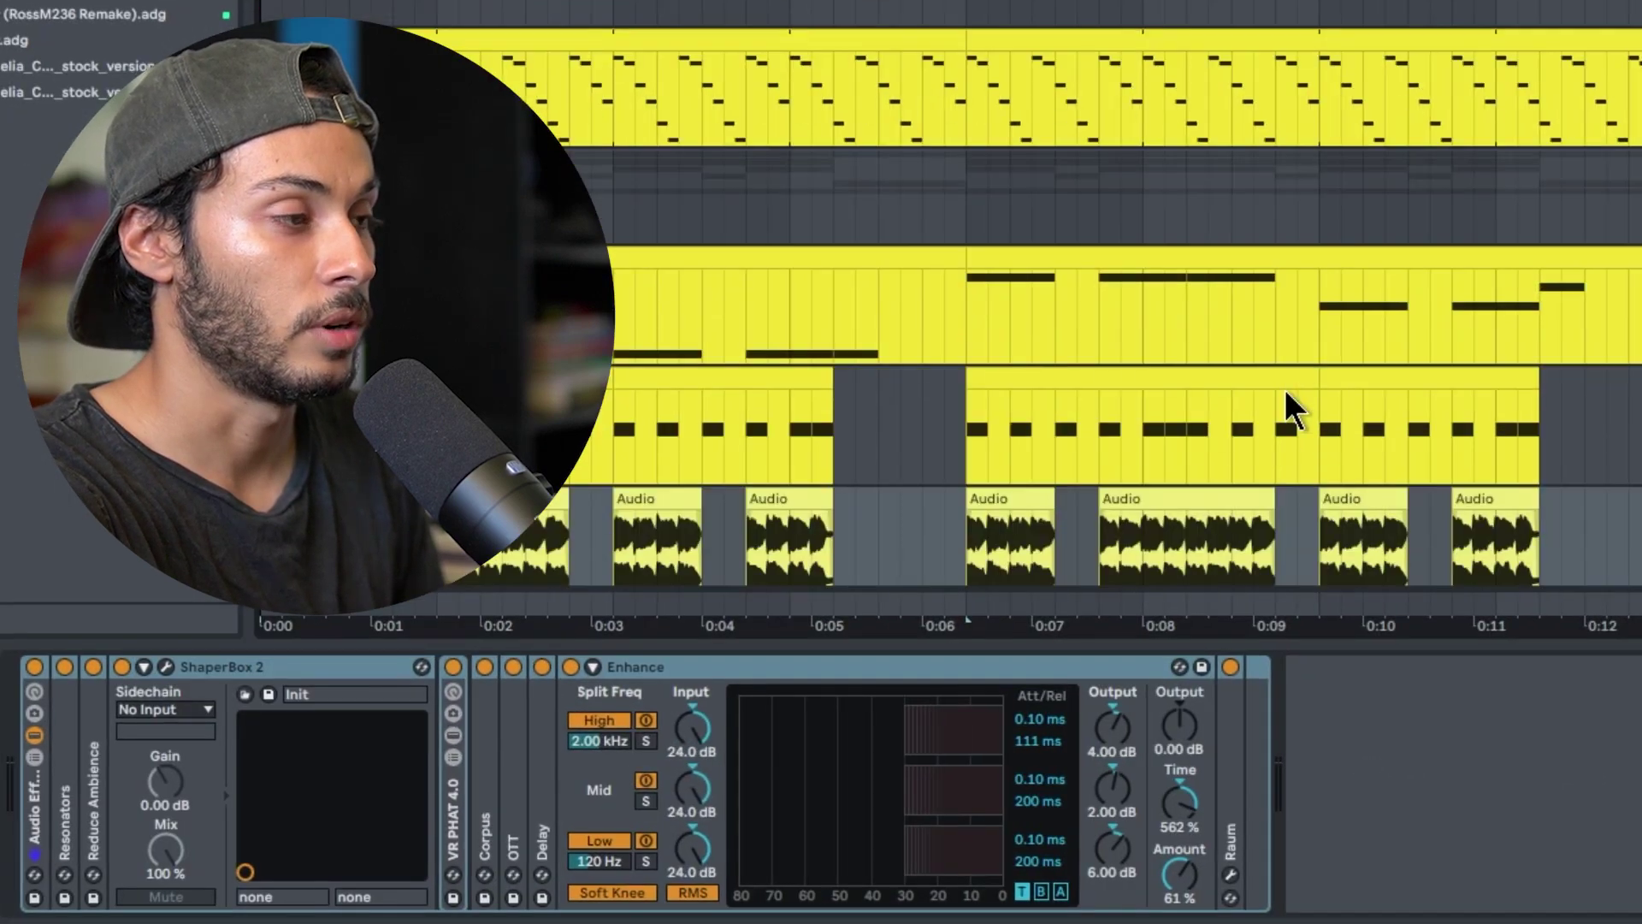
{"action": "scroll", "coordinate": [1284, 388], "scroll_direction": "down", "scroll_amount": 5}
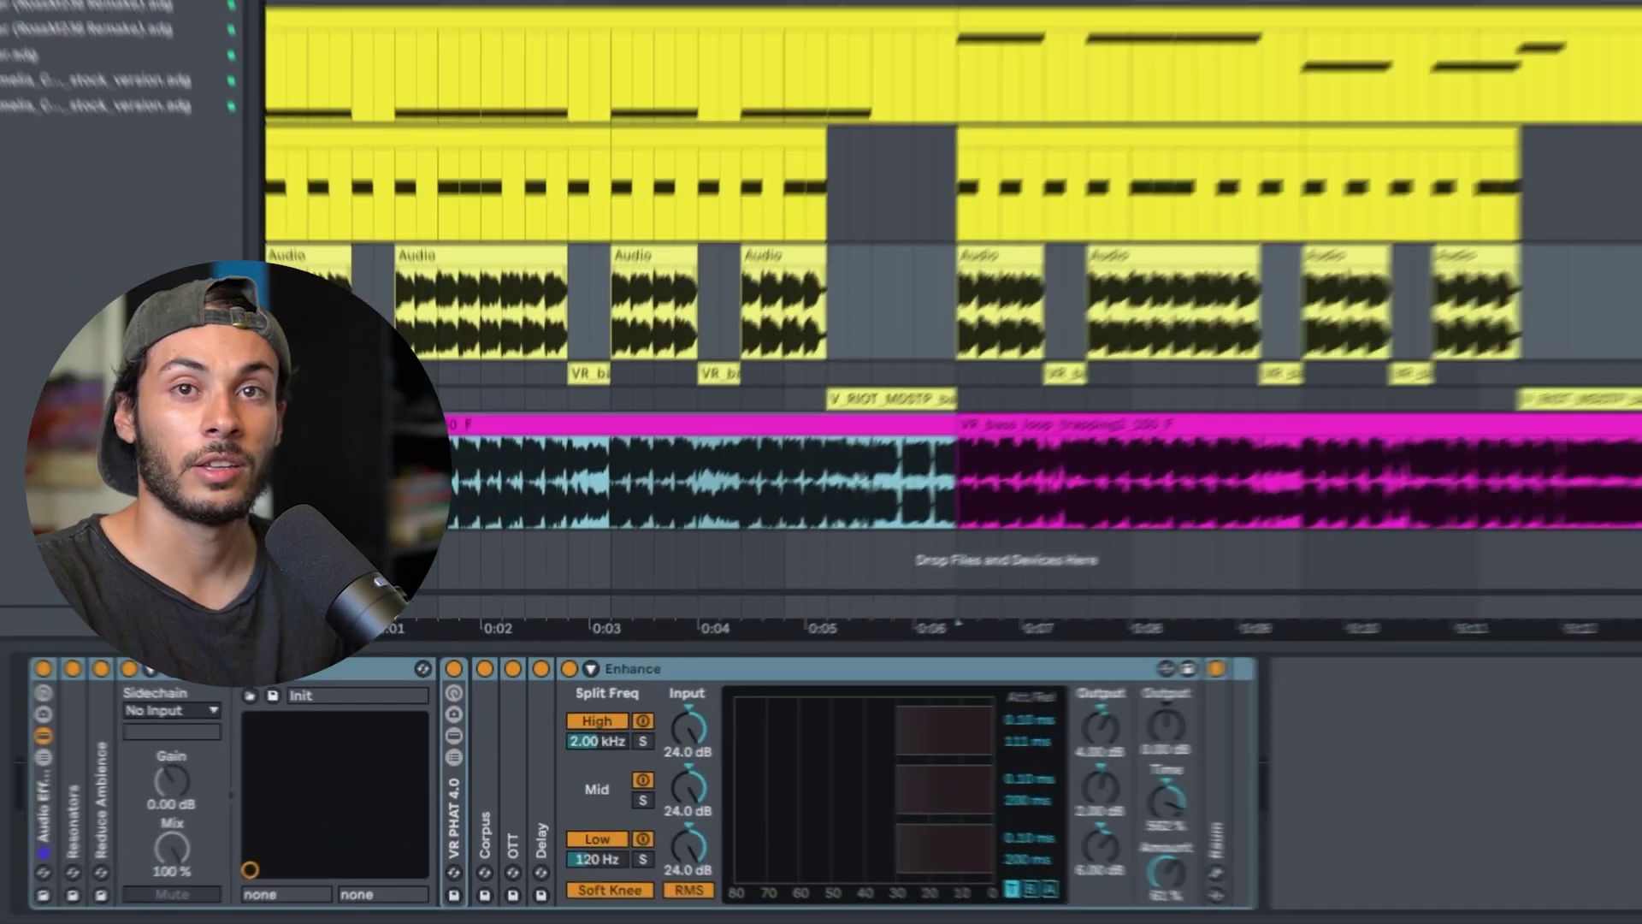
{"action": "key", "text": "Left"}
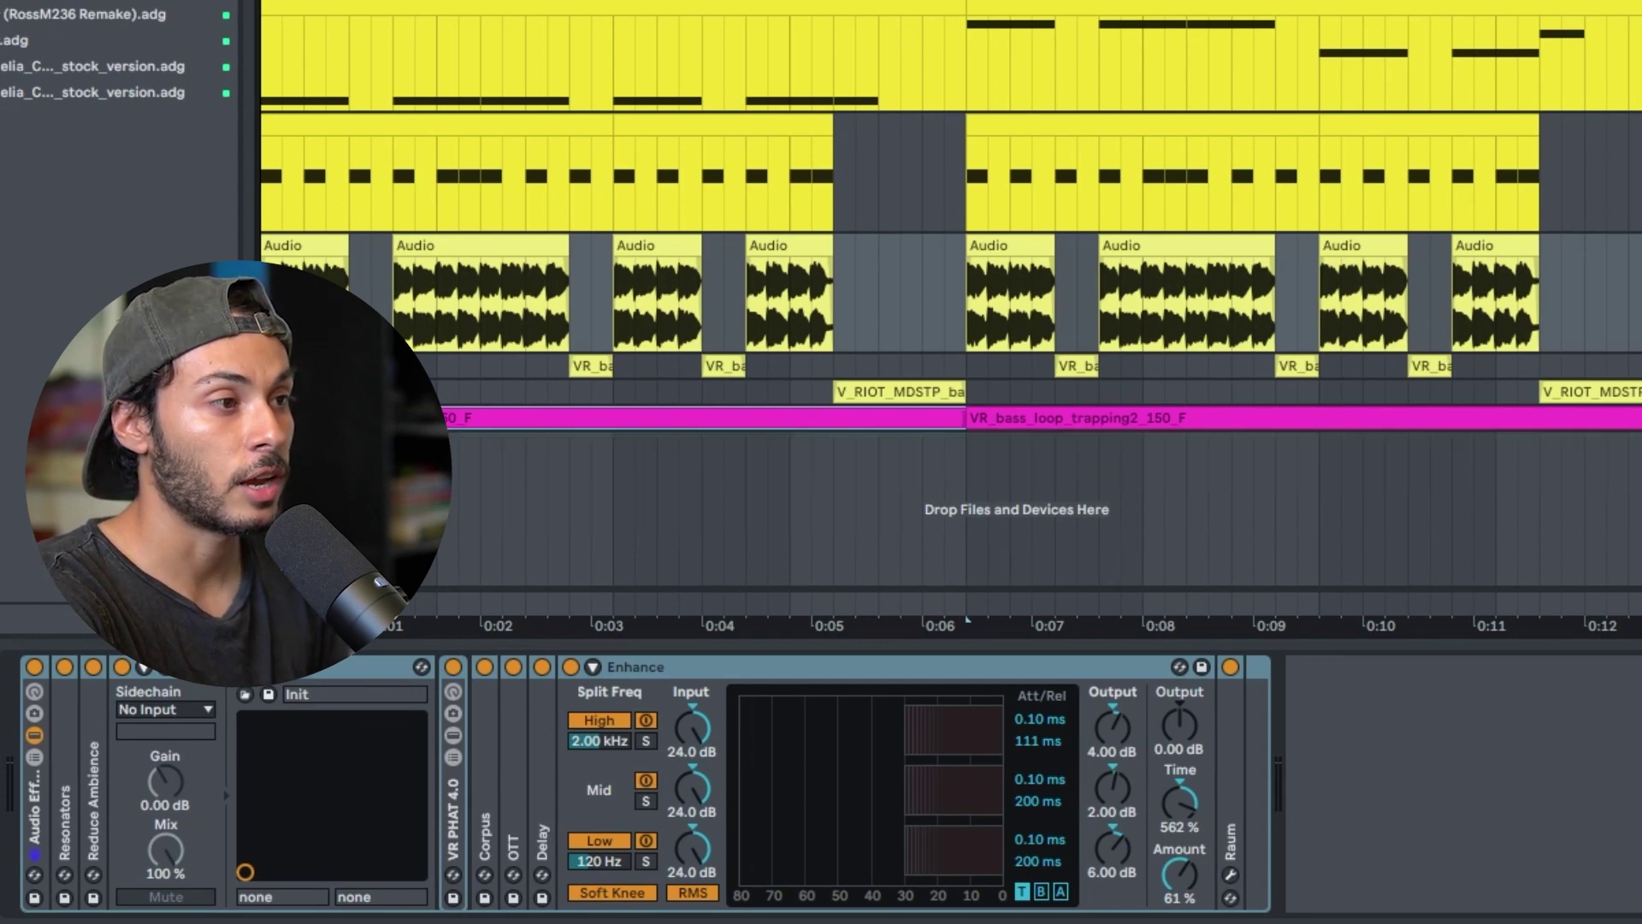
{"action": "key", "text": "plus"}
{"action": "key", "text": "plus"}
{"action": "key", "text": "plus"}
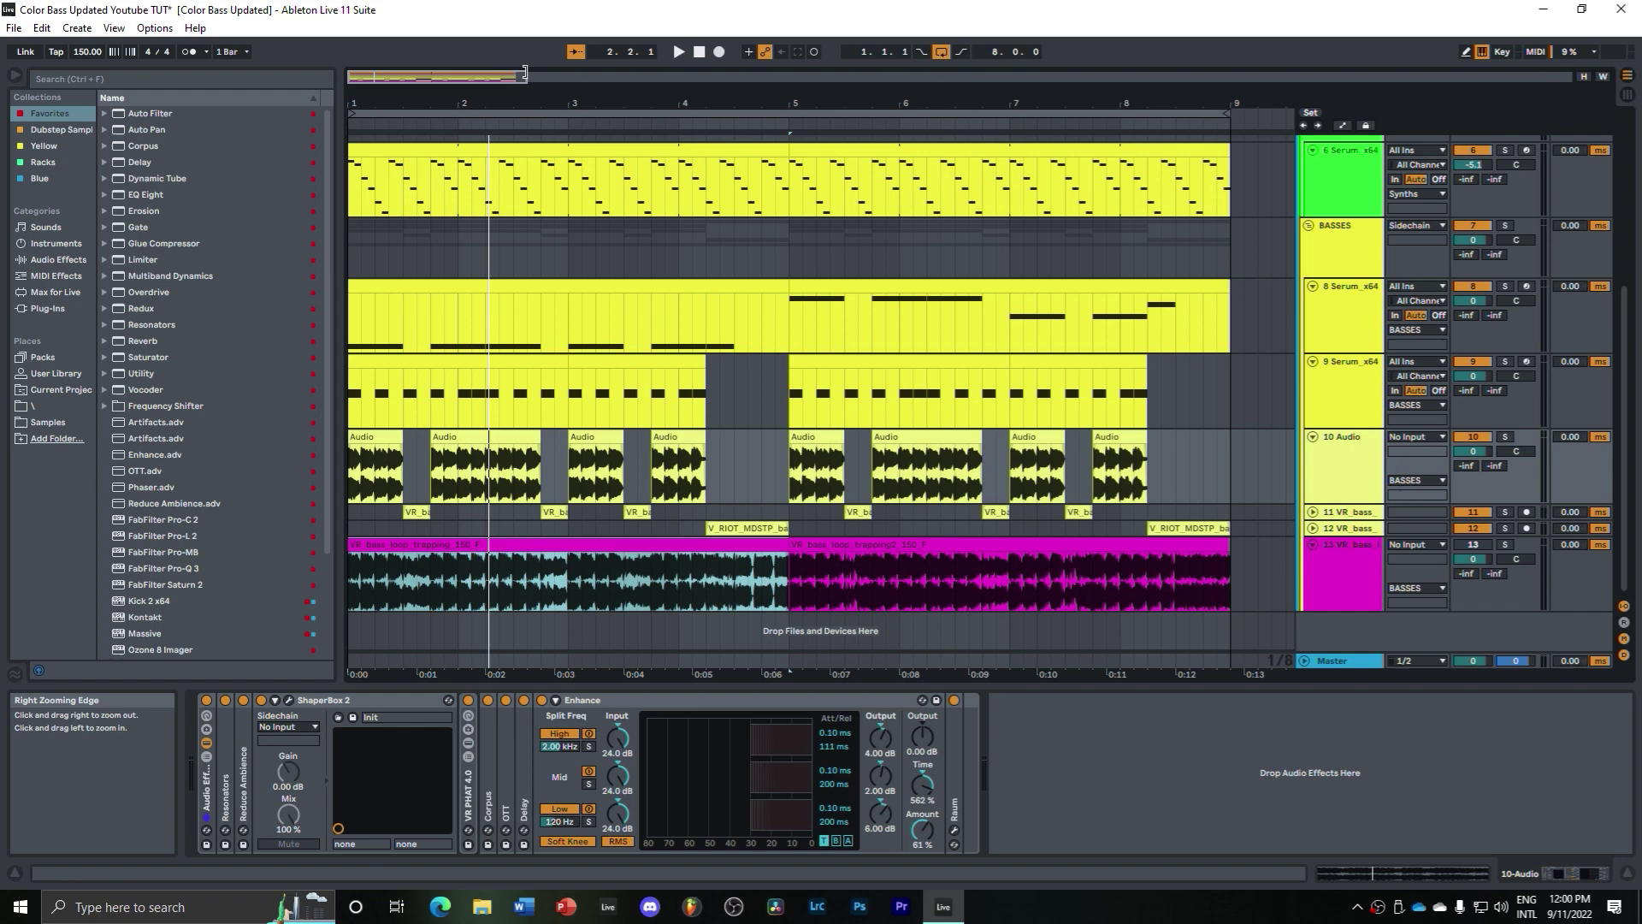
Step: Solo the 1 Drum Rack track and select the first four bars
{"action": "left_click_drag", "start_coordinate": [525, 73], "coordinate": [403, 75]}
{"action": "scroll", "coordinate": [737, 466], "scroll_direction": "up", "scroll_amount": 5}
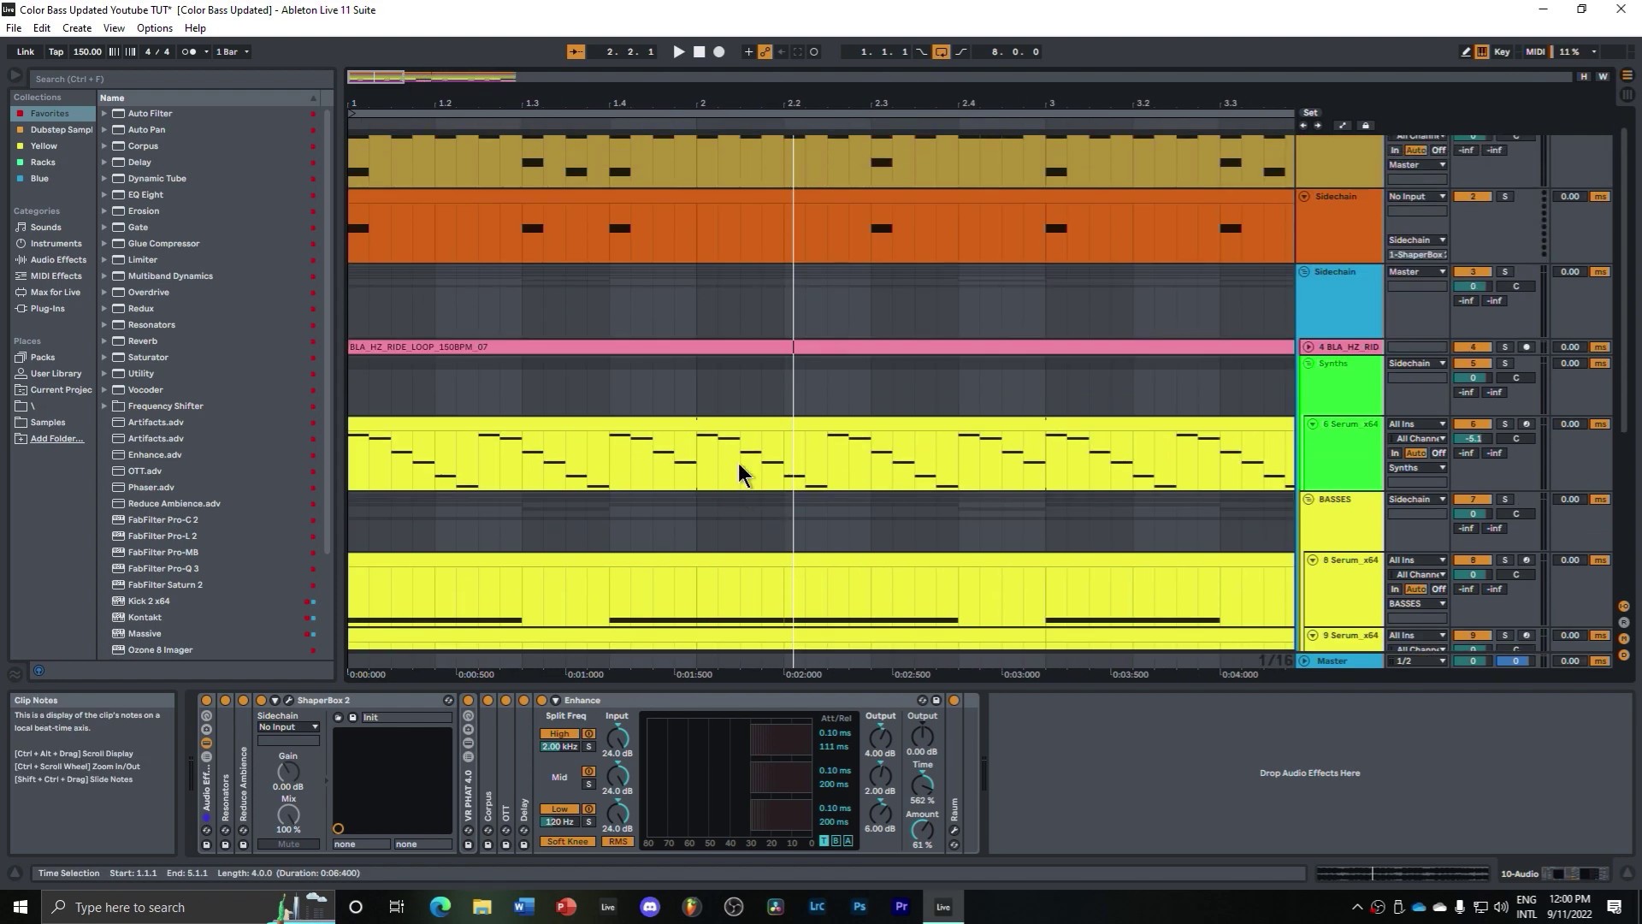
{"action": "scroll", "coordinate": [740, 467], "scroll_direction": "up", "scroll_amount": 1}
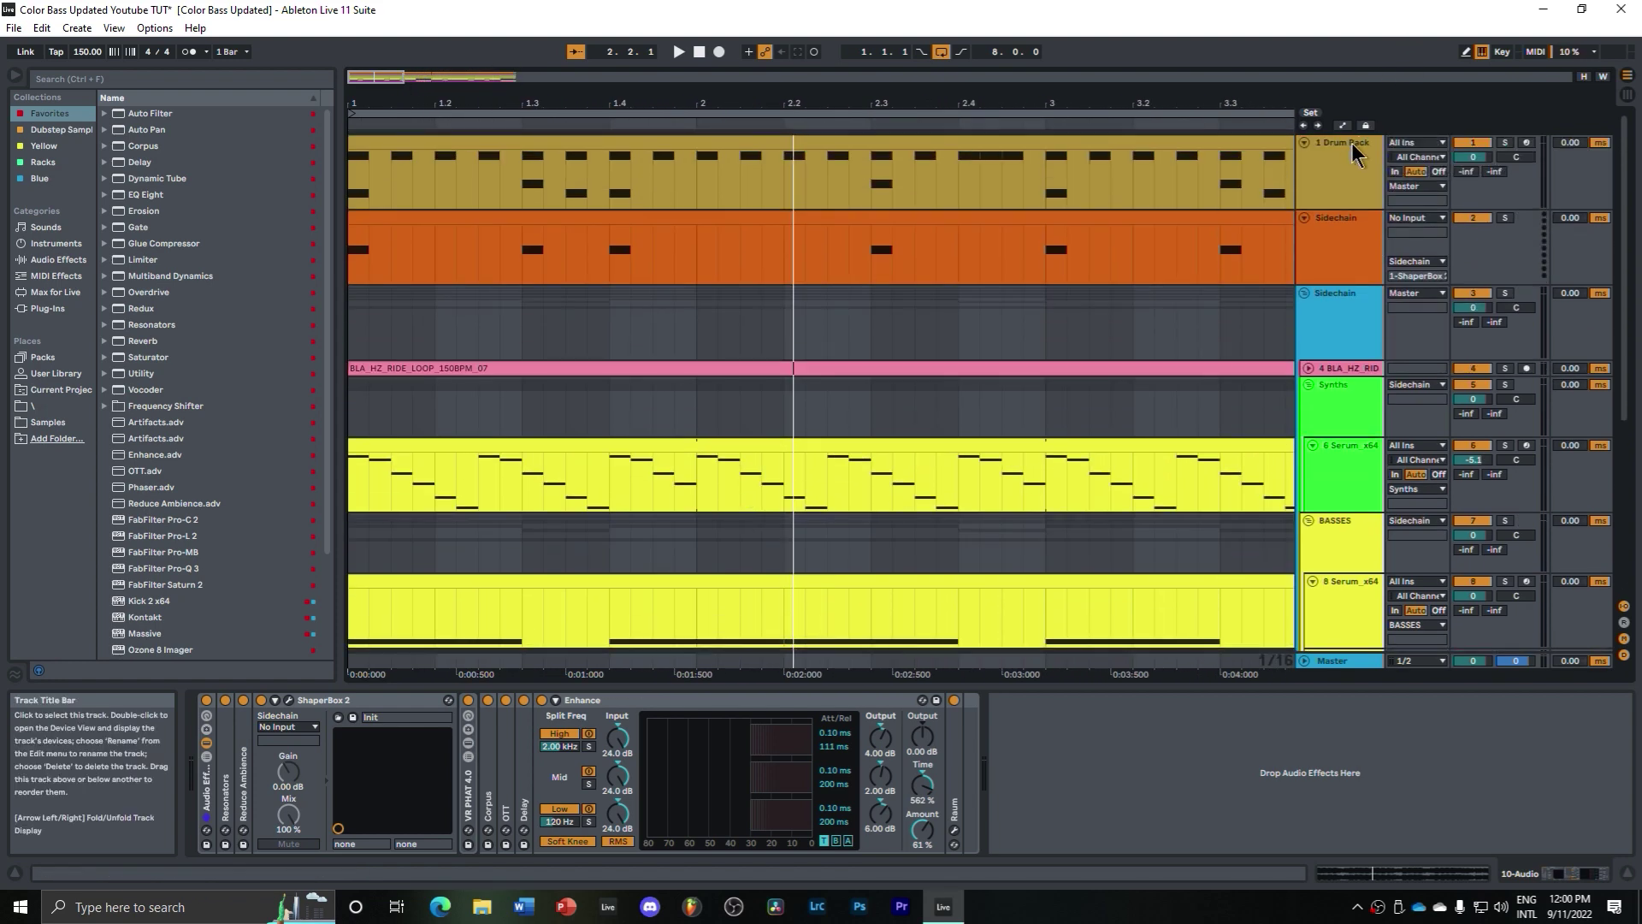
{"action": "left_click", "coordinate": [1504, 143]}
{"action": "left_click", "coordinate": [1189, 273]}
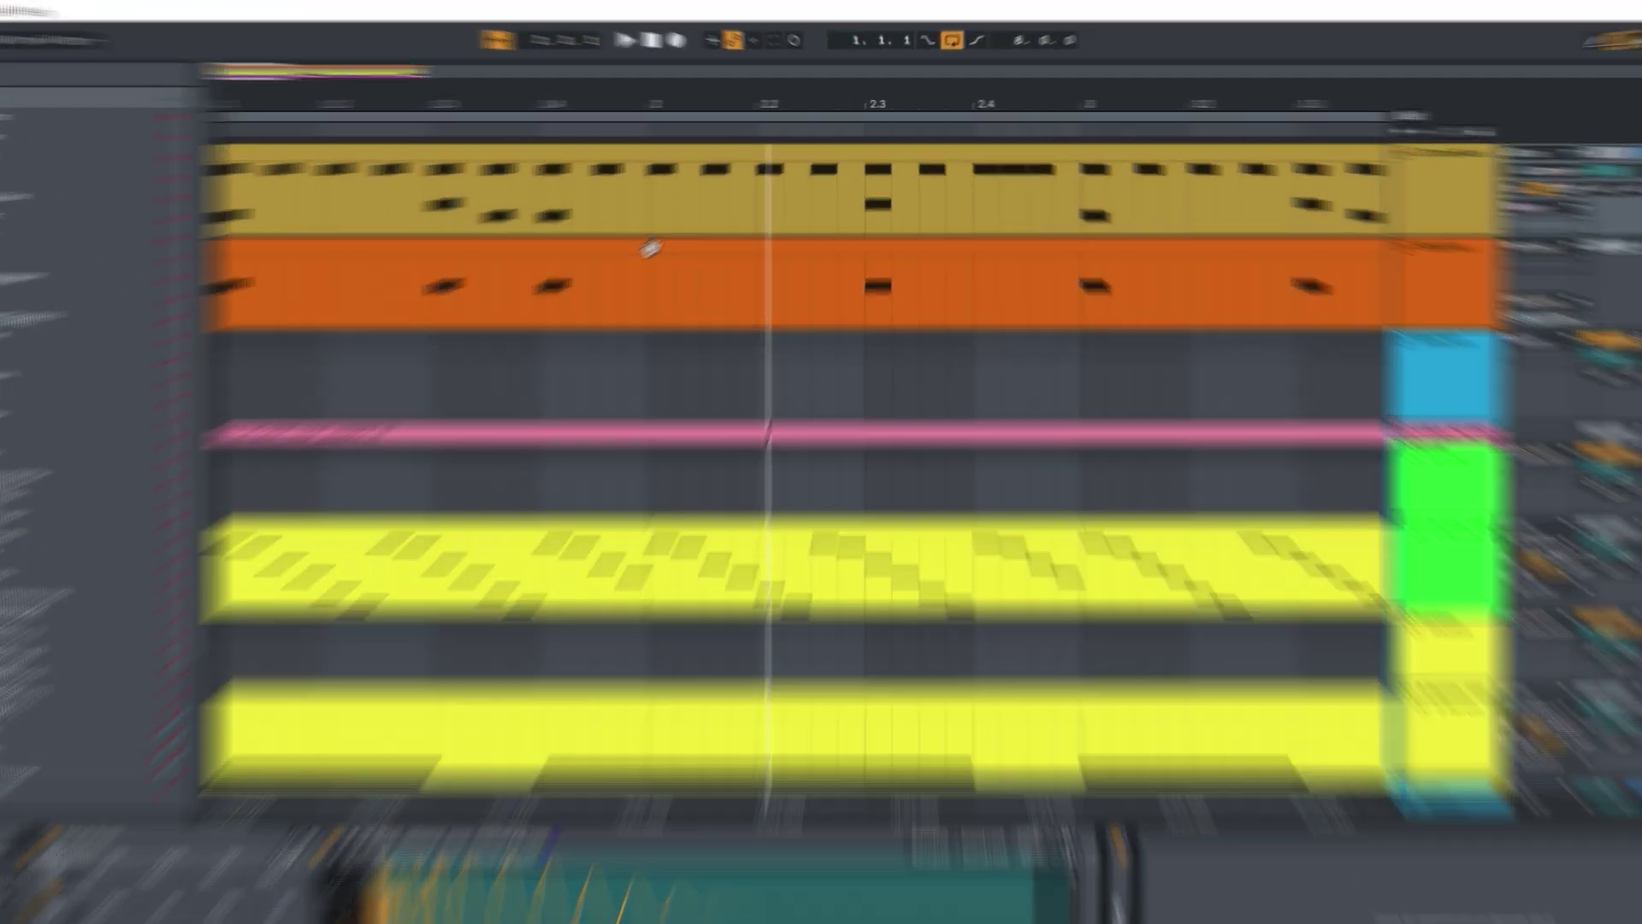
Step: Play and stop the drum beat, then select two hi-hat notes in the clip
{"action": "key", "text": "space"}
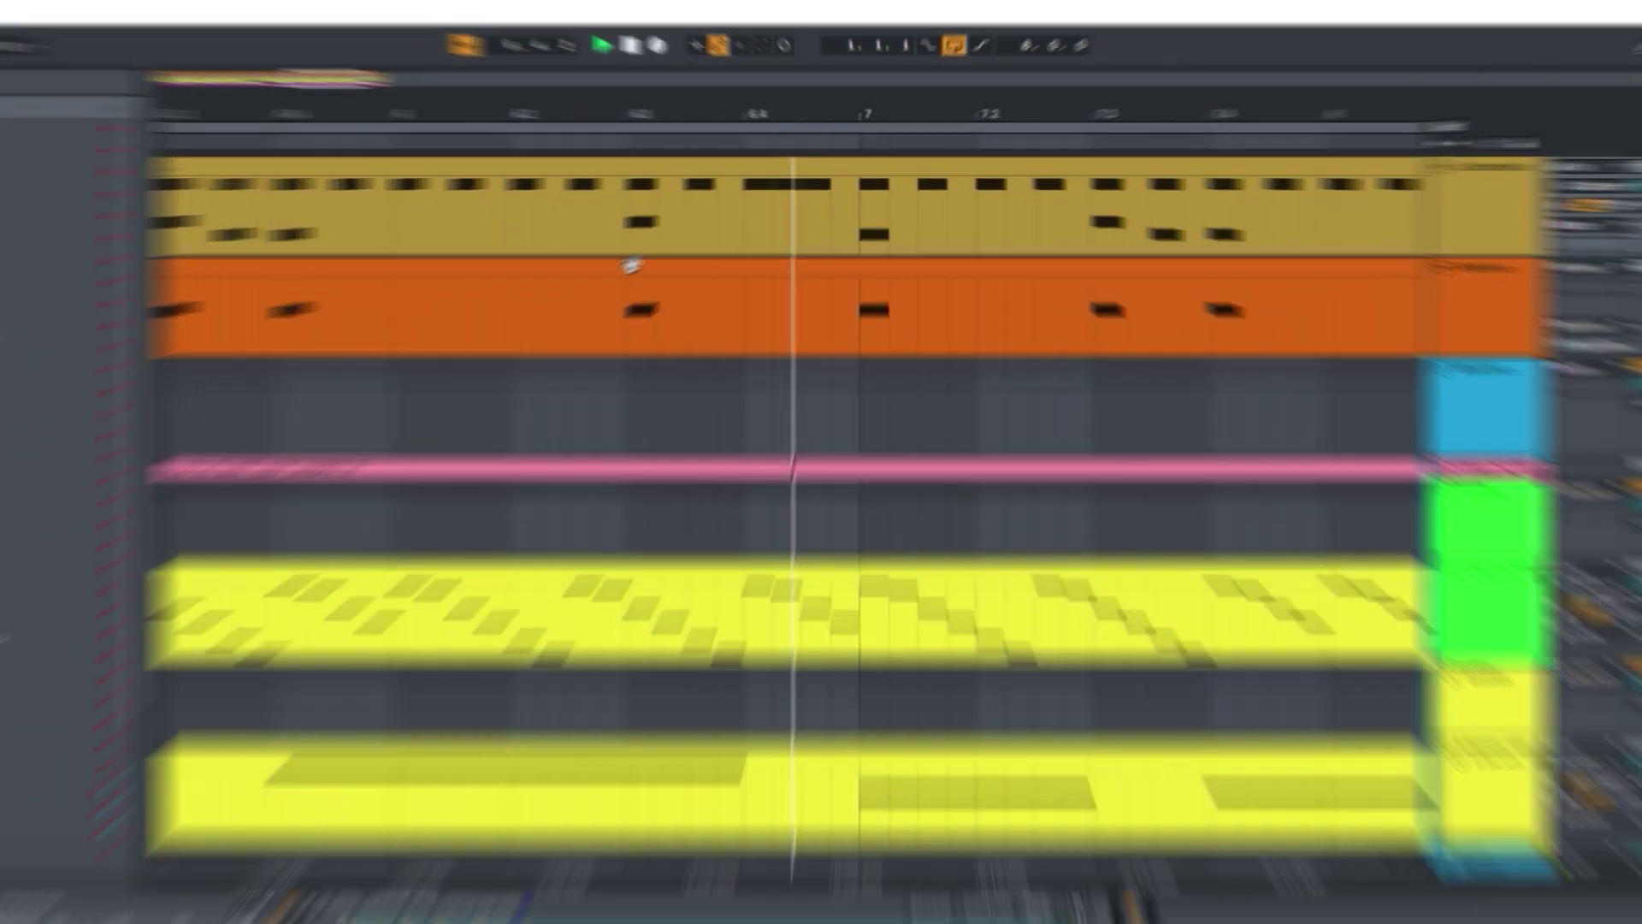
{"action": "key", "text": "space"}
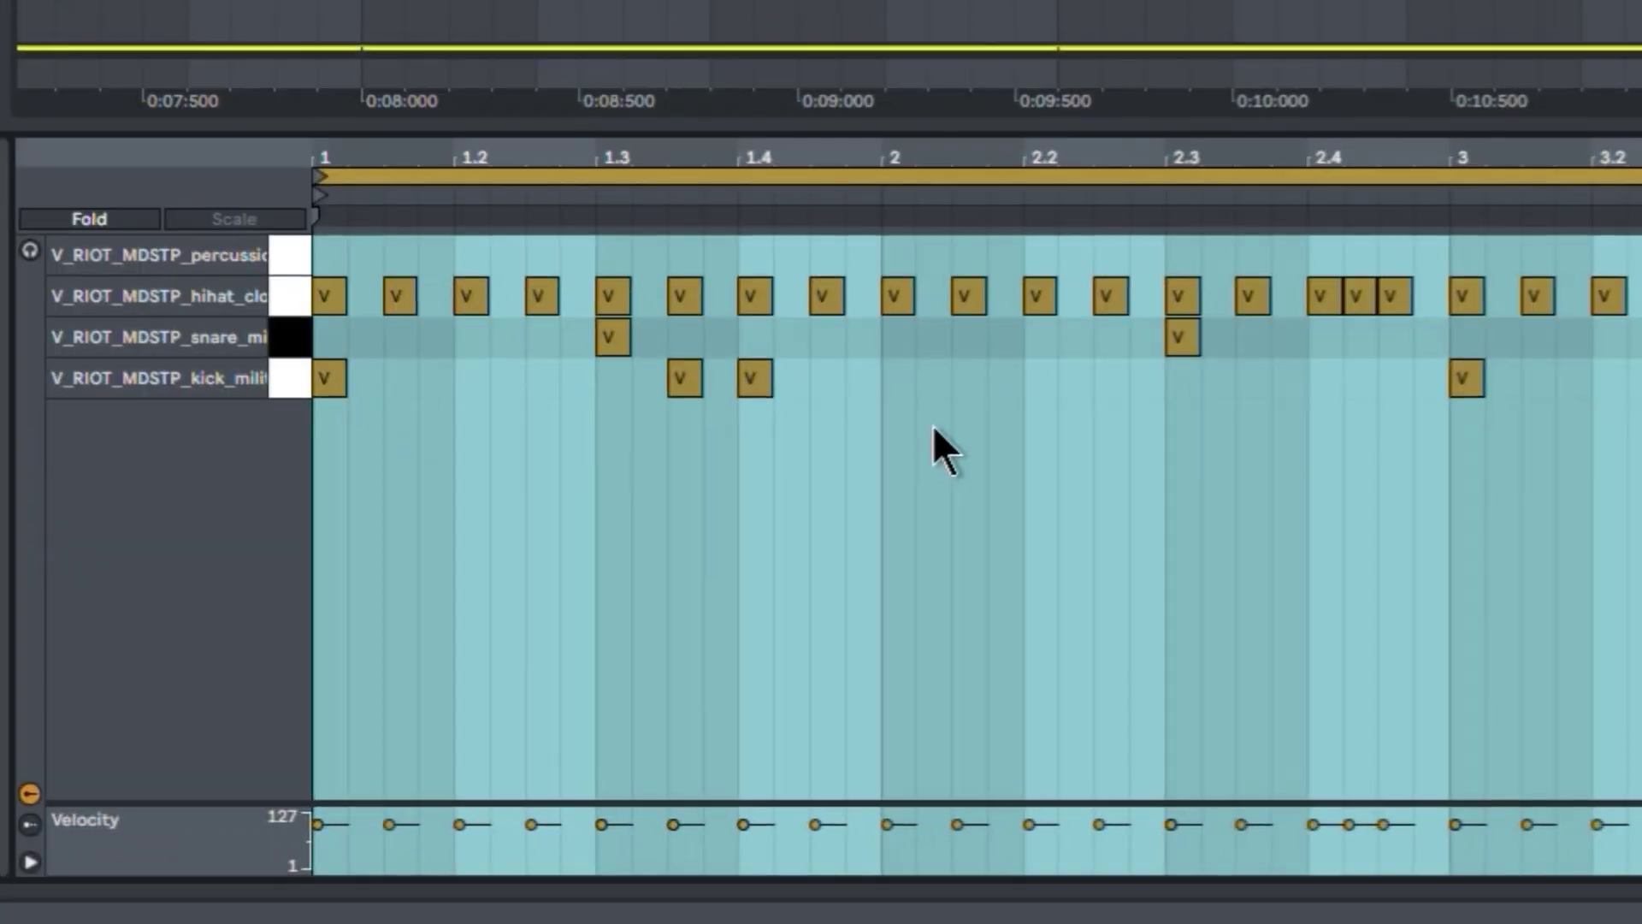
{"action": "left_click", "coordinate": [1325, 301]}
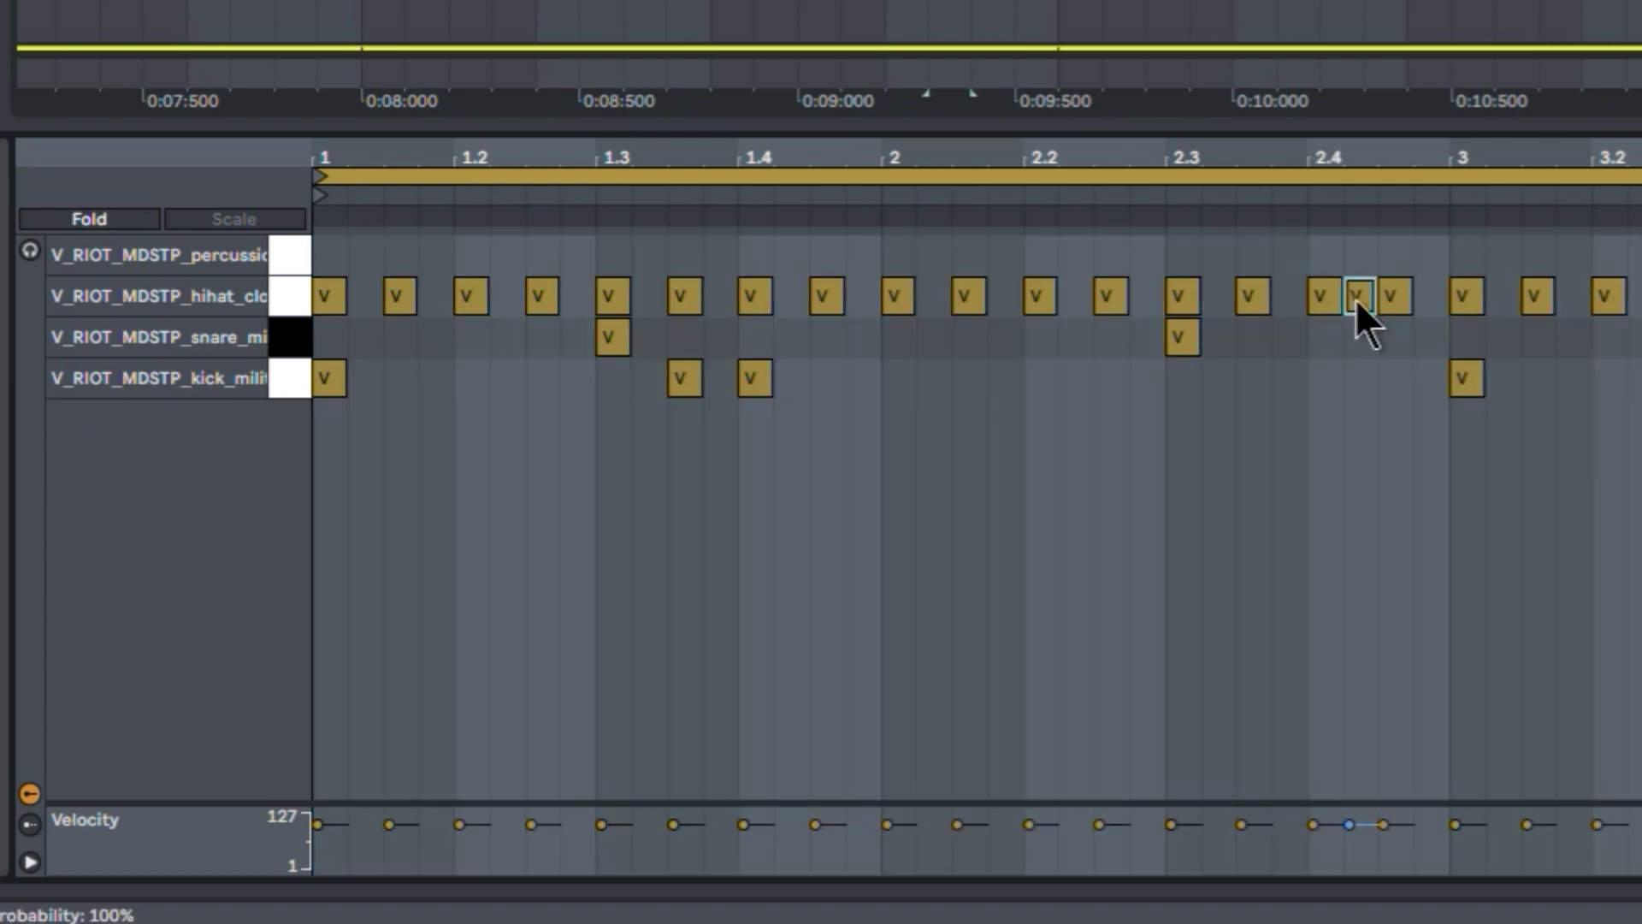
{"action": "left_click", "coordinate": [1392, 299]}
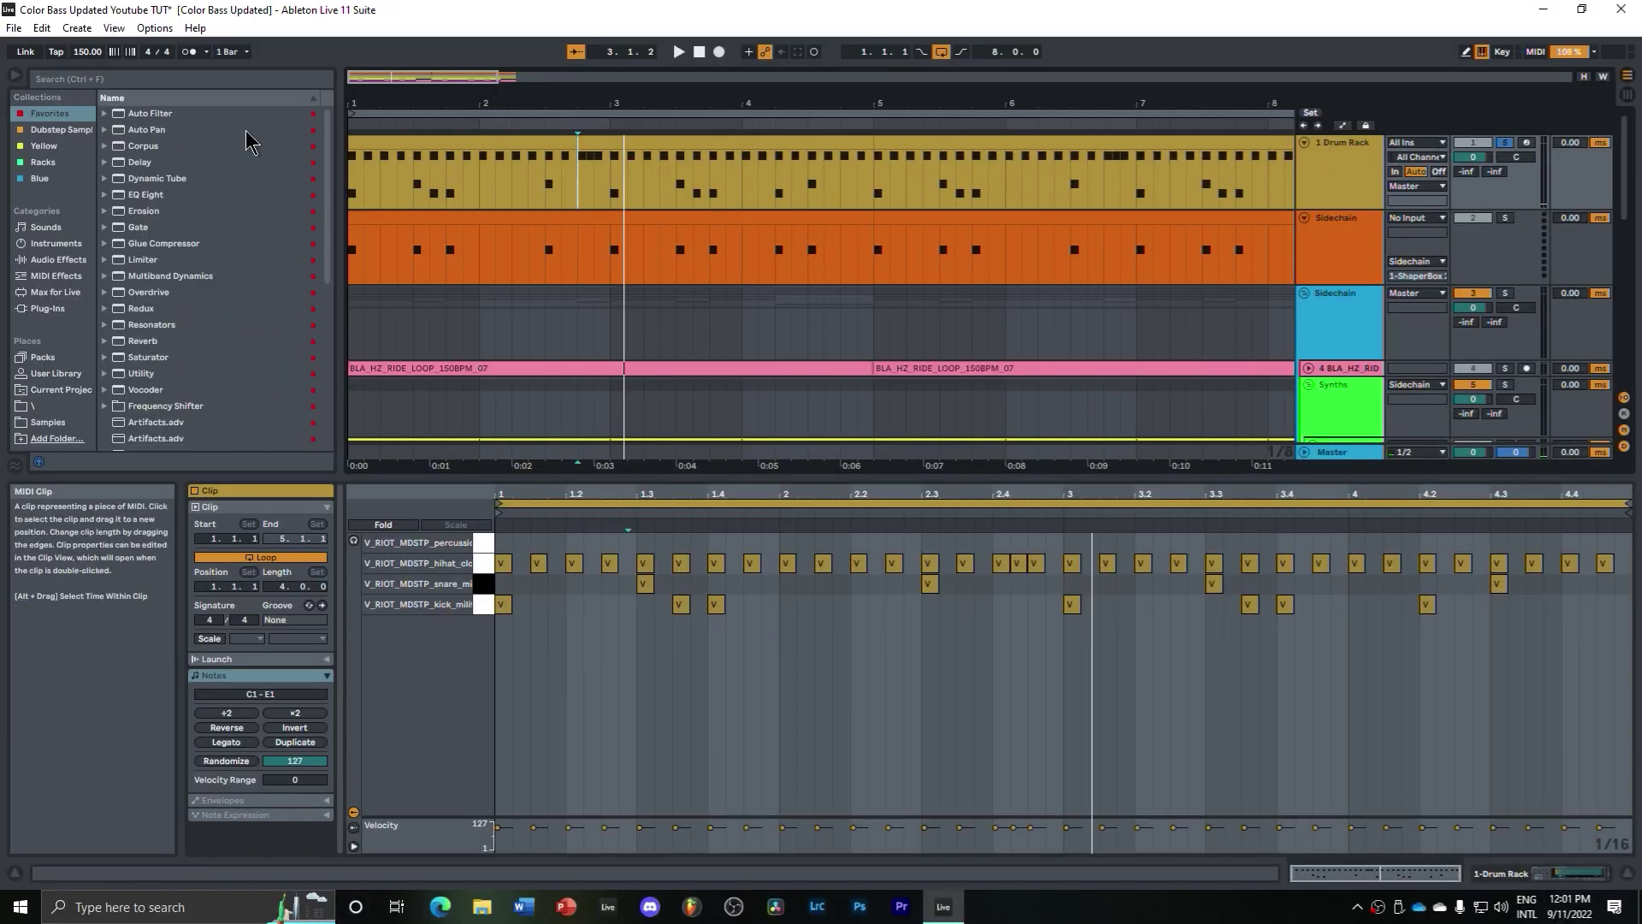
Step: Unfold the Sidechain group and keep ShaperBox 2's MIDI Trigger on On (1-Shot)
{"action": "left_click", "coordinate": [1360, 255]}
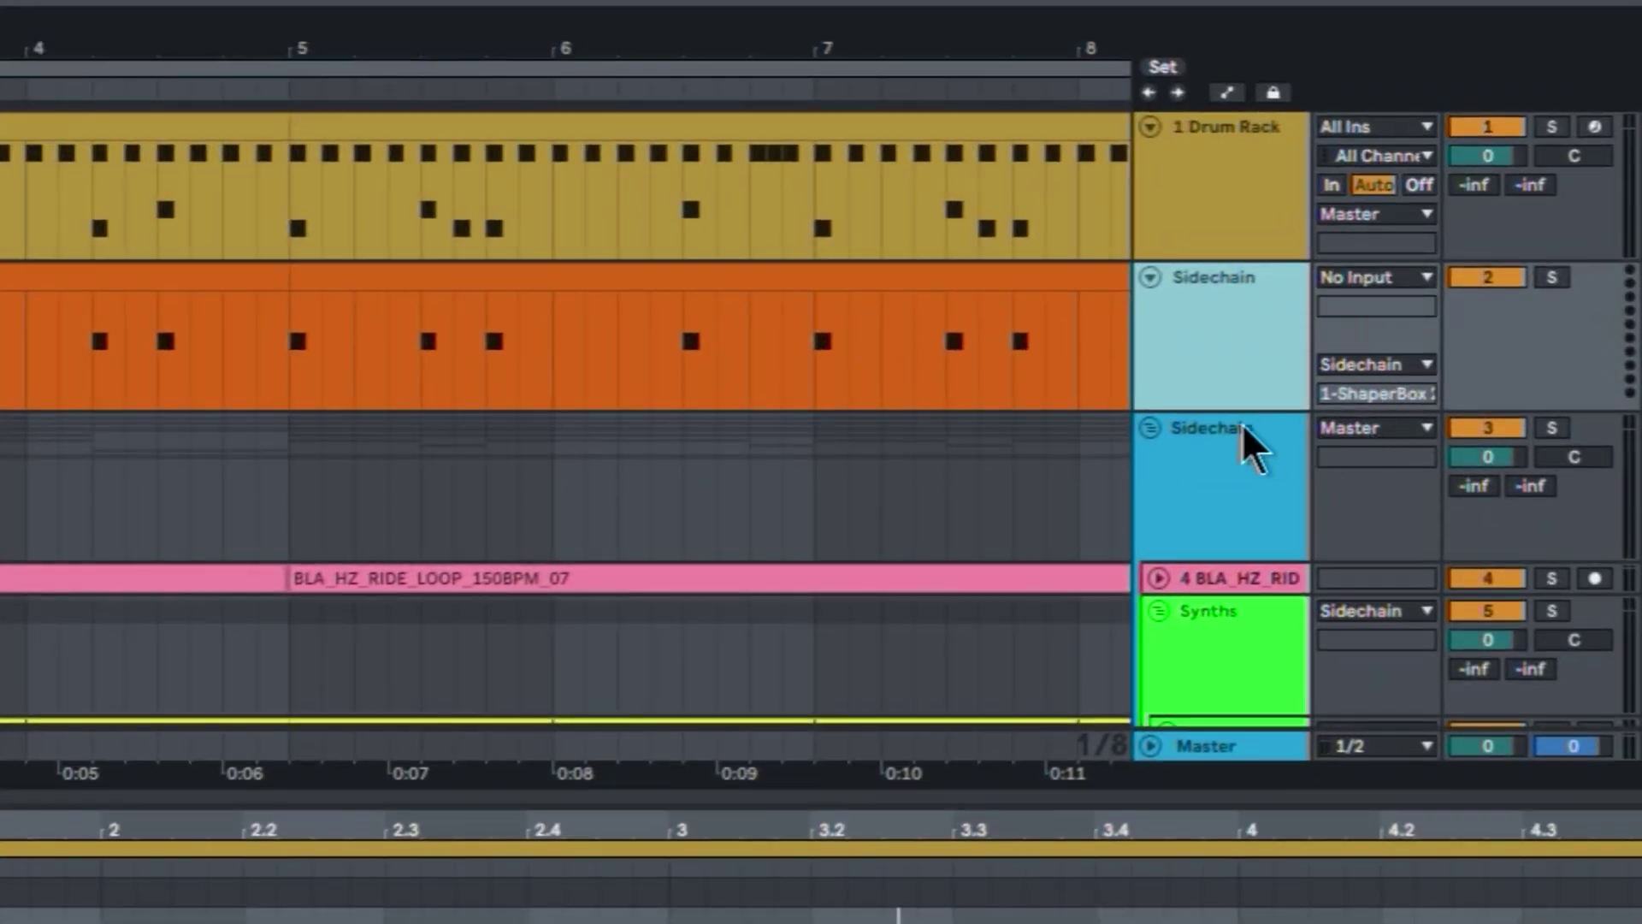
{"action": "left_click", "coordinate": [1253, 445]}
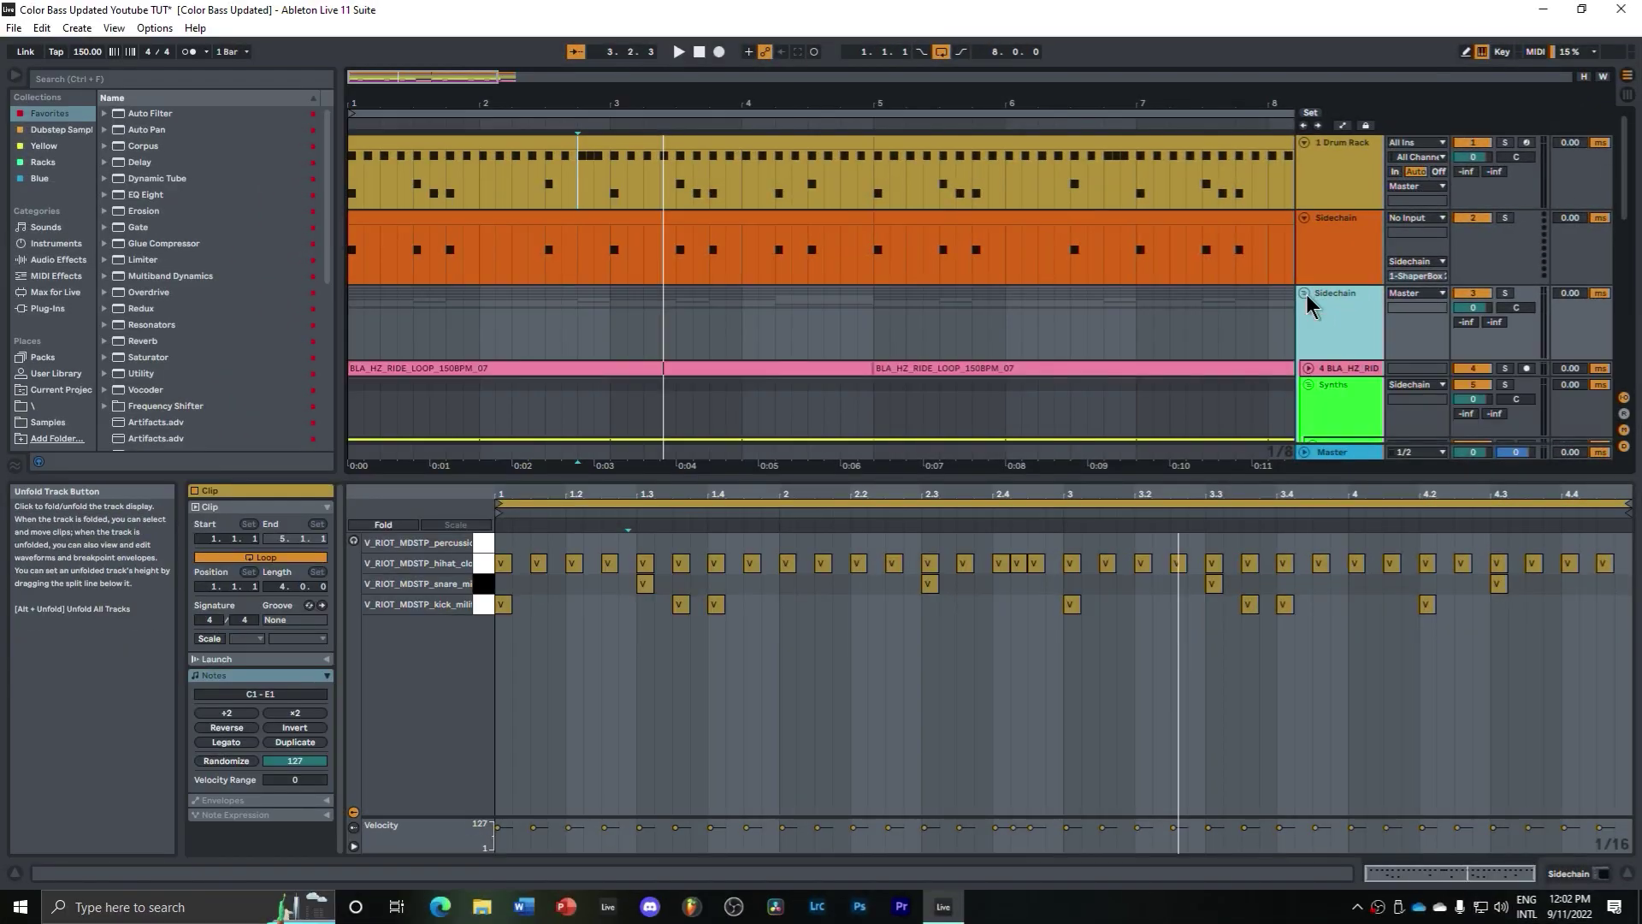
{"action": "left_click", "coordinate": [1305, 138], "text": "alt"}
{"action": "double_click", "coordinate": [1350, 188]}
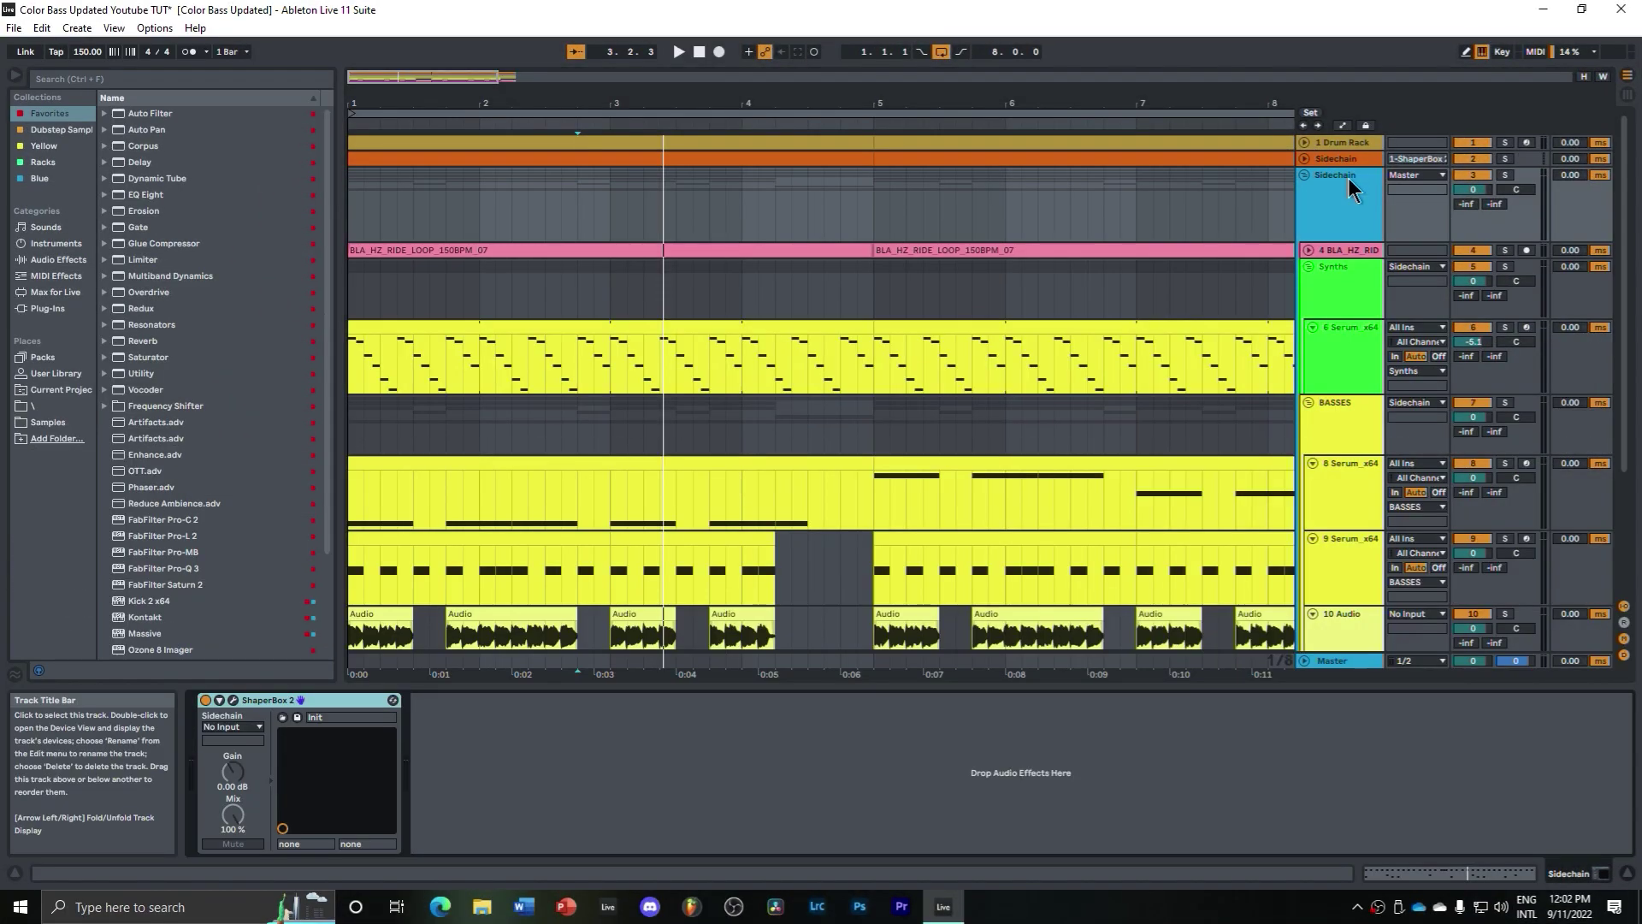
{"action": "left_click", "coordinate": [233, 700]}
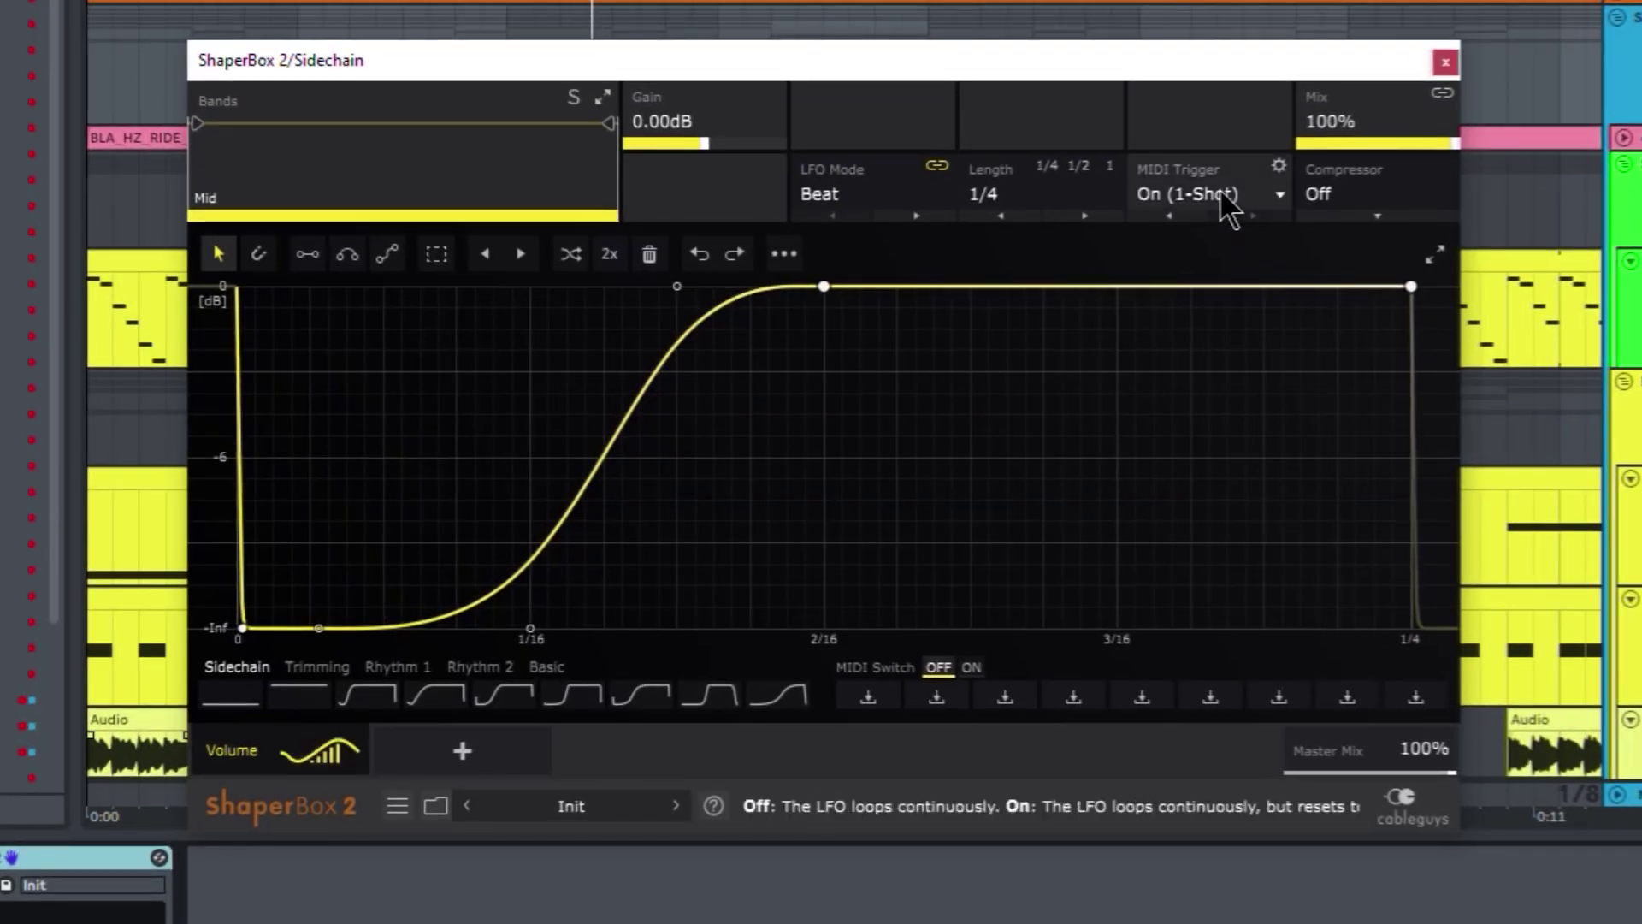
{"action": "left_click", "coordinate": [1220, 192]}
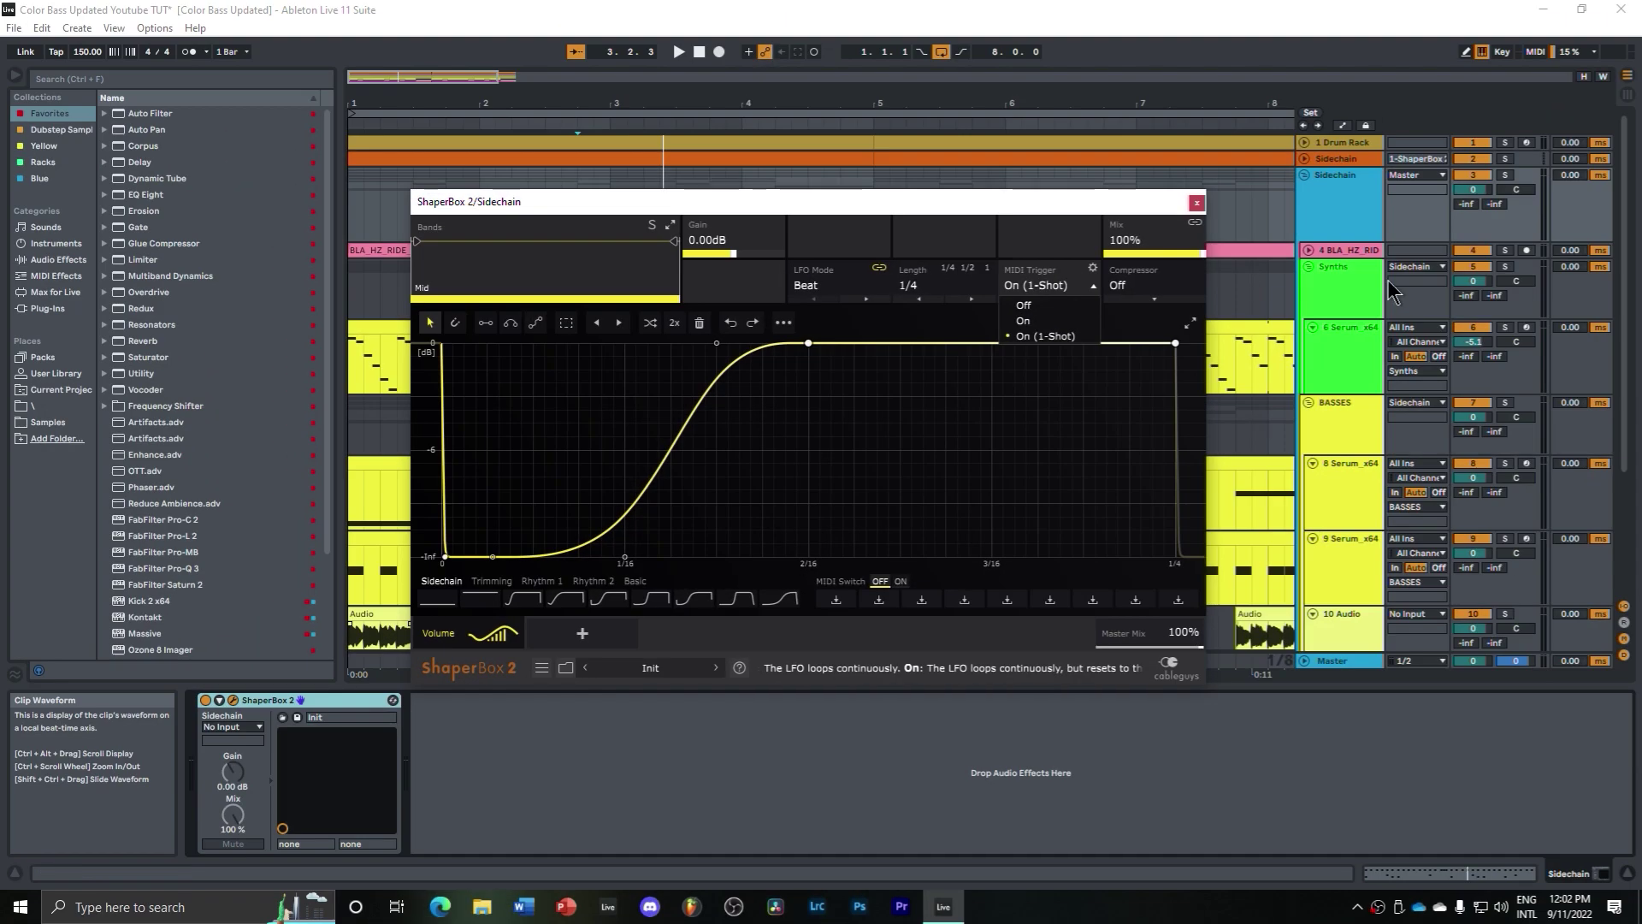
{"action": "left_click", "coordinate": [1386, 205]}
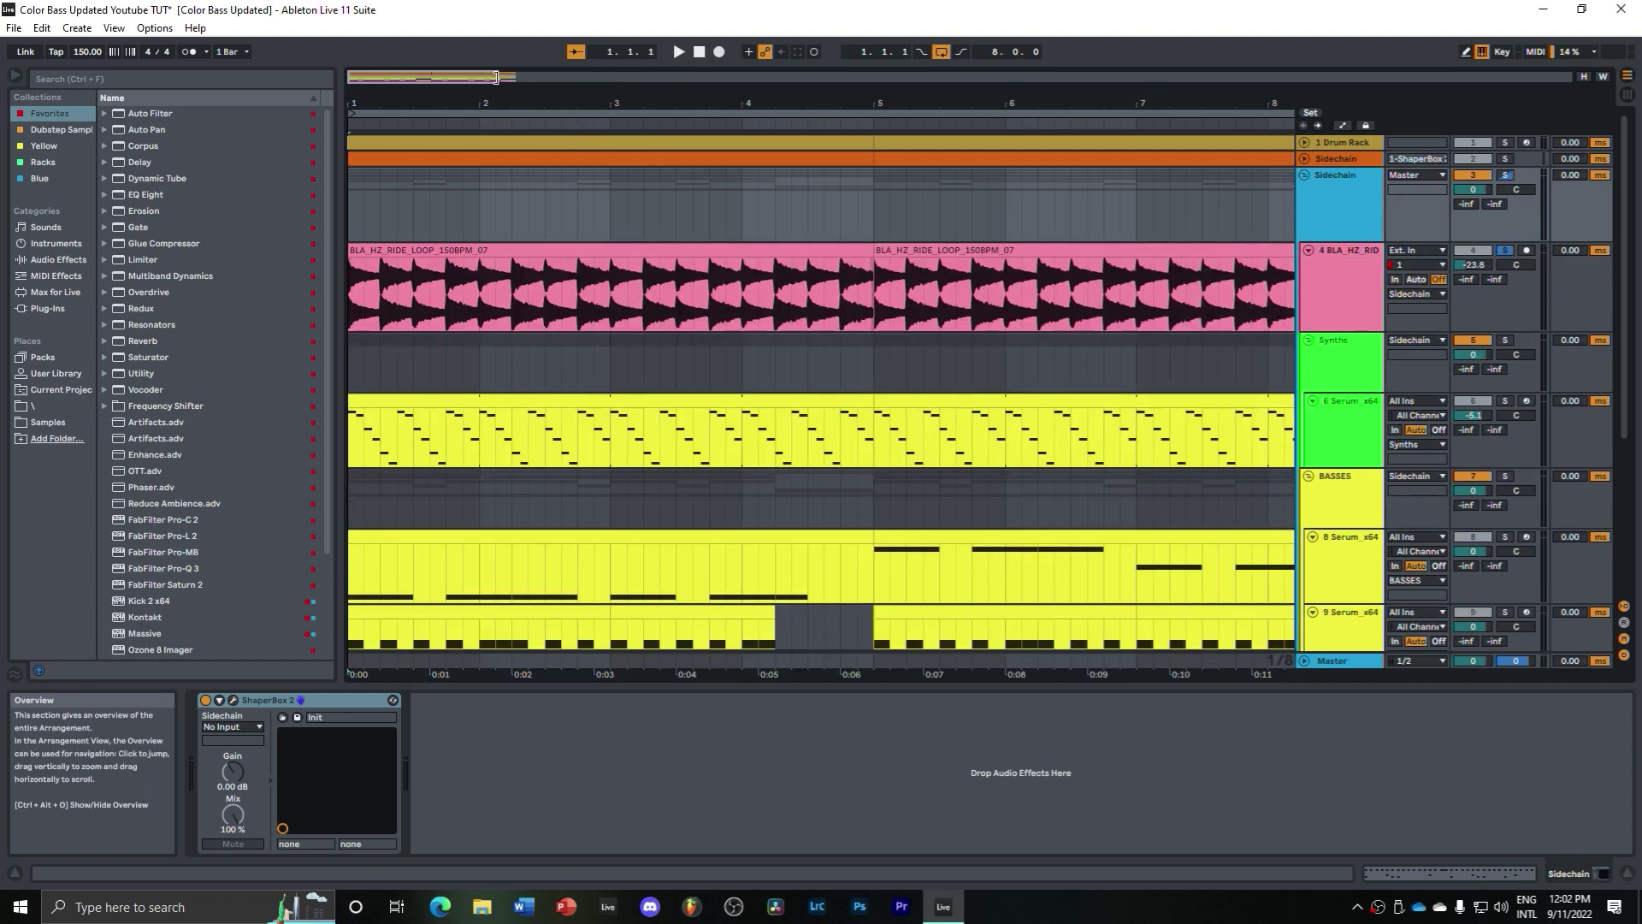
{"action": "left_click_drag", "start_coordinate": [495, 77], "coordinate": [496, 87]}
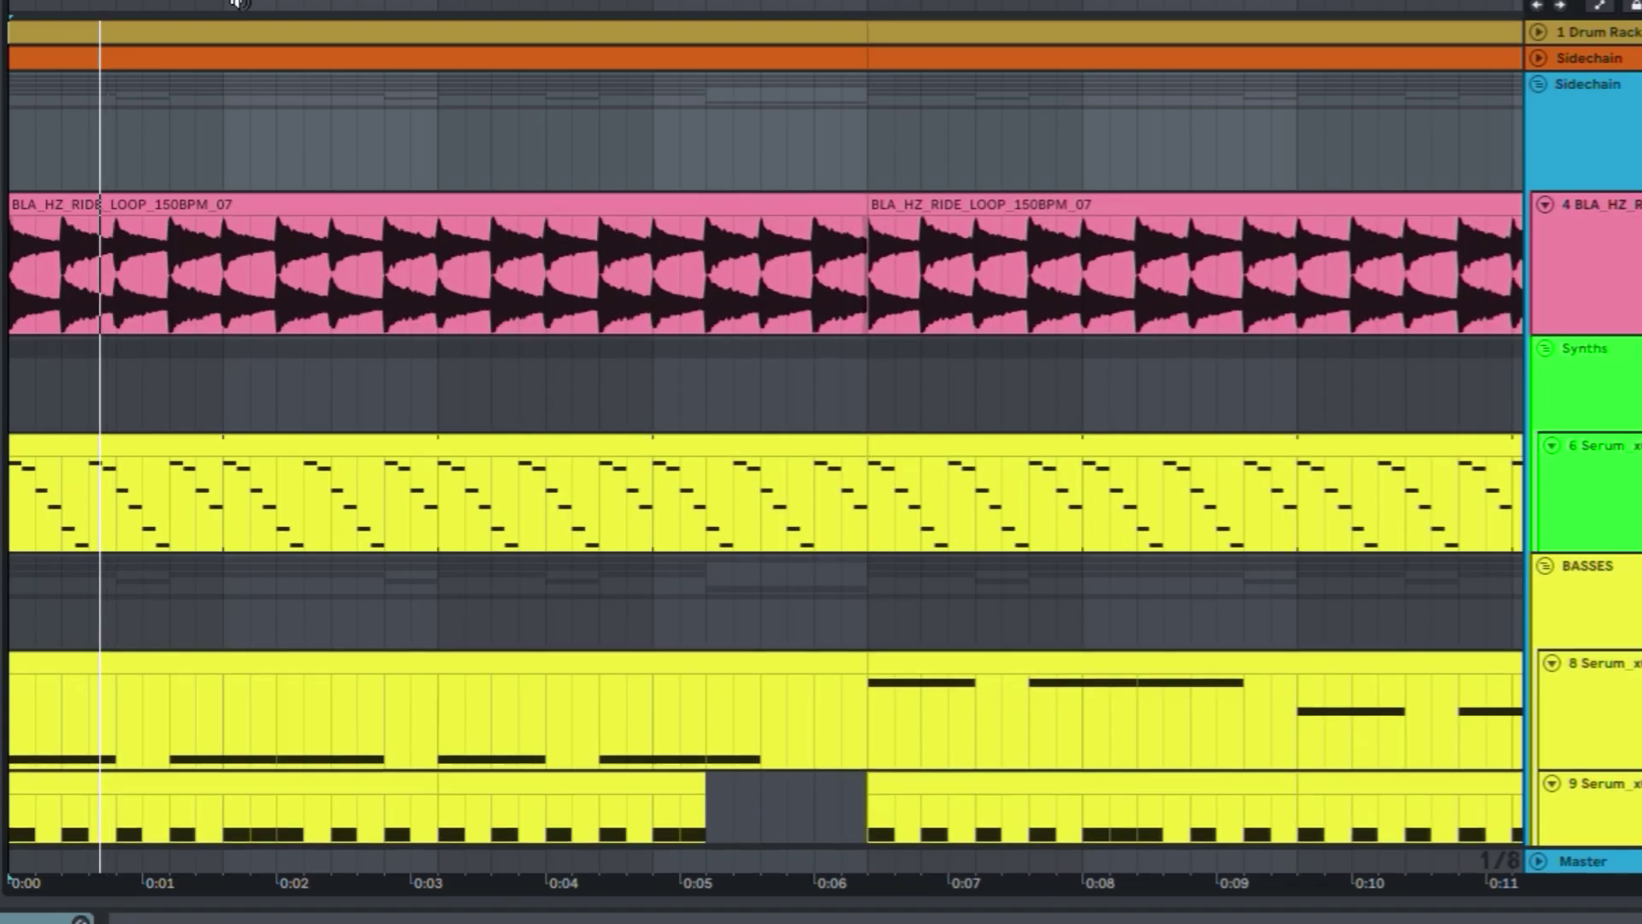
Step: Inspect the BLA_HZ_RIDE track's ShaperBox 2 window, then close it
{"action": "left_click", "coordinate": [1625, 283]}
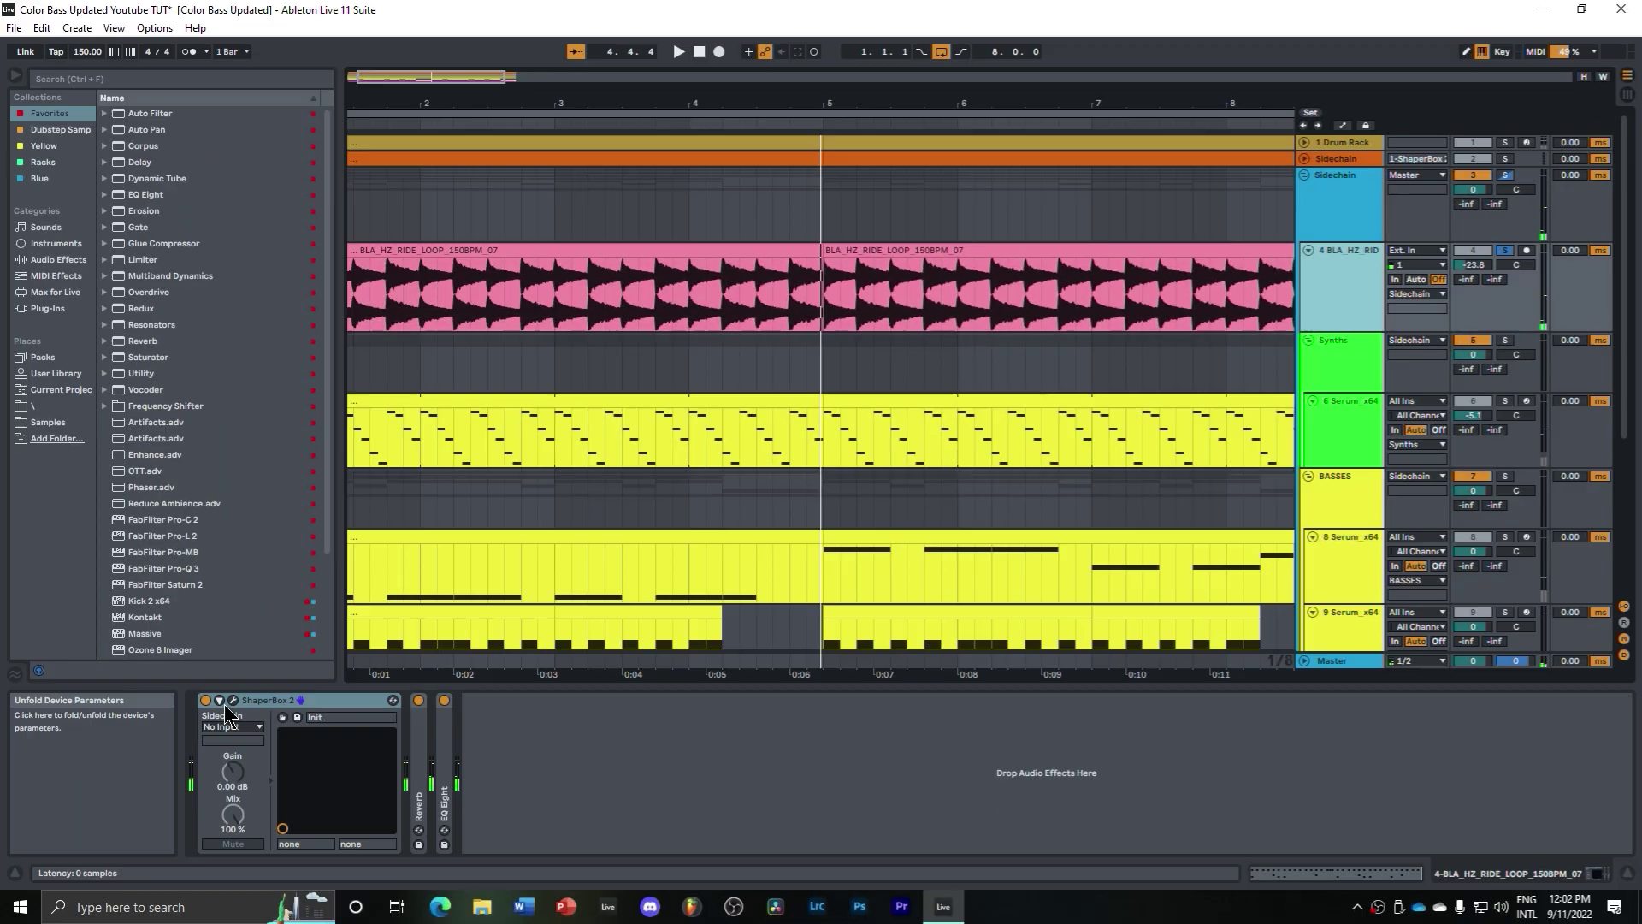
{"action": "left_click", "coordinate": [234, 700]}
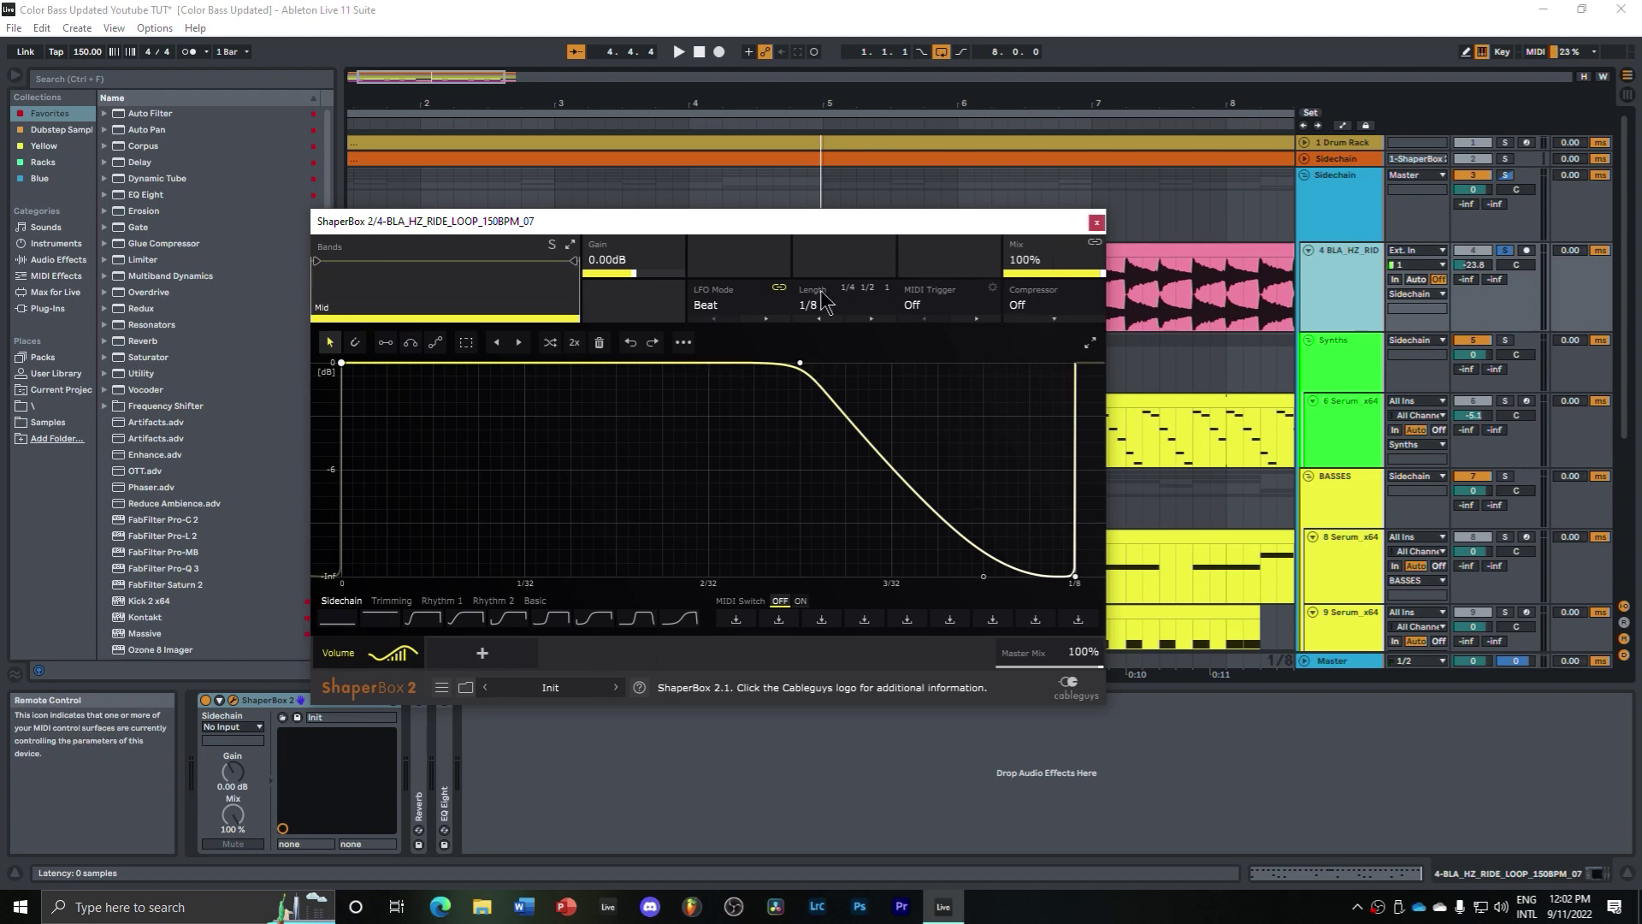
{"action": "left_click", "coordinate": [1095, 222]}
Step: Expand and refold the ride's Reverb and EQ Eight, and collapse ShaperBox 2
{"action": "double_click", "coordinate": [419, 774]}
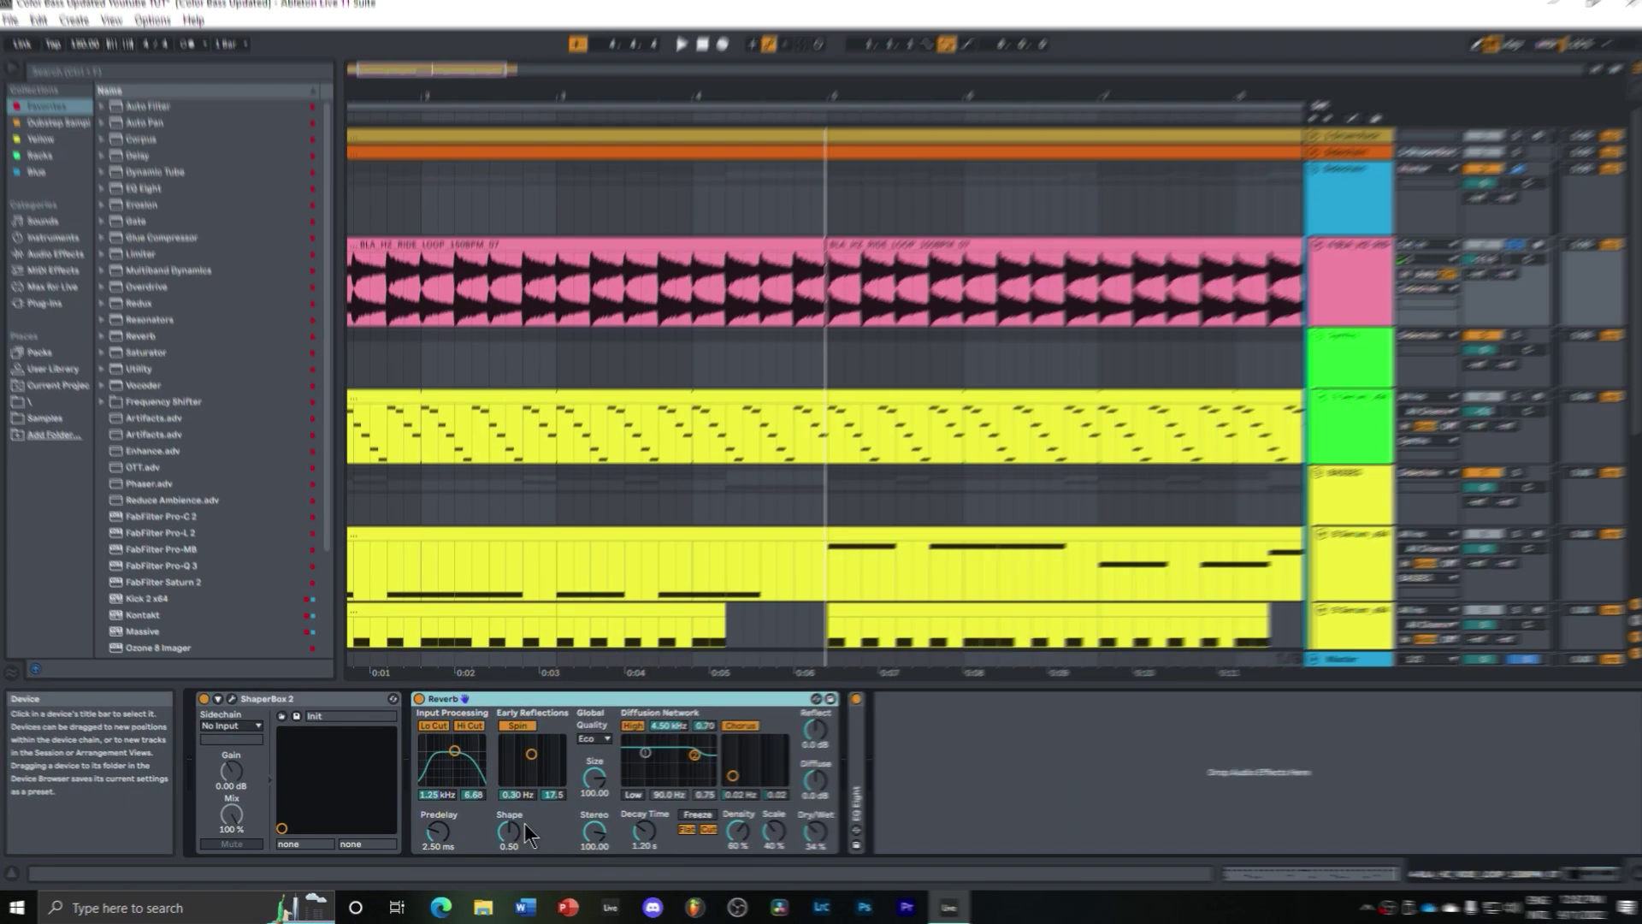
{"action": "double_click", "coordinate": [590, 563]}
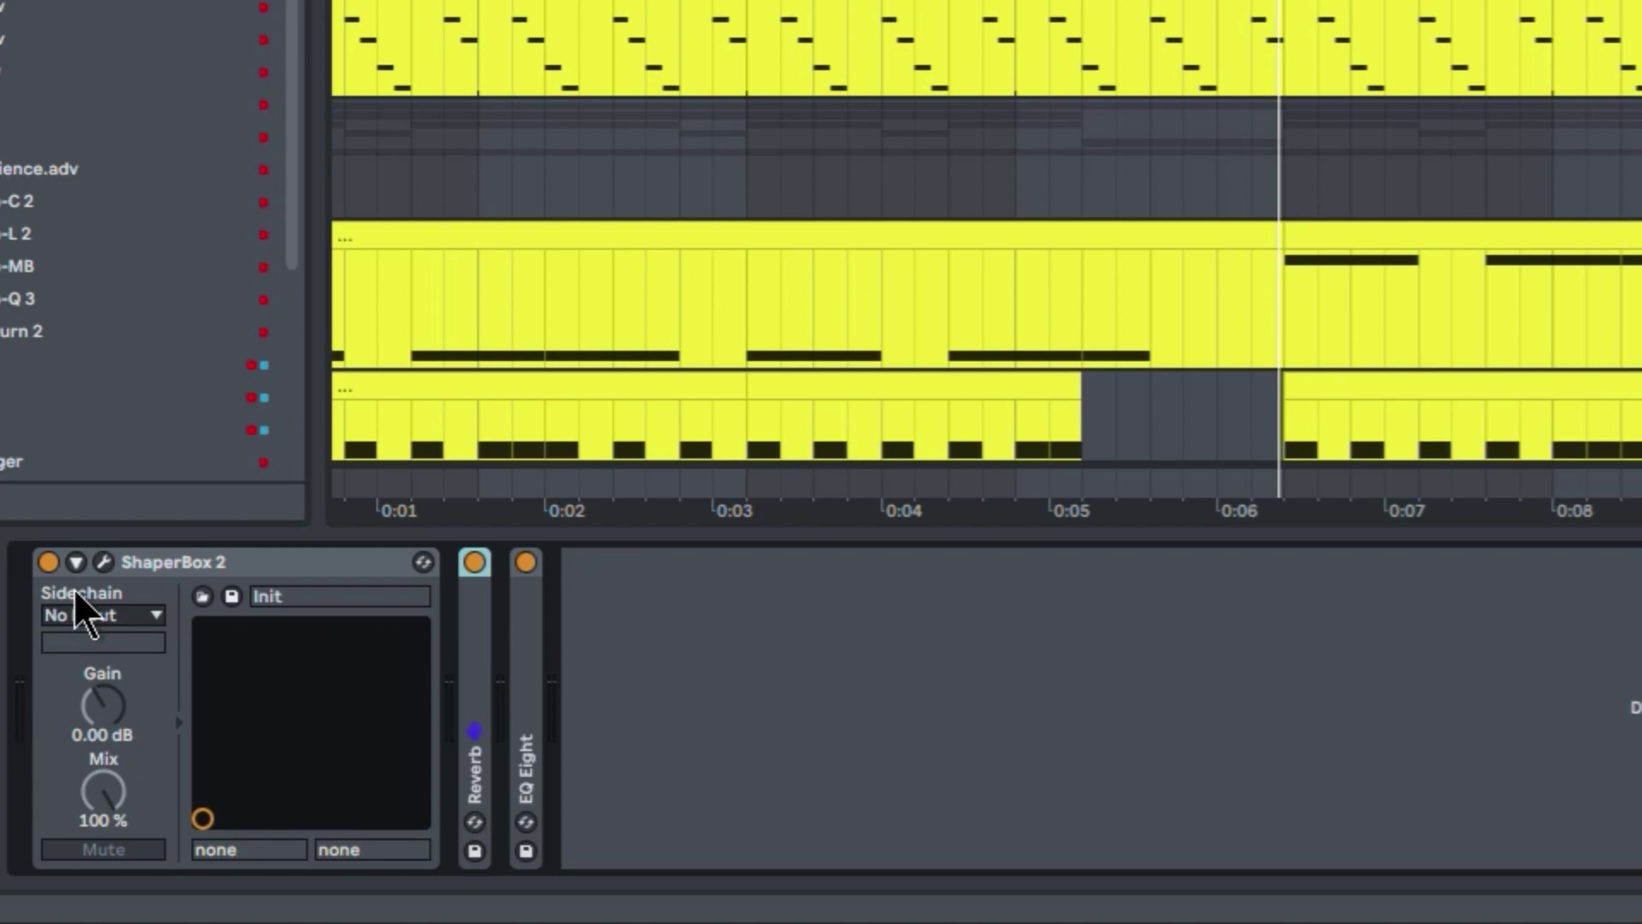
{"action": "double_click", "coordinate": [529, 720]}
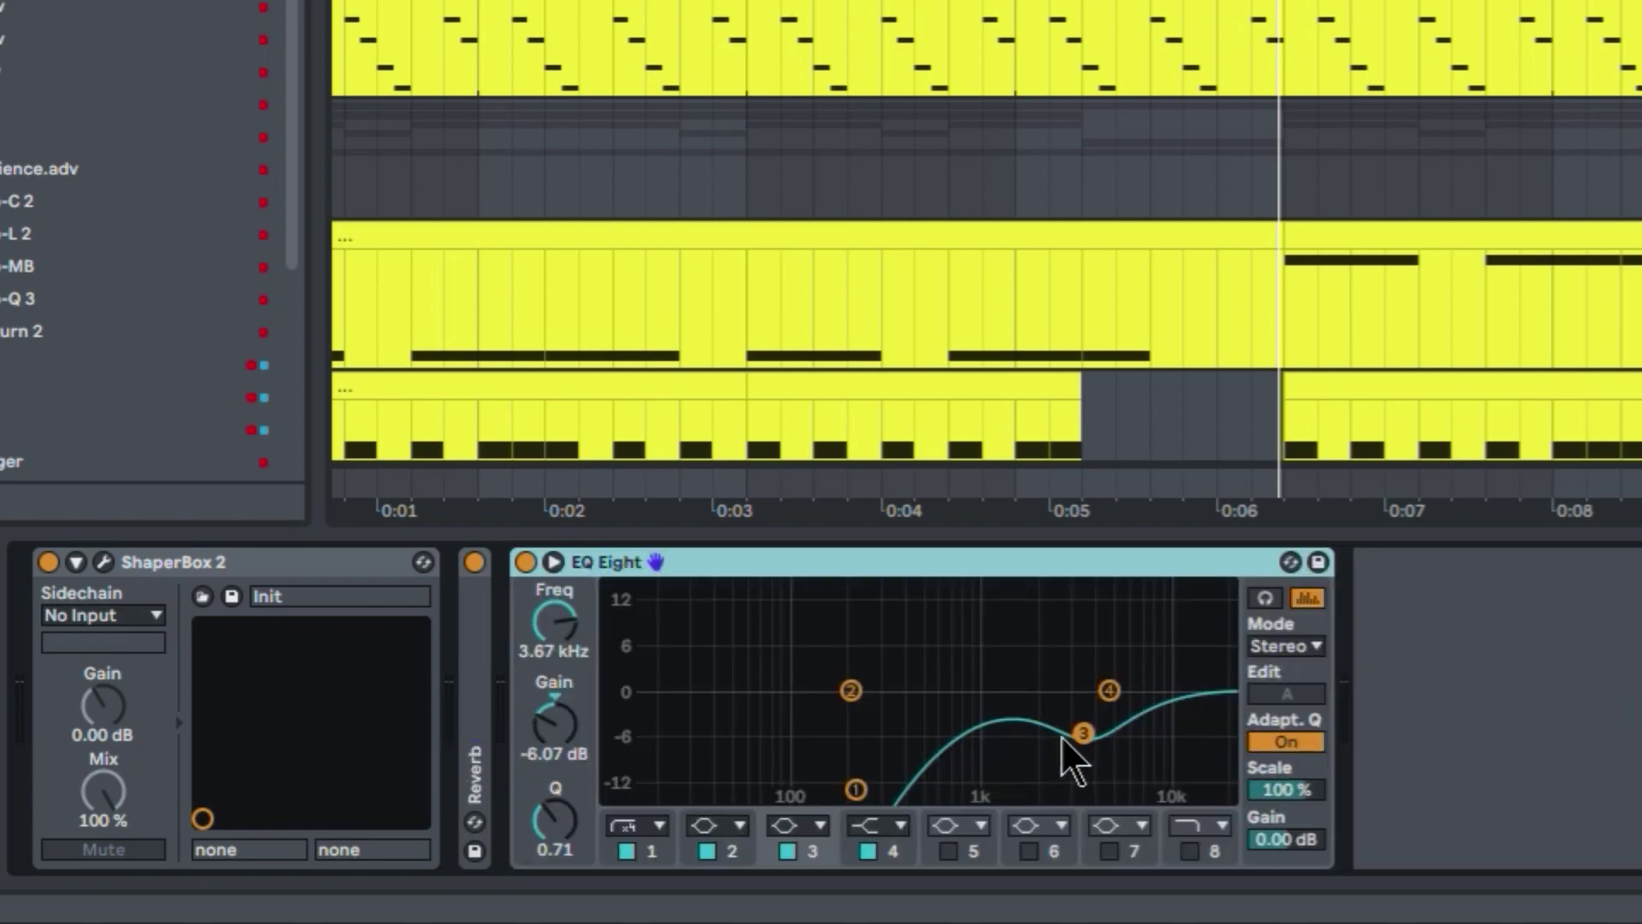
{"action": "double_click", "coordinate": [905, 561]}
{"action": "double_click", "coordinate": [299, 564]}
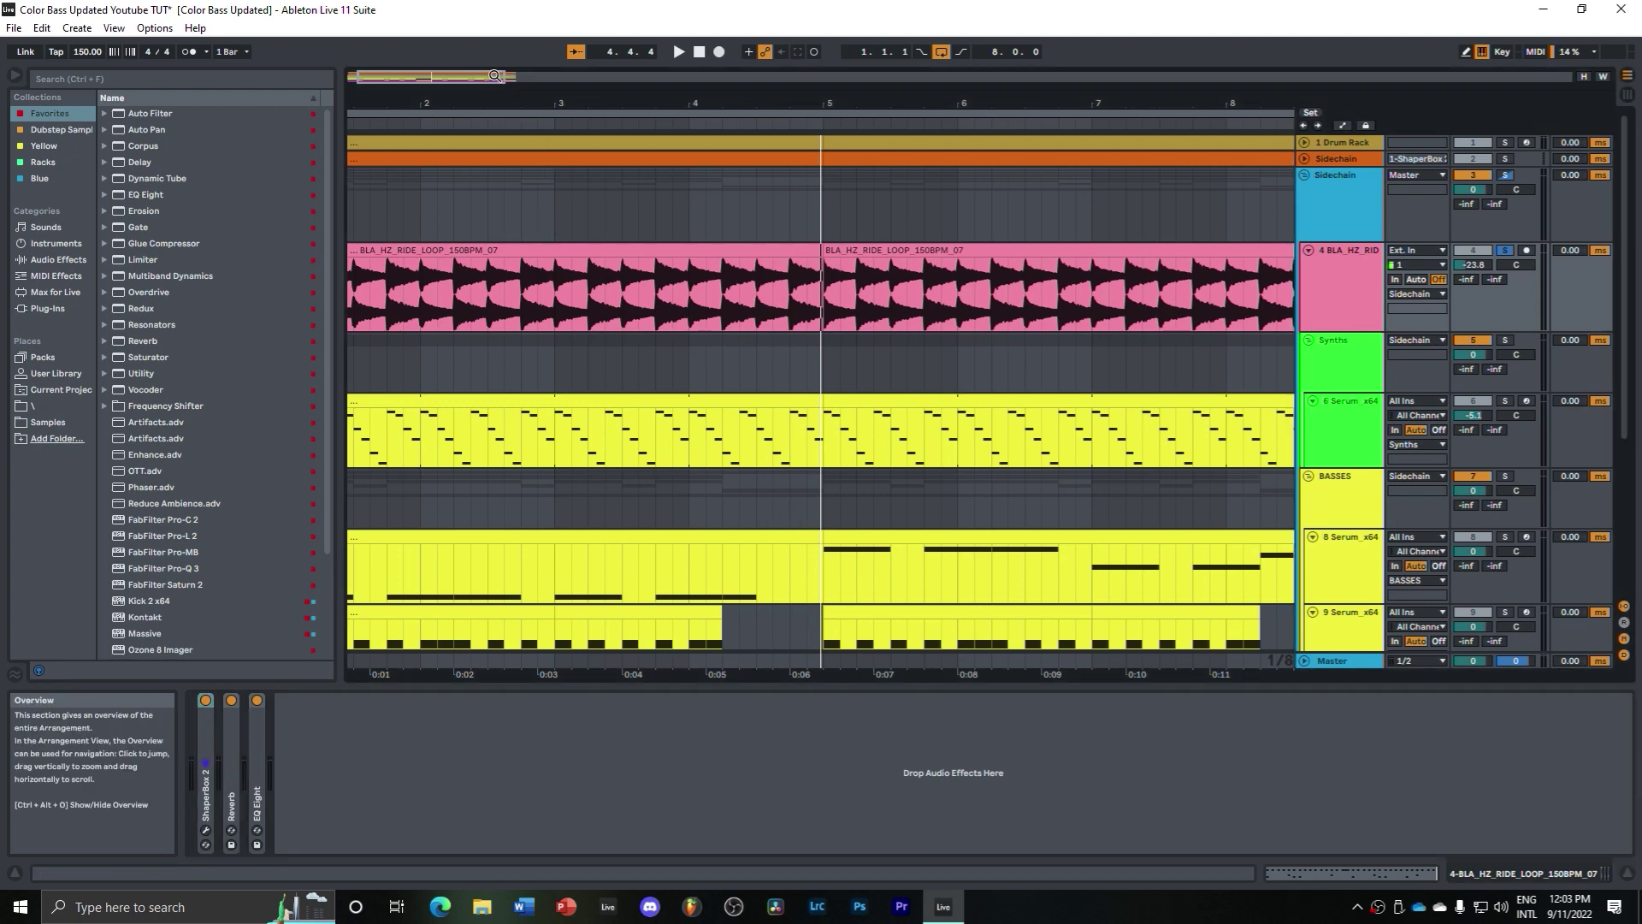
{"action": "left_click_drag", "start_coordinate": [494, 75], "coordinate": [845, 83]}
Step: Stop playback, review the Serum bass patch's FX tab, close Serum, and select BASSES
{"action": "scroll", "coordinate": [1024, 446], "scroll_direction": "down", "scroll_amount": 5}
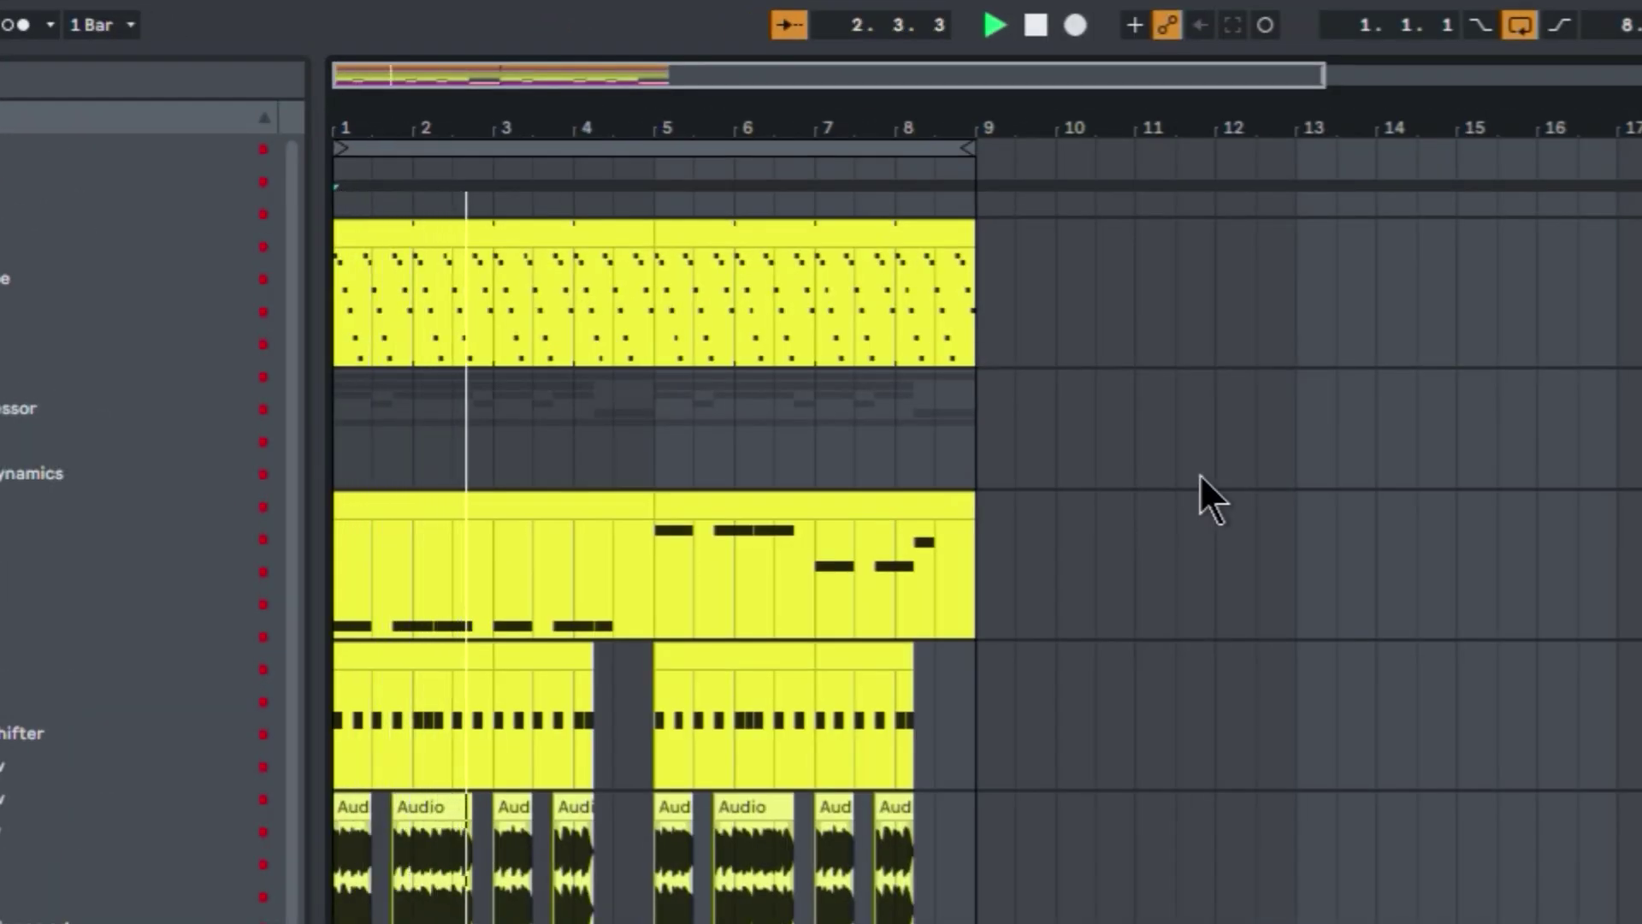
{"action": "key", "text": "space"}
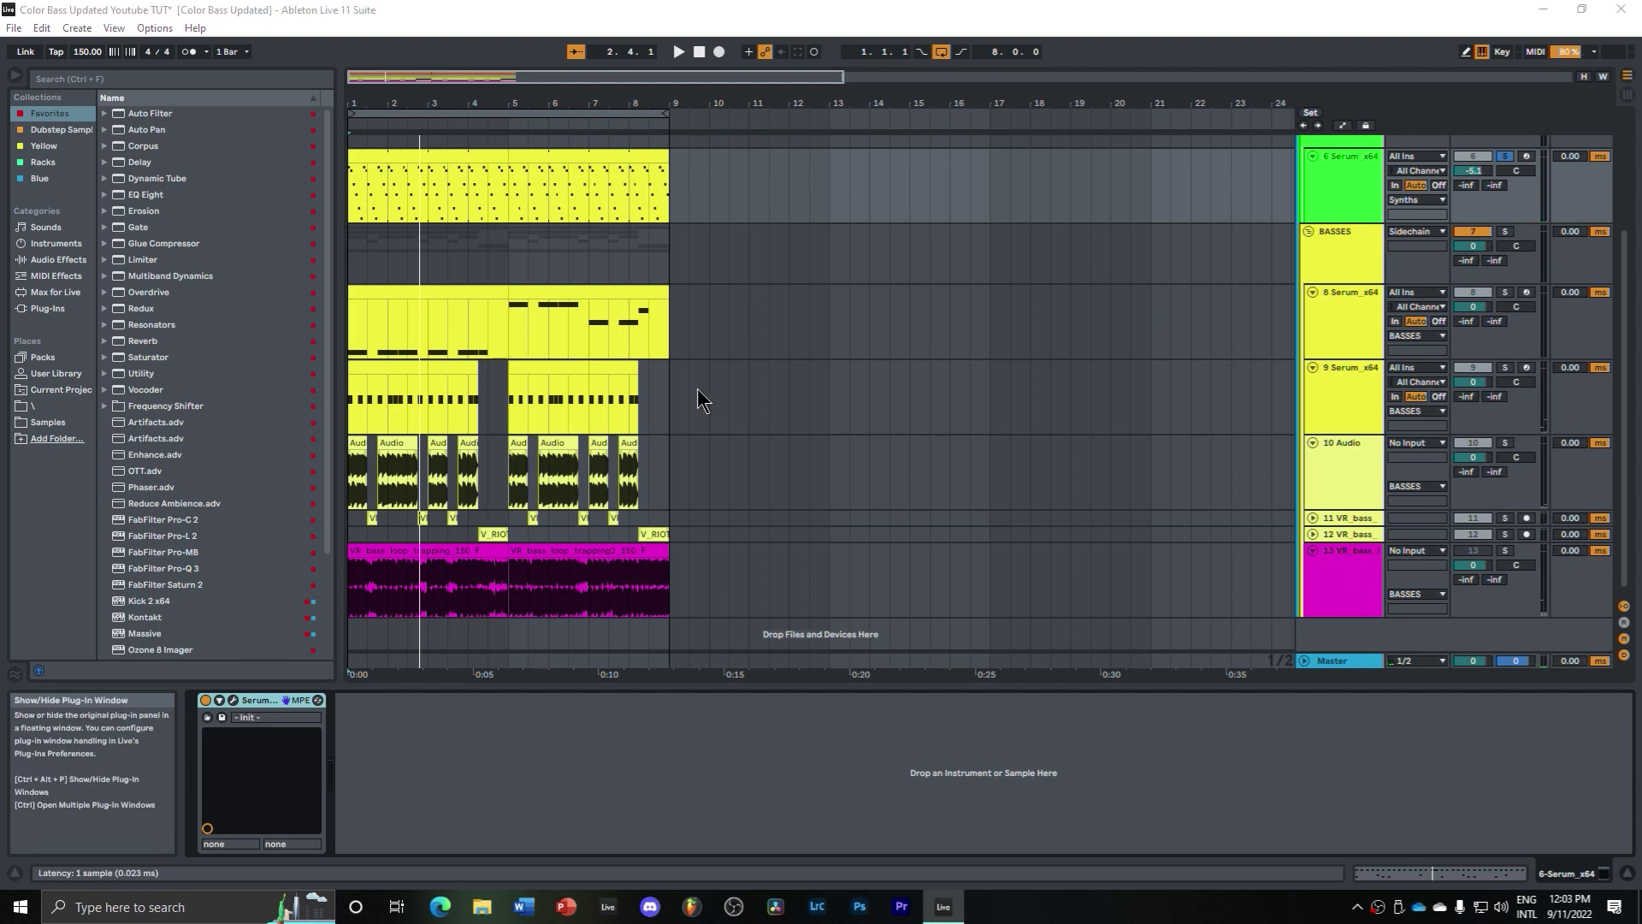
{"action": "key", "text": "ctrl+alt+p"}
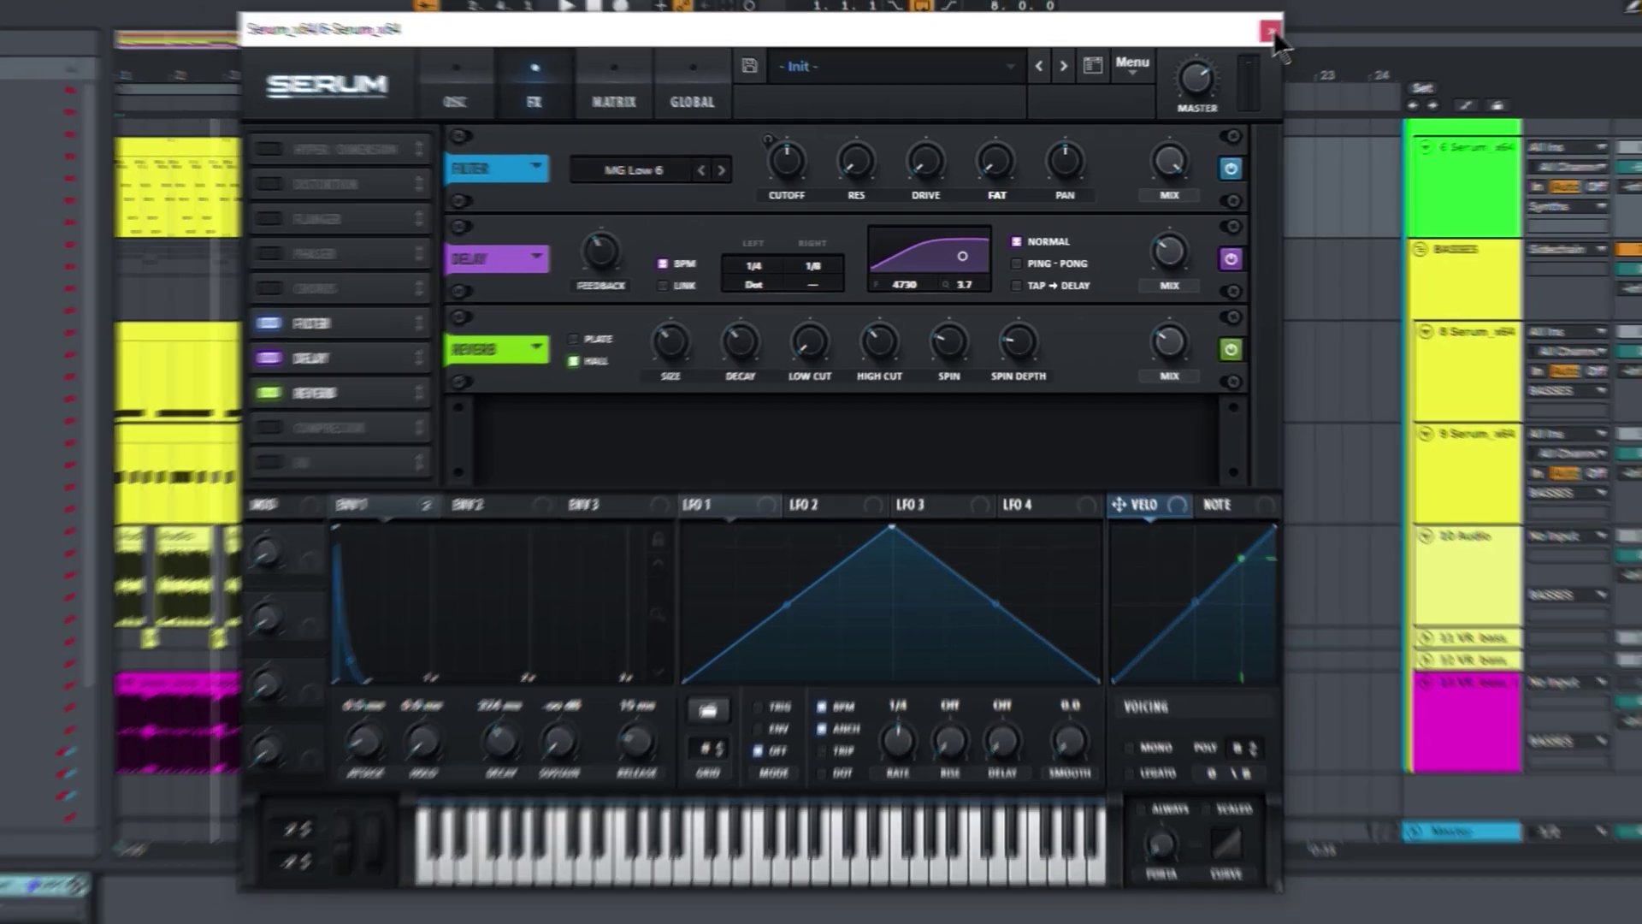
{"action": "left_click", "coordinate": [1279, 24]}
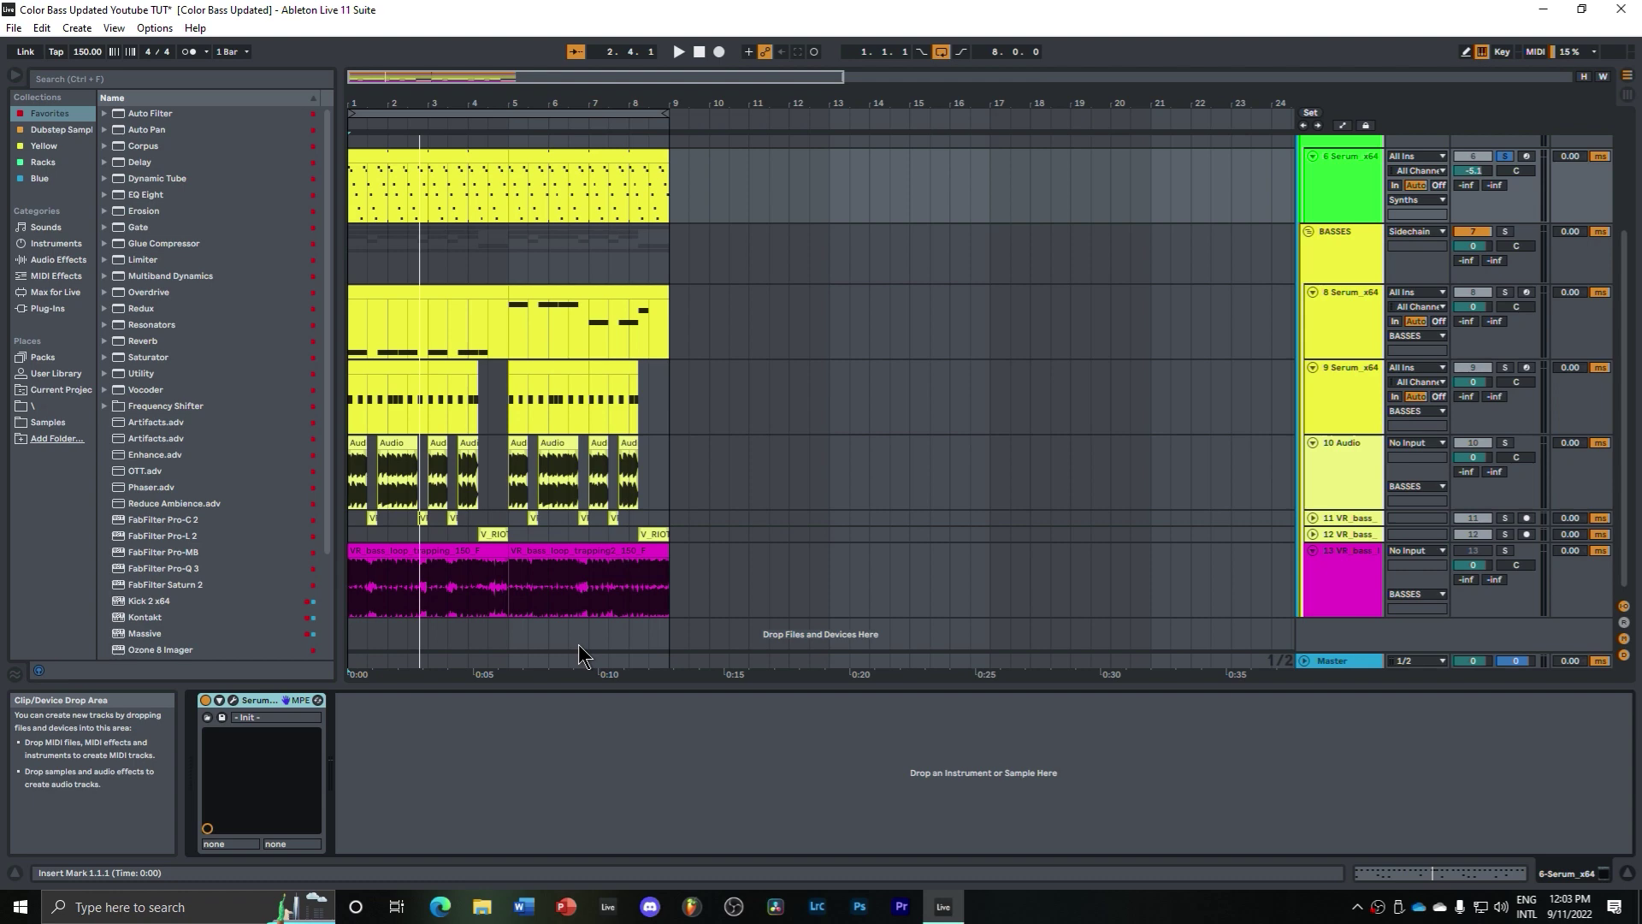
{"action": "left_click", "coordinate": [1292, 290]}
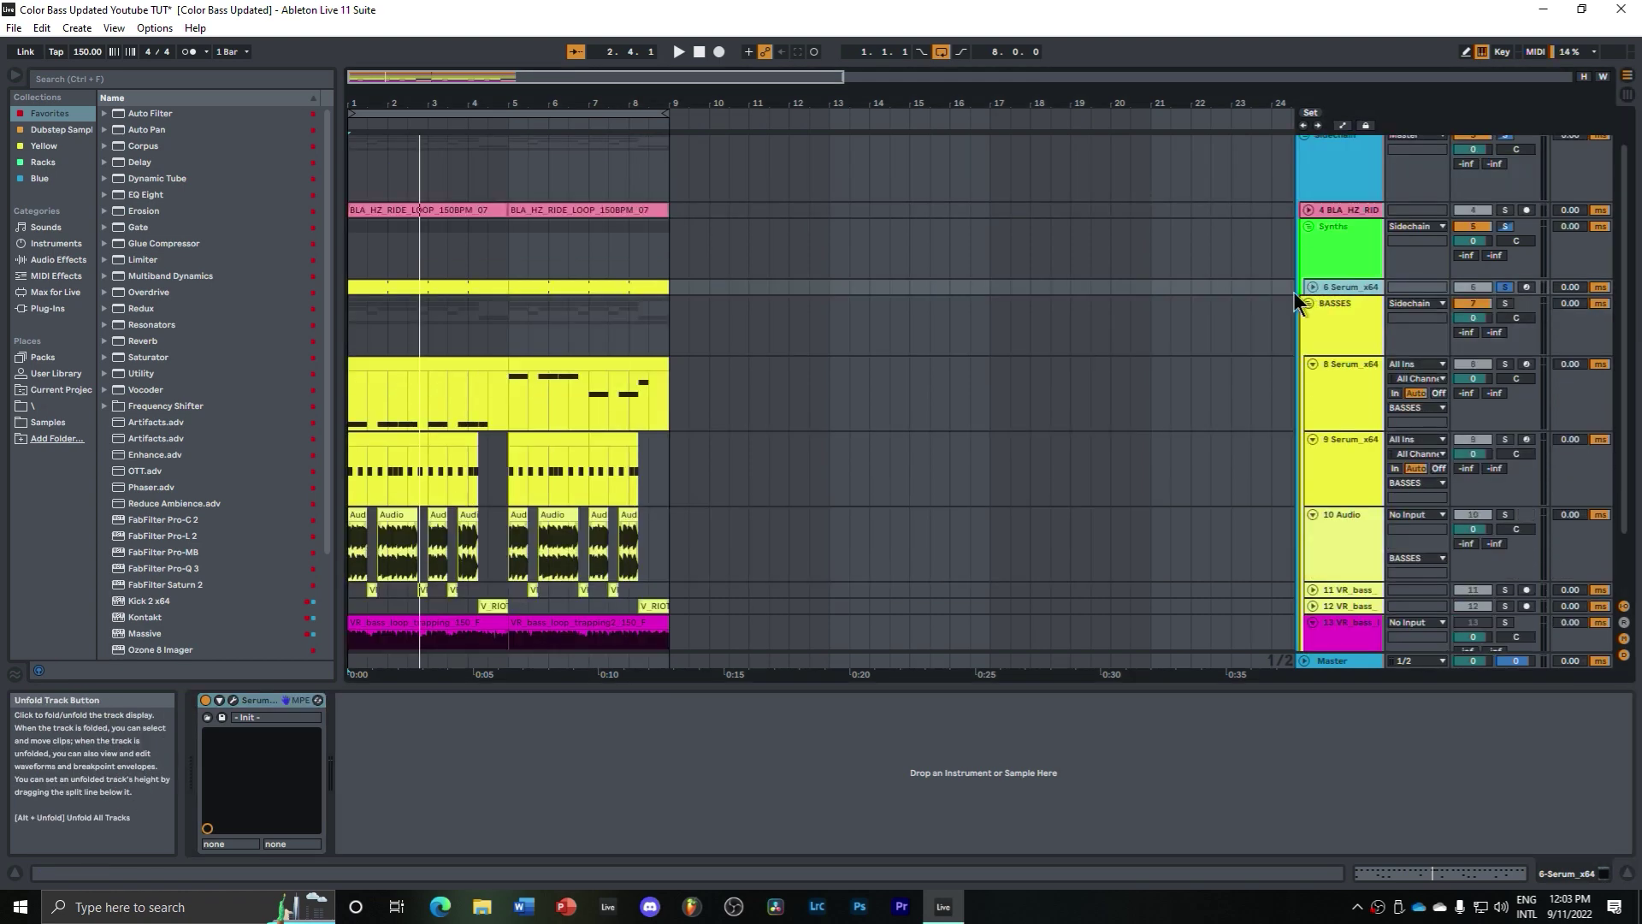
Step: Zoom in on the first bars, solo the 10 Audio bass-hit track, and start playback
{"action": "scroll", "coordinate": [1228, 434], "scroll_direction": "up", "scroll_amount": 3}
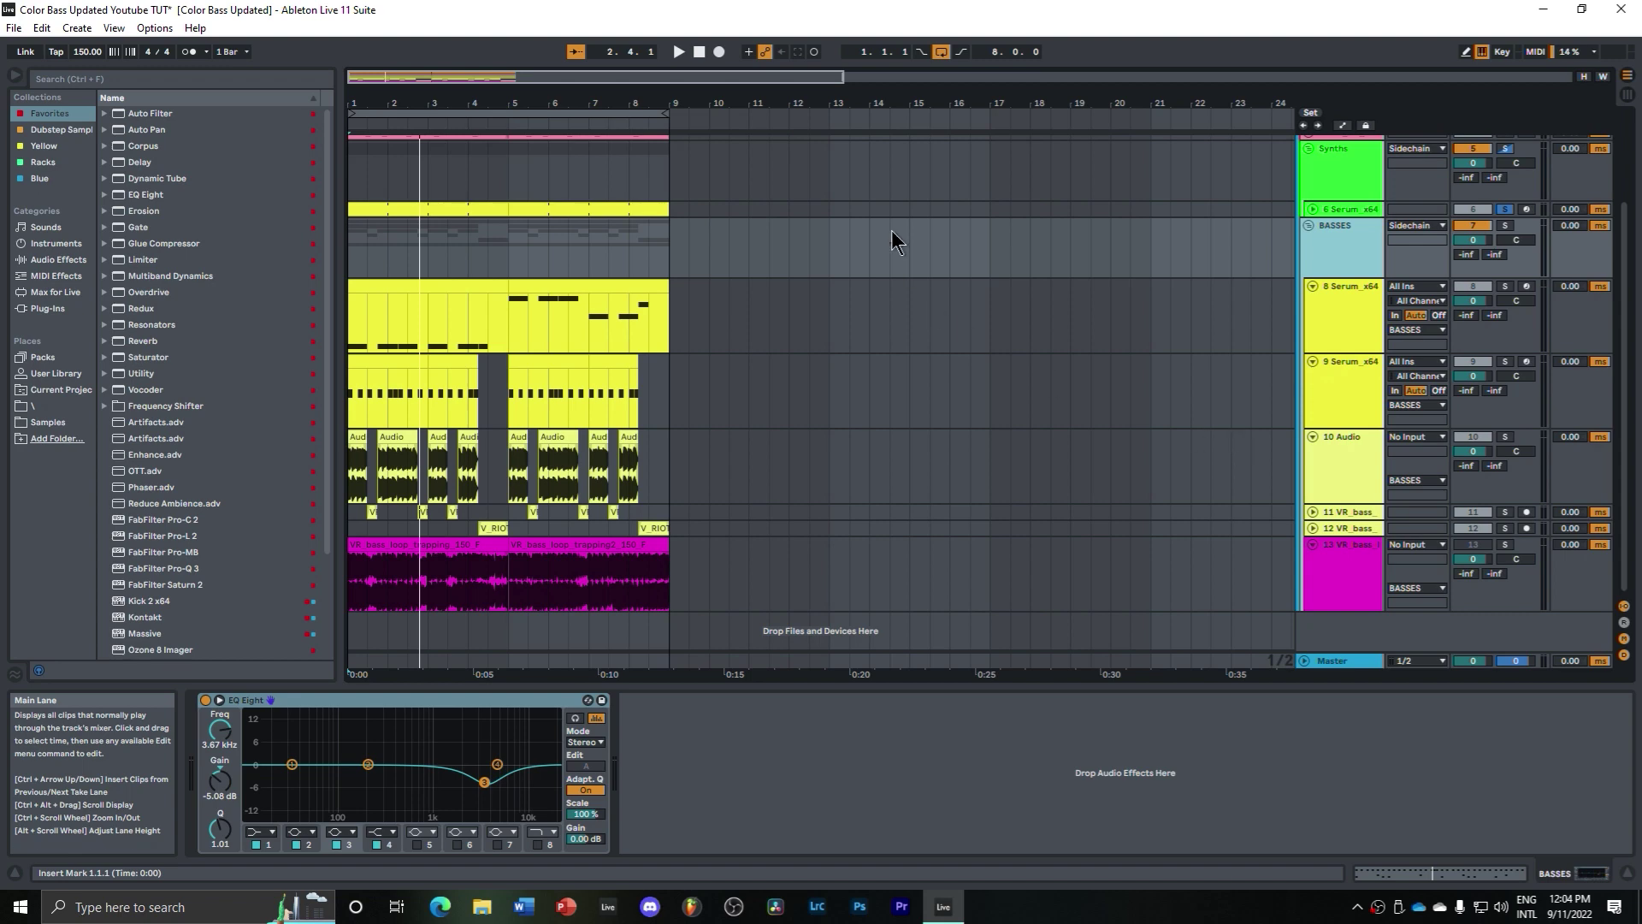
{"action": "left_click_drag", "start_coordinate": [843, 77], "coordinate": [454, 77]}
{"action": "left_click", "coordinate": [460, 545]}
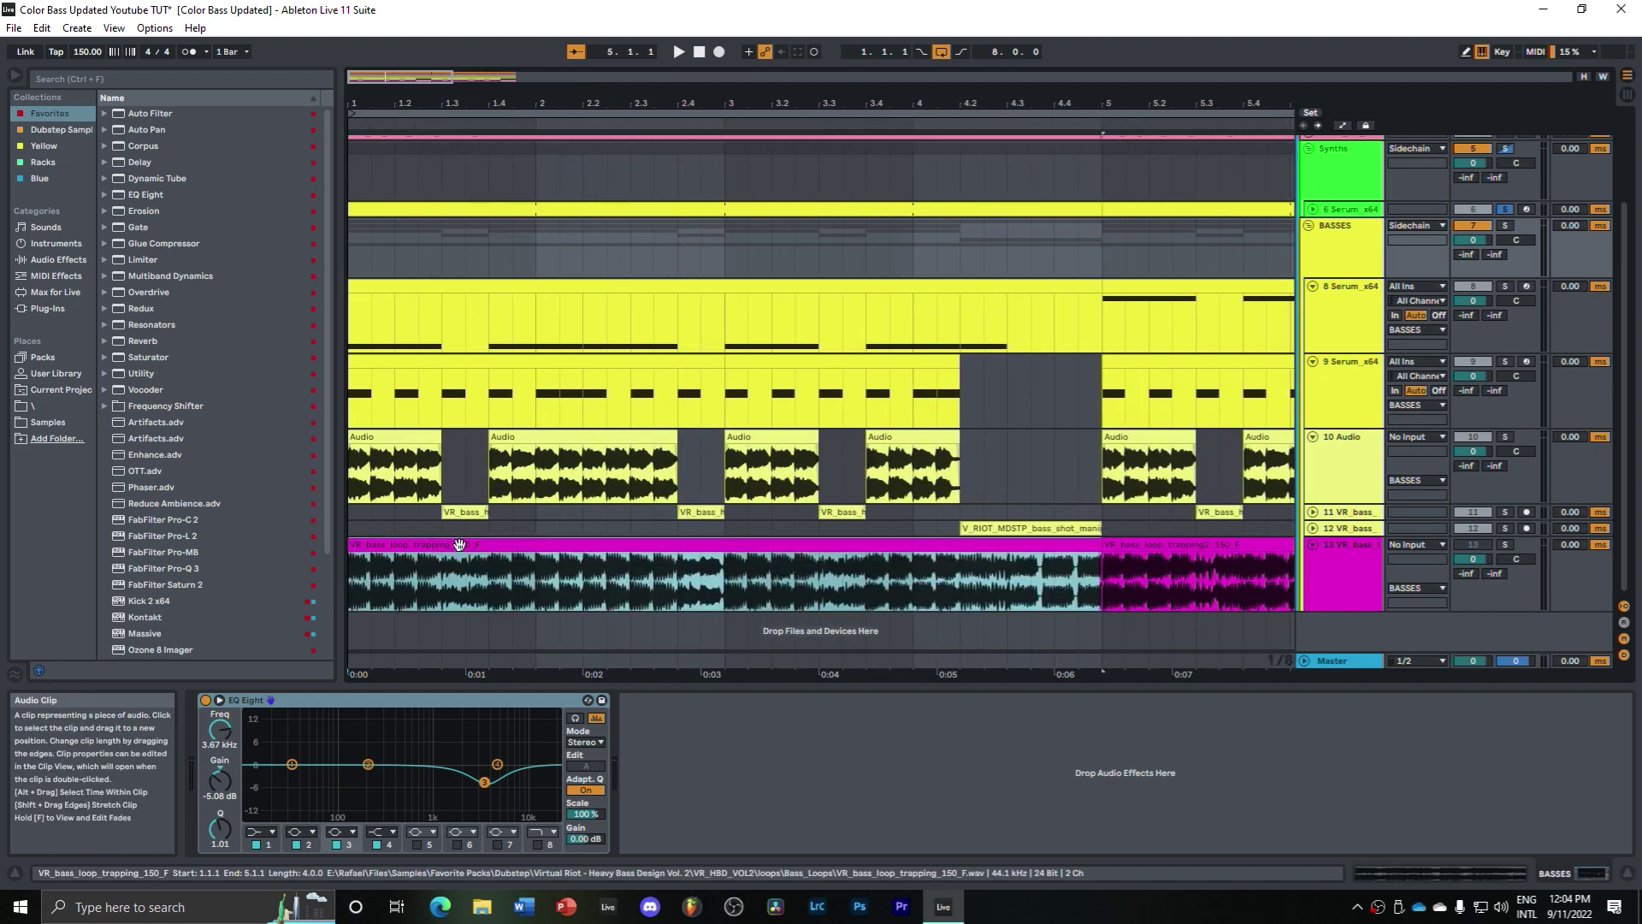
{"action": "left_click", "coordinate": [1366, 602]}
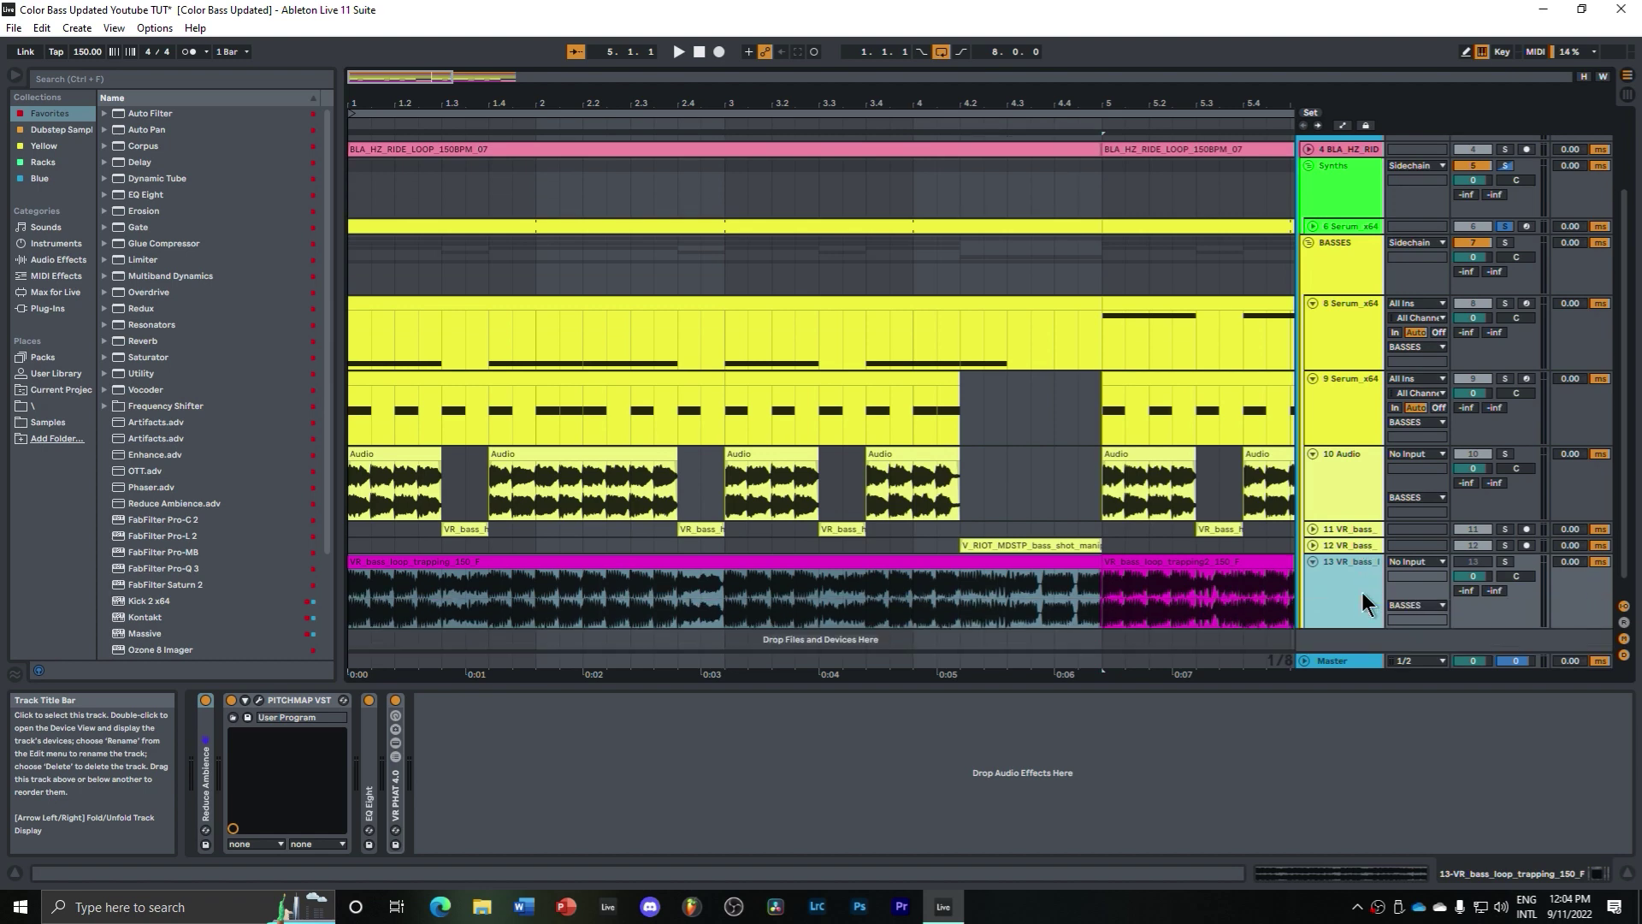
{"action": "left_click", "coordinate": [948, 609]}
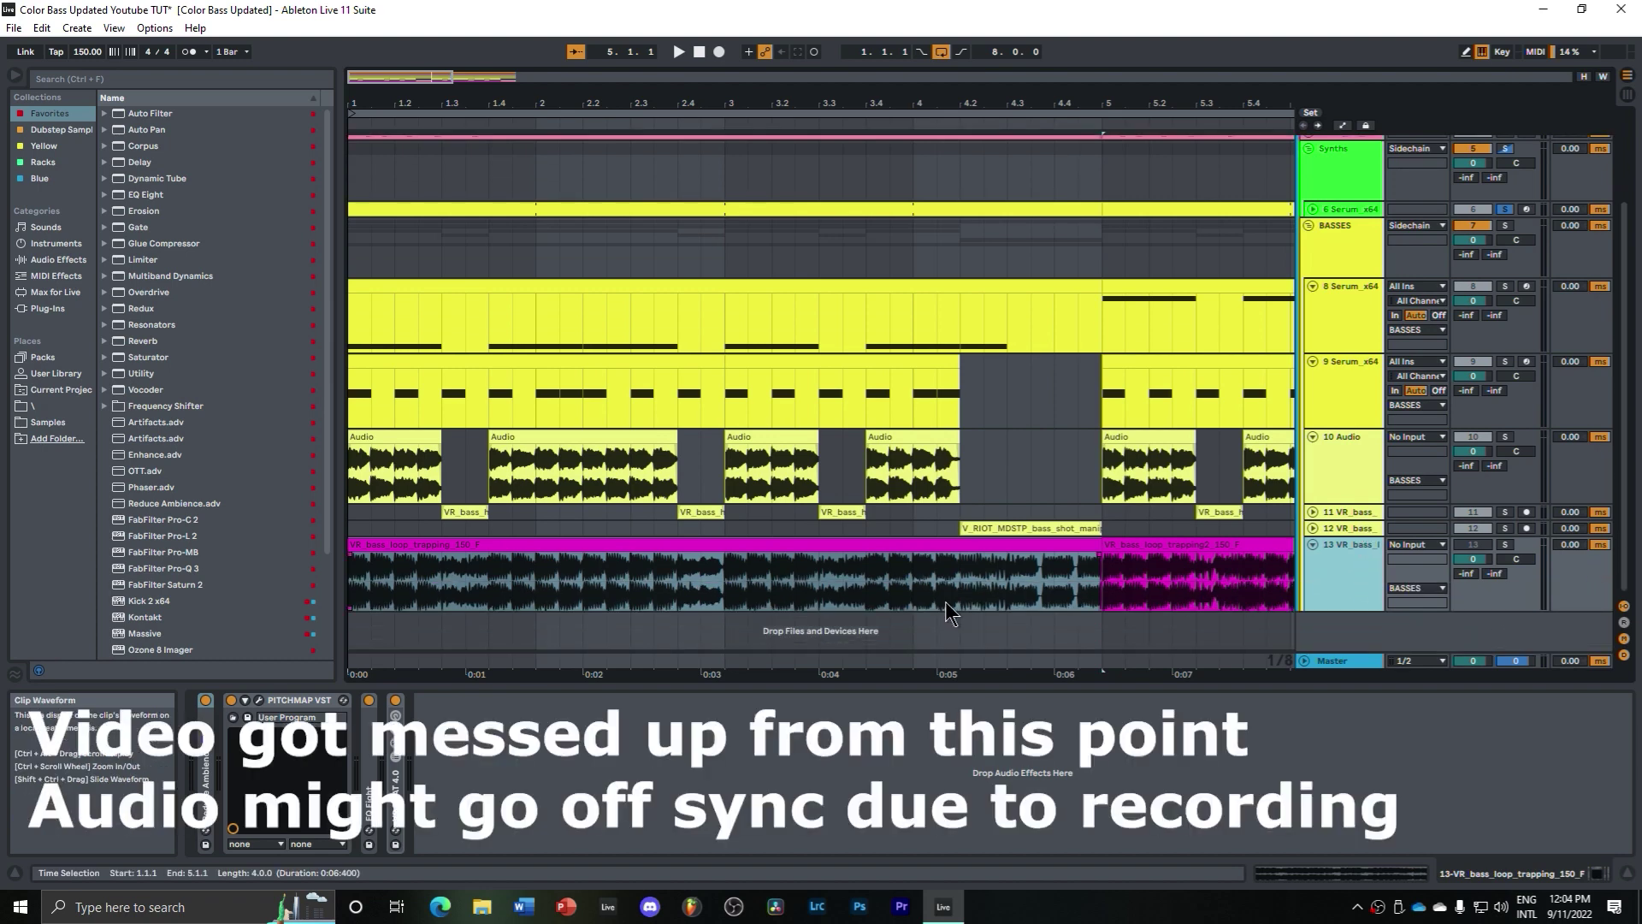
{"action": "left_click", "coordinate": [1504, 436]}
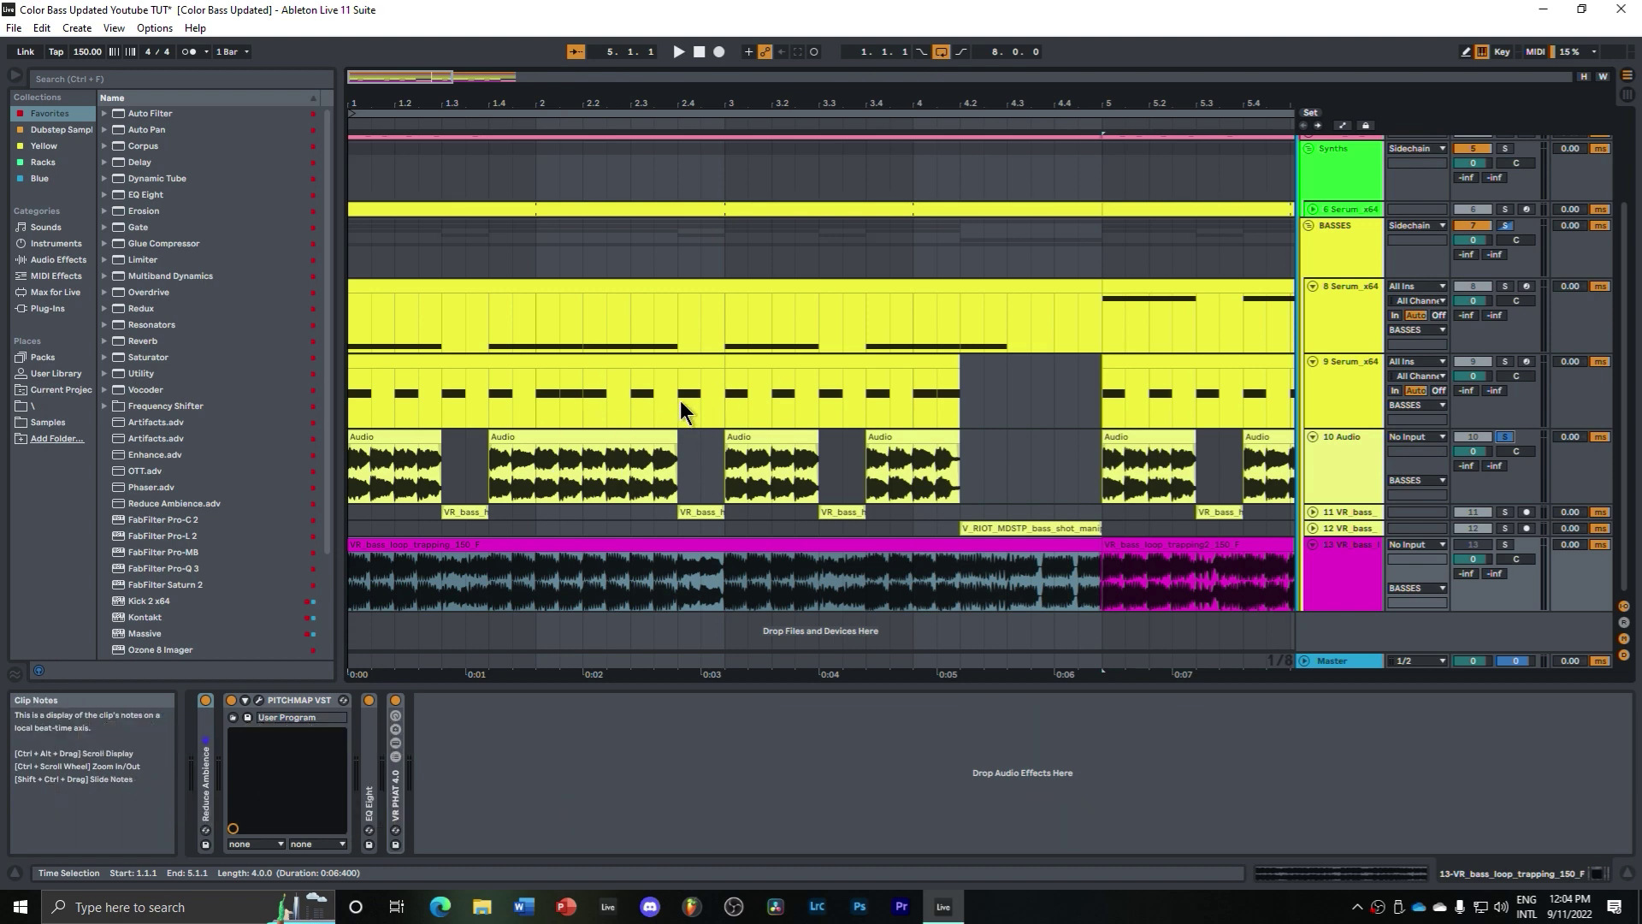
{"action": "key", "text": "space"}
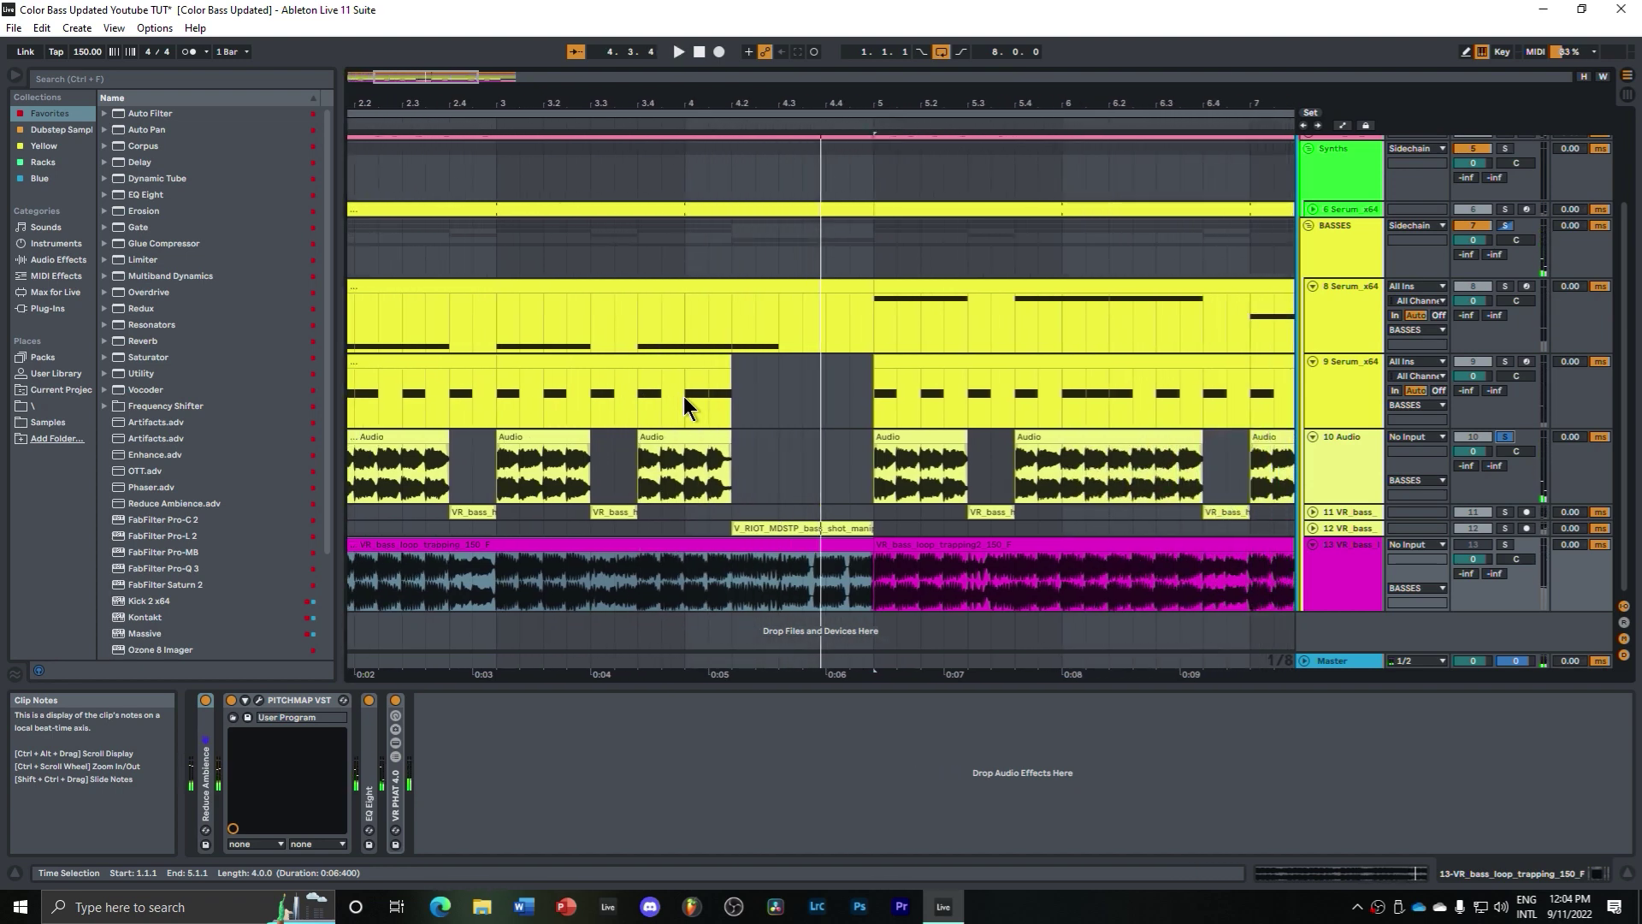
Step: On track 10, collapse Enhance and expand then refold Resonators and Reduce Ambience
{"action": "left_click", "coordinate": [1315, 460]}
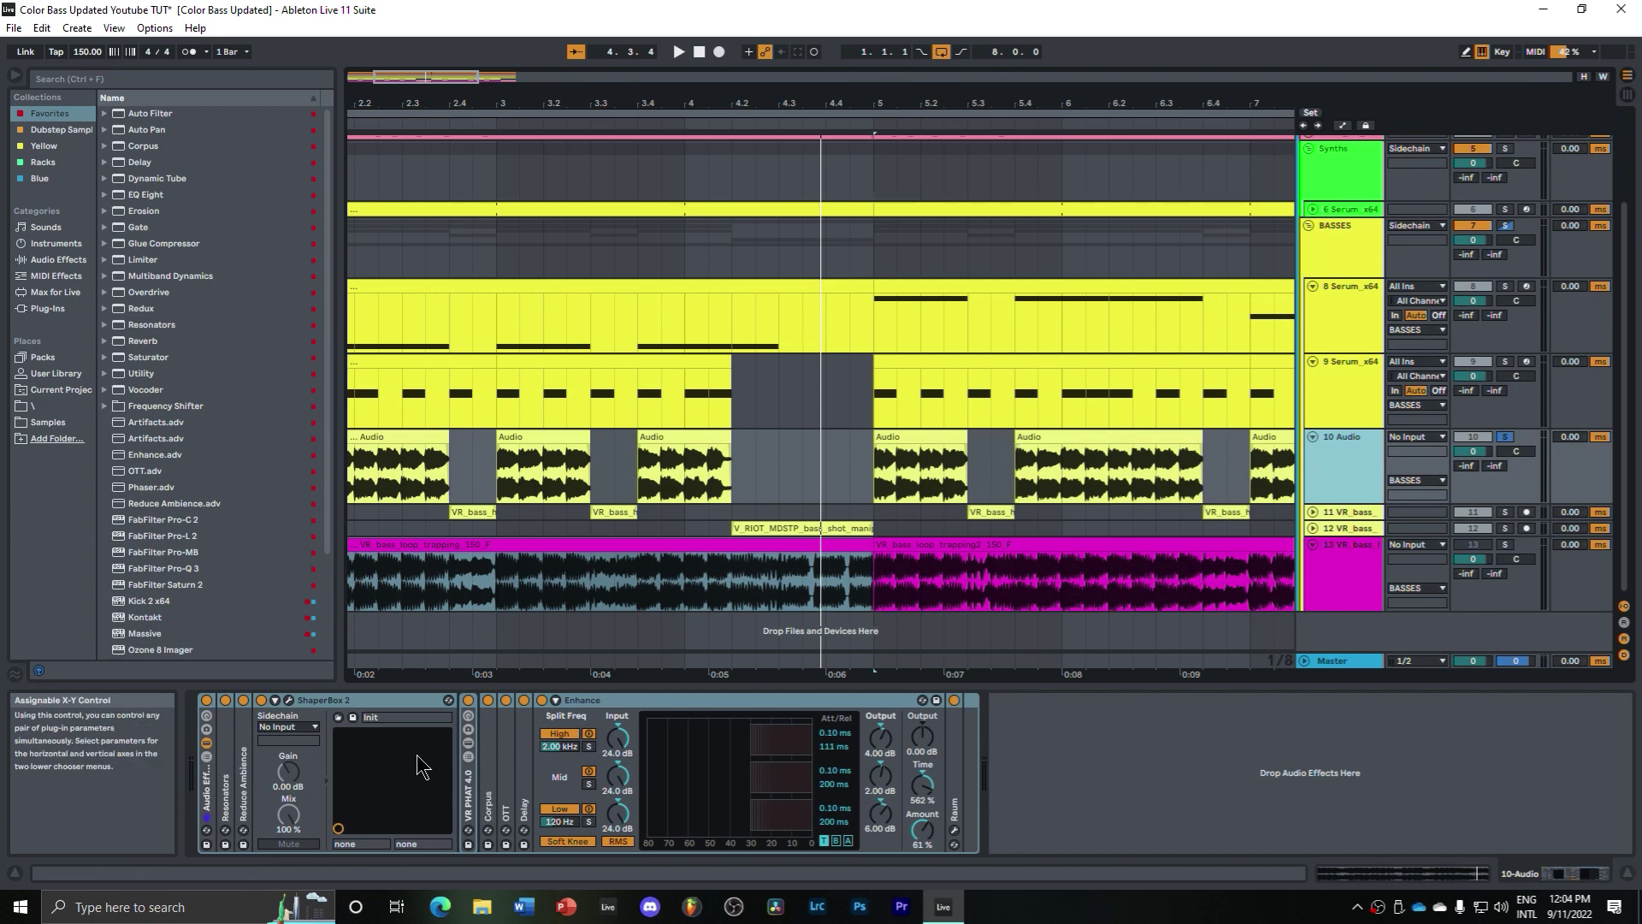
{"action": "double_click", "coordinate": [592, 701]}
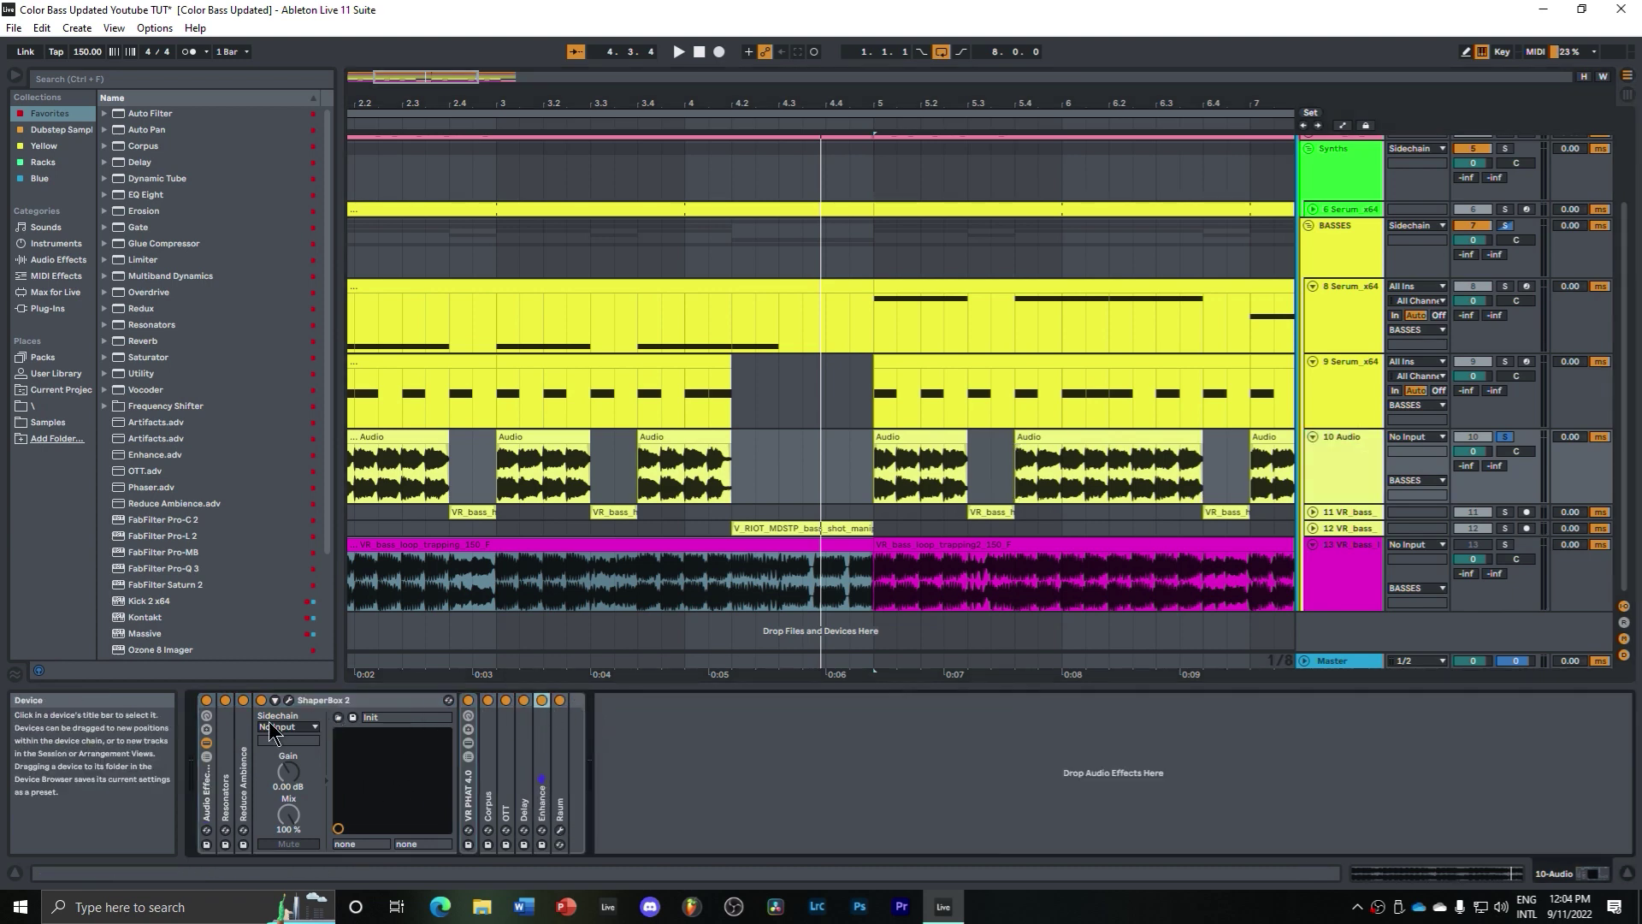
{"action": "double_click", "coordinate": [225, 703]}
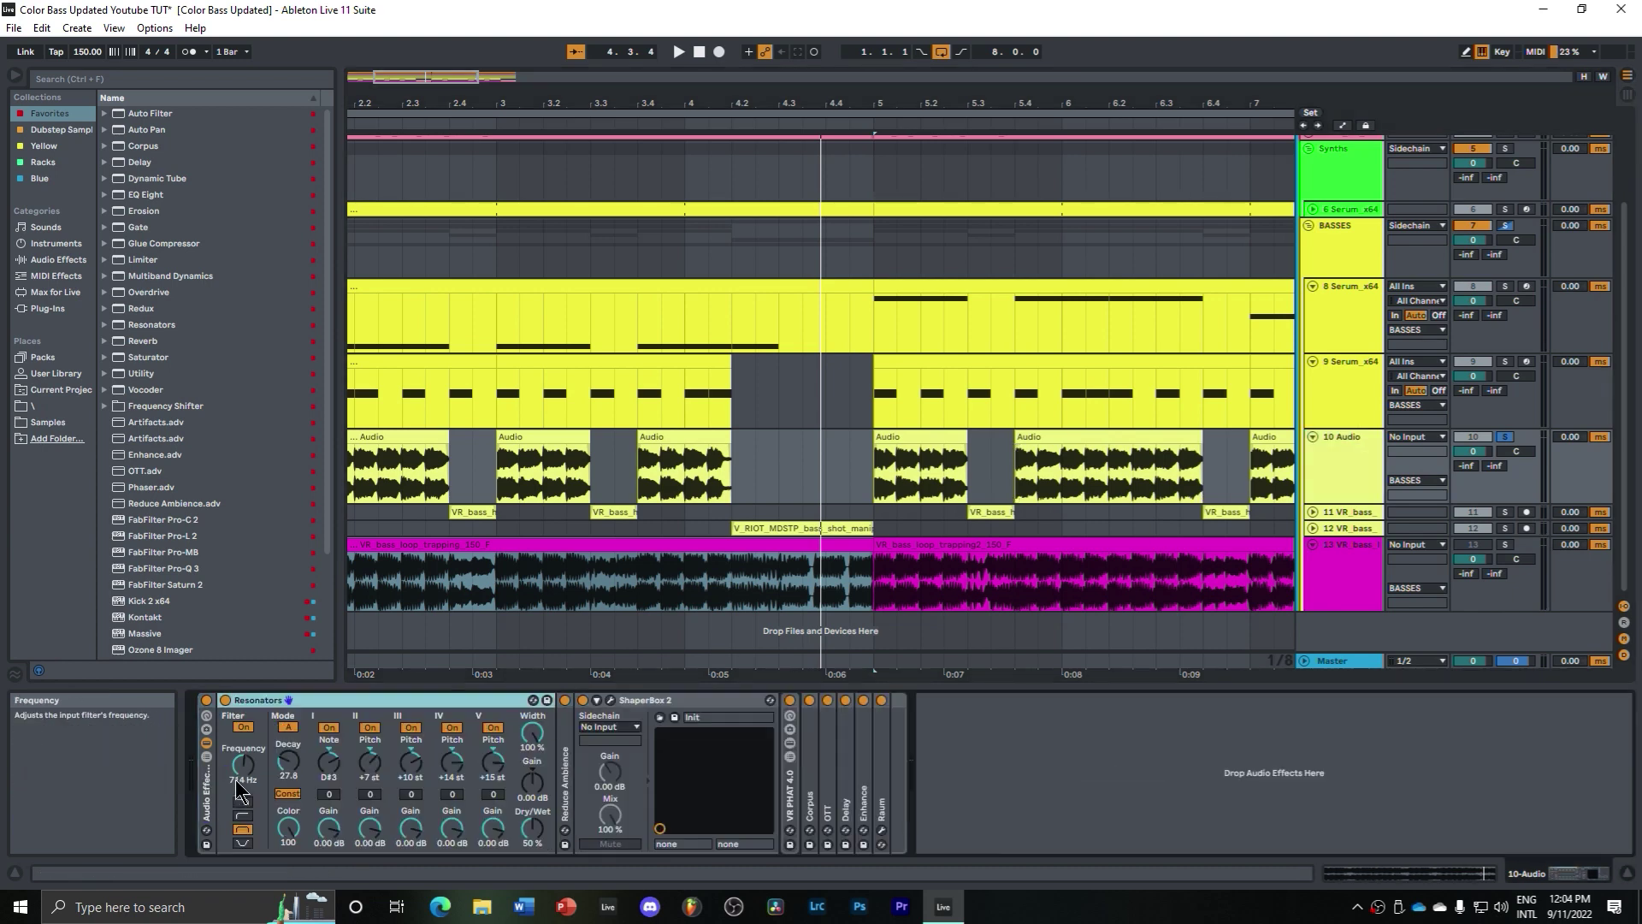
{"action": "double_click", "coordinate": [261, 701]}
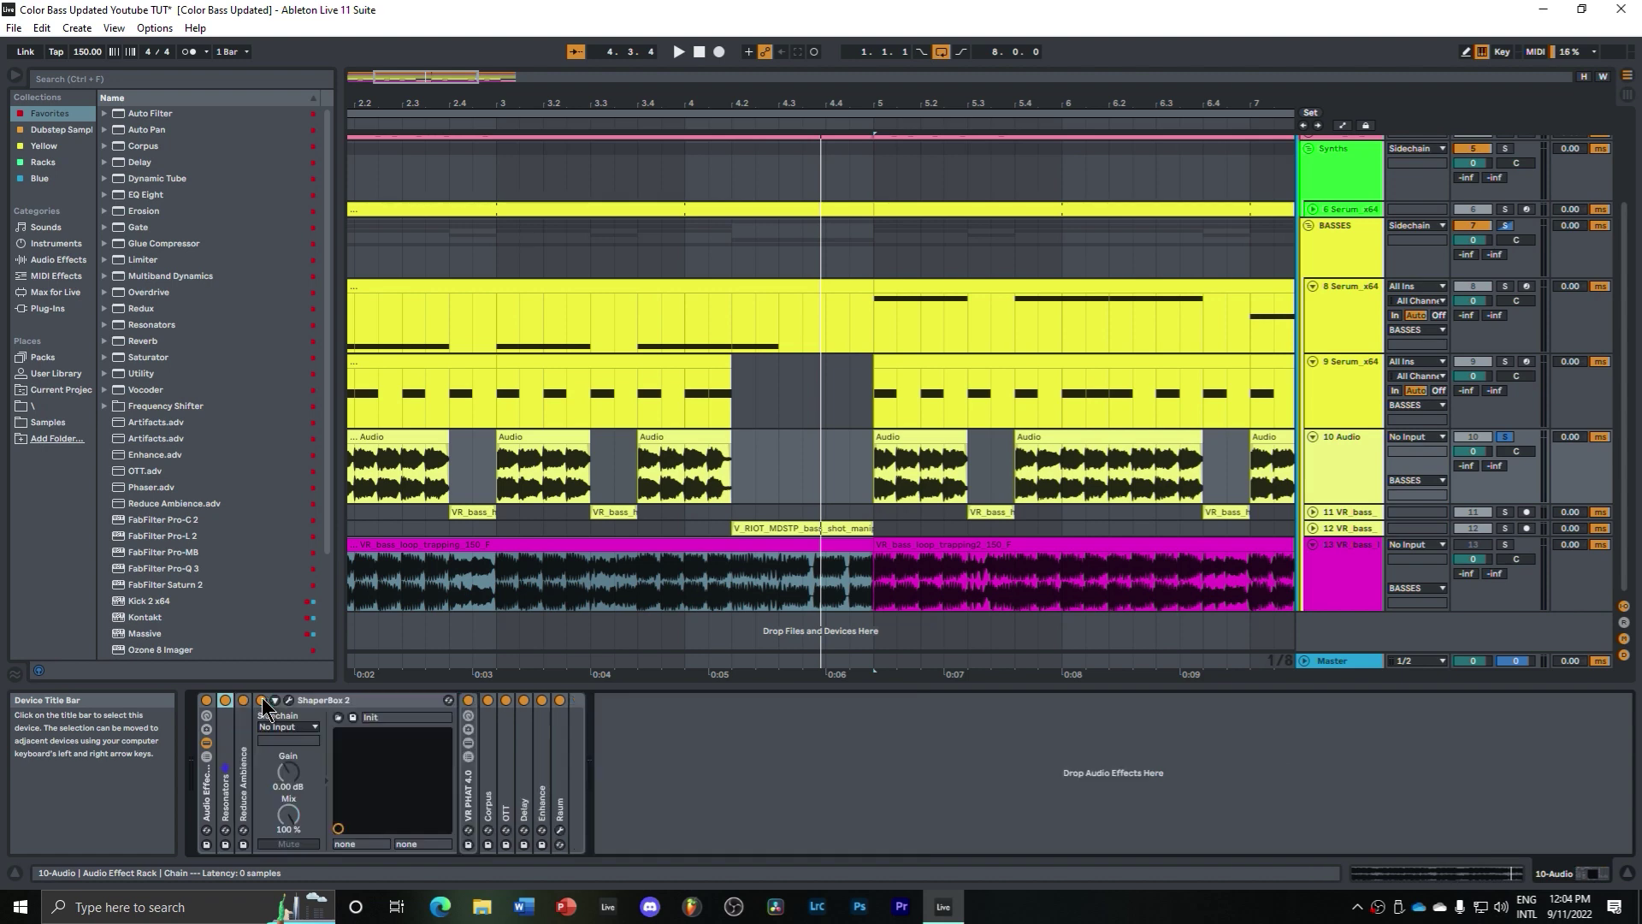
{"action": "double_click", "coordinate": [244, 761]}
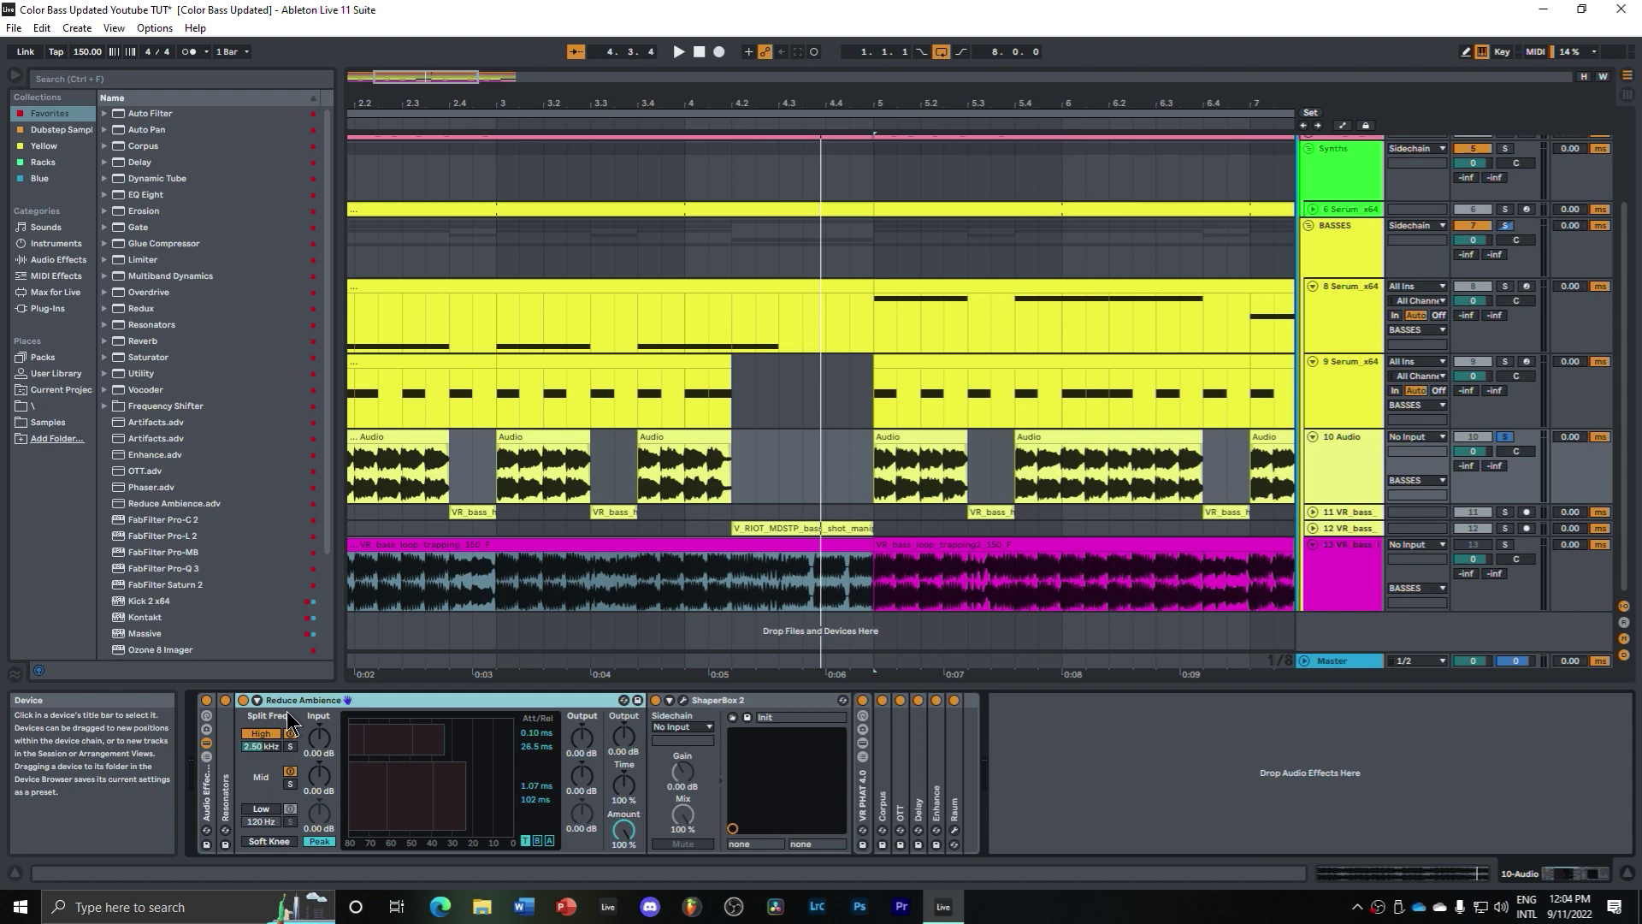
{"action": "double_click", "coordinate": [289, 701]}
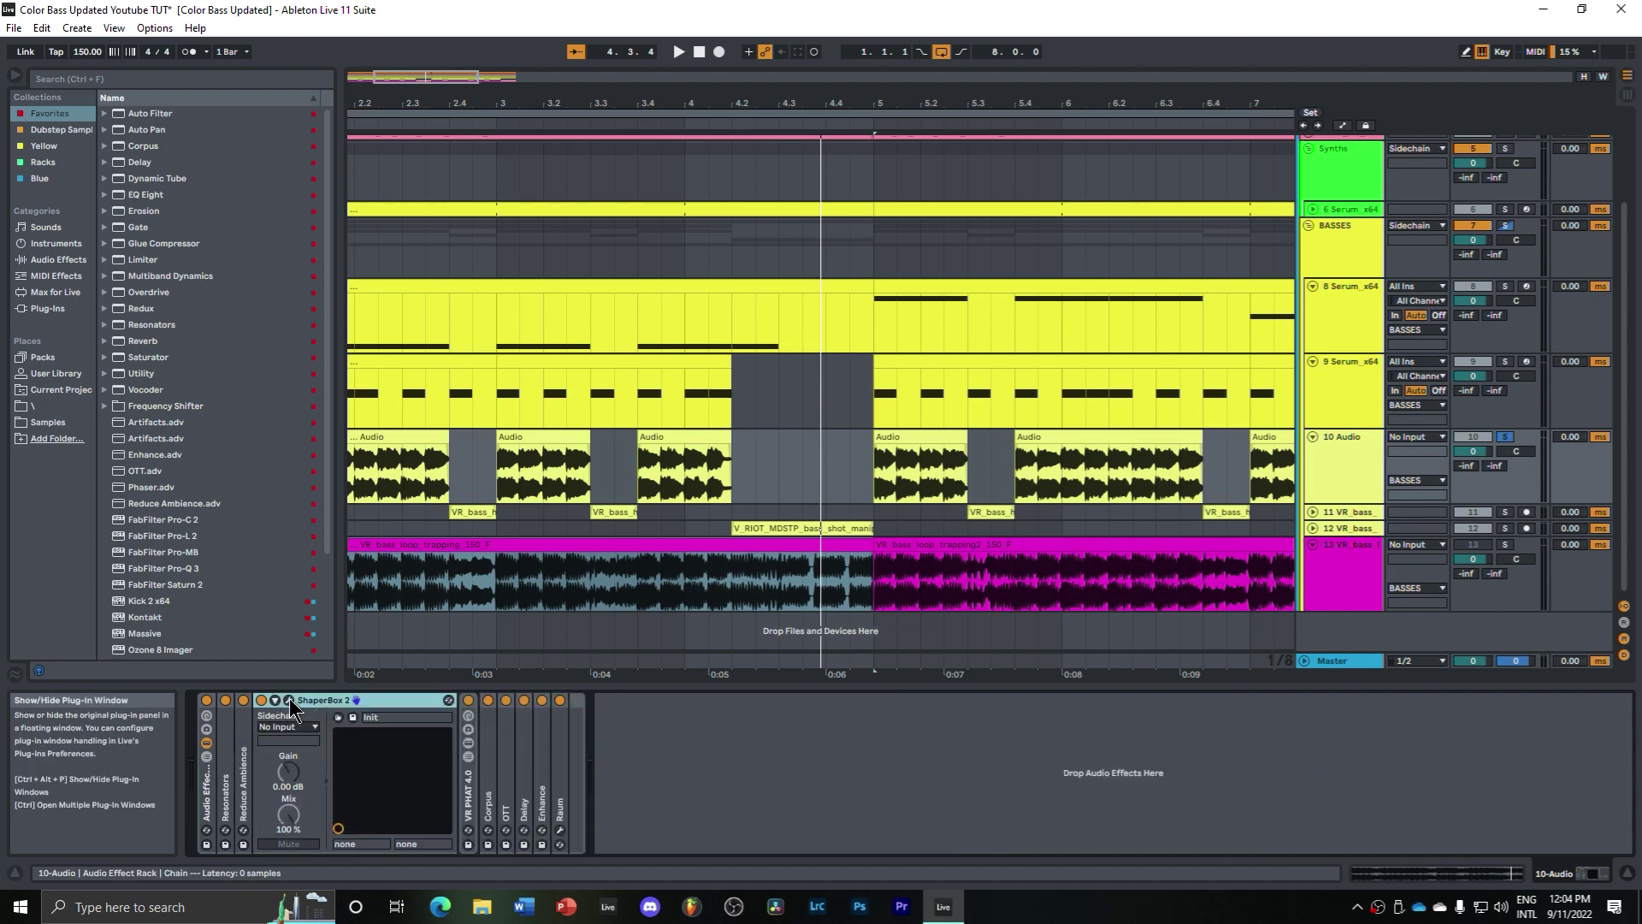
Step: Expand and refold VR PHAT 4.0 and Enhance, ending with Raum selected
{"action": "left_click", "coordinate": [469, 780]}
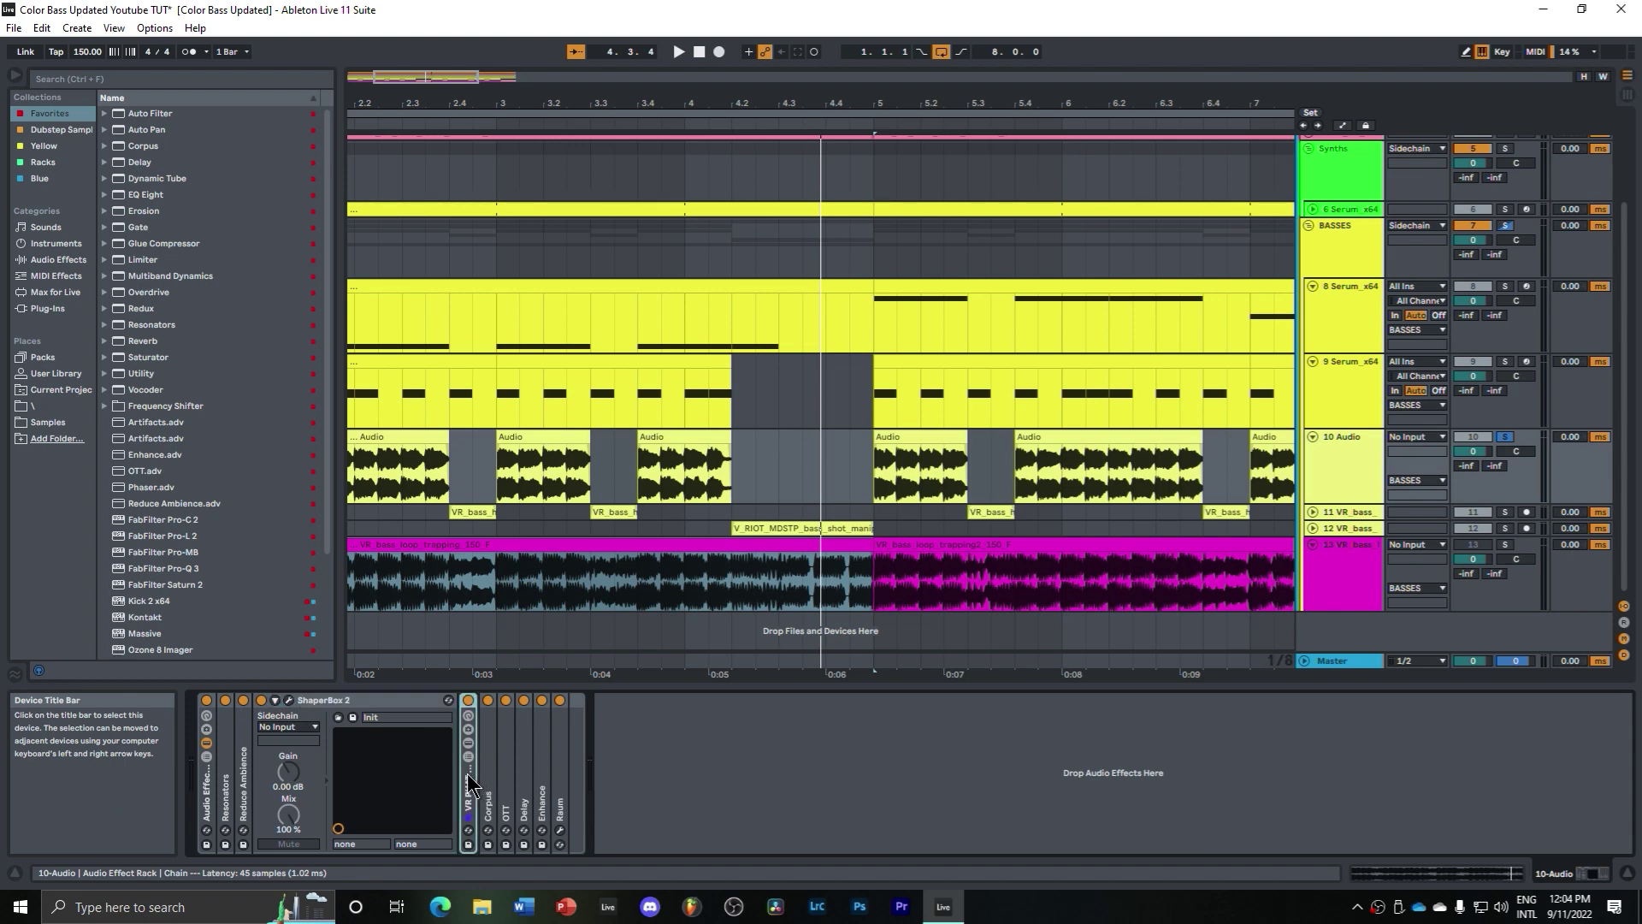
{"action": "double_click", "coordinate": [469, 780]}
{"action": "double_click", "coordinate": [491, 701]}
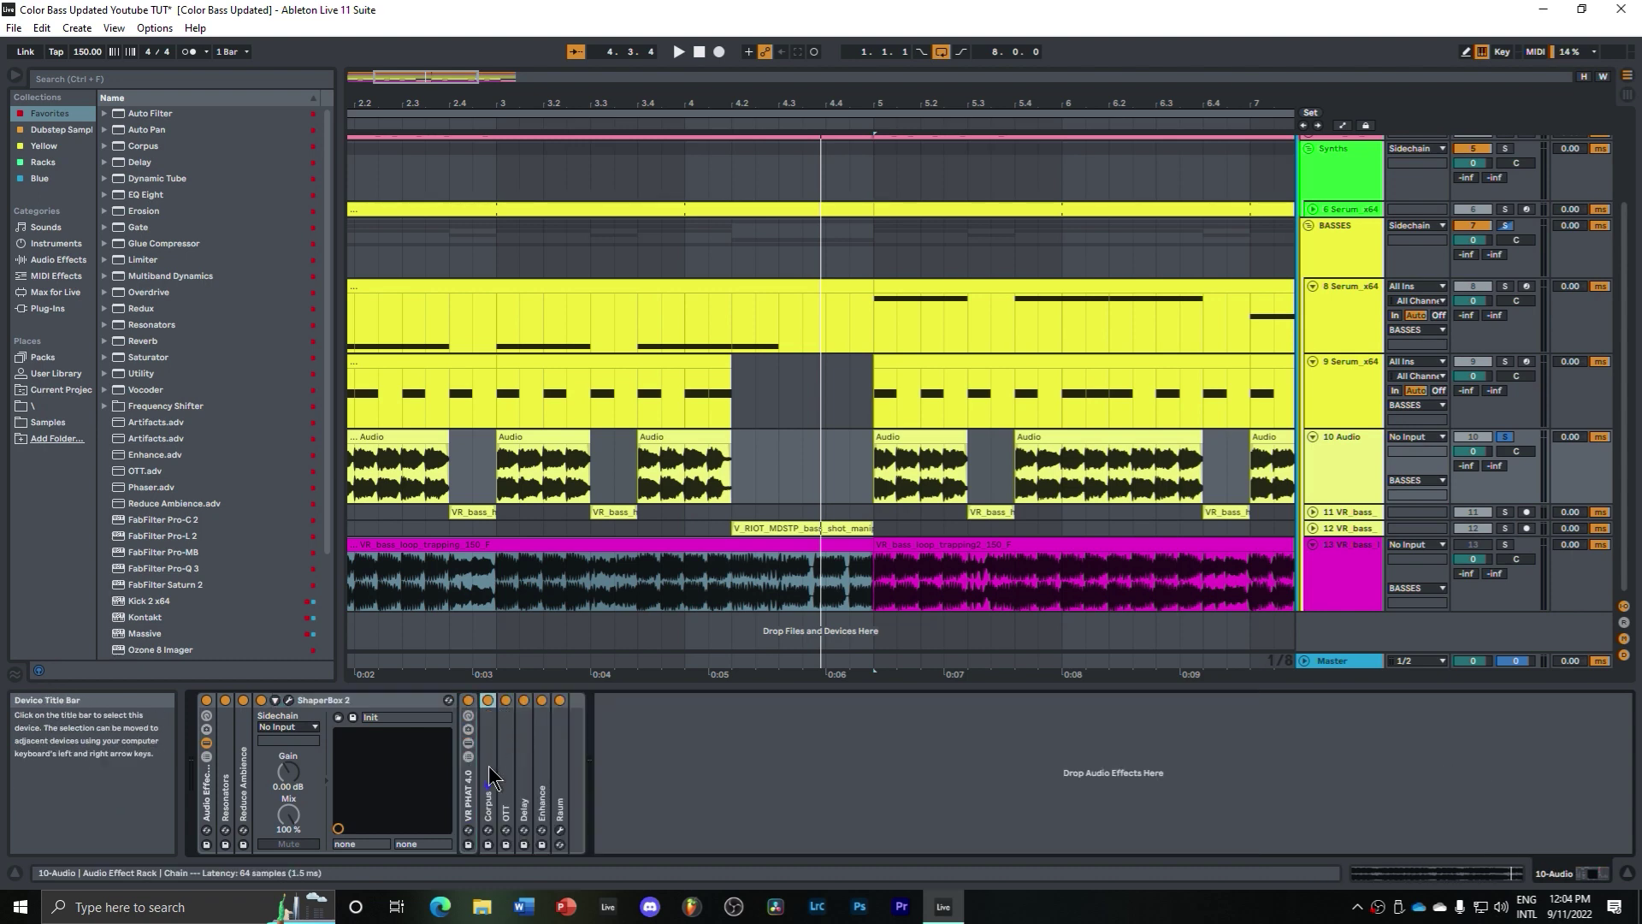
{"action": "left_click", "coordinate": [541, 770]}
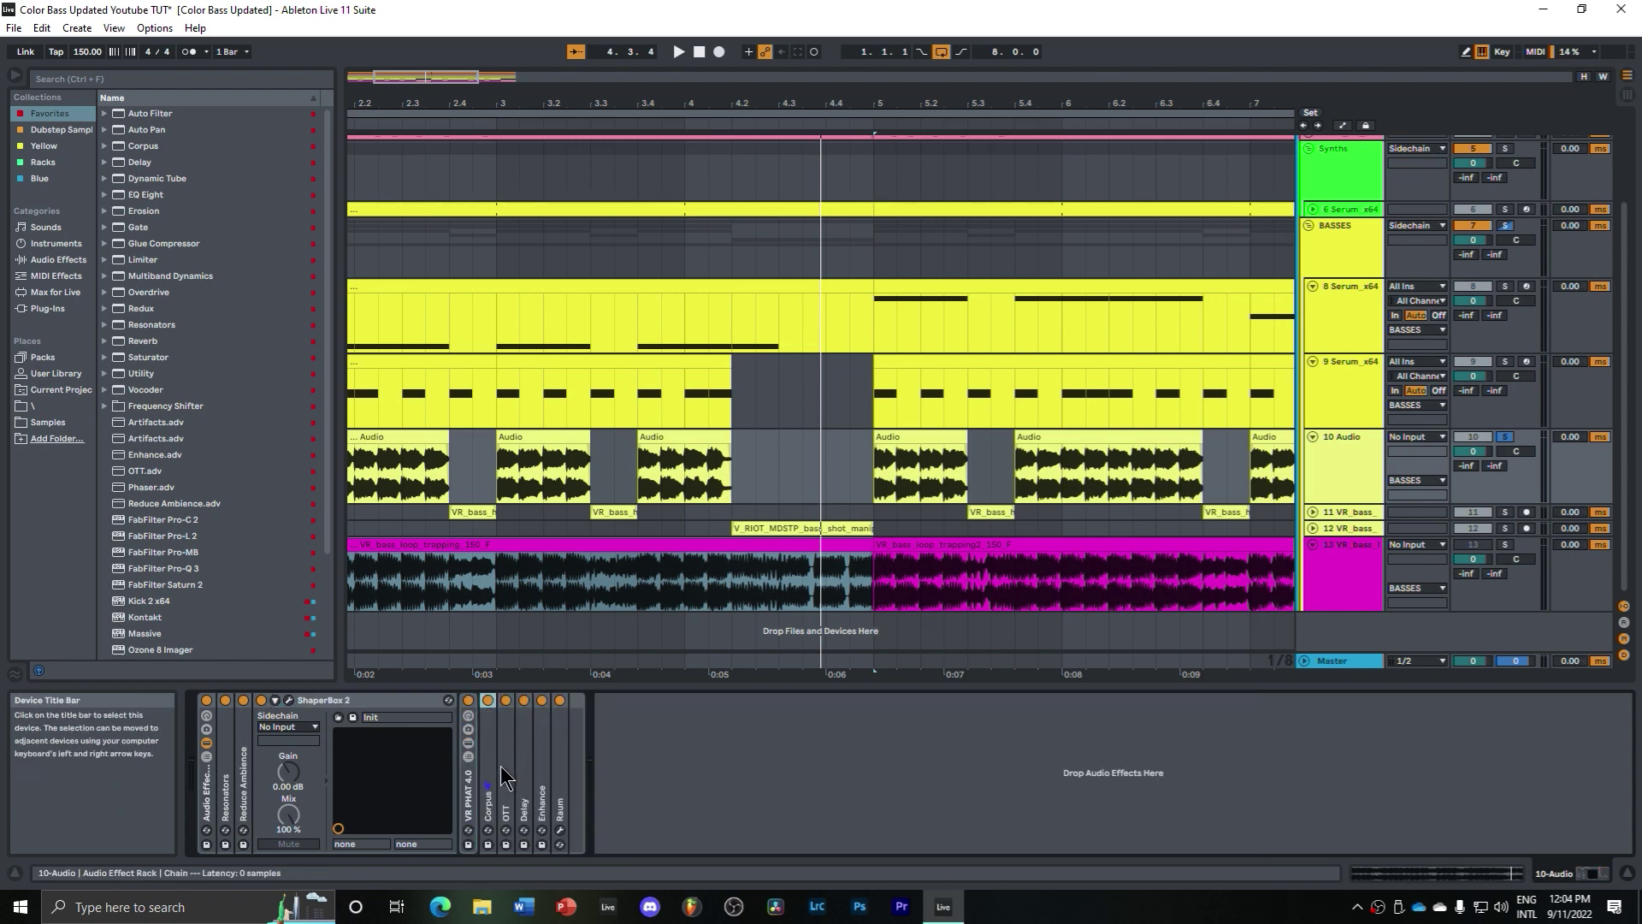
{"action": "left_click", "coordinate": [562, 773]}
{"action": "double_click", "coordinate": [542, 774]}
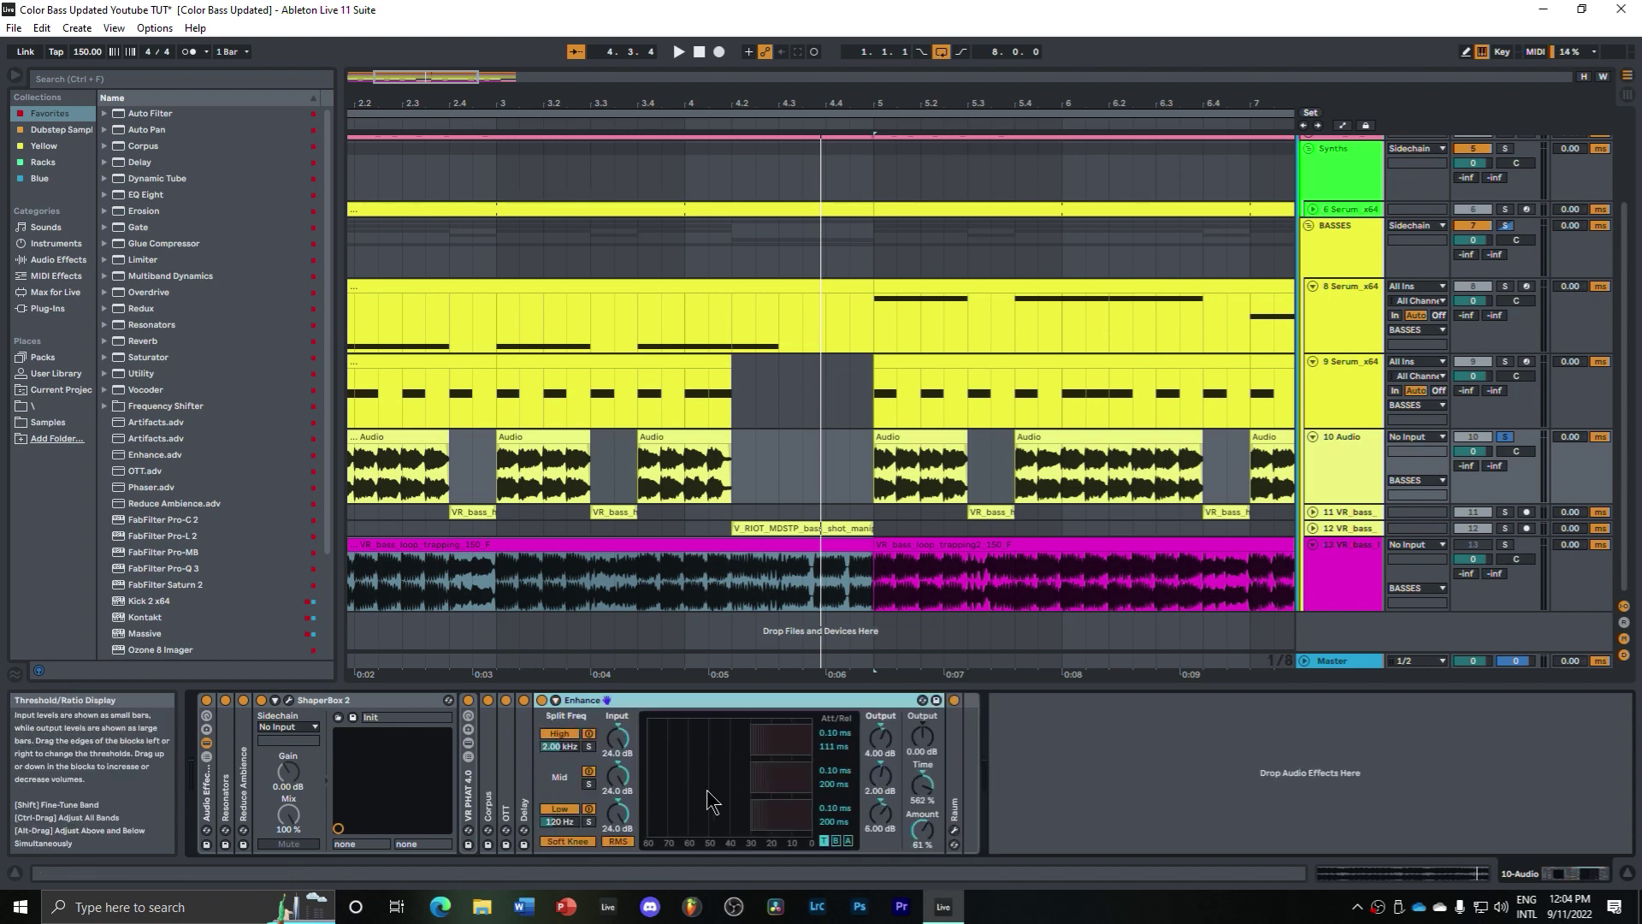
{"action": "double_click", "coordinate": [660, 699]}
{"action": "left_click", "coordinate": [567, 772]}
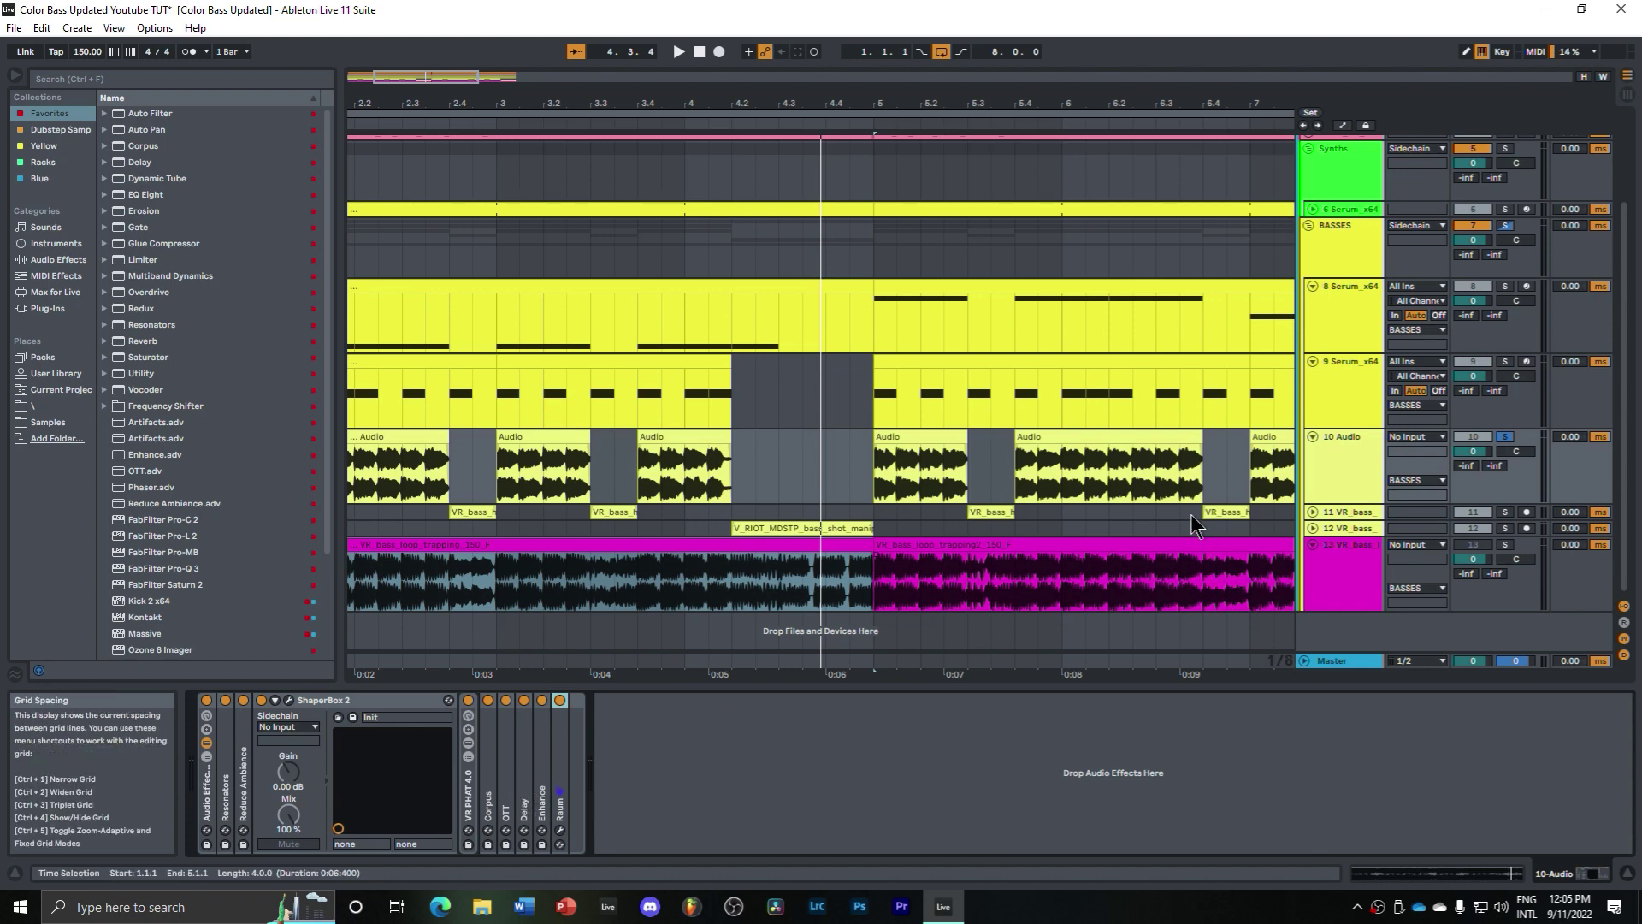
Step: Fold the 10 Audio track, unfold track 13's waveform, and start playback
{"action": "left_click", "coordinate": [1317, 444]}
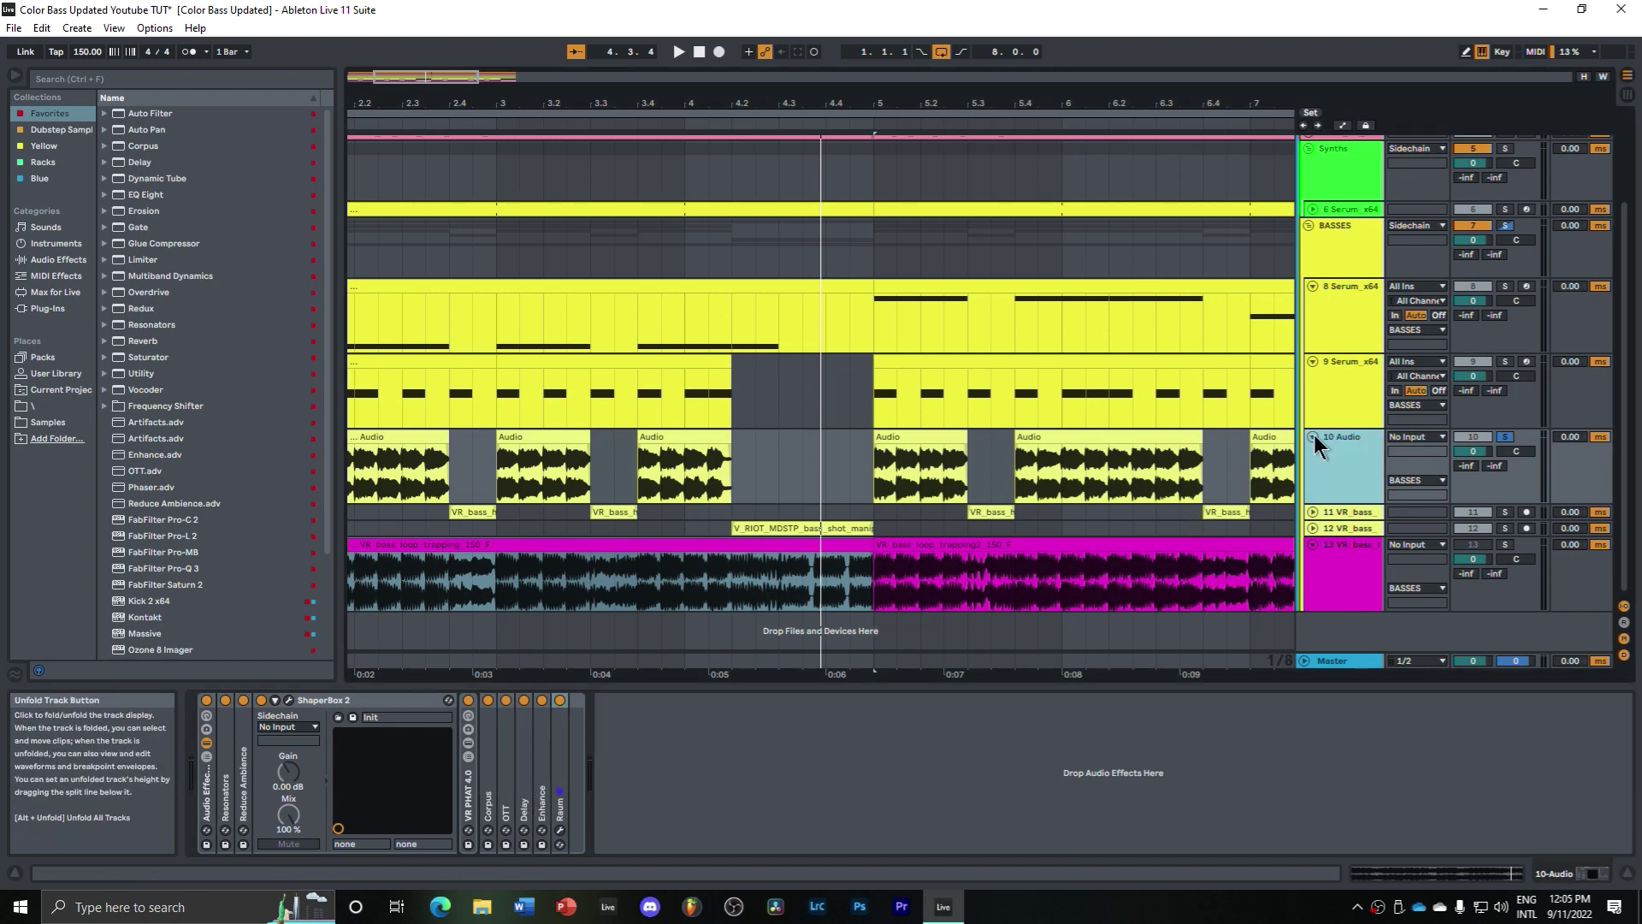
{"action": "left_click", "coordinate": [1313, 437]}
{"action": "left_click", "coordinate": [1314, 485]}
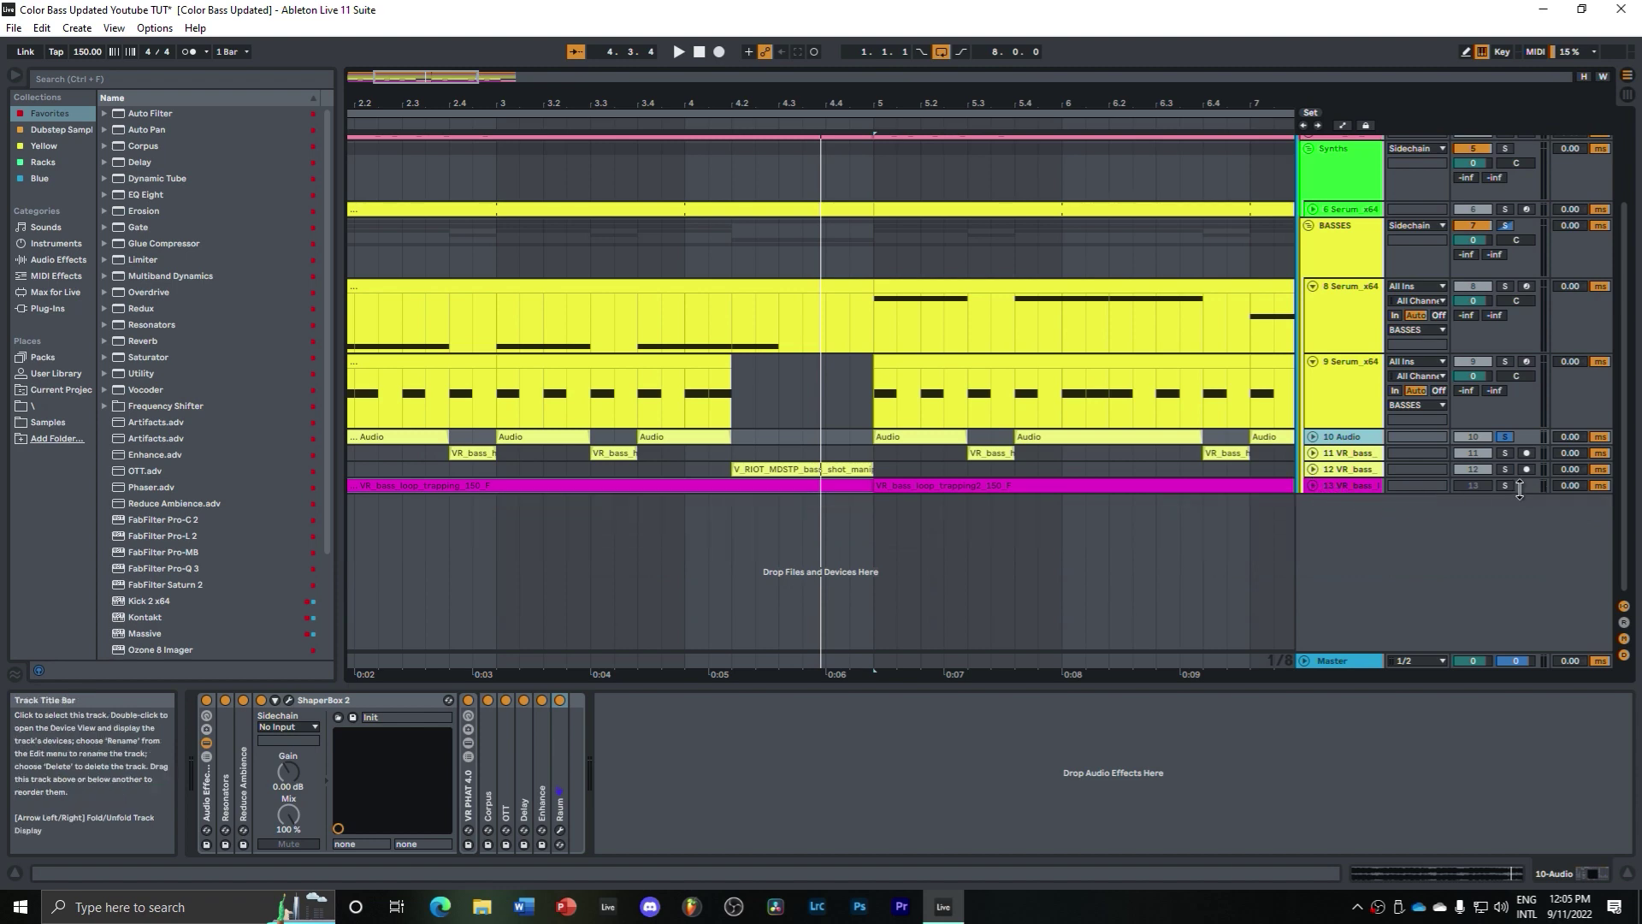
{"action": "left_click", "coordinate": [1329, 486]}
{"action": "left_click", "coordinate": [1314, 486]}
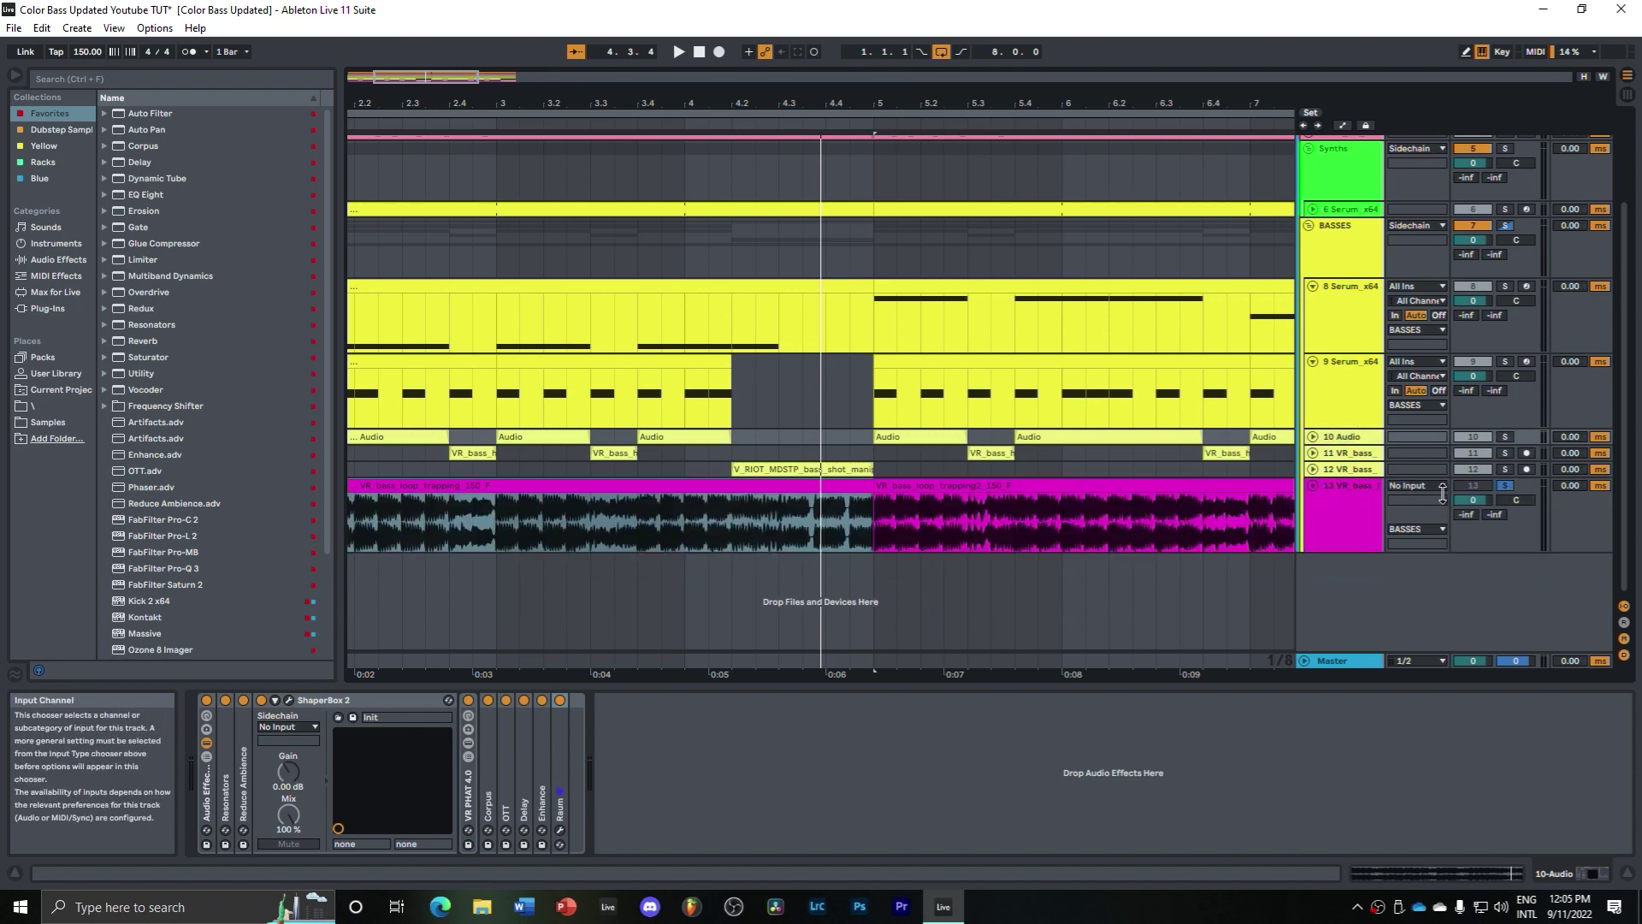
{"action": "key", "text": "space"}
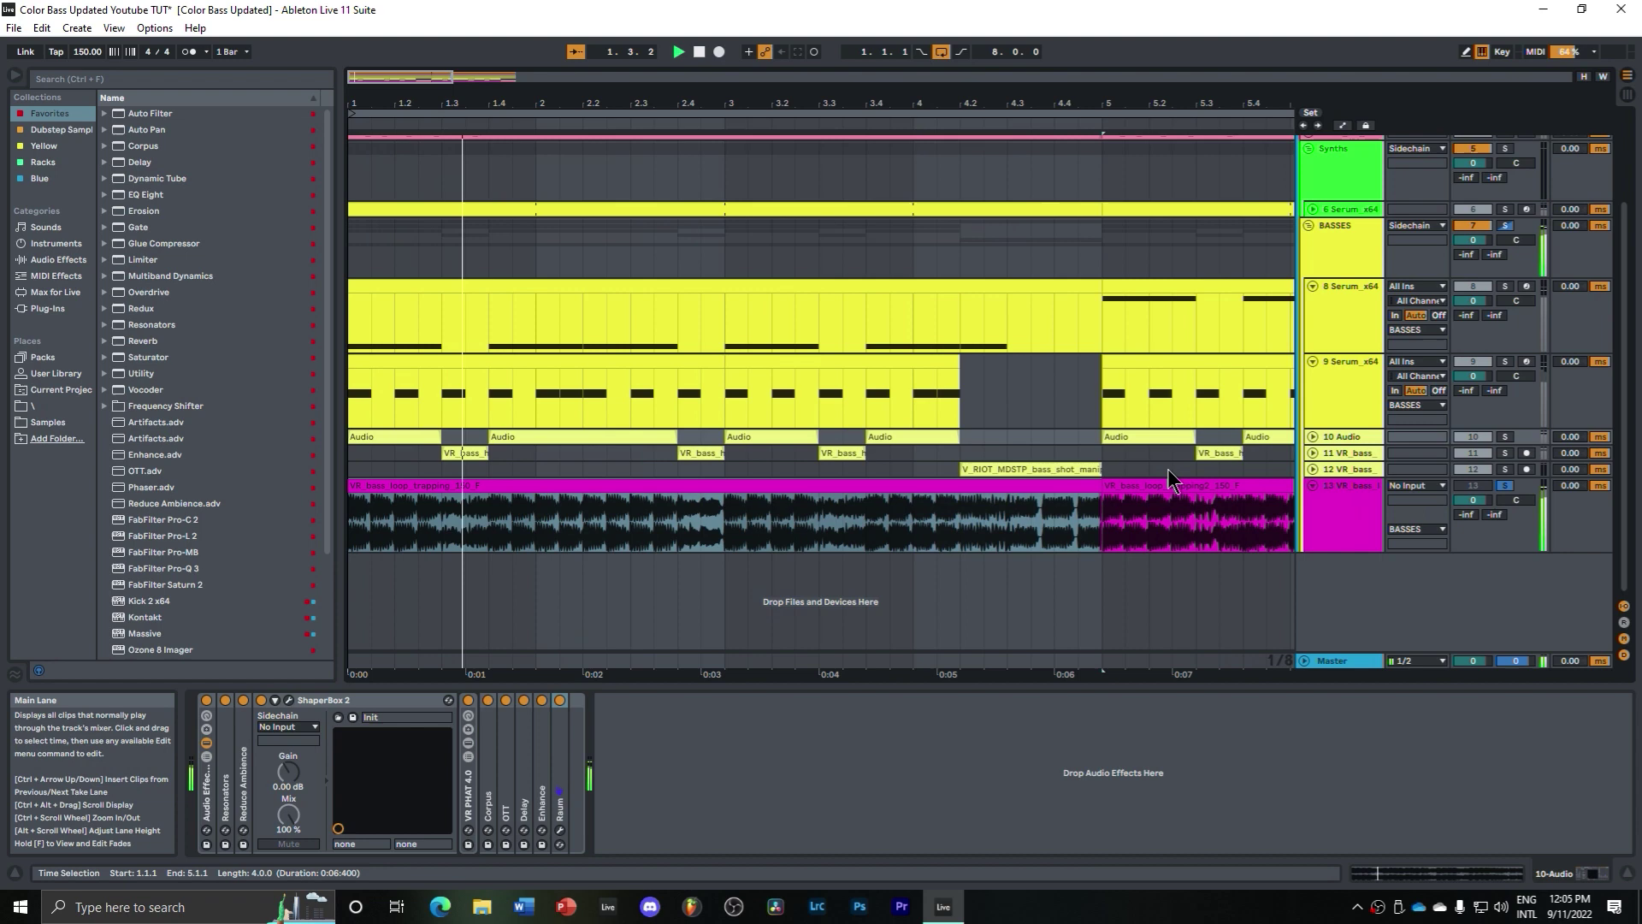
Step: Group track 13's Reduce Ambience through VR PHAT 4.0 into one Audio Effect Rack
{"action": "left_click", "coordinate": [1364, 515]}
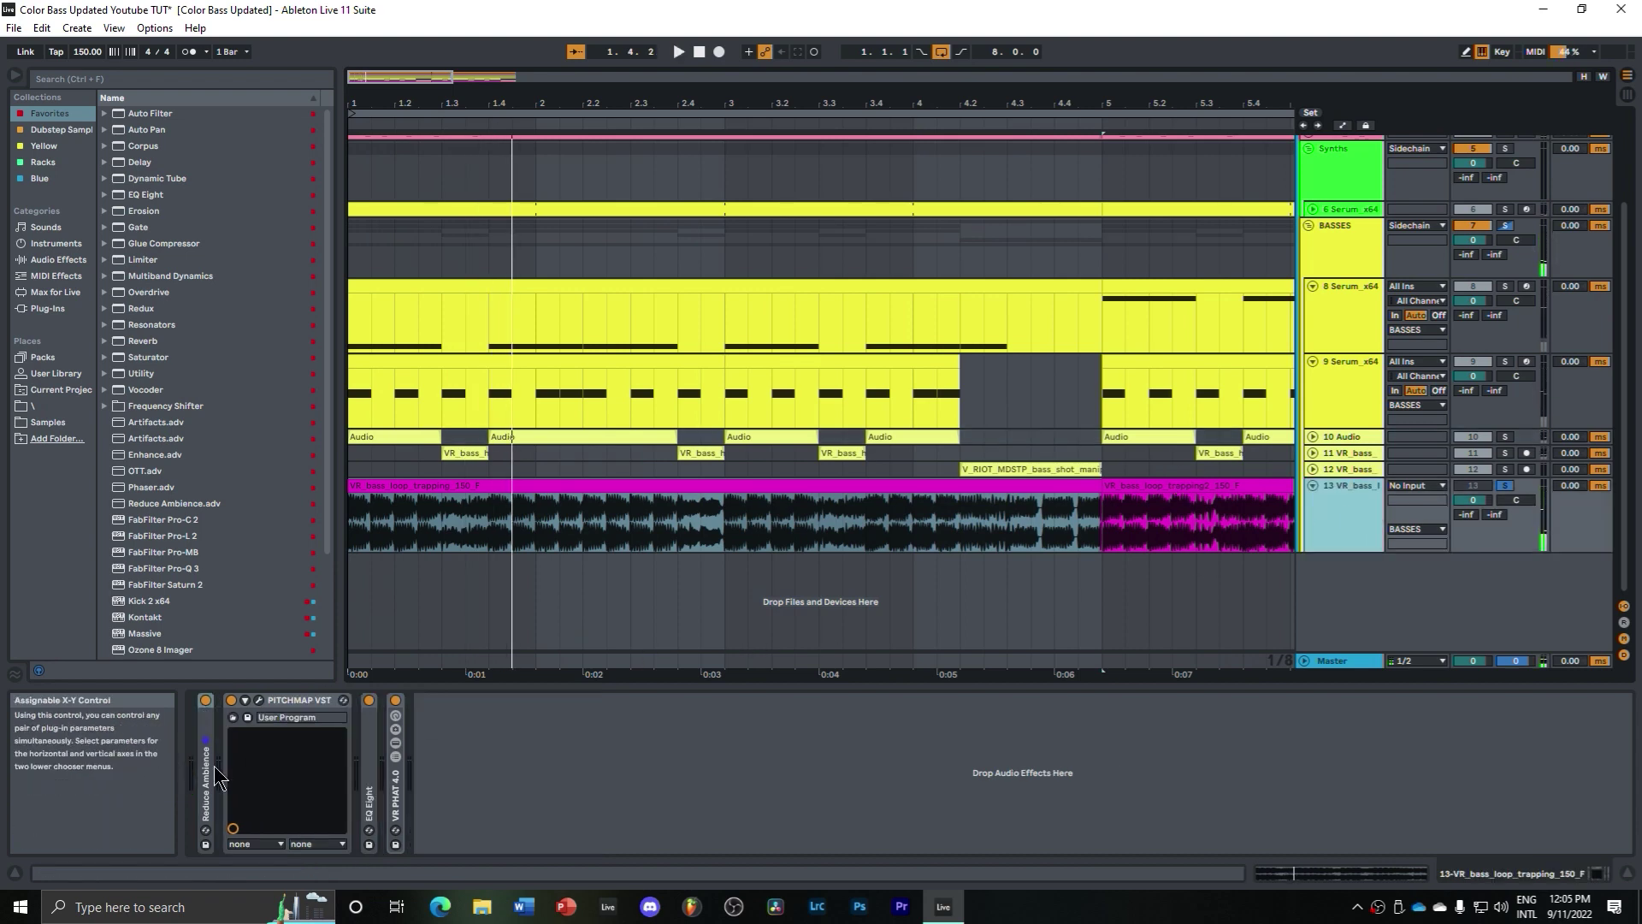
{"action": "left_click", "coordinate": [396, 785]}
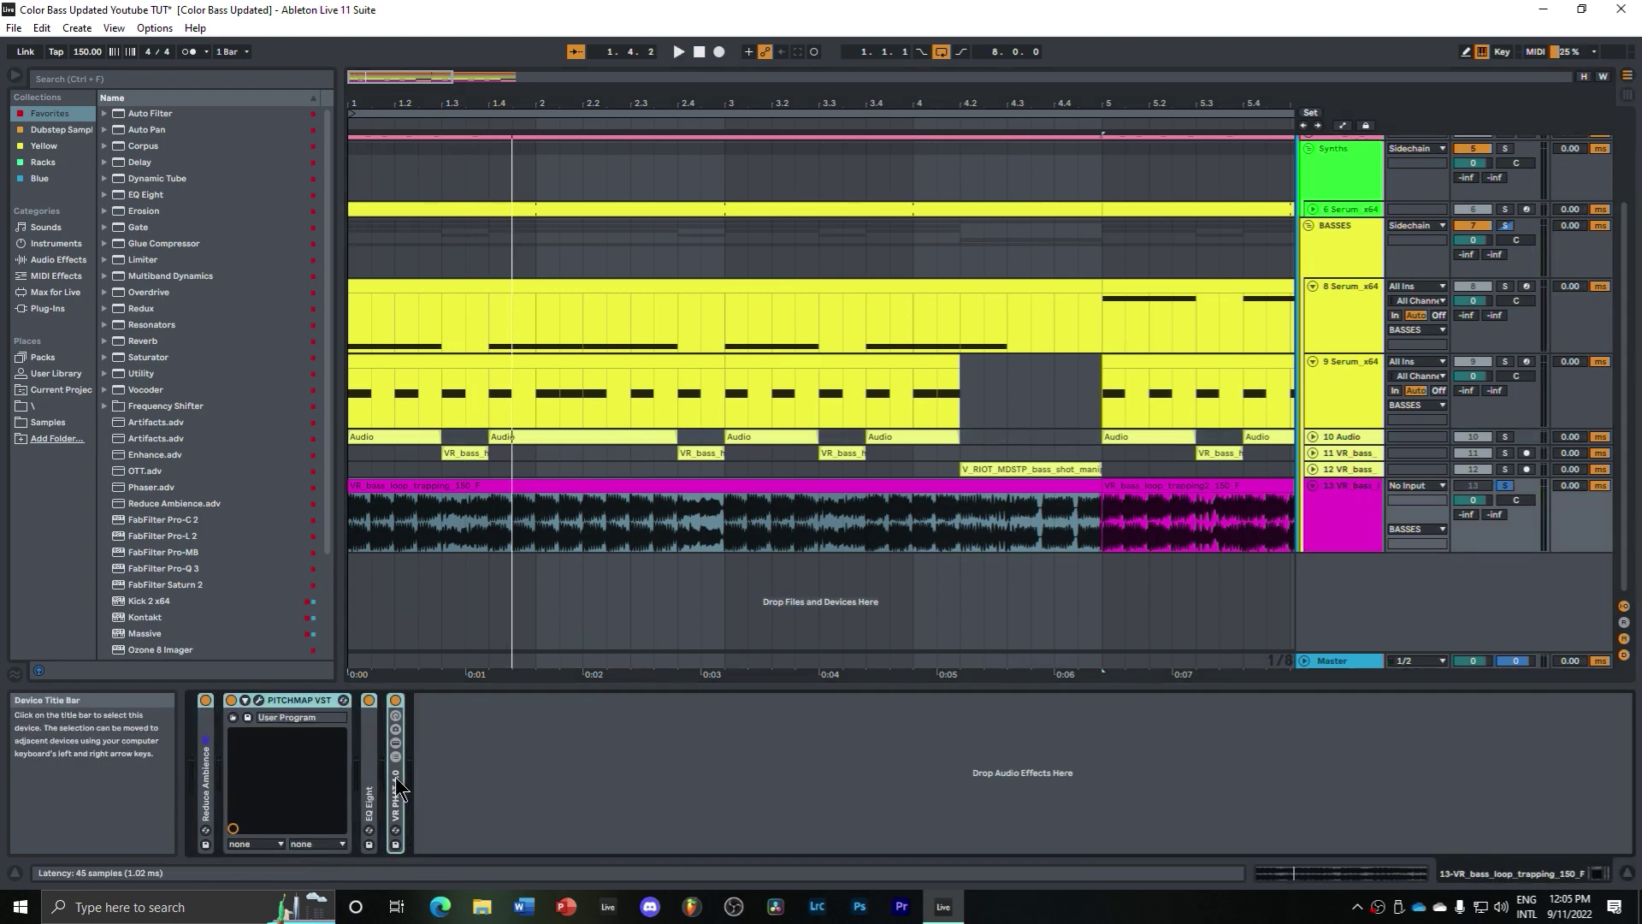
{"action": "key", "text": "ctrl+g"}
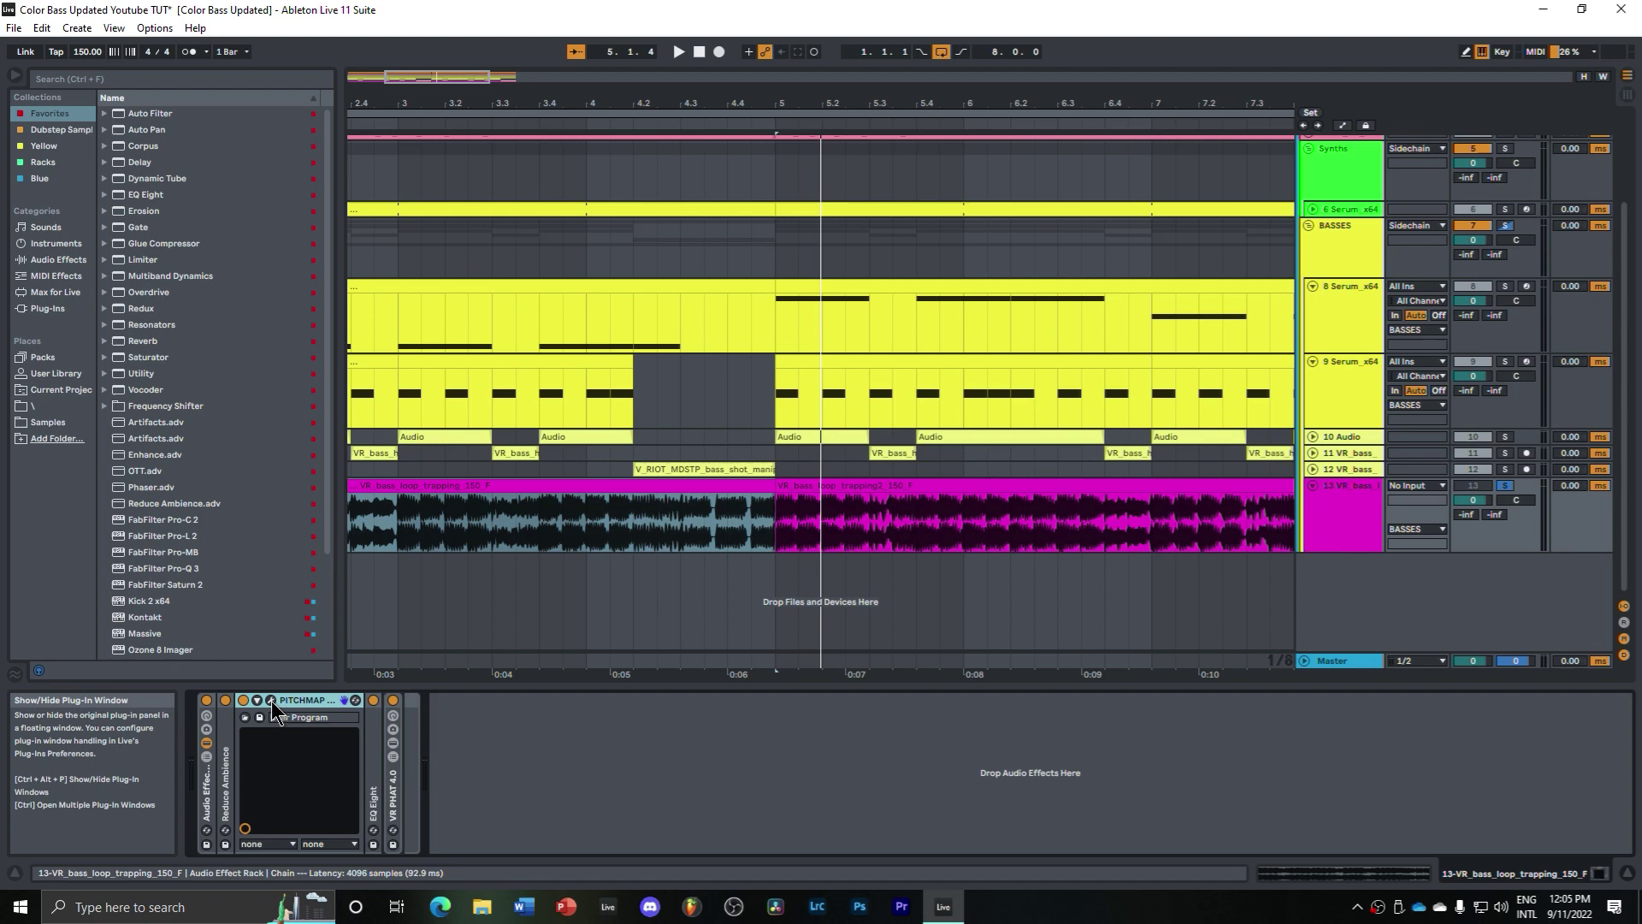
Step: Replace PitchMap on track 13, inserting it between Reduce Ambience and EQ Eight
{"action": "key", "text": "Delete"}
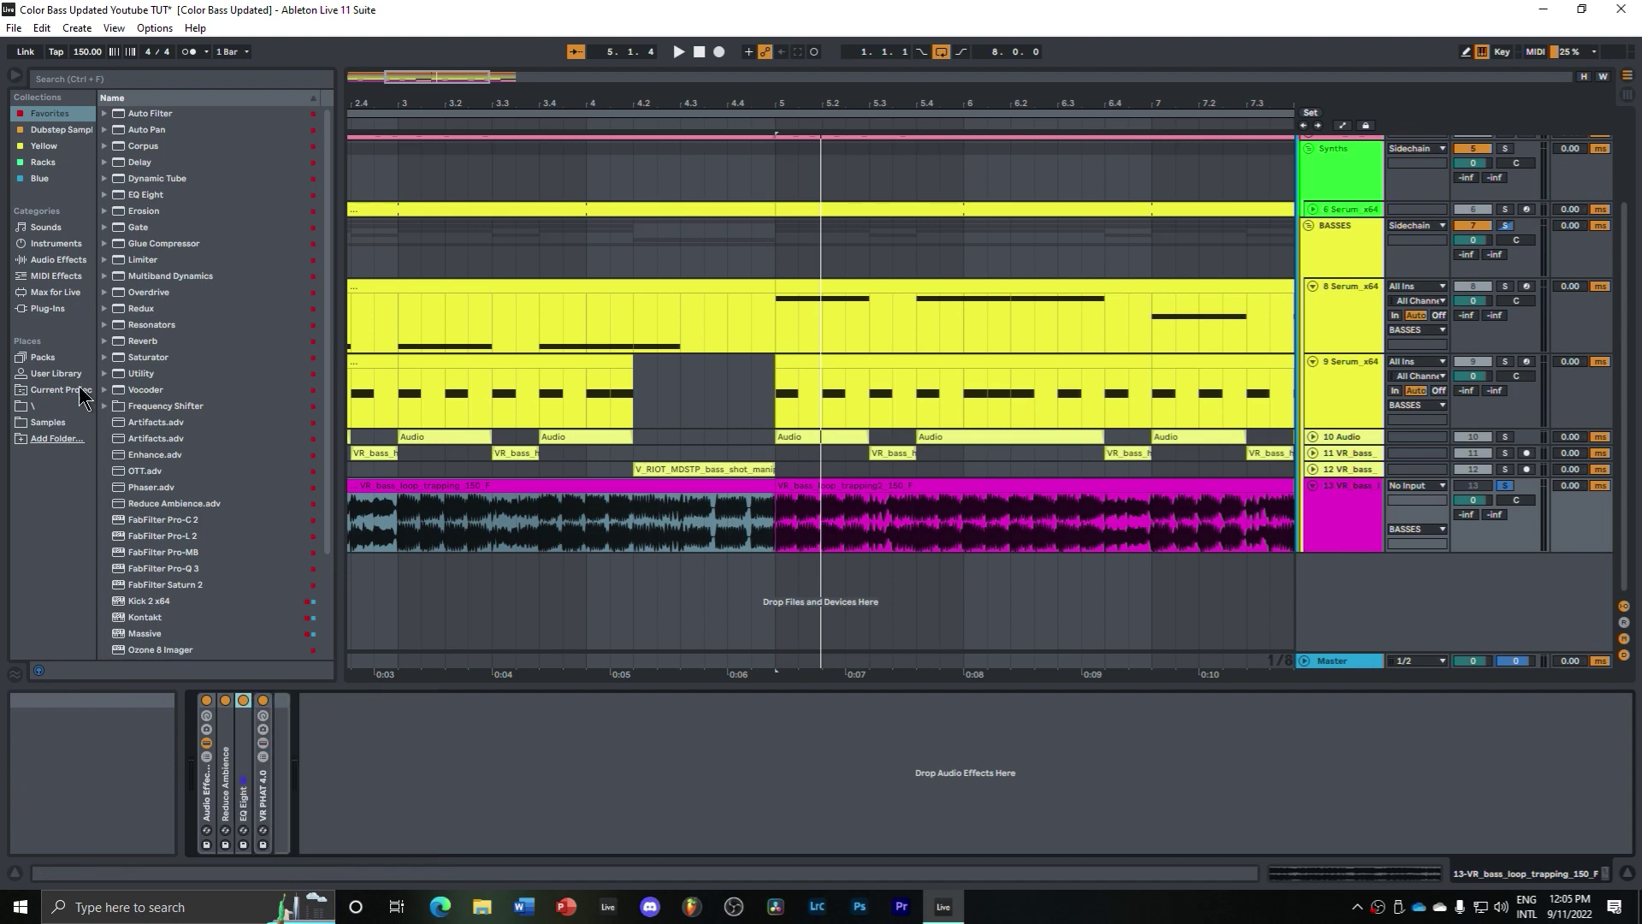
{"action": "scroll", "coordinate": [202, 542], "scroll_direction": "down", "scroll_amount": 3}
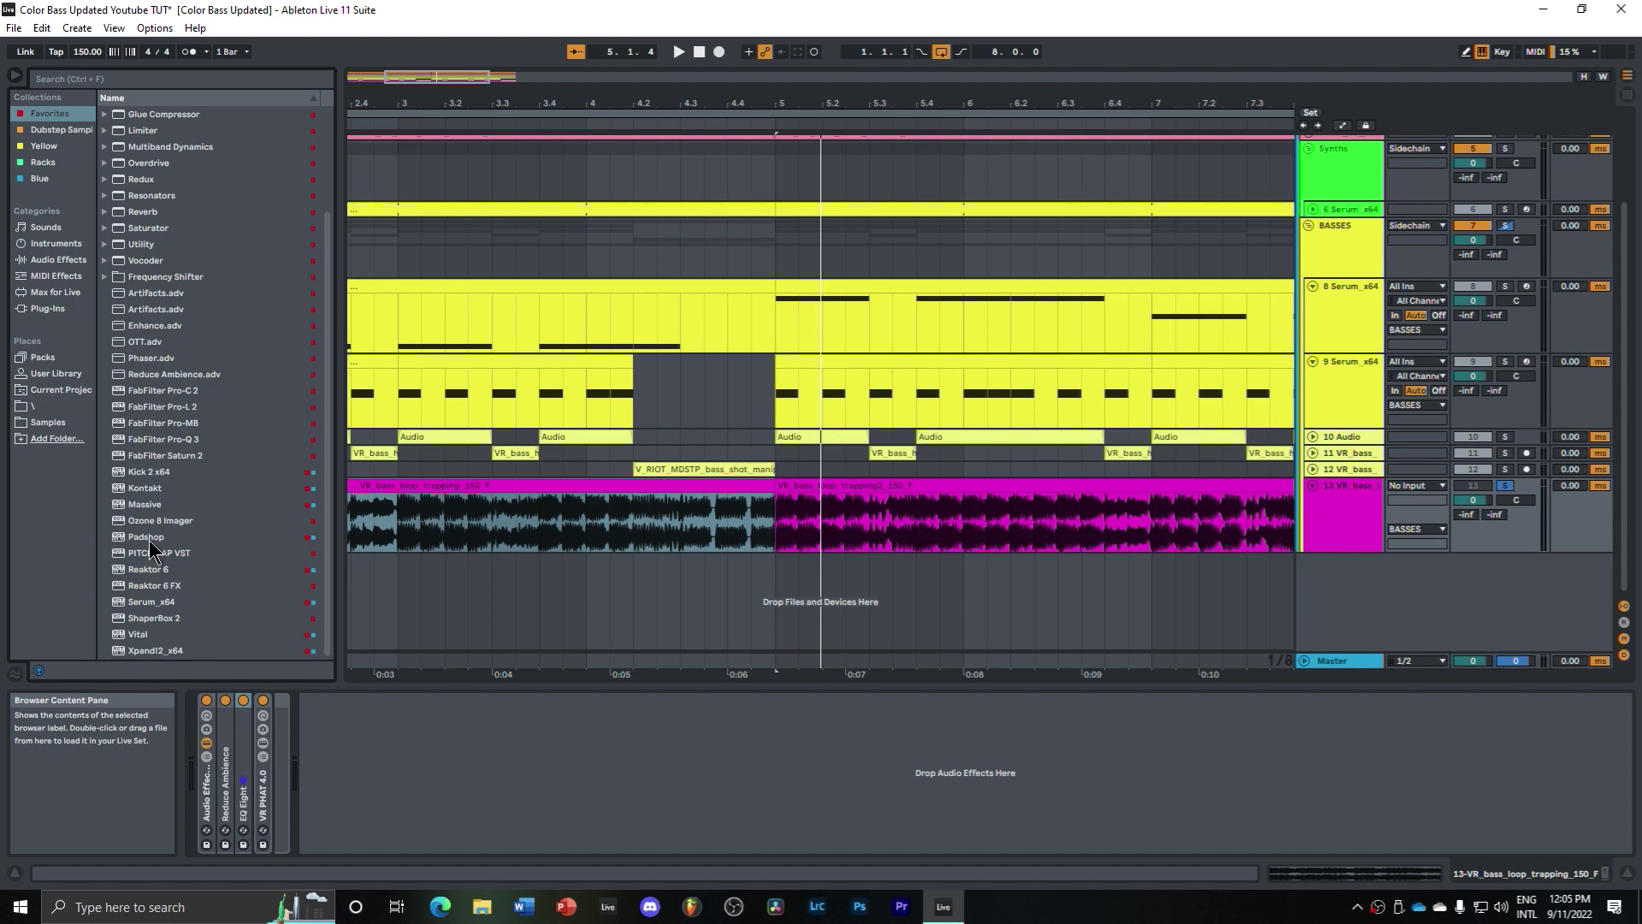
{"action": "mouse_move", "coordinate": [147, 551]}
{"action": "left_mouse_down"}
{"action": "mouse_move", "coordinate": [205, 612]}
{"action": "mouse_move", "coordinate": [236, 770]}
{"action": "left_mouse_up"}
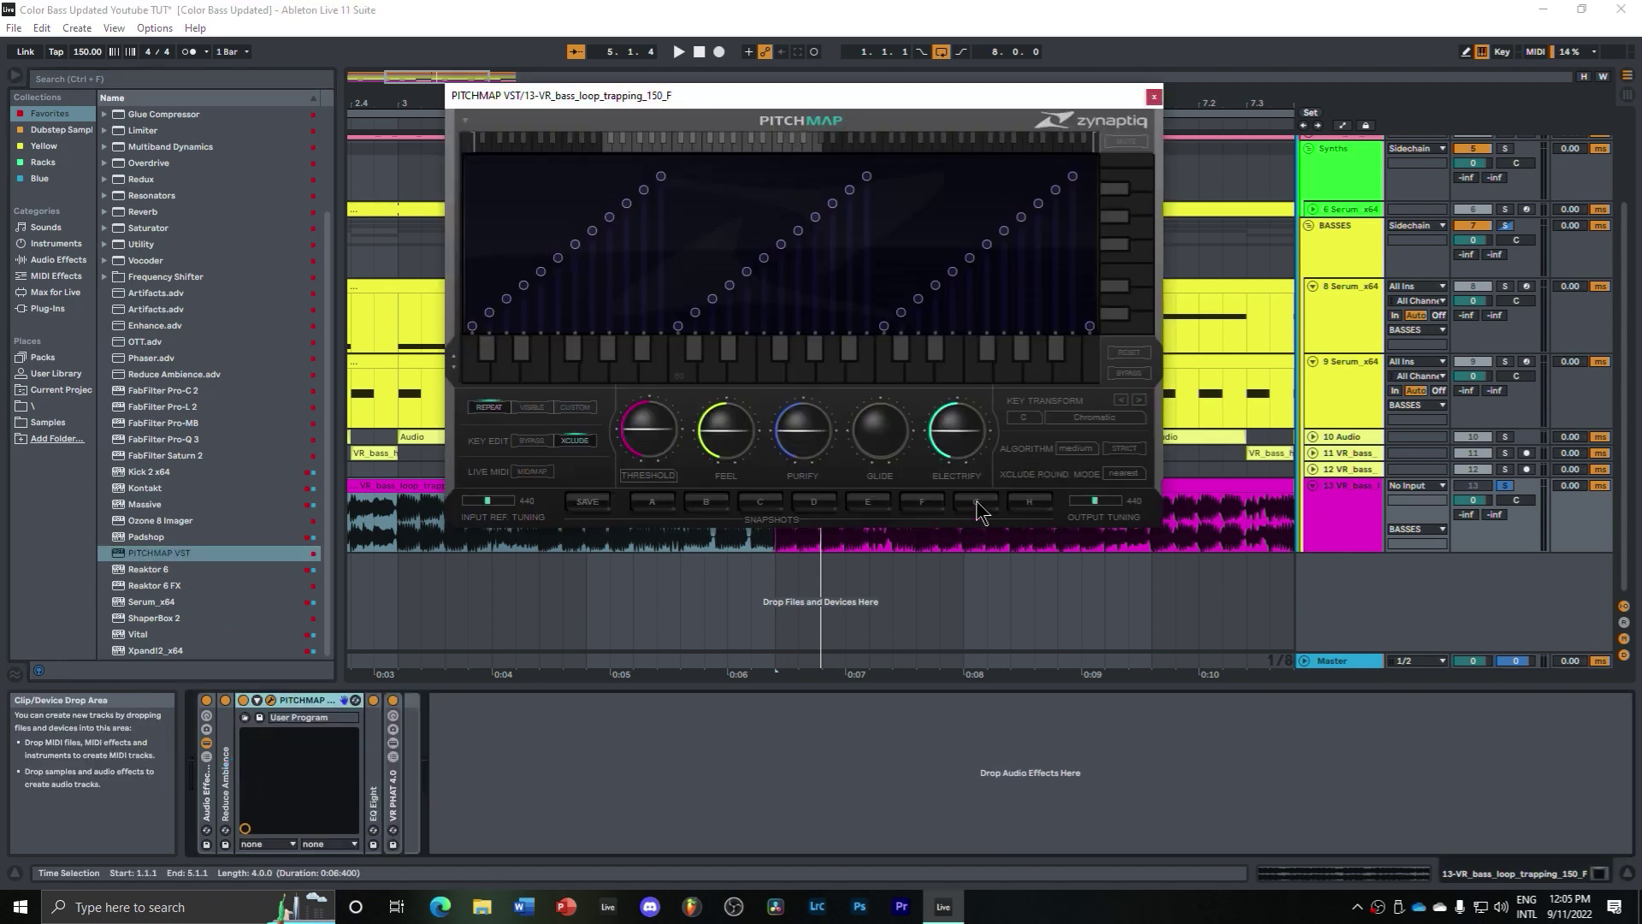
Step: Open PitchMap's Key Transform root-note list to retune to F#/Gb
{"action": "left_click", "coordinate": [1029, 419]}
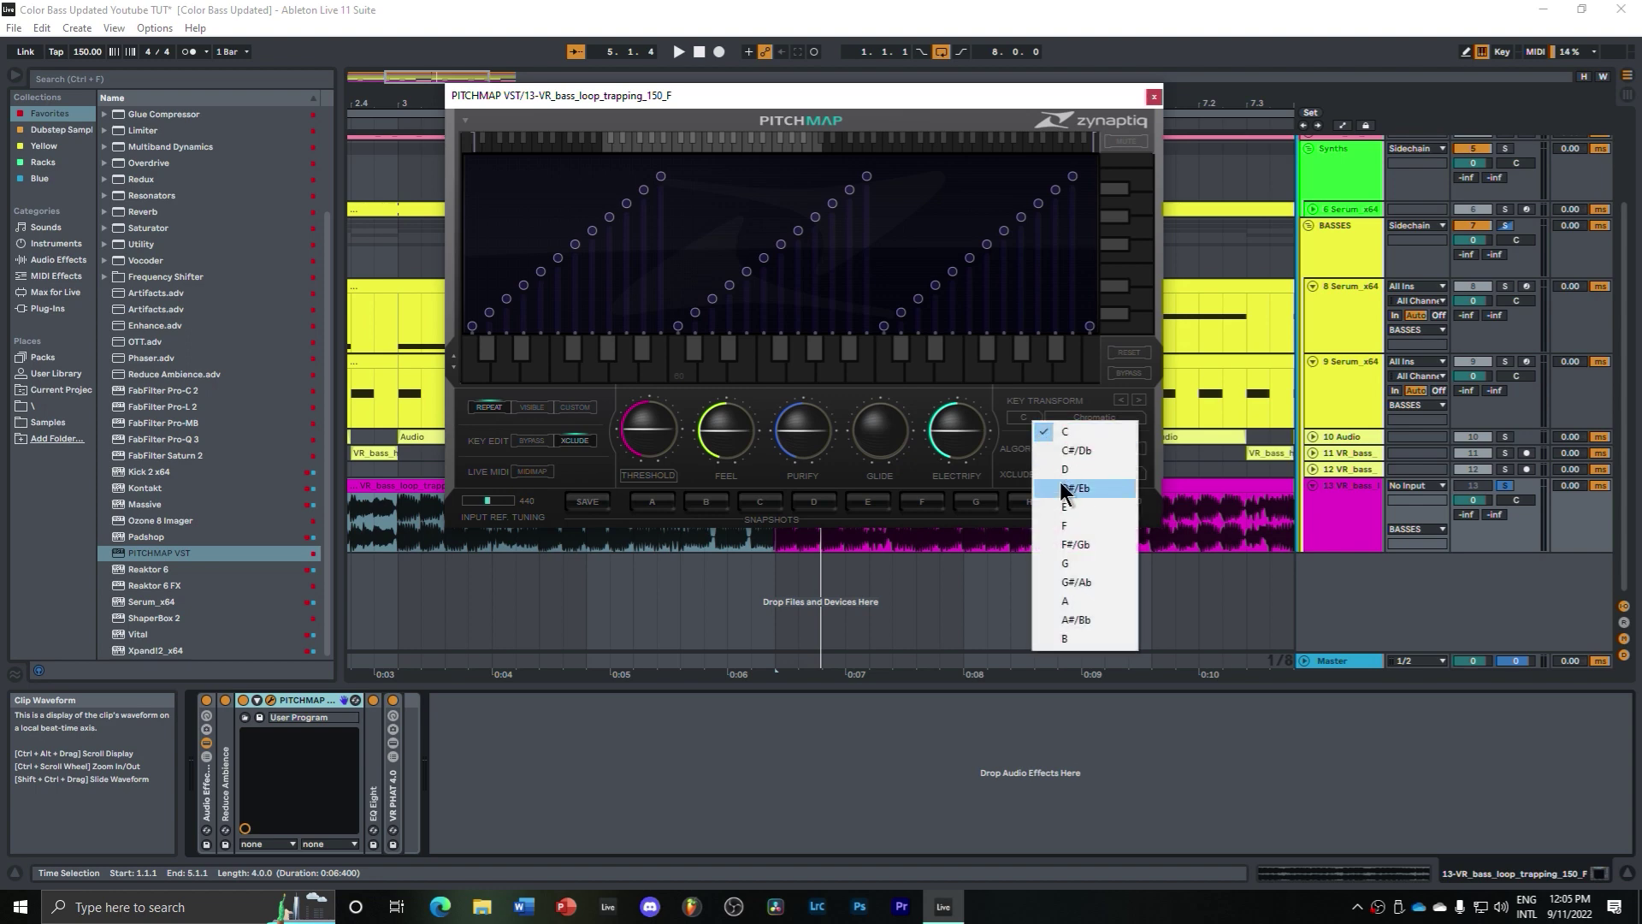
{"action": "left_click", "coordinate": [1153, 94]}
{"action": "left_click", "coordinate": [1153, 94]}
{"action": "scroll", "coordinate": [947, 481], "scroll_direction": "up", "scroll_amount": 3}
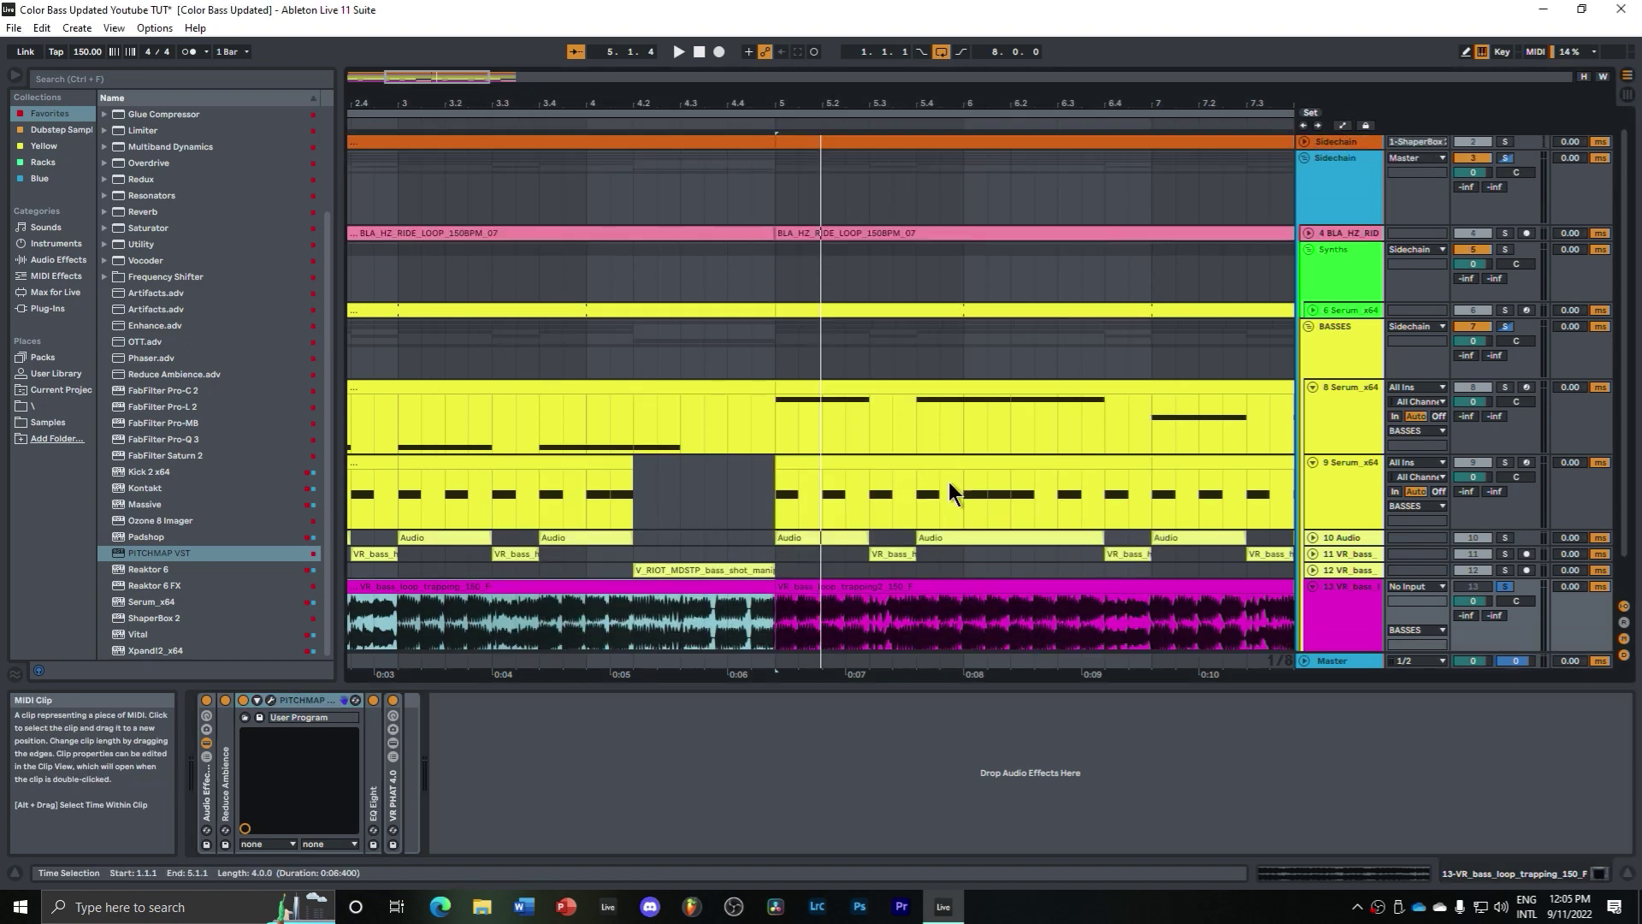
{"action": "scroll", "coordinate": [947, 481], "scroll_direction": "down", "scroll_amount": 1}
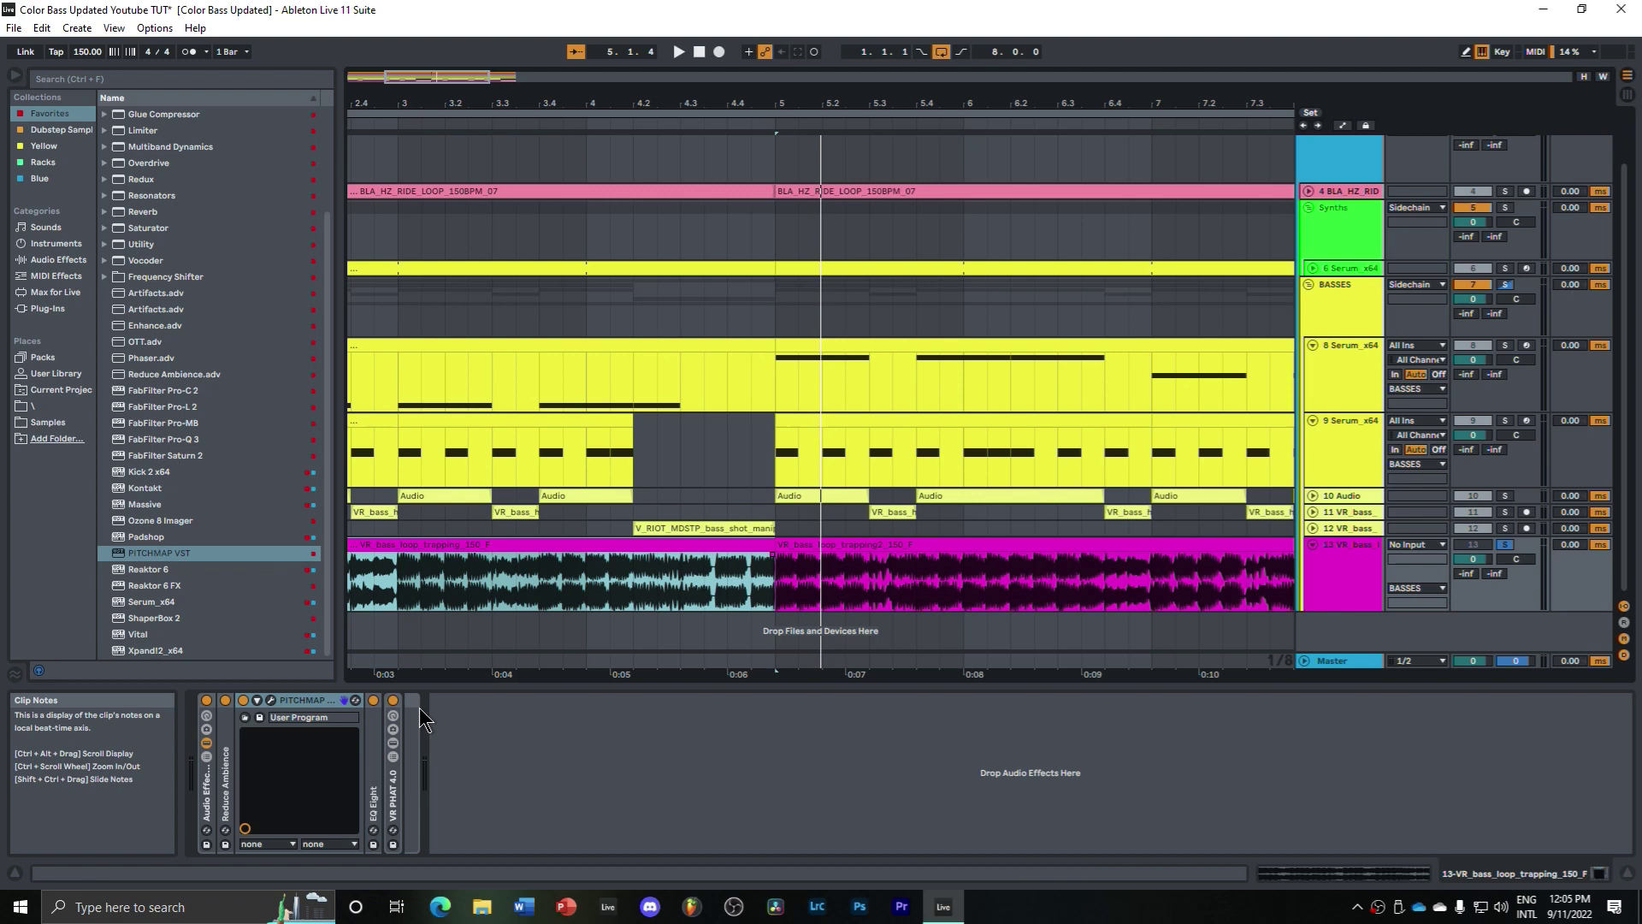
{"action": "left_click", "coordinate": [270, 700]}
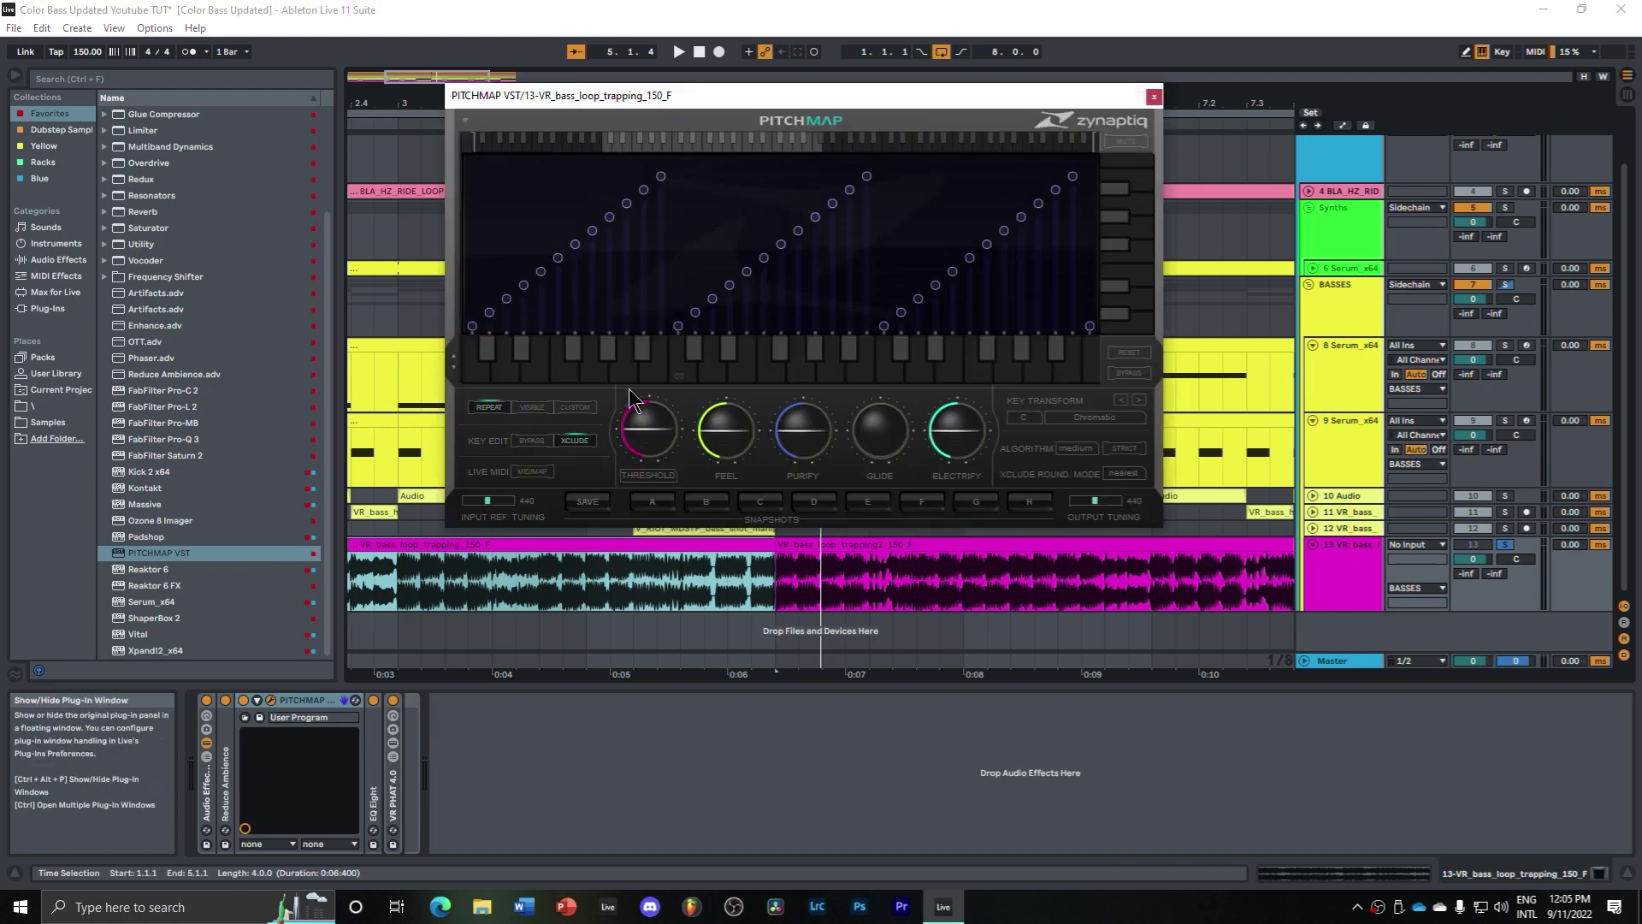
{"action": "left_click", "coordinate": [1025, 419]}
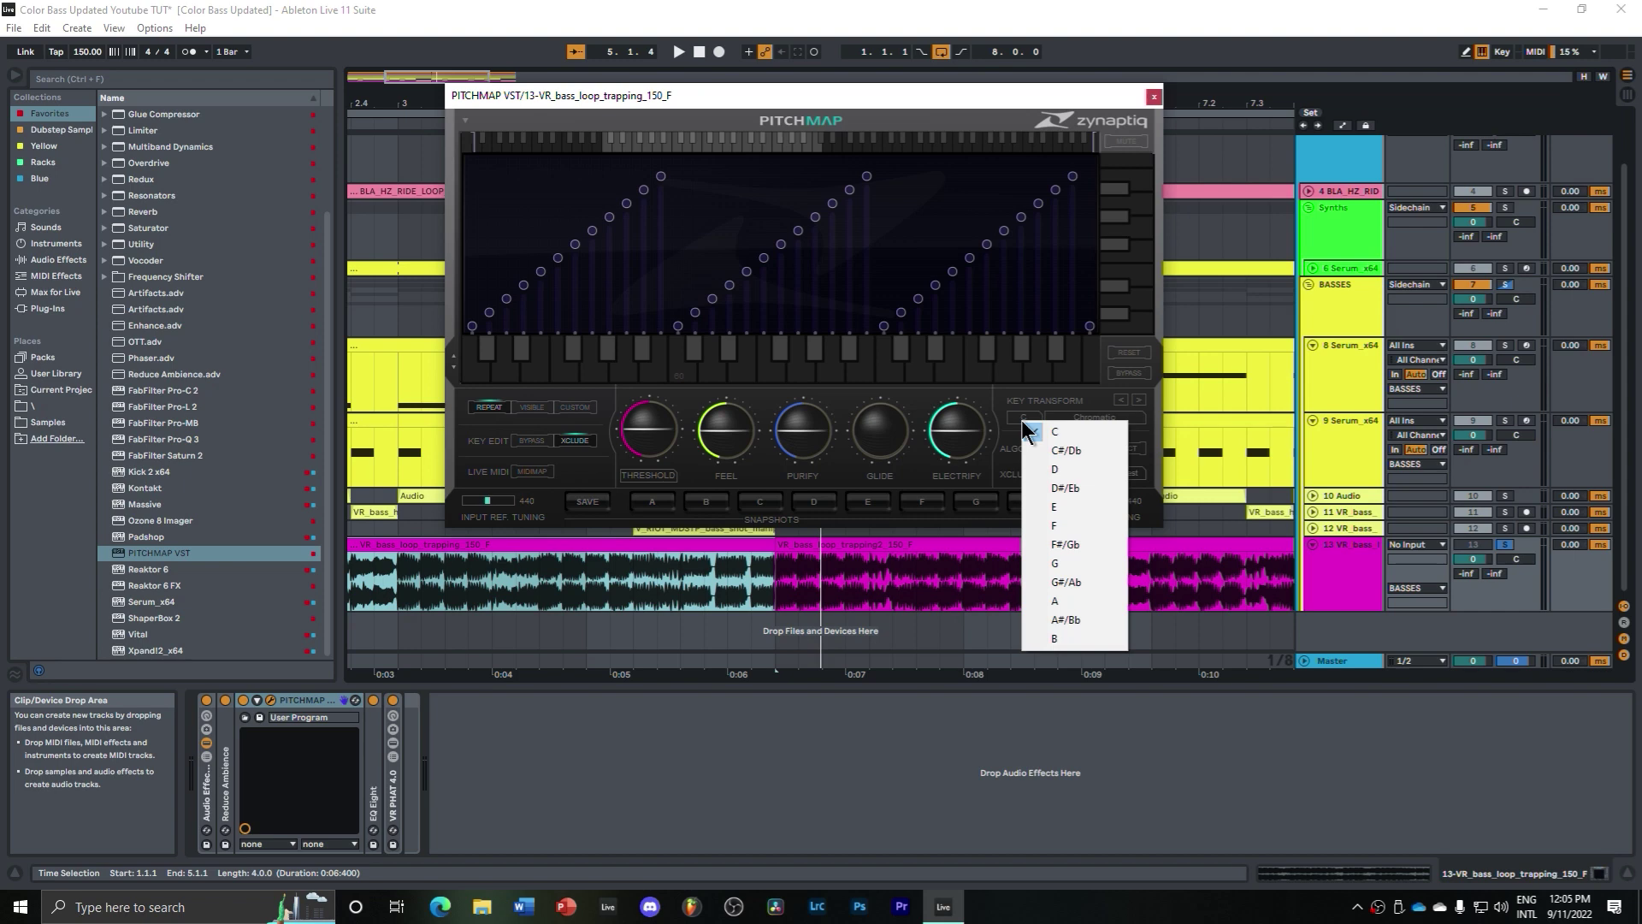
Step: Set PitchMap's root to F#/Gb and its target scale to Pentatonic Major
{"action": "left_click", "coordinate": [1085, 544]}
{"action": "left_click", "coordinate": [1094, 417]}
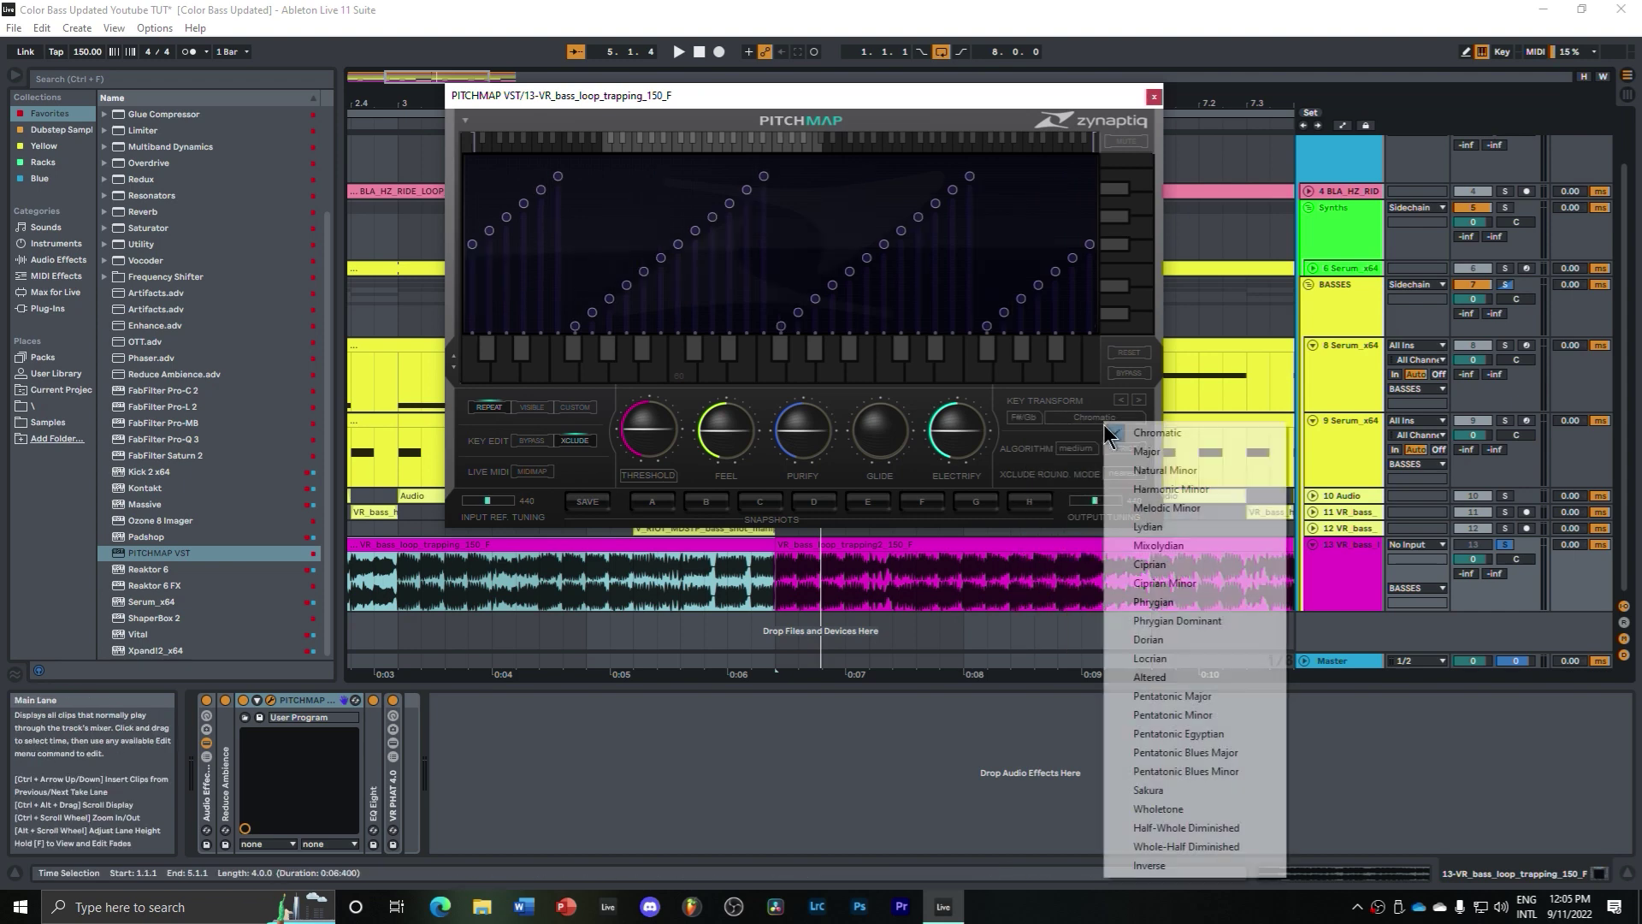
{"action": "left_click", "coordinate": [1192, 699]}
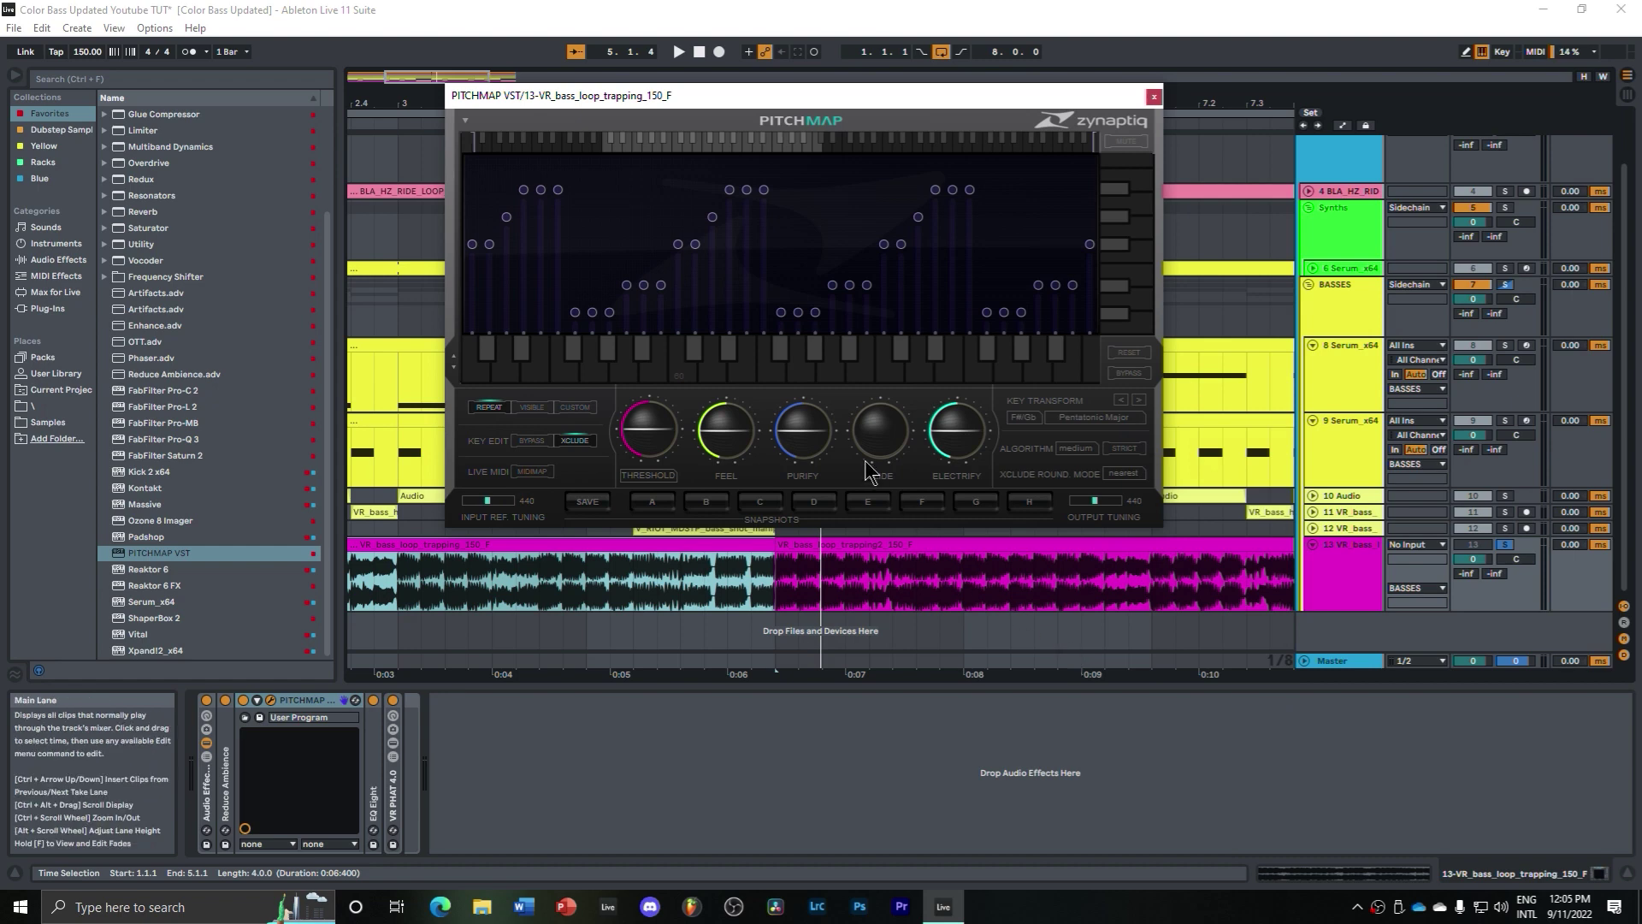
{"action": "left_click", "coordinate": [1100, 430]}
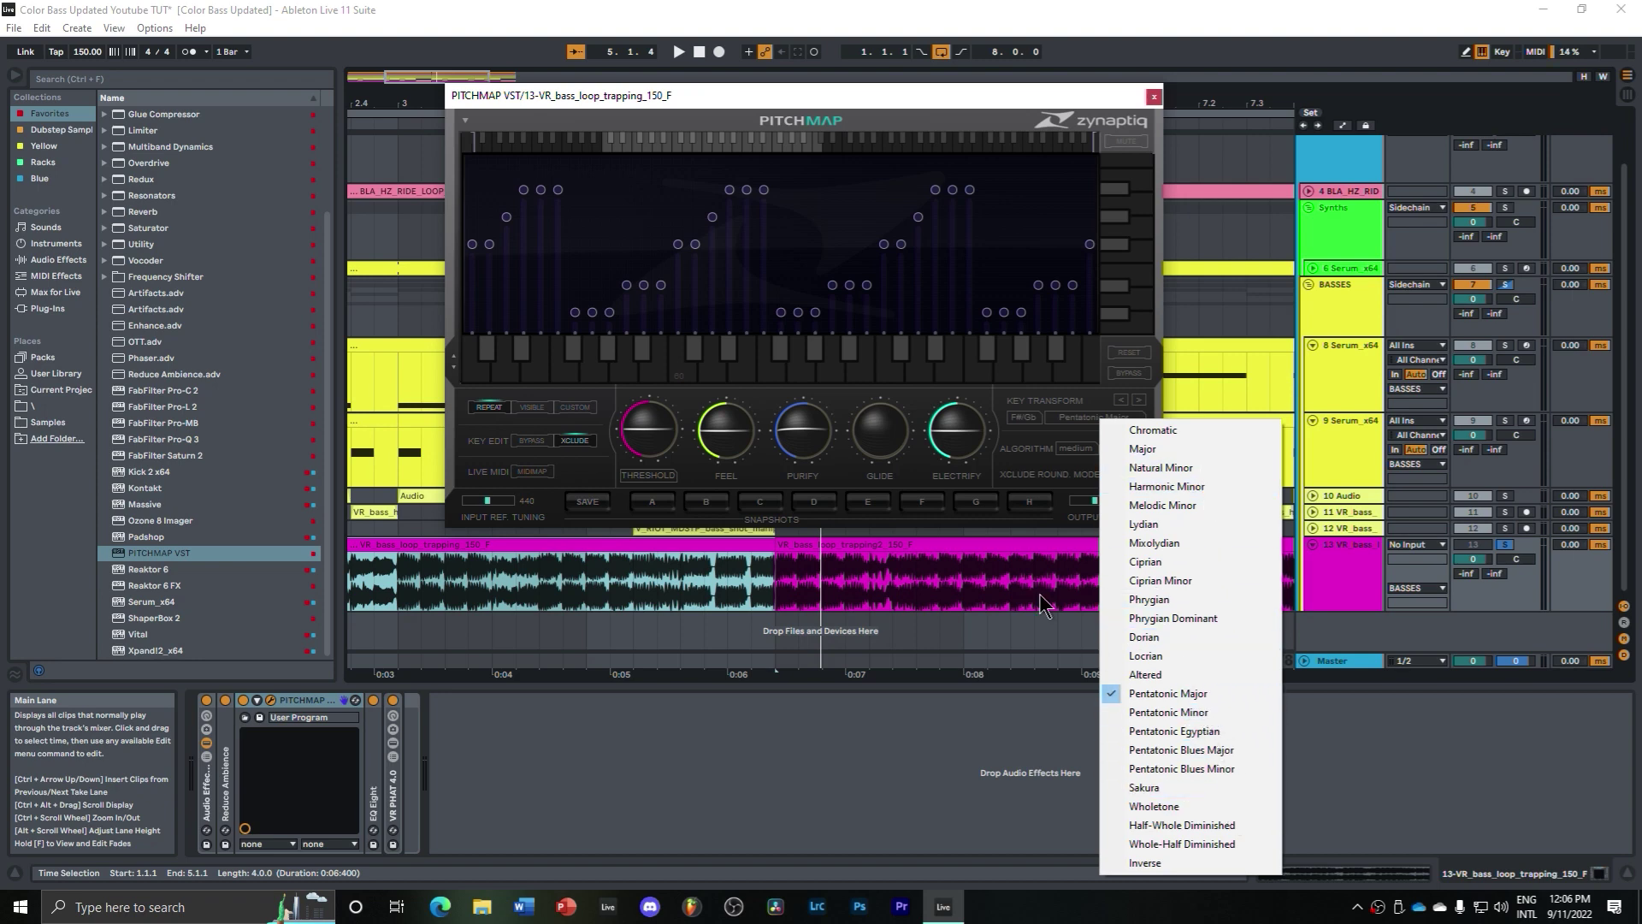
{"action": "left_click", "coordinate": [859, 372]}
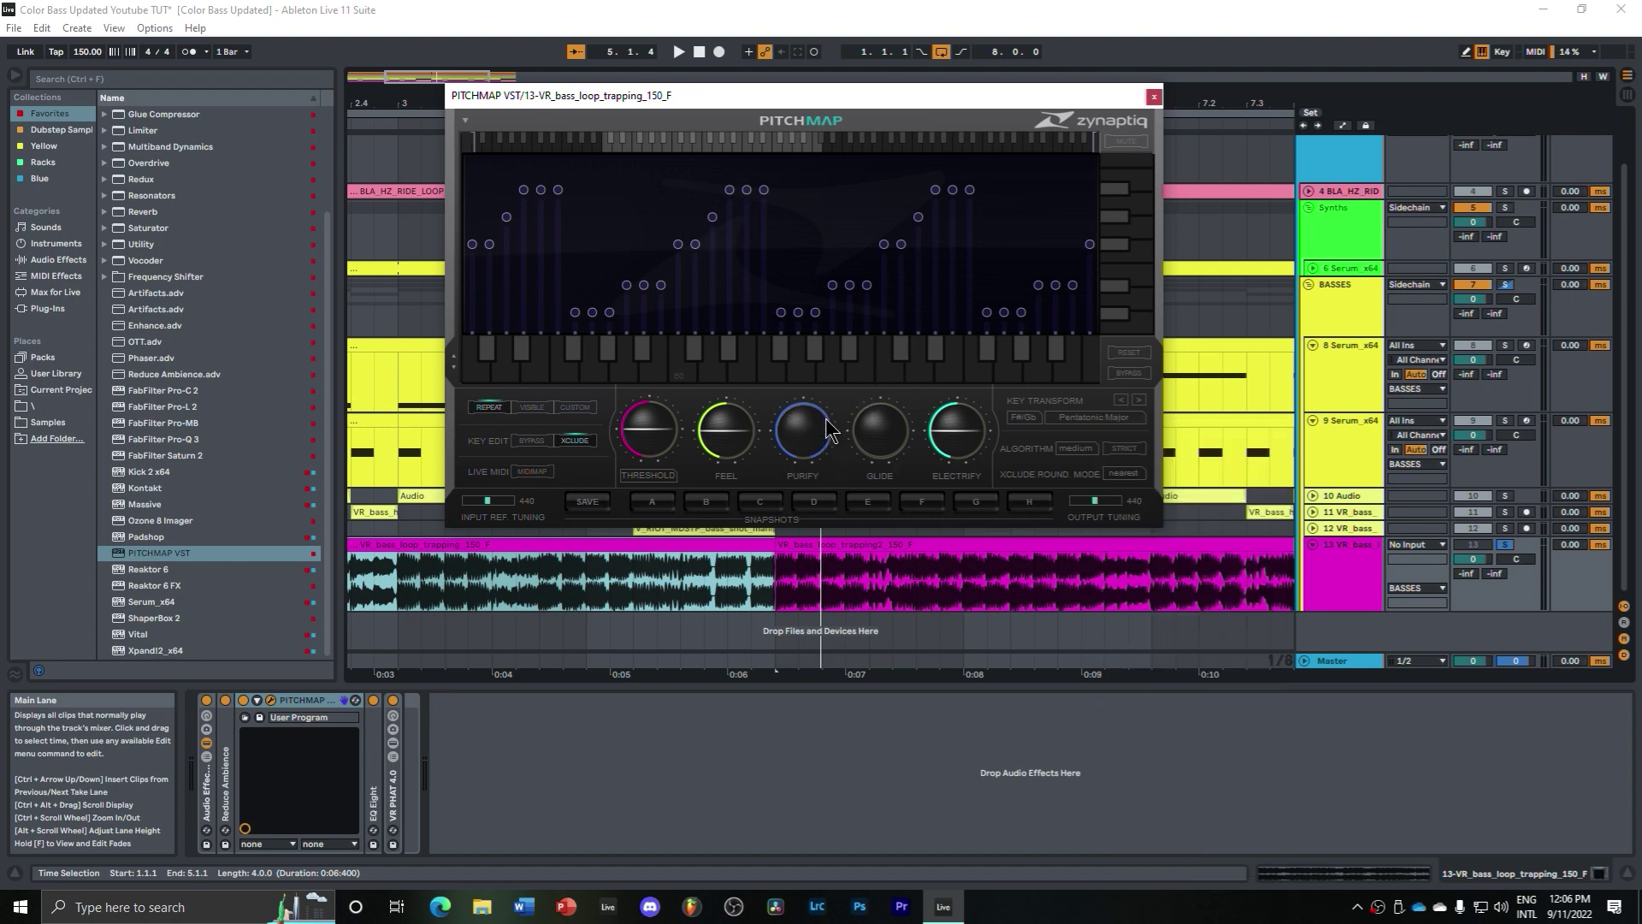
Step: Leave PitchMap's Purify amount at 0.50 and return the song position to 1.1.1
{"action": "double_click", "coordinate": [821, 424]}
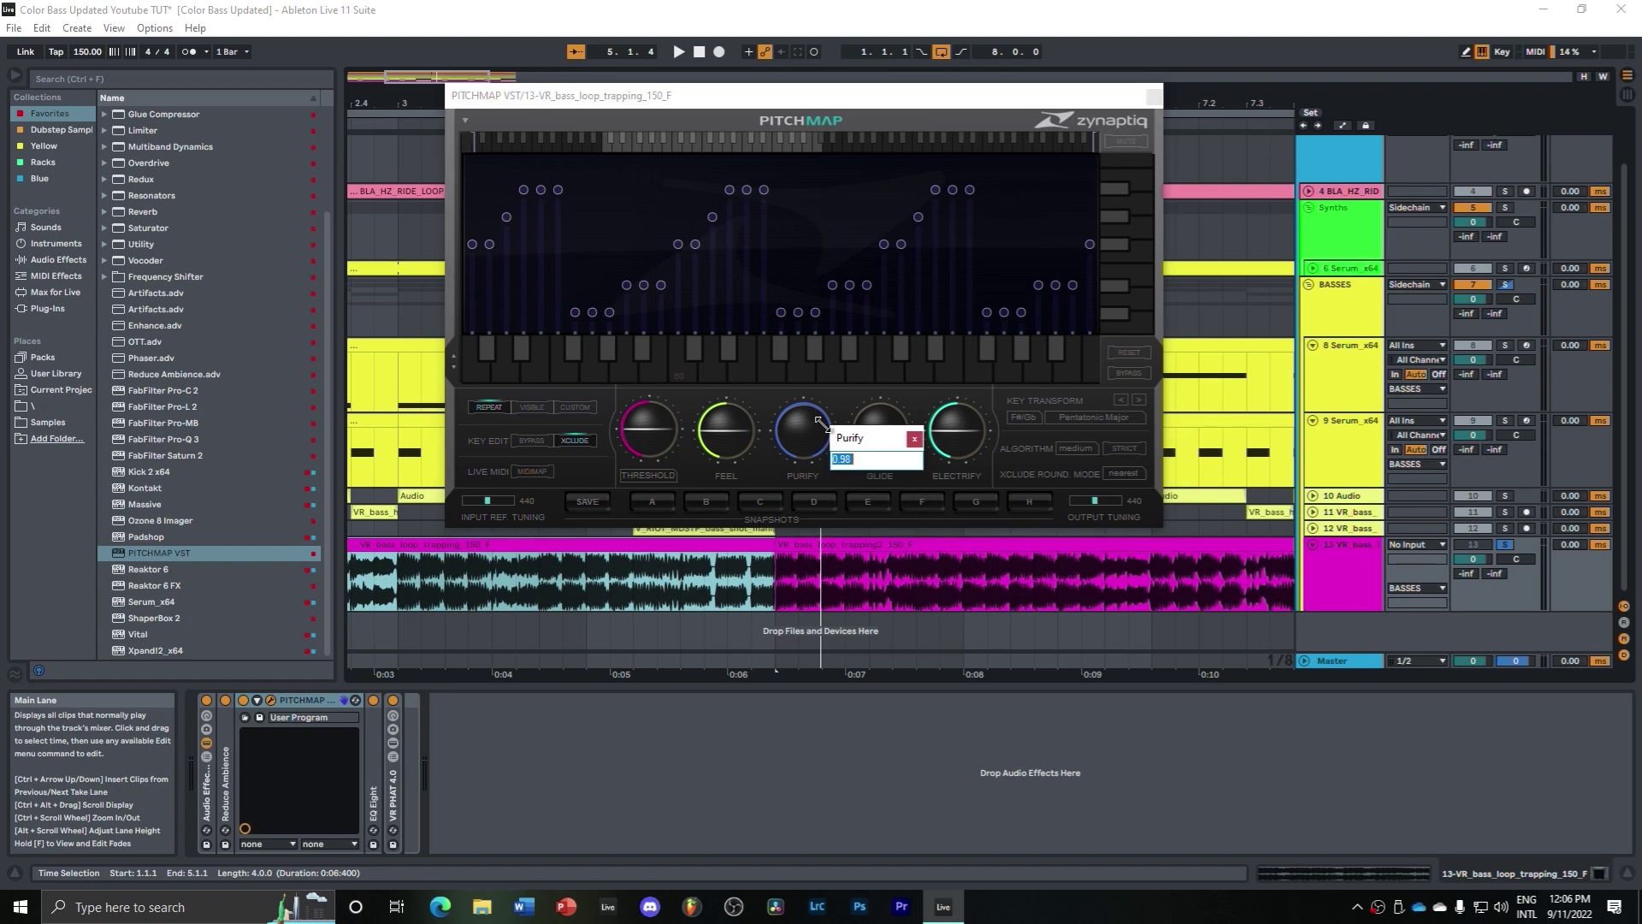
{"action": "key", "text": "Escape"}
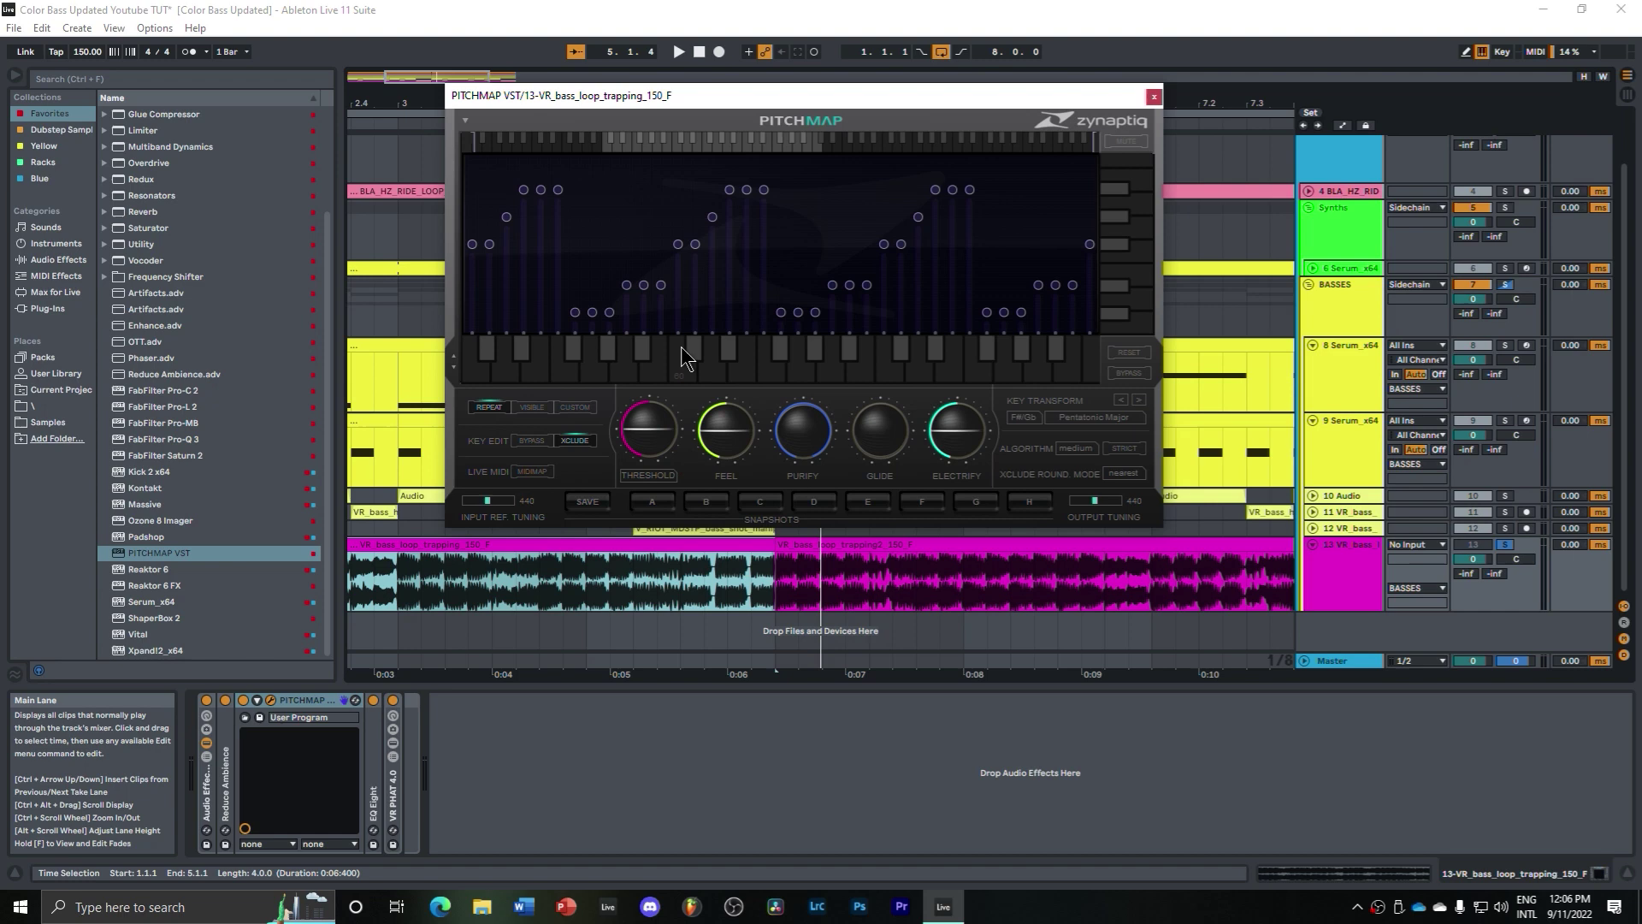
{"action": "left_click", "coordinate": [699, 53]}
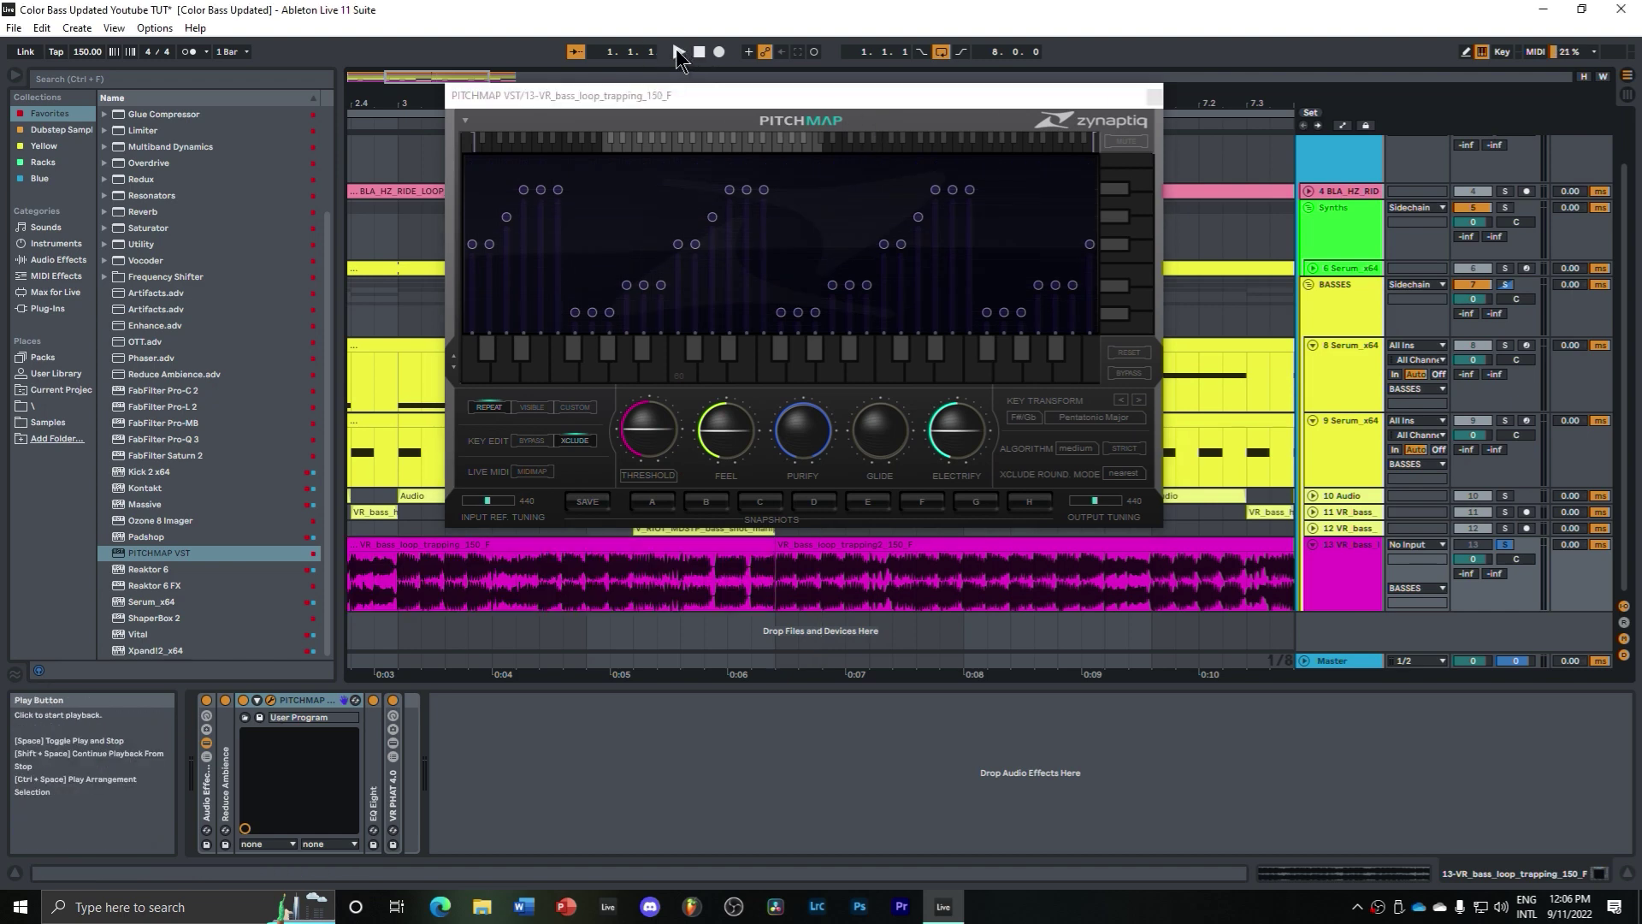
Step: Play the retuned bass loop, stop and return to 1.1.1, then play again from the start
{"action": "left_click", "coordinate": [676, 51]}
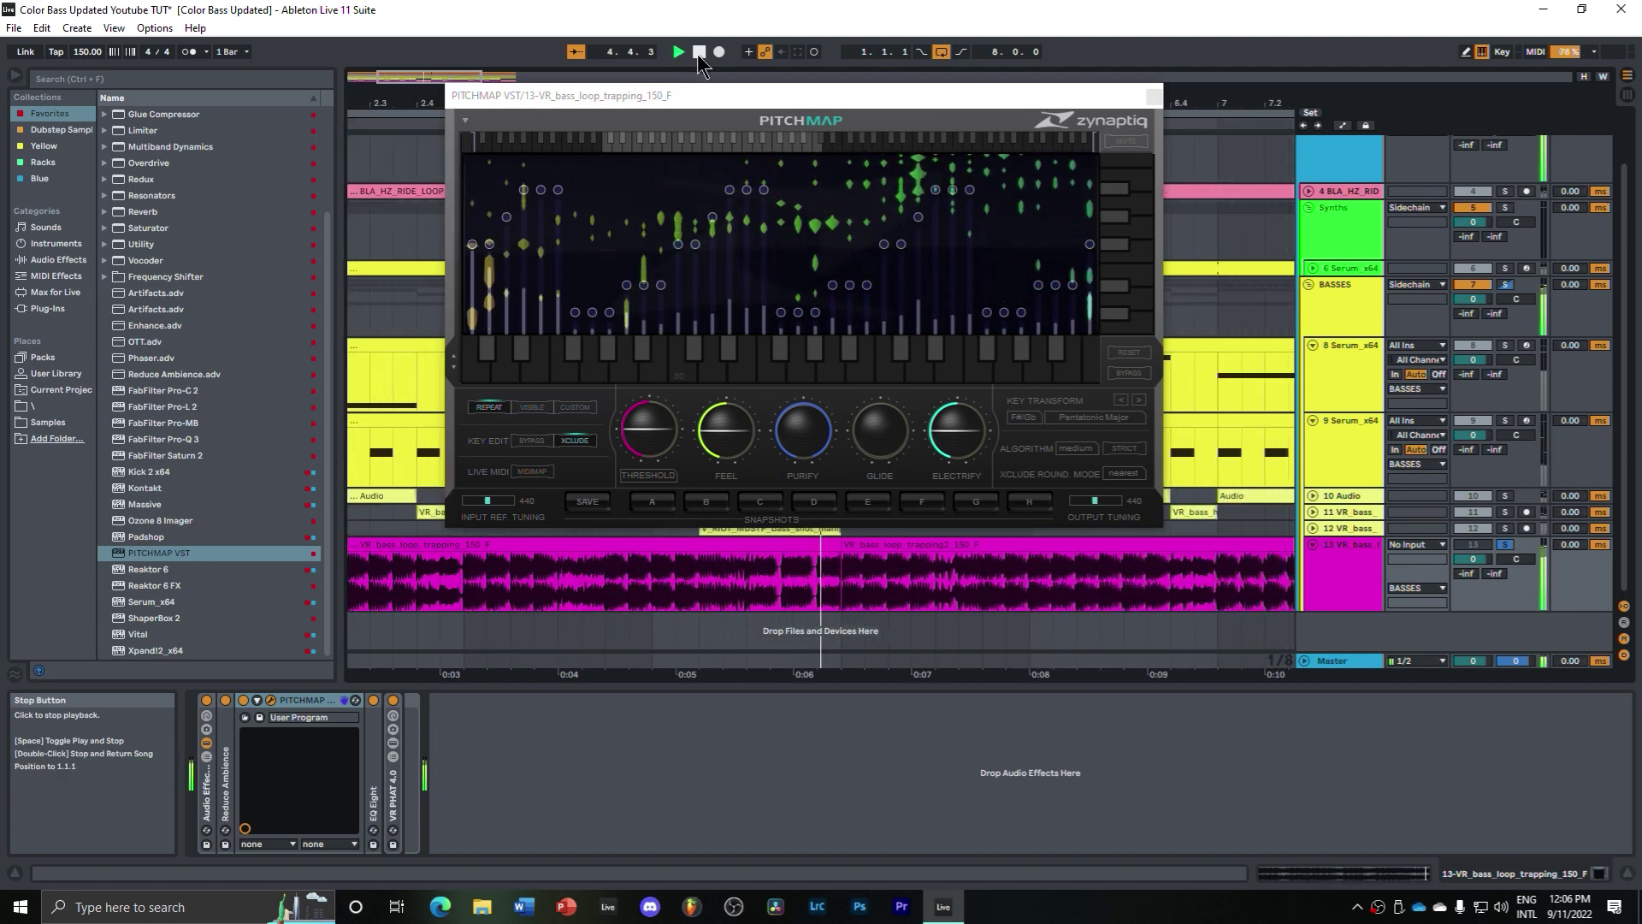
{"action": "left_click", "coordinate": [698, 52]}
{"action": "left_click", "coordinate": [700, 53]}
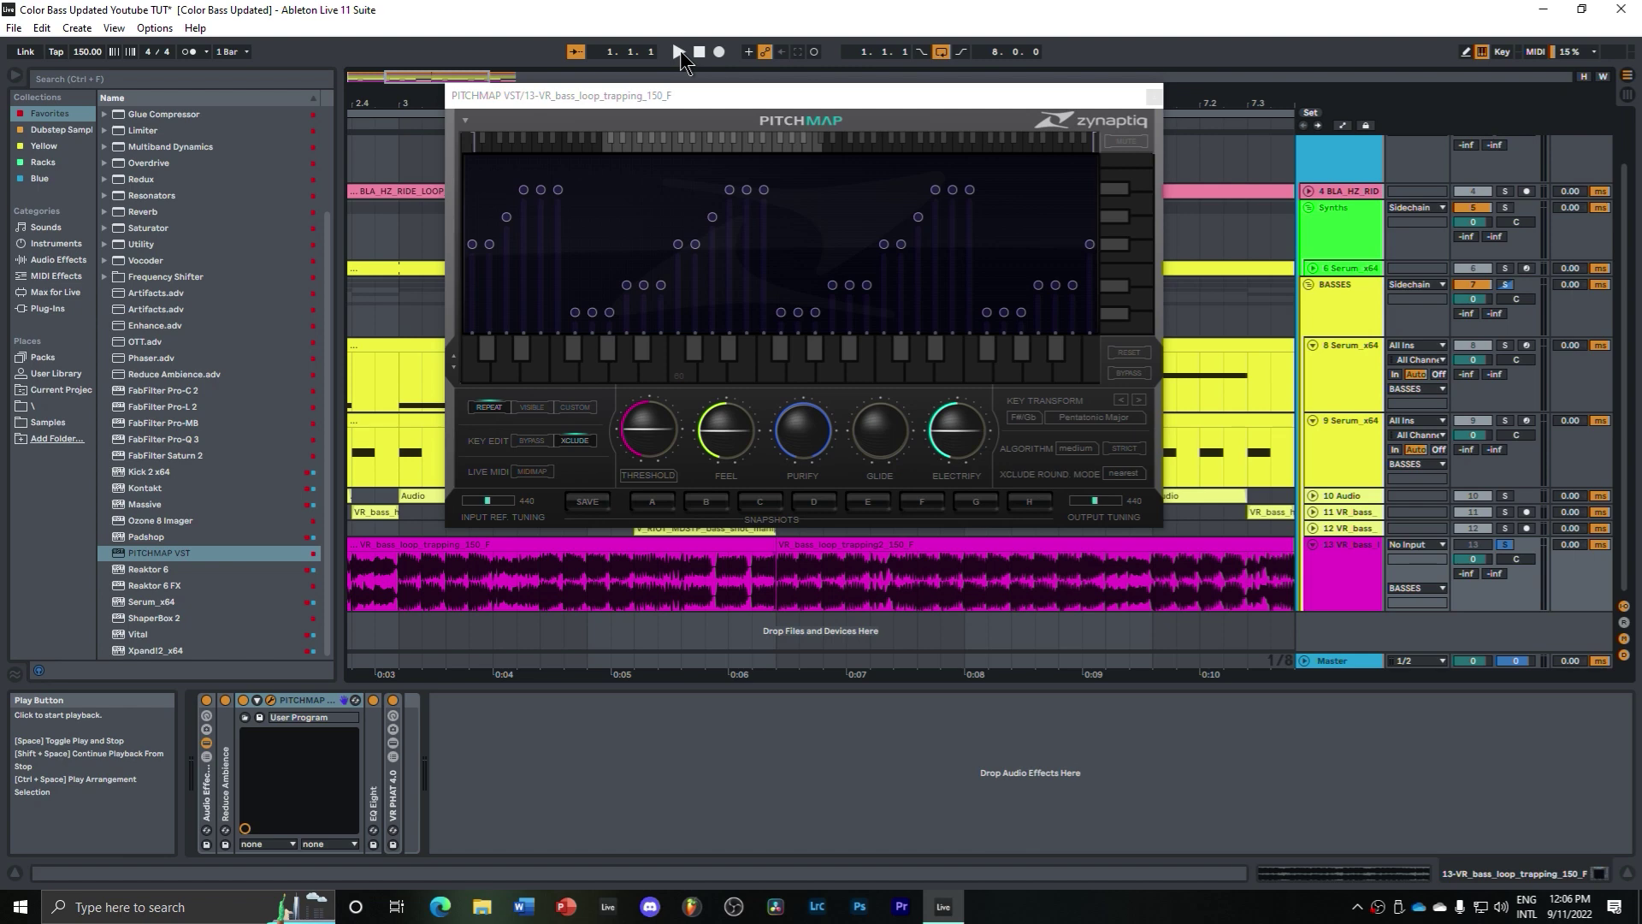
{"action": "left_click", "coordinate": [680, 50]}
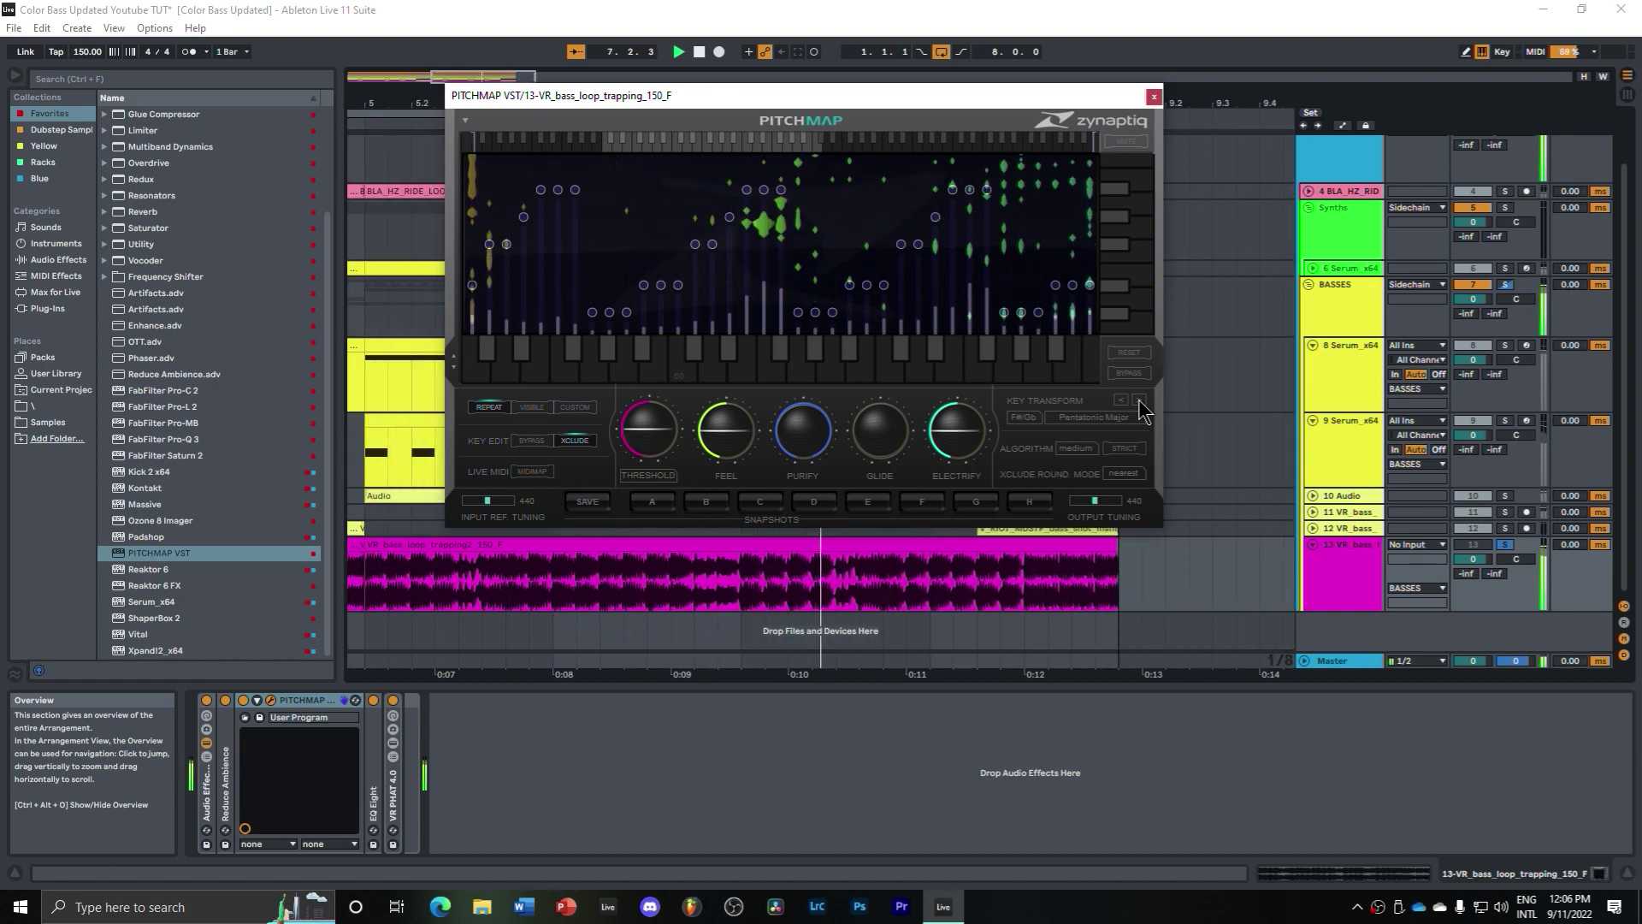
{"action": "left_click", "coordinate": [1082, 419]}
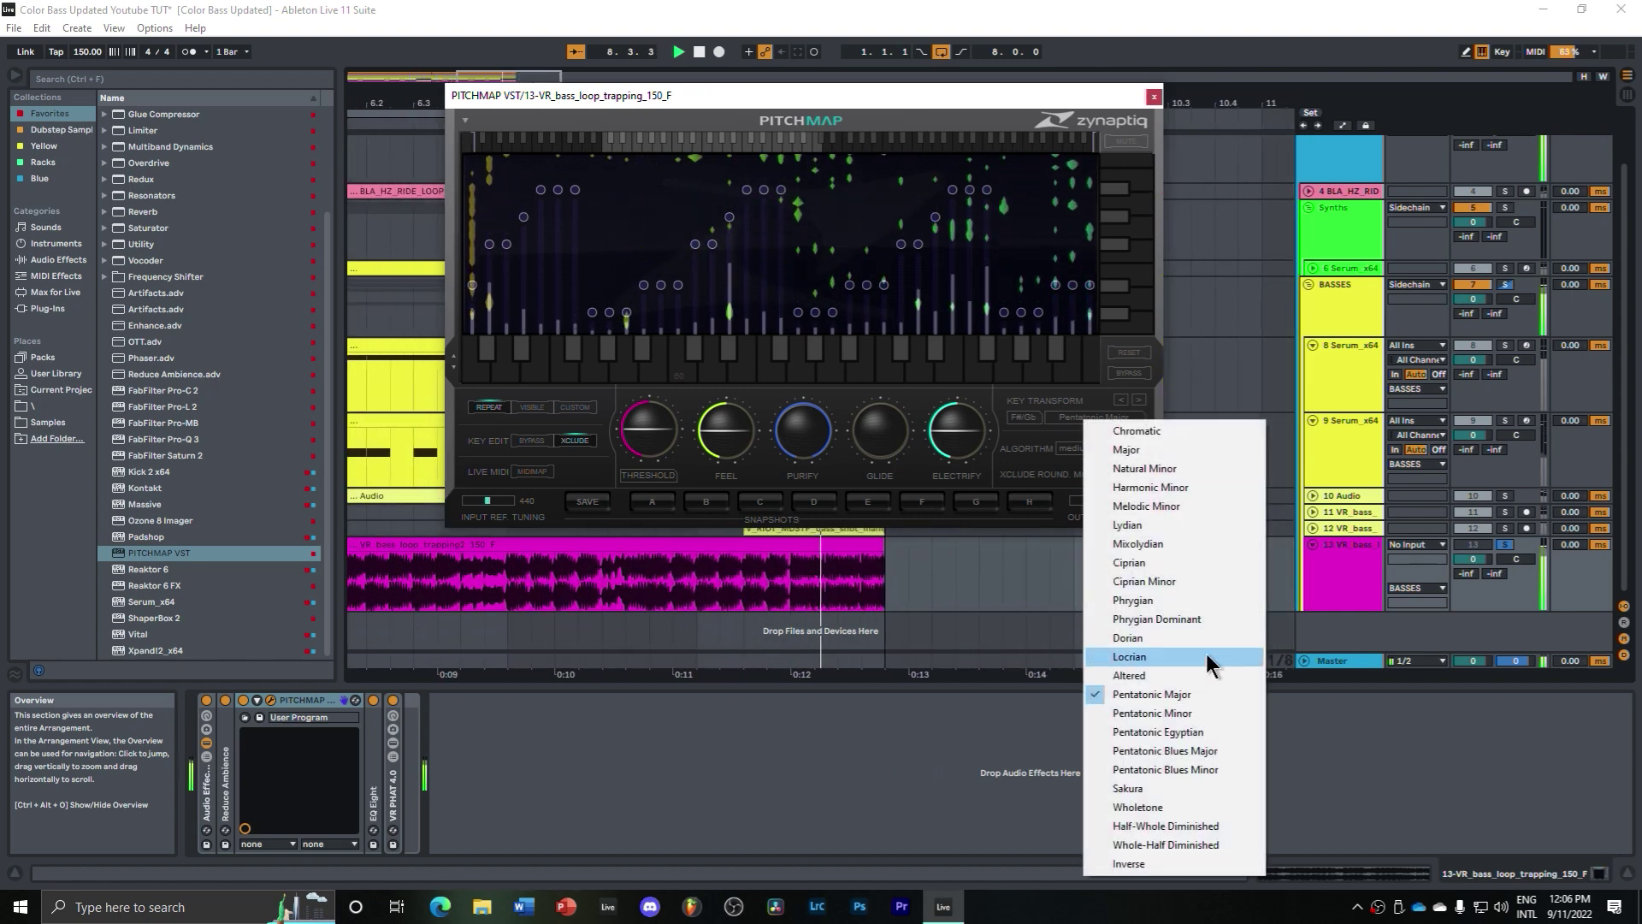
{"action": "left_click", "coordinate": [1199, 710]}
{"action": "left_click", "coordinate": [1023, 417]}
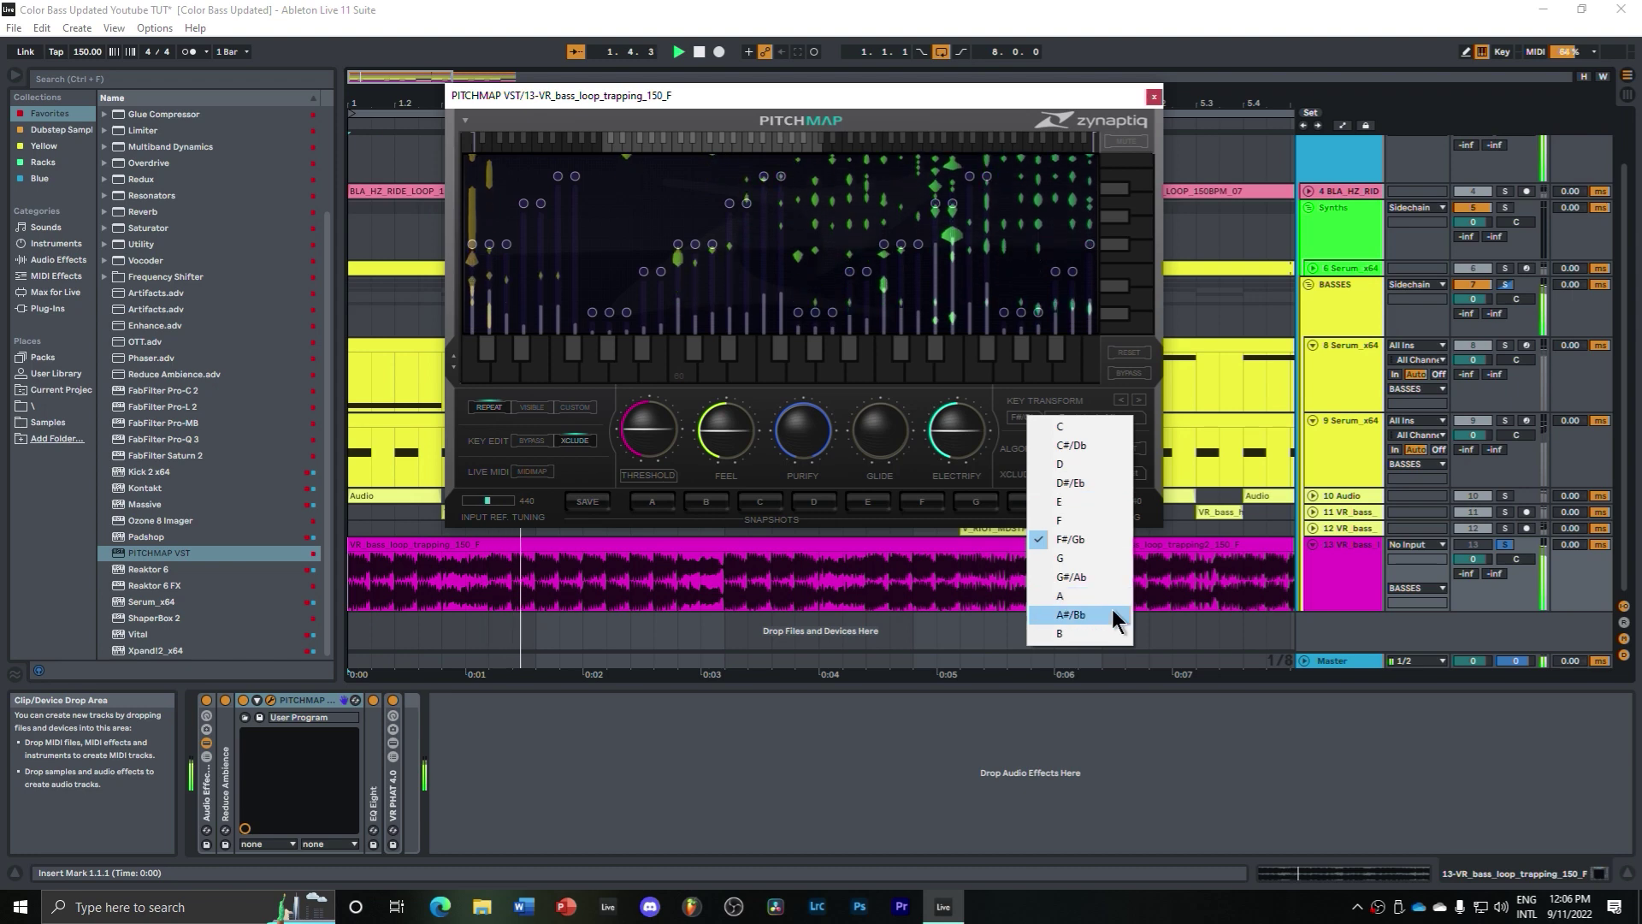
{"action": "left_click", "coordinate": [1066, 483]}
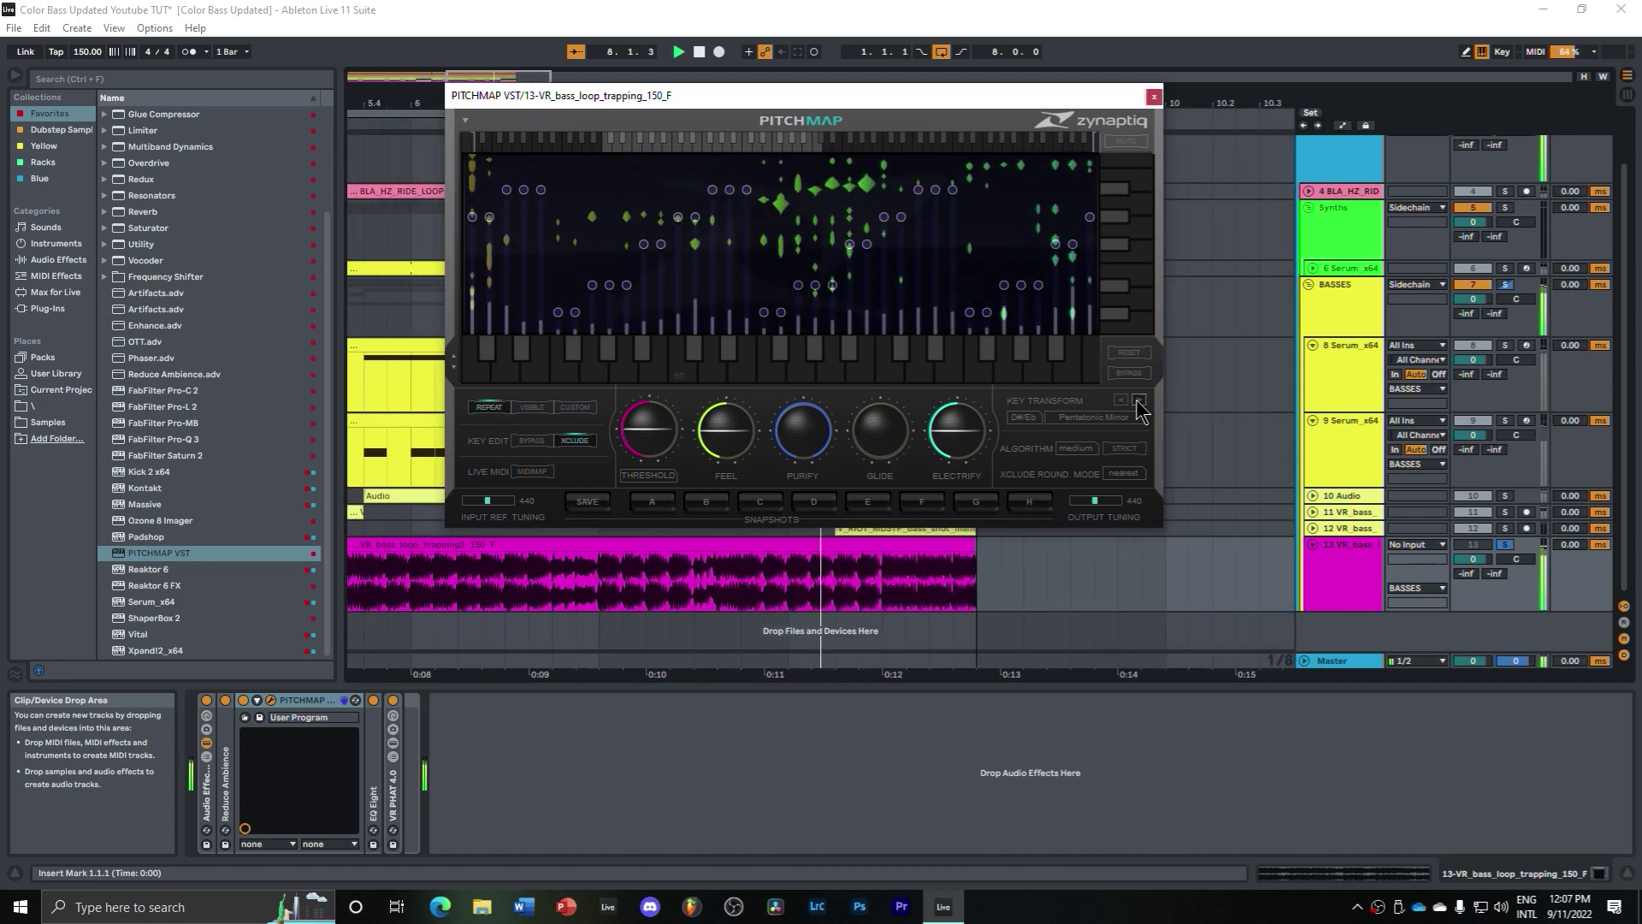
{"action": "left_click", "coordinate": [1026, 417]}
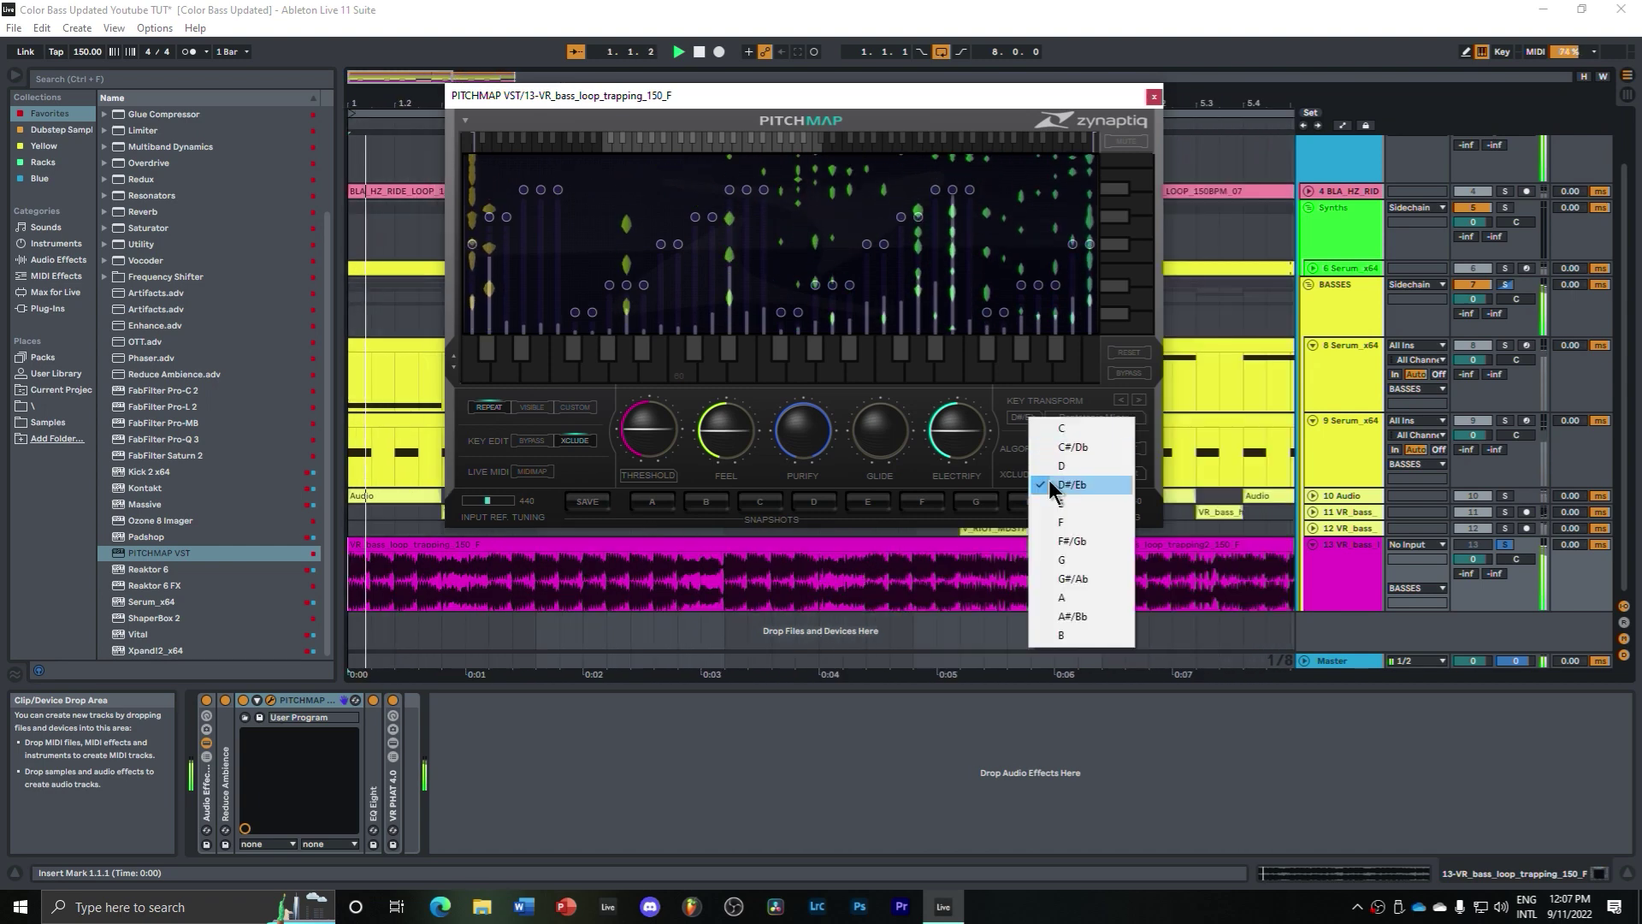
{"action": "left_click", "coordinate": [1080, 540]}
{"action": "left_click", "coordinate": [1117, 419]}
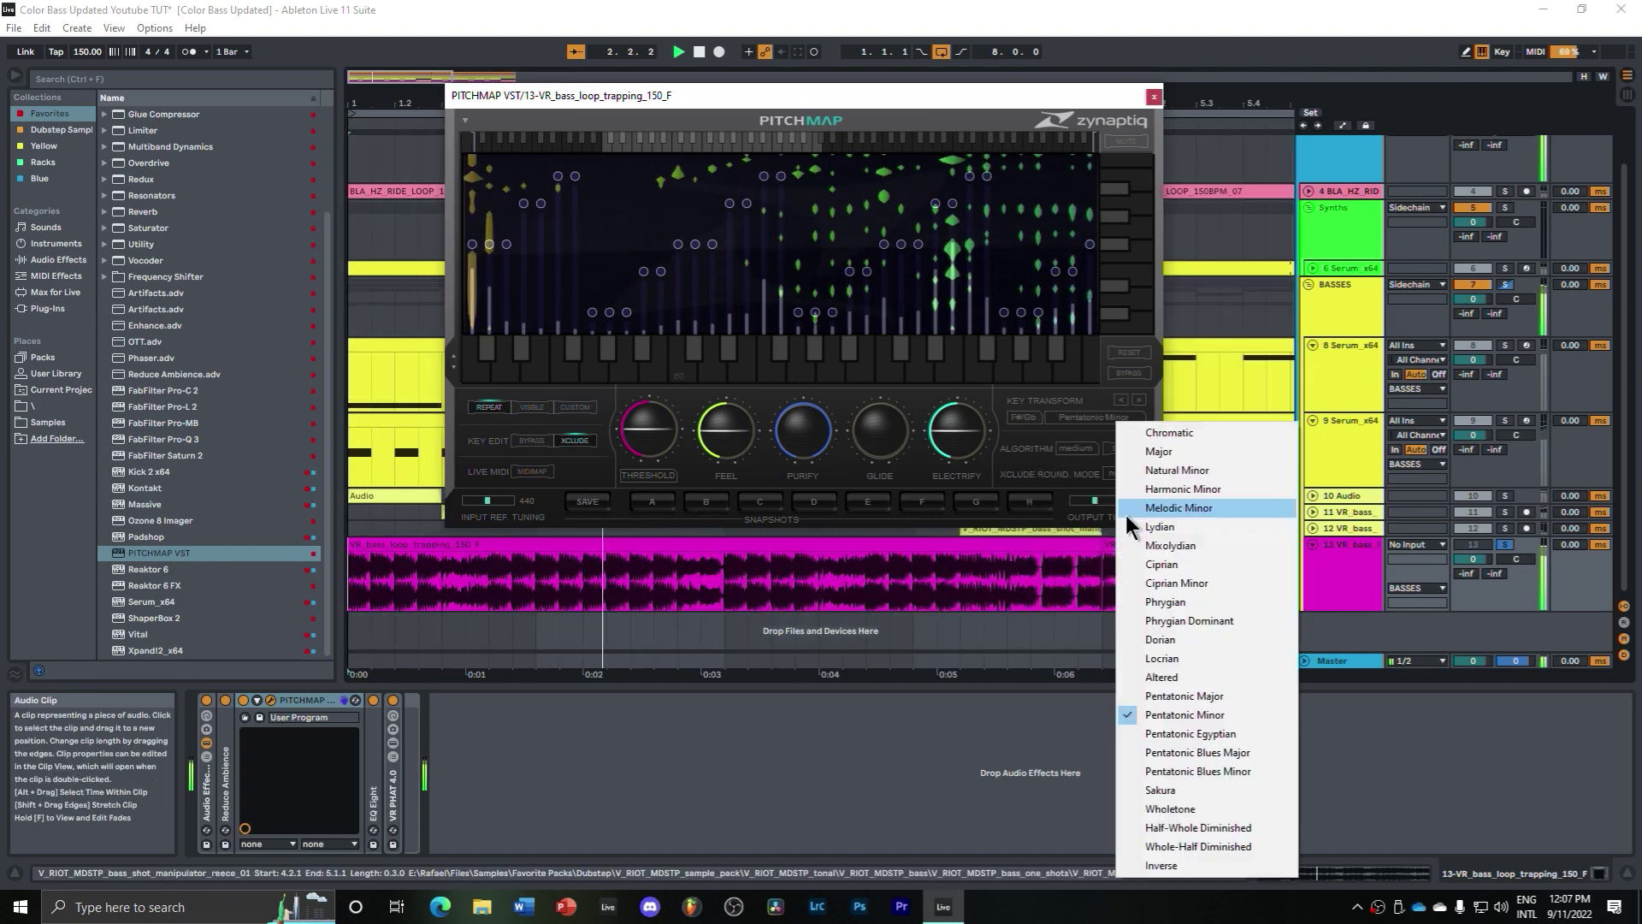
{"action": "left_click", "coordinate": [1212, 694]}
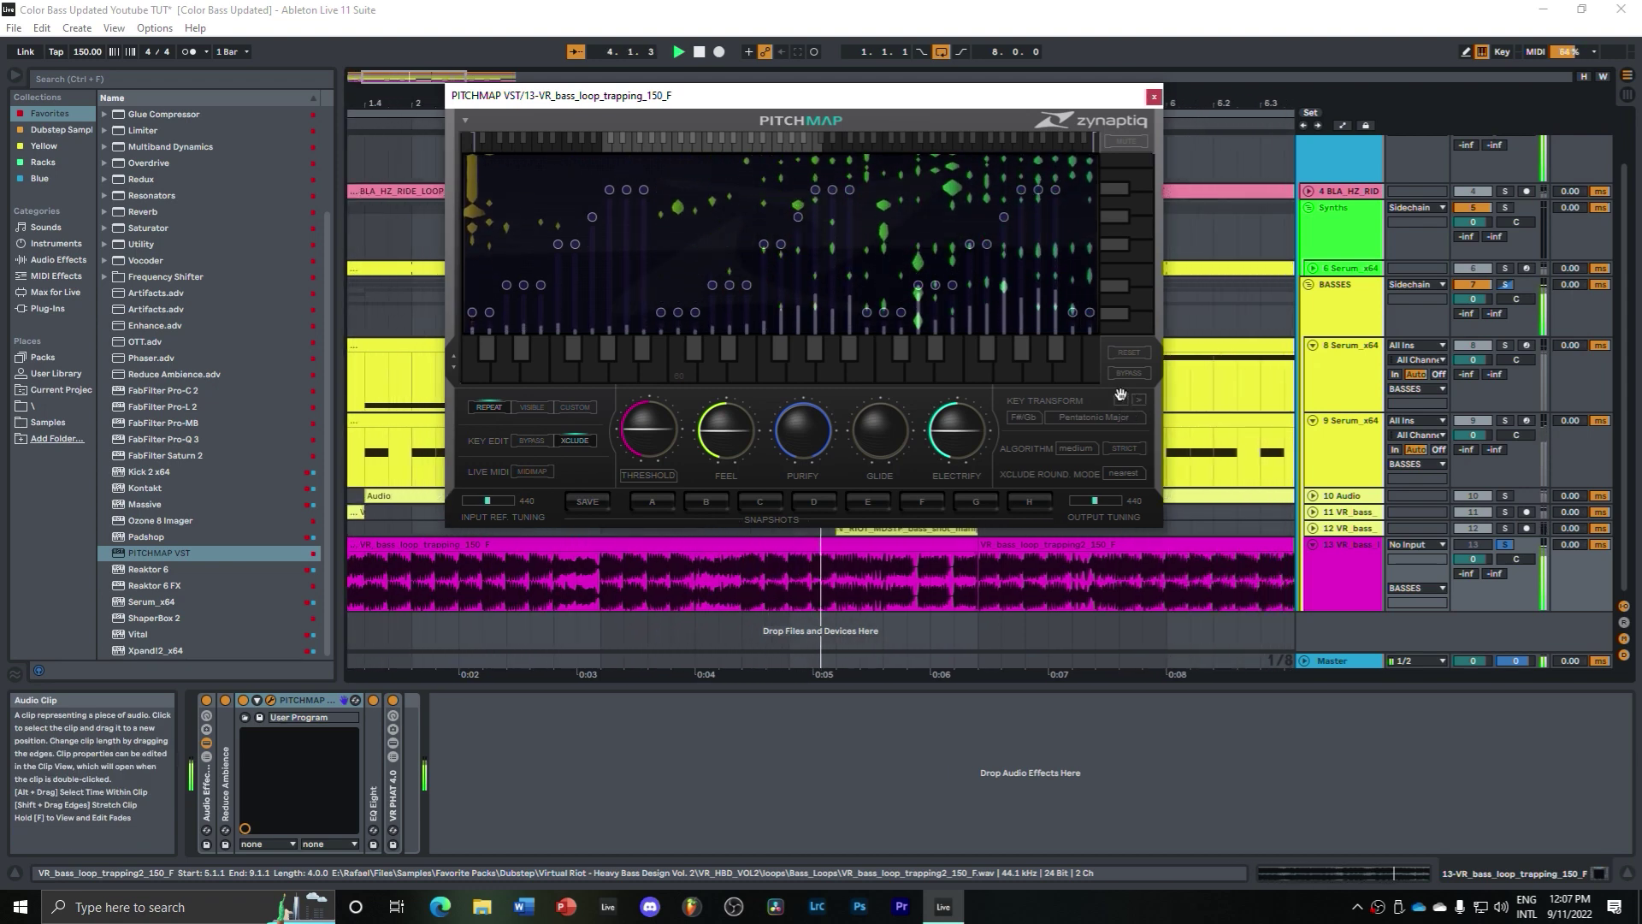
Step: Close PitchMap, expand track 13's EQ Eight, and play with track 8 soloed
{"action": "left_click", "coordinate": [1153, 96]}
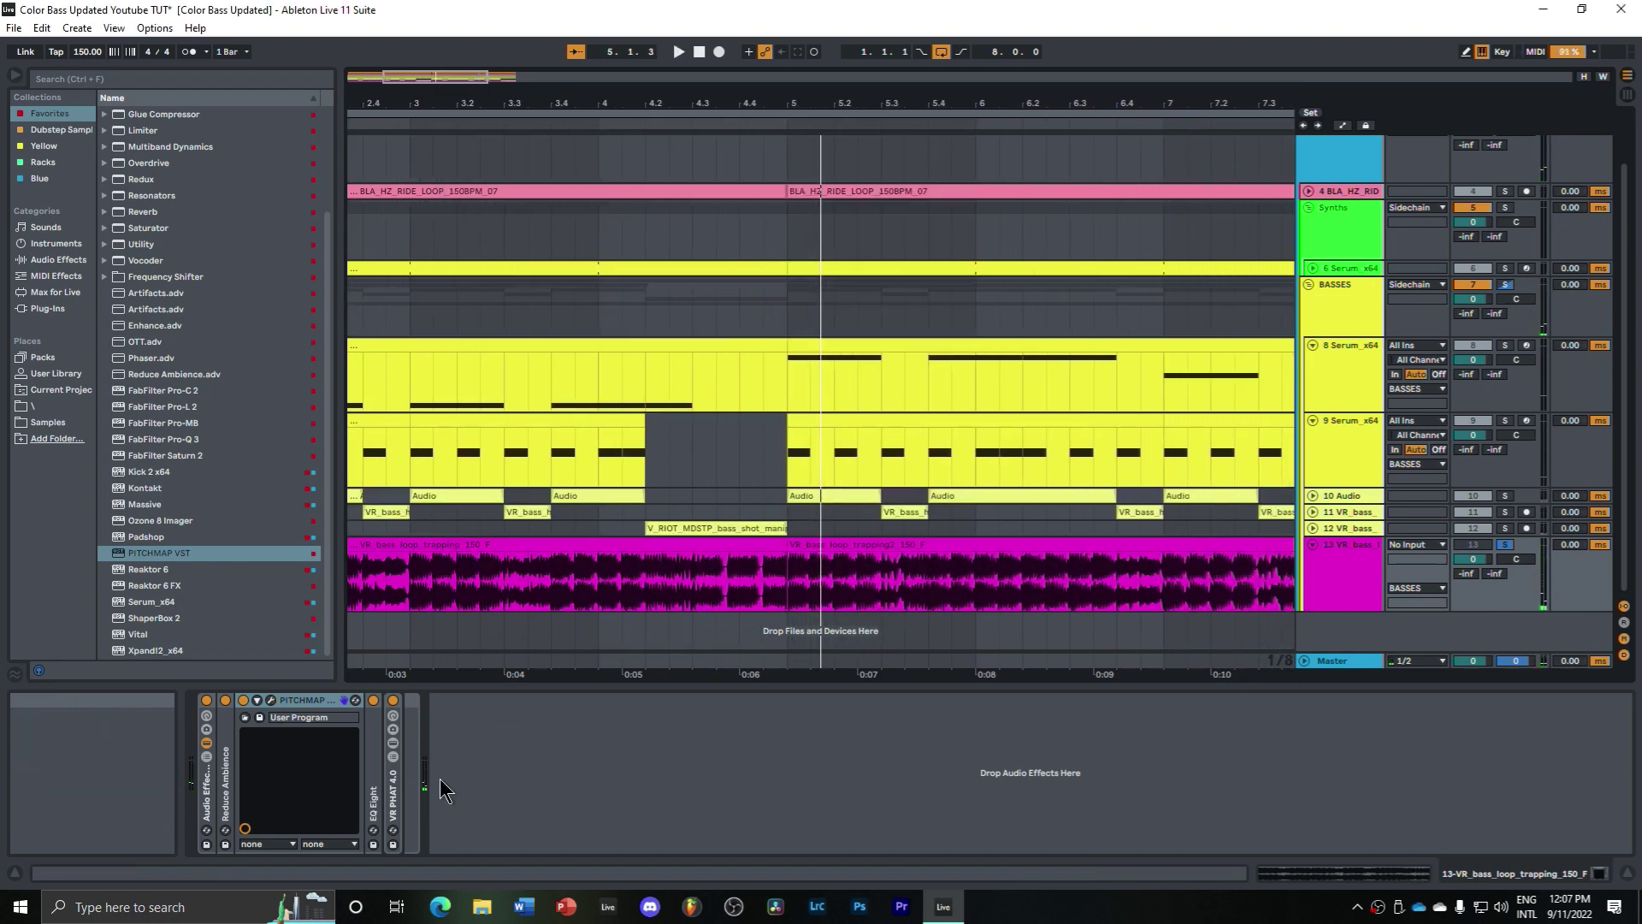
{"action": "double_click", "coordinate": [373, 772]}
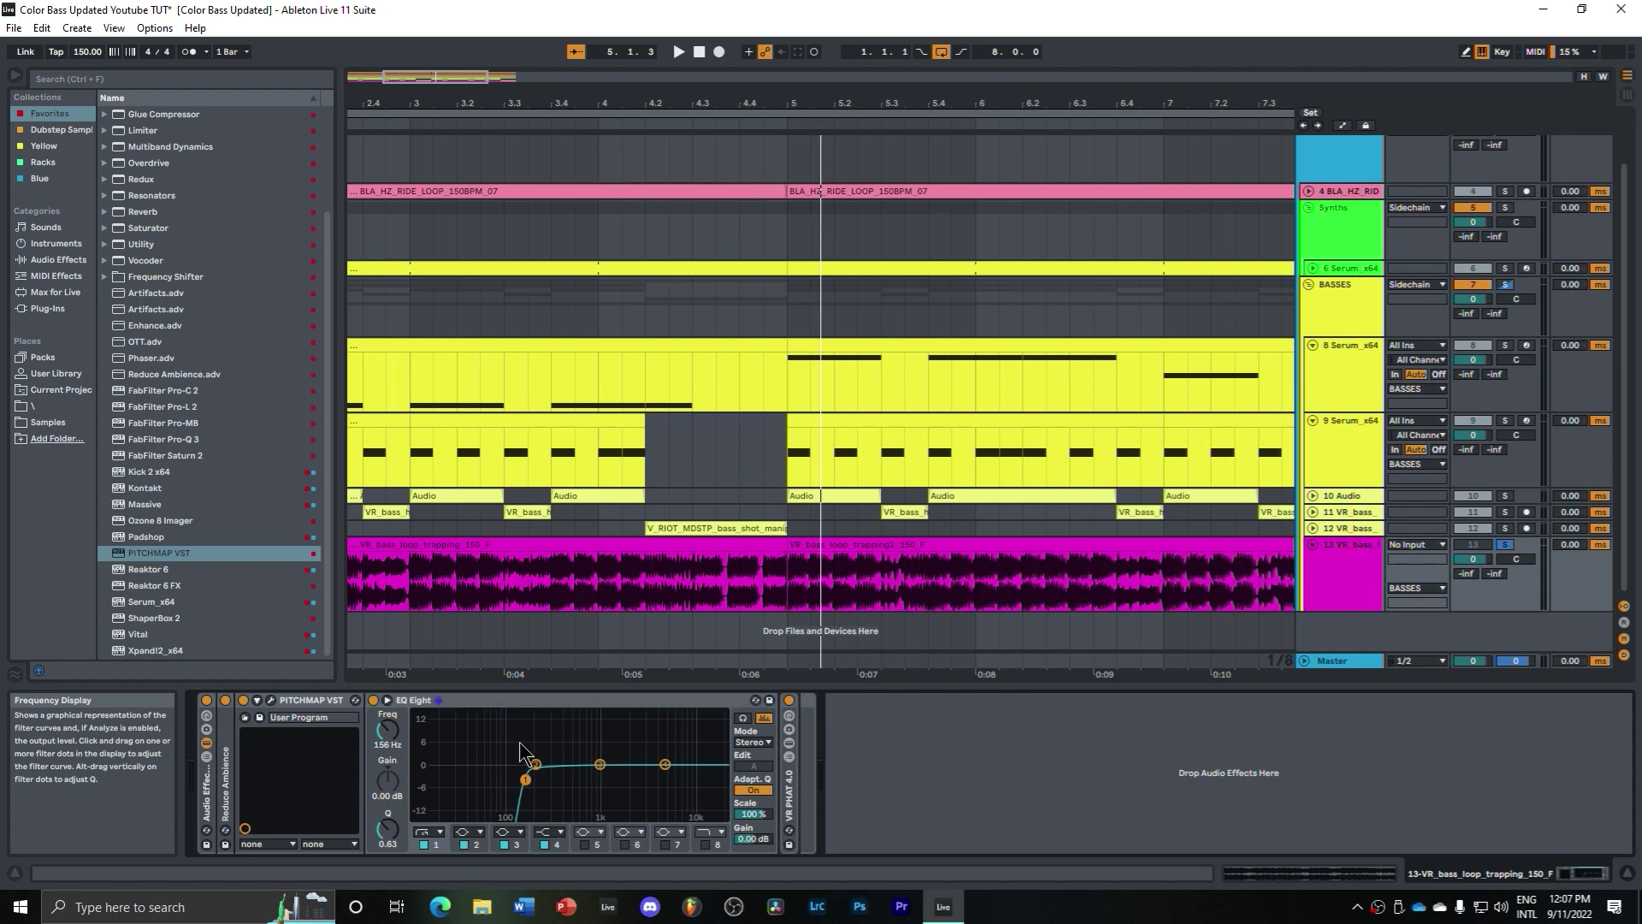
{"action": "left_click", "coordinate": [1505, 345]}
{"action": "key", "text": "space"}
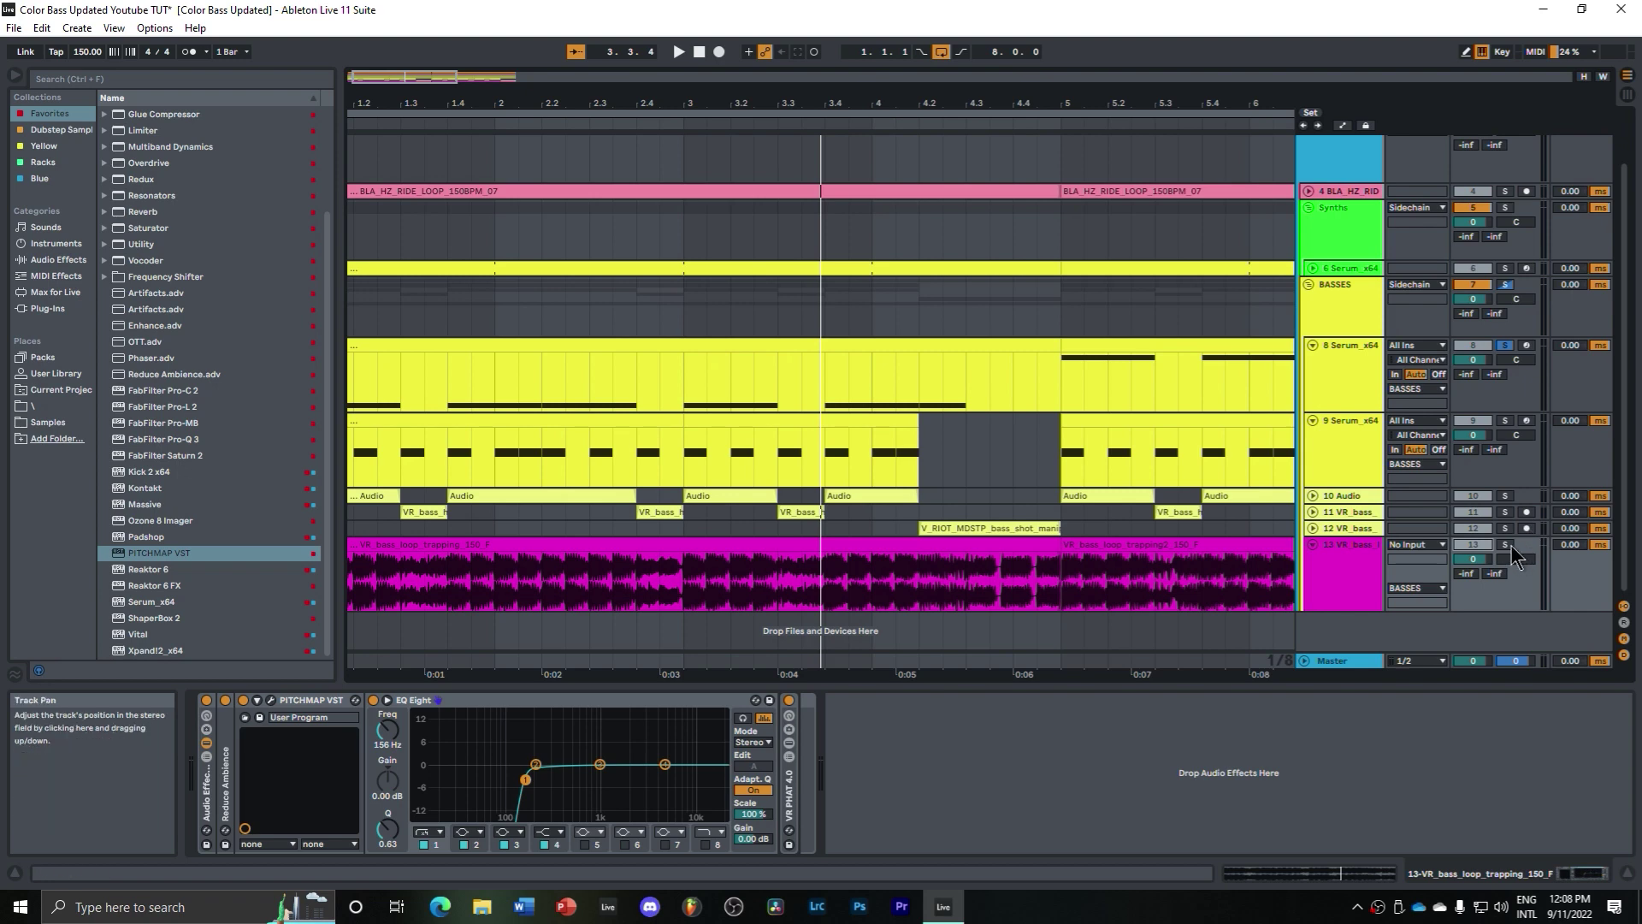
Step: Solo track 13 again, play the bass loop, and fold its EQ Eight
{"action": "left_click", "coordinate": [1507, 545]}
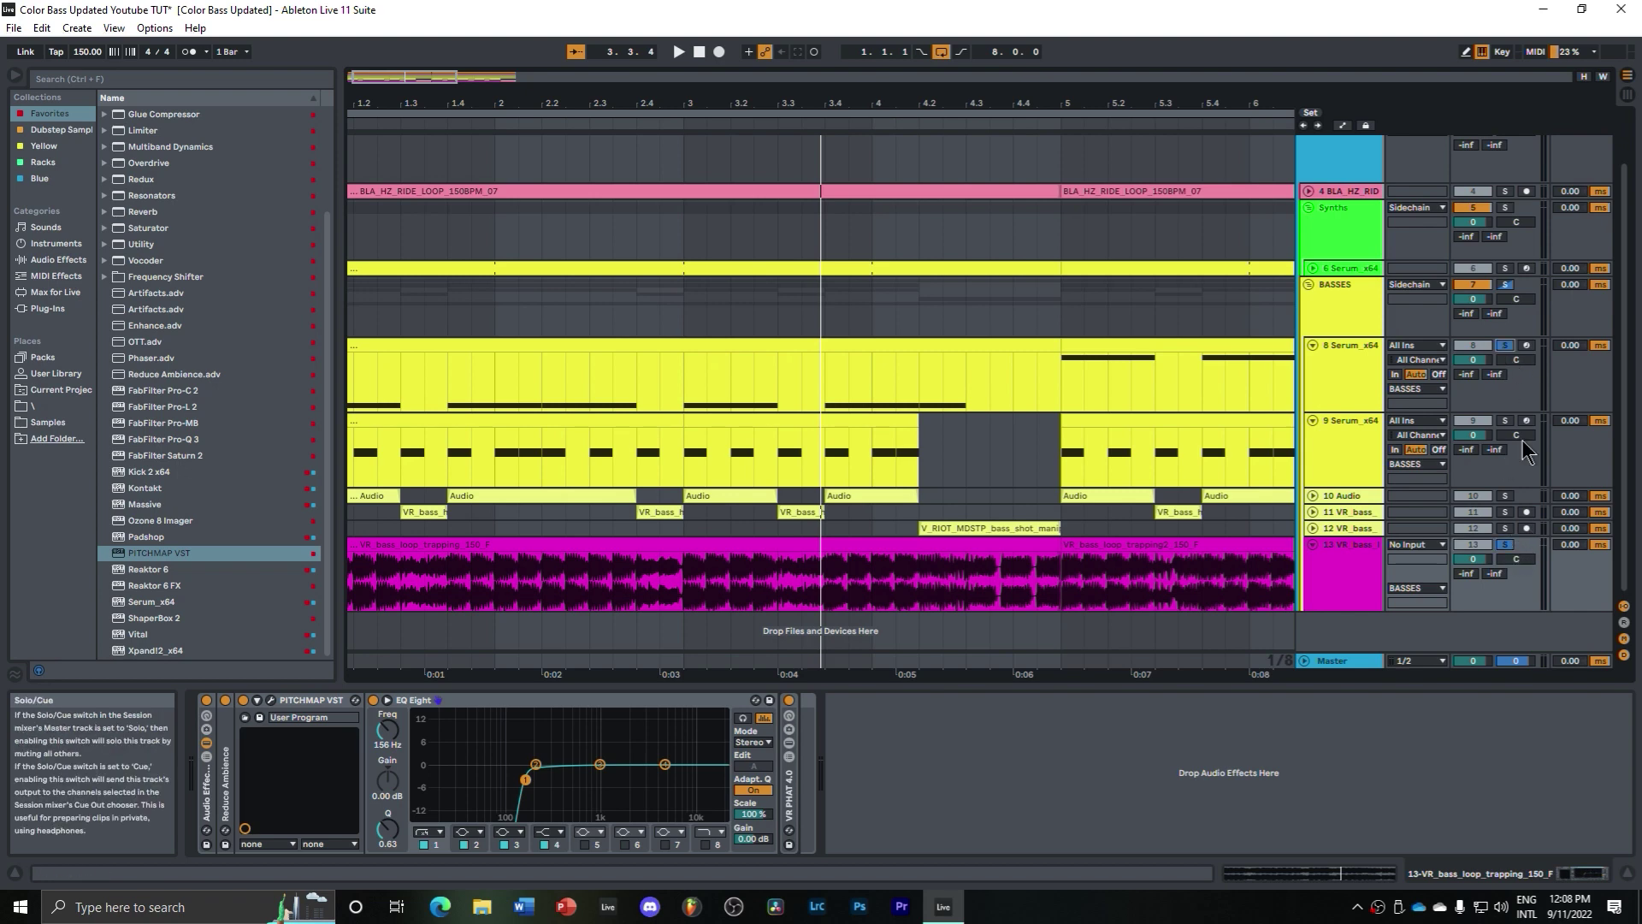
{"action": "key", "text": "space"}
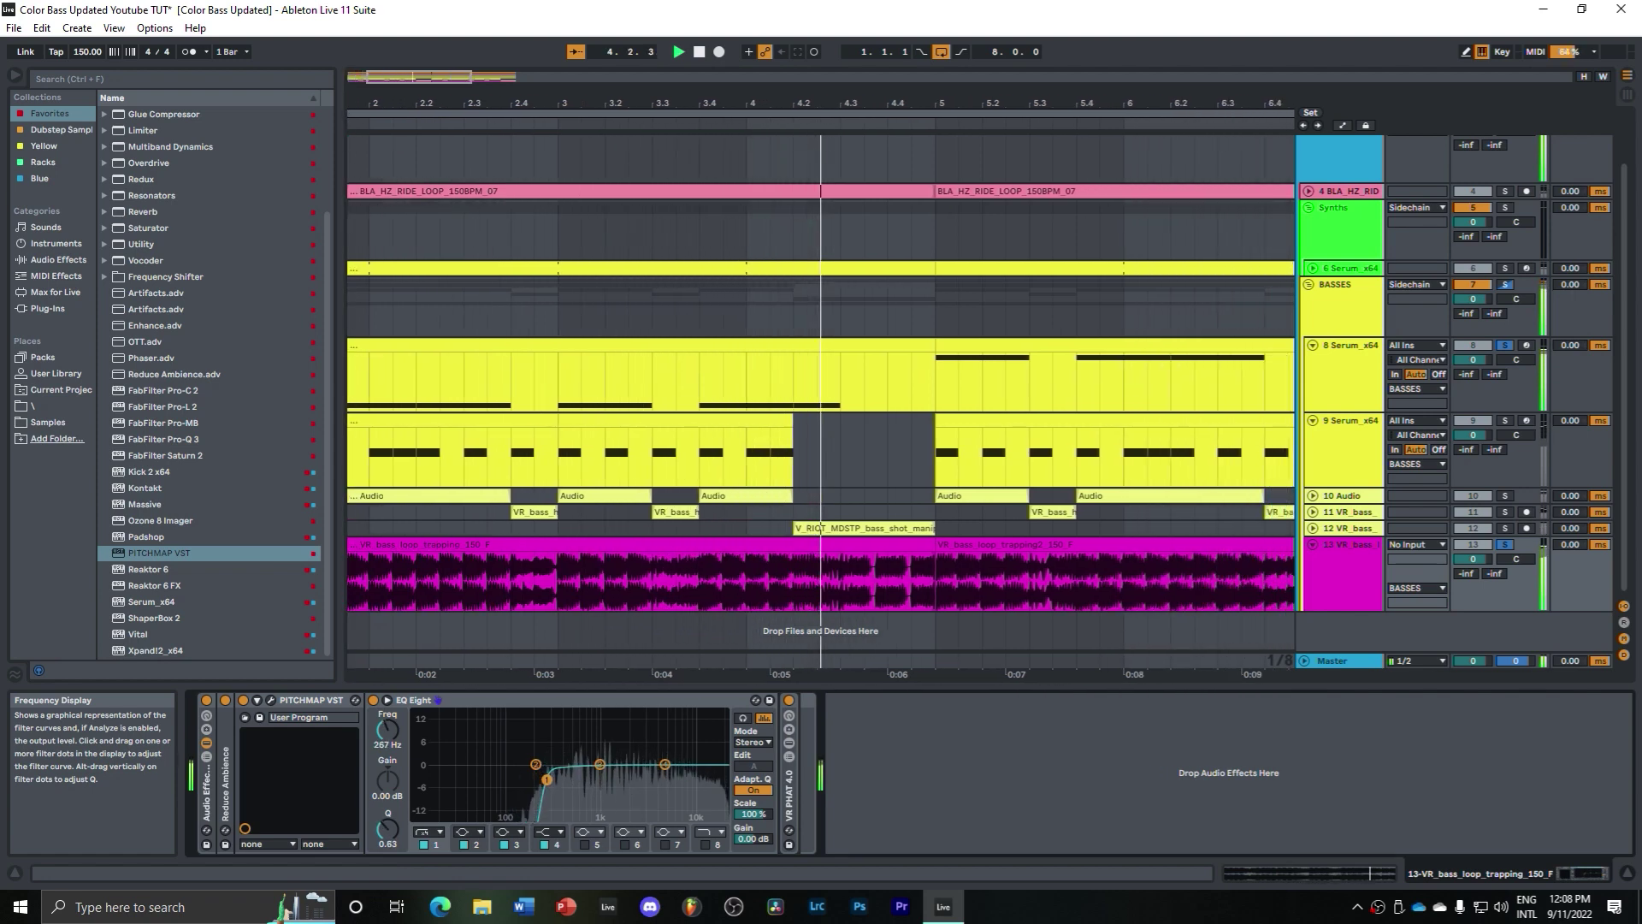
{"action": "double_click", "coordinate": [468, 701]}
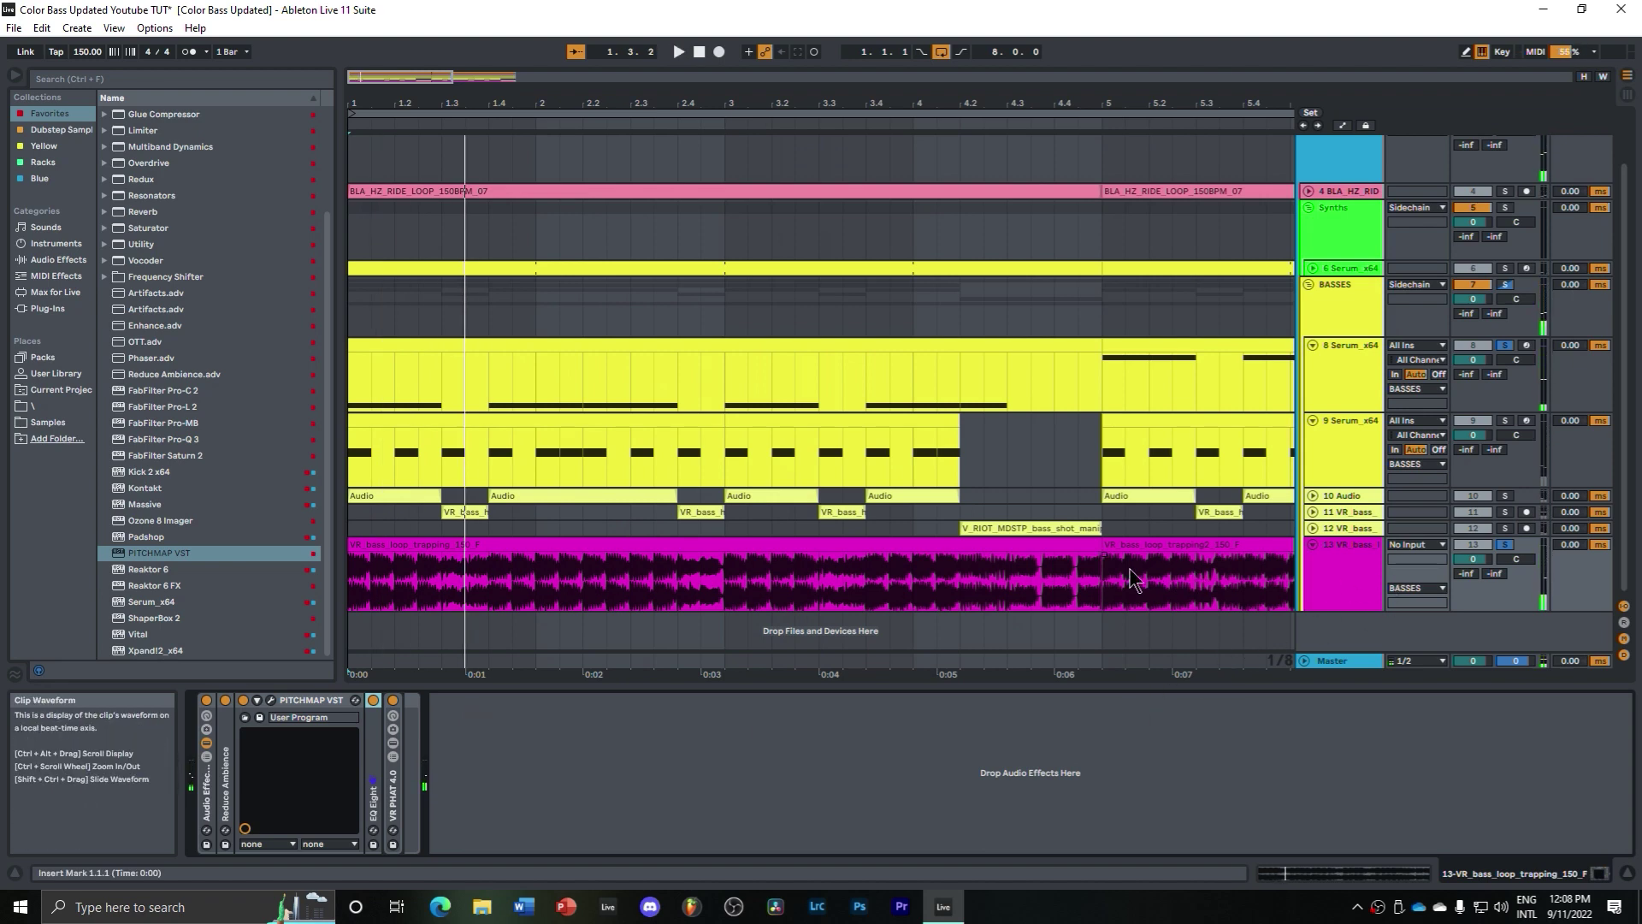
Step: Freeze track 13's magenta bass loop and flatten it to audio
{"action": "left_click", "coordinate": [540, 544]}
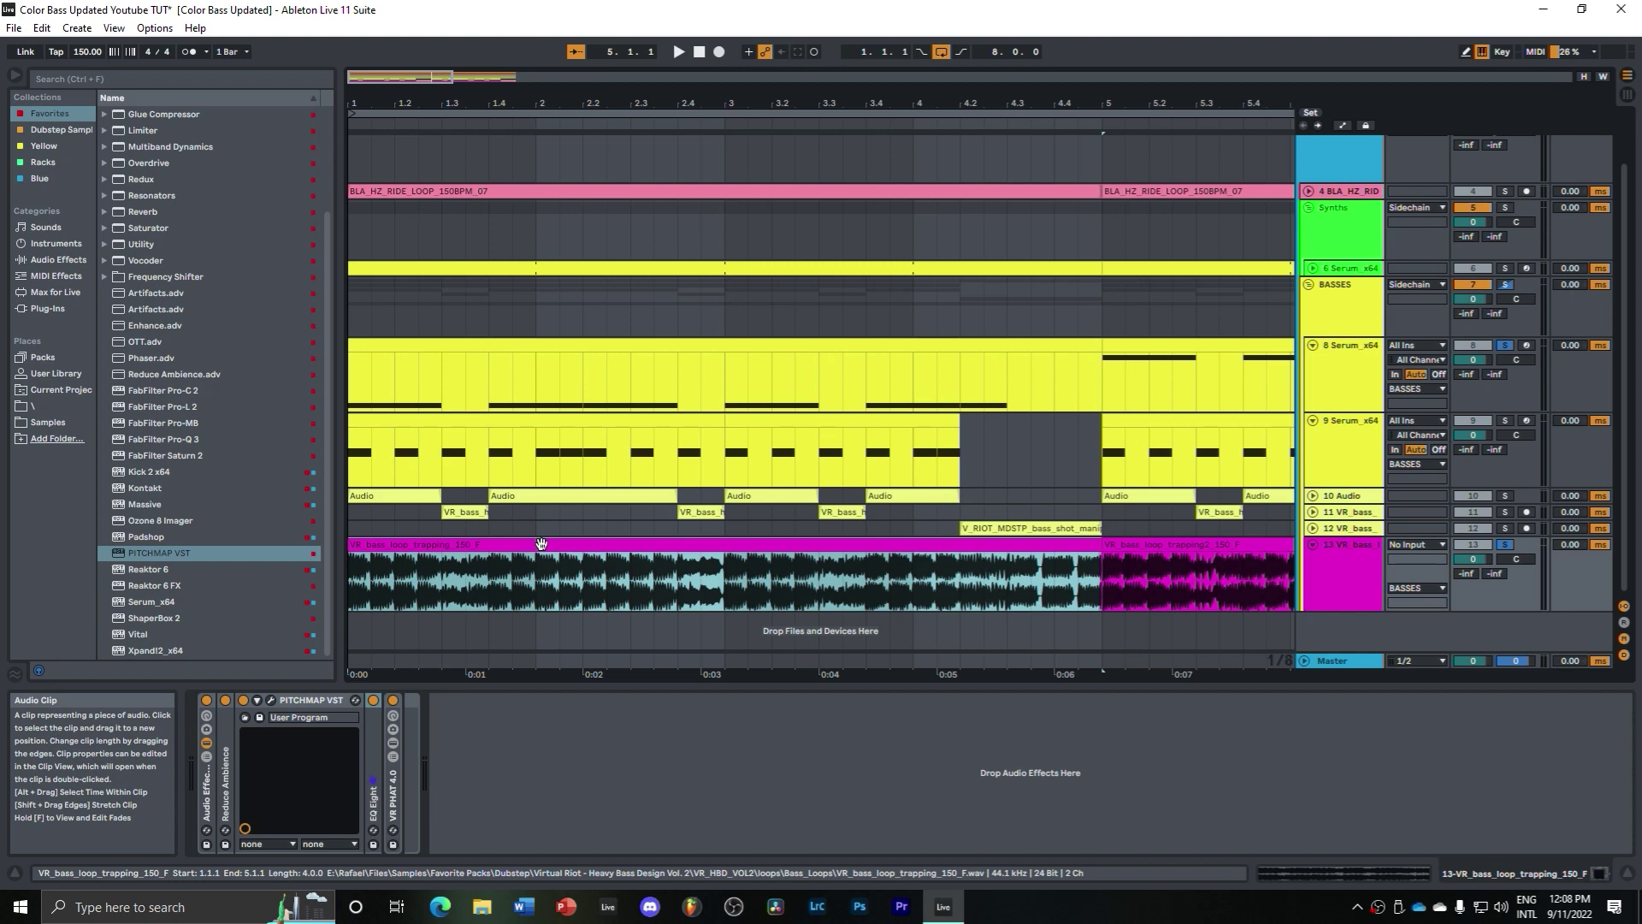
{"action": "right_click", "coordinate": [1331, 560]}
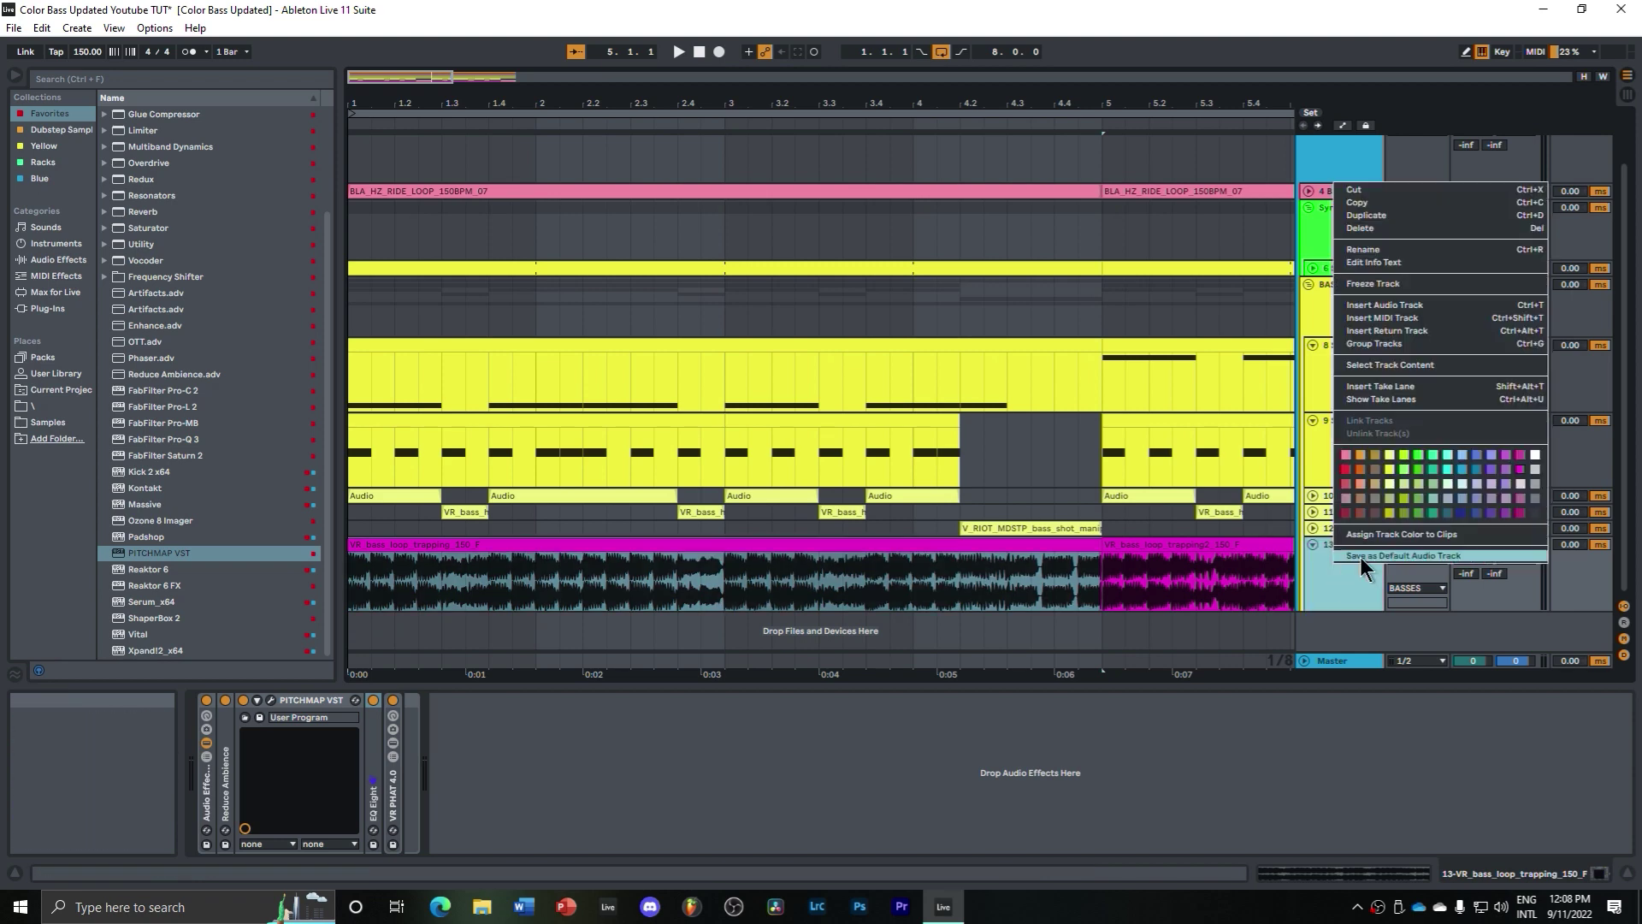
{"action": "left_click", "coordinate": [1372, 285]}
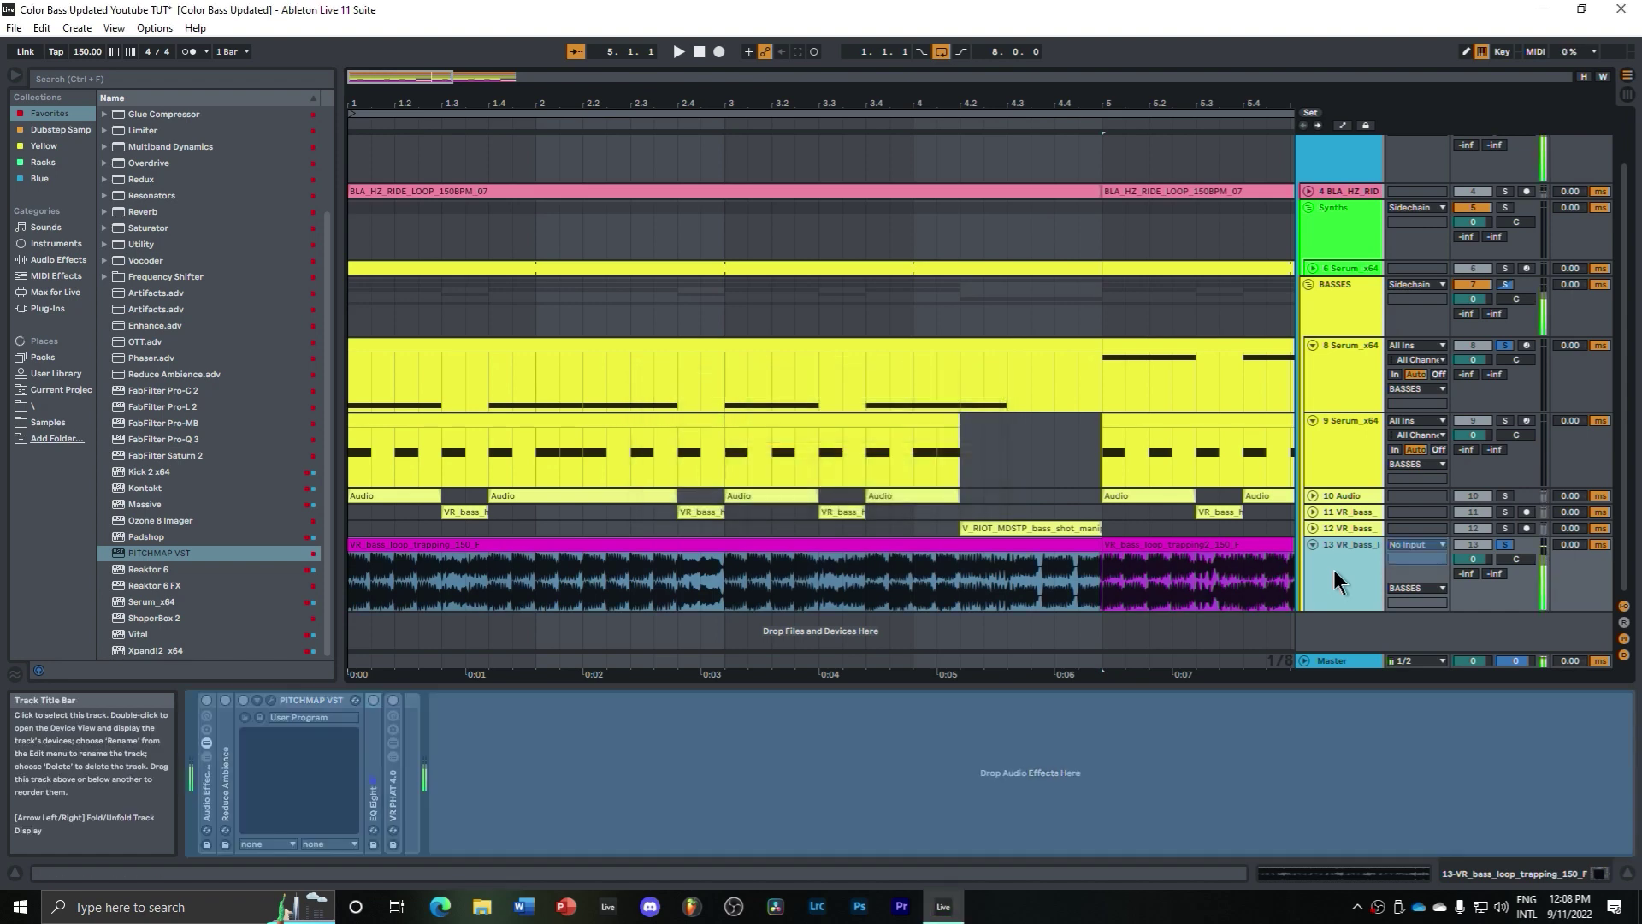
{"action": "right_click", "coordinate": [1333, 569]}
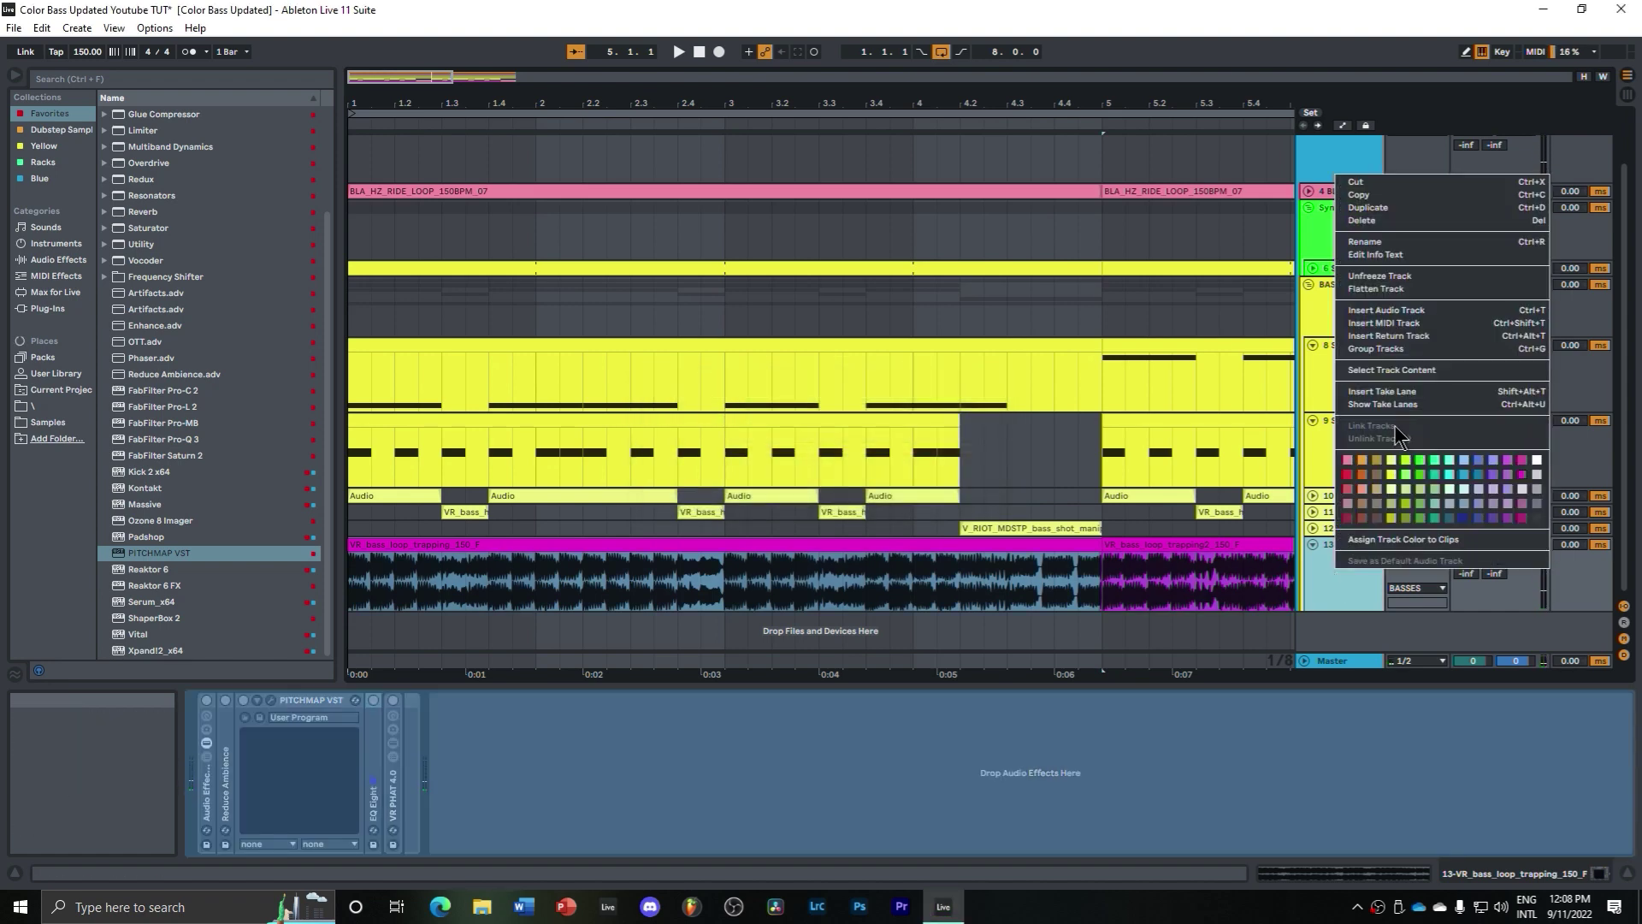
{"action": "left_click", "coordinate": [1401, 290]}
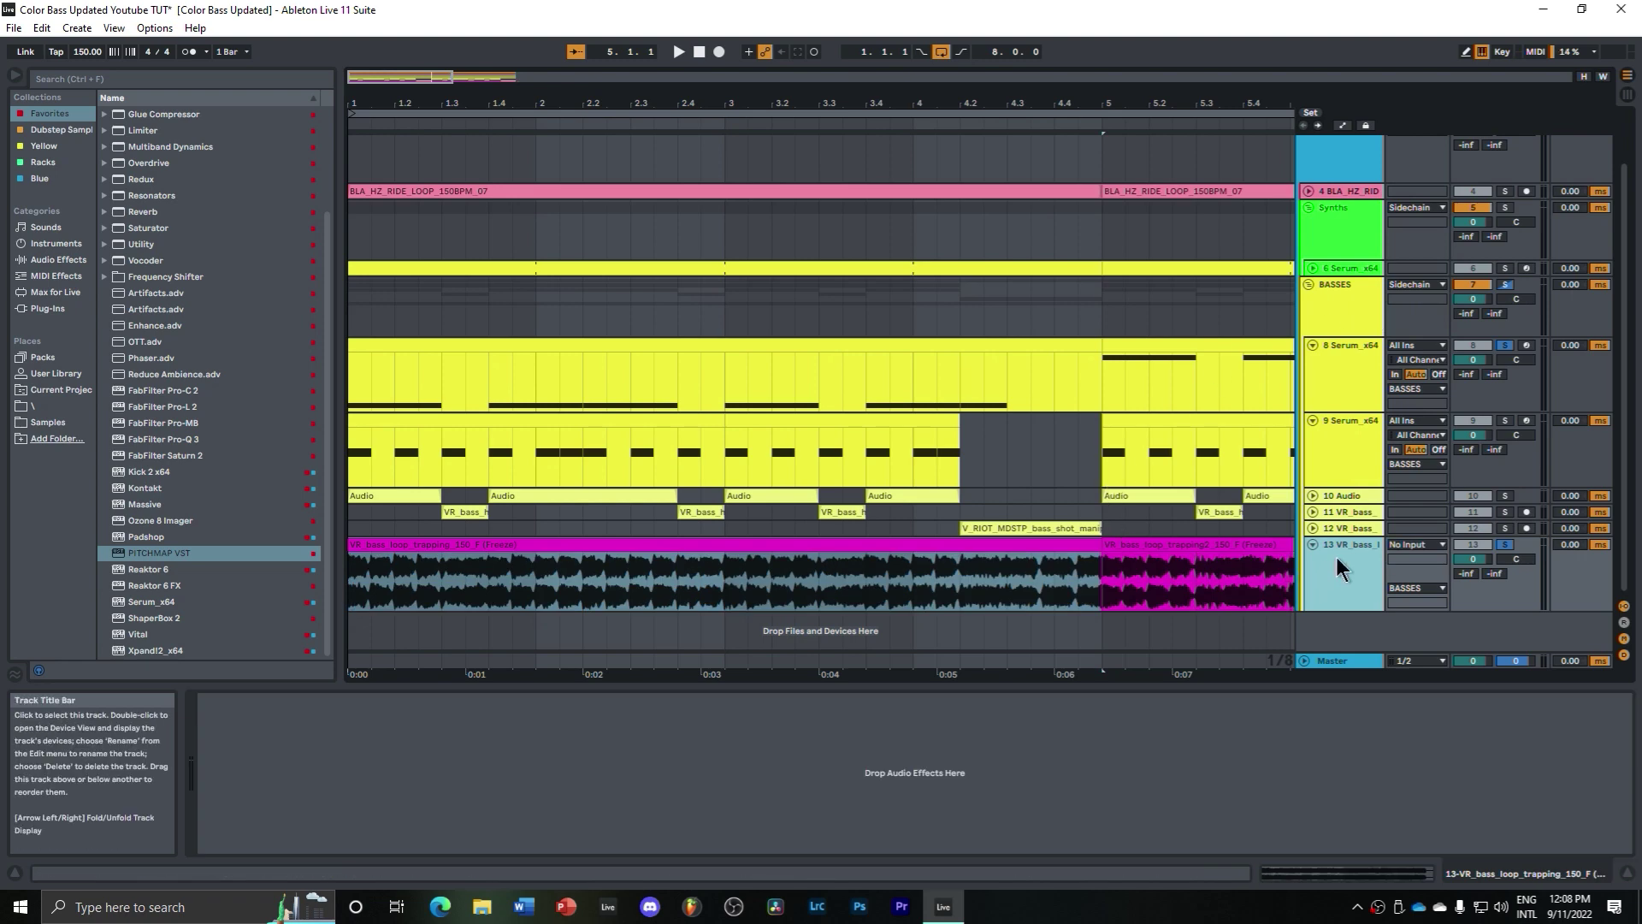
{"action": "key", "text": "space"}
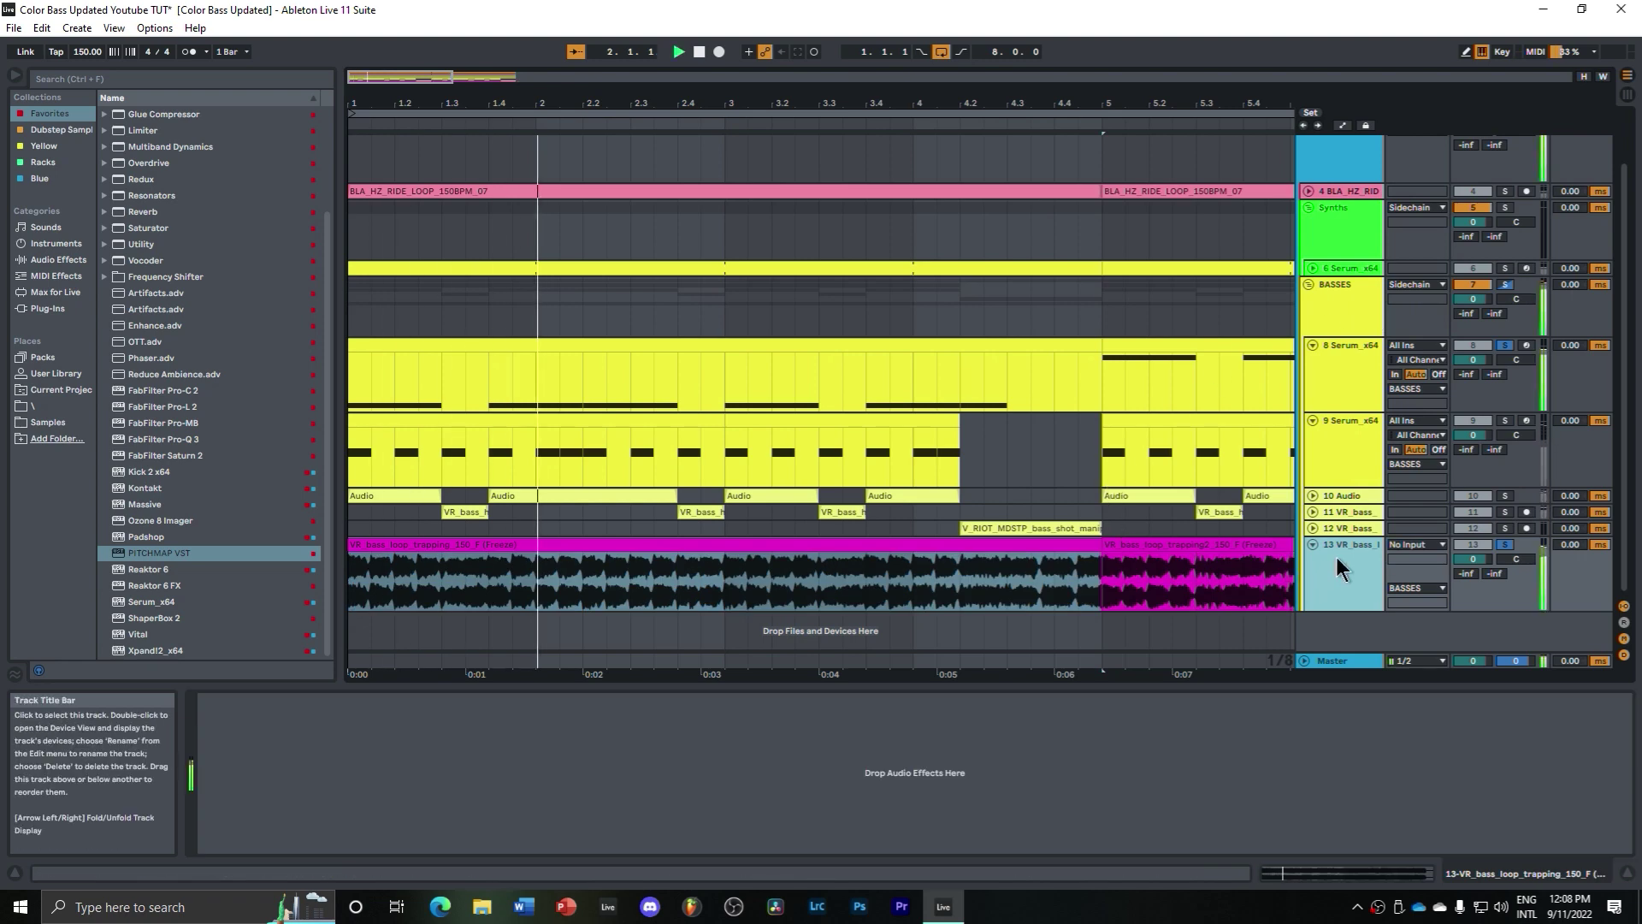
Step: Shorten the first flattened bass clip to end at 4.2.1 and delete the track
{"action": "right_click", "coordinate": [1336, 557]}
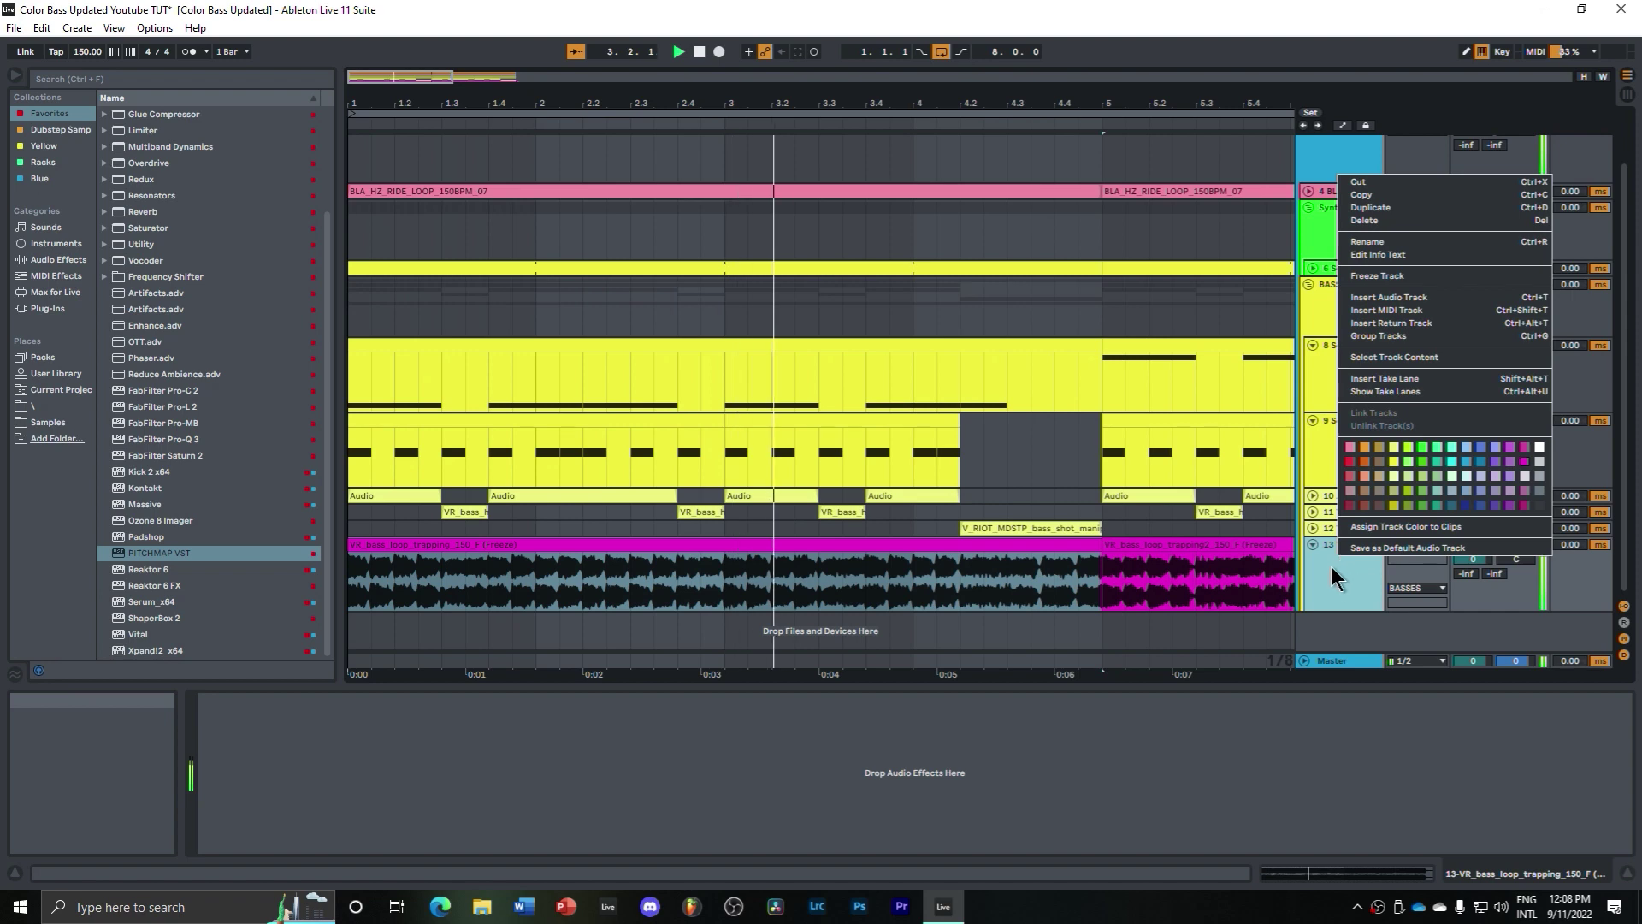
{"action": "left_click", "coordinate": [1332, 577]}
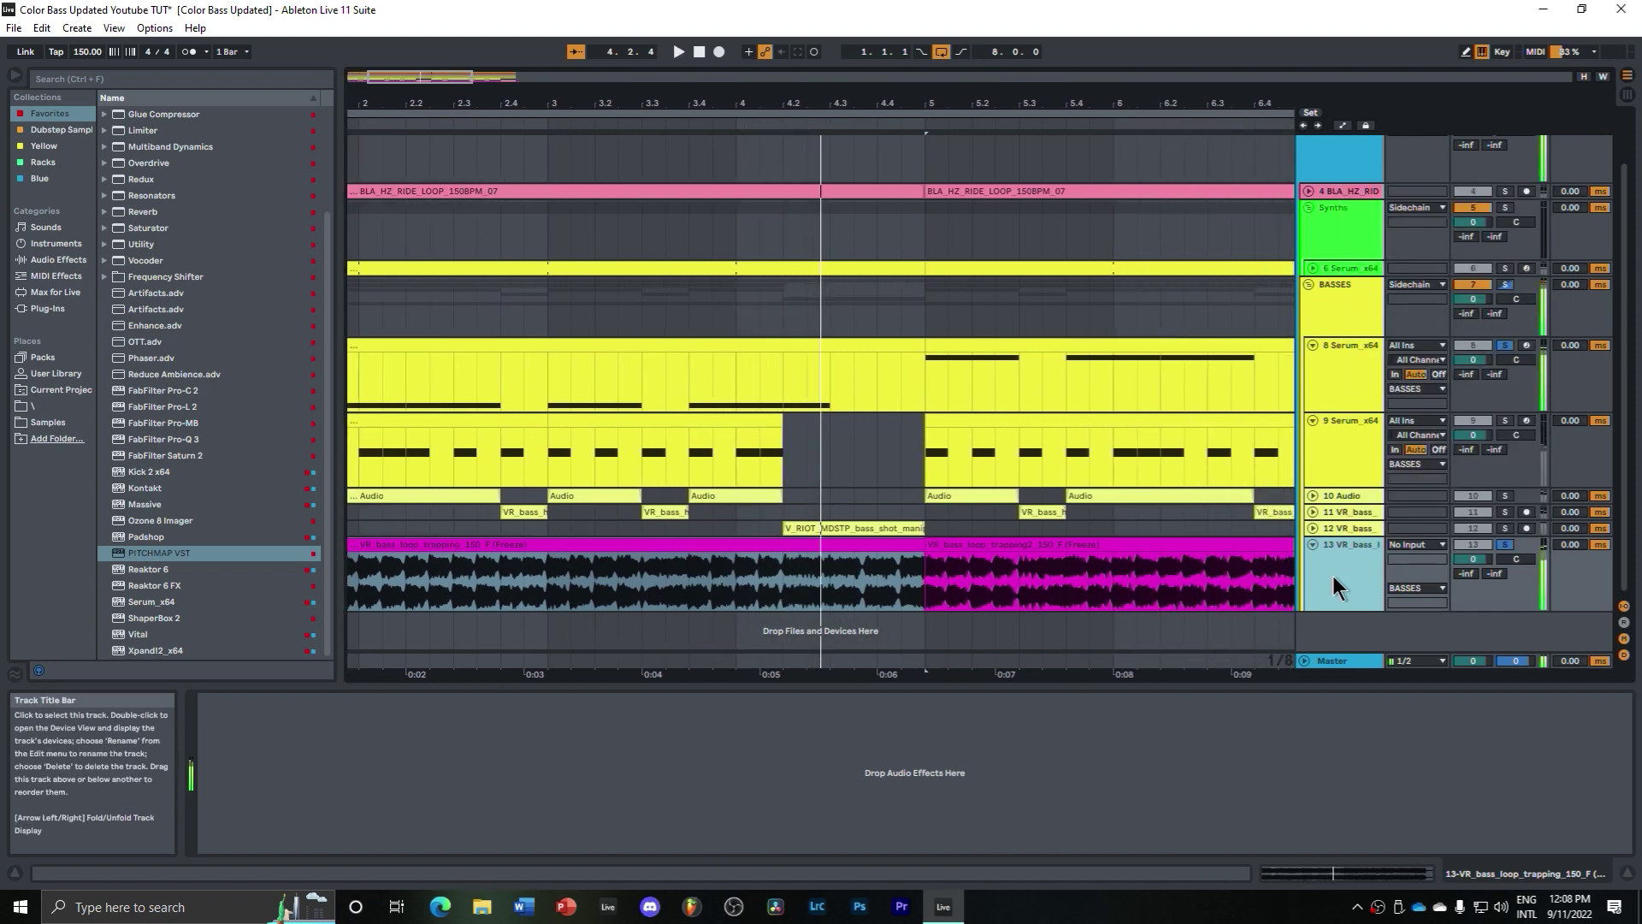
{"action": "key", "text": "space"}
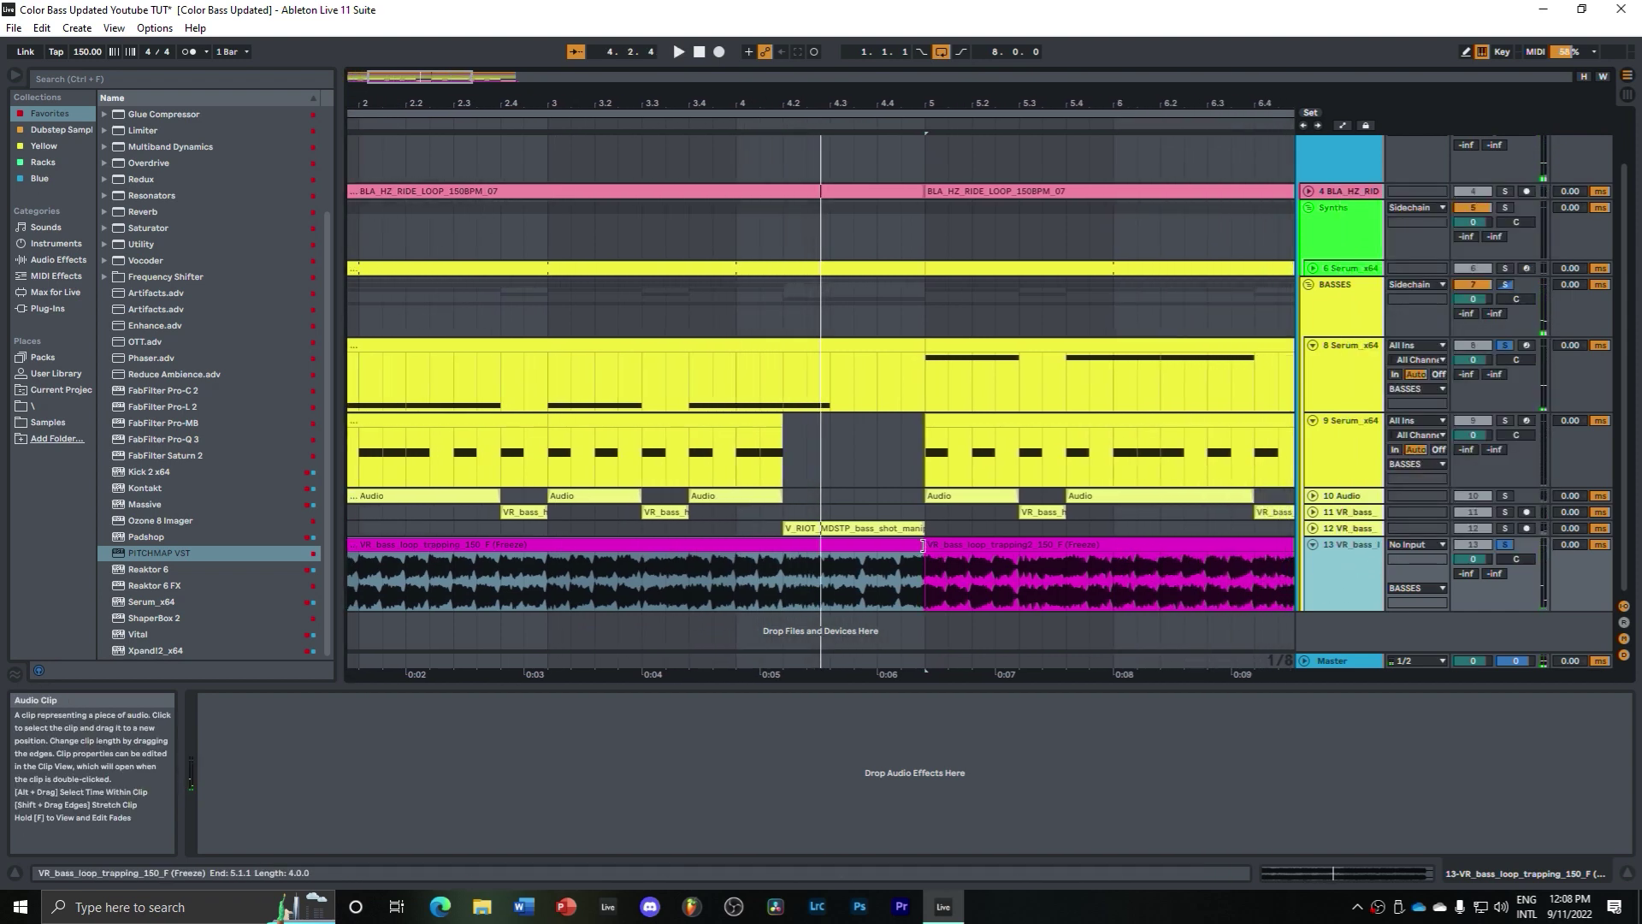
{"action": "left_click_drag", "start_coordinate": [922, 549], "coordinate": [789, 549]}
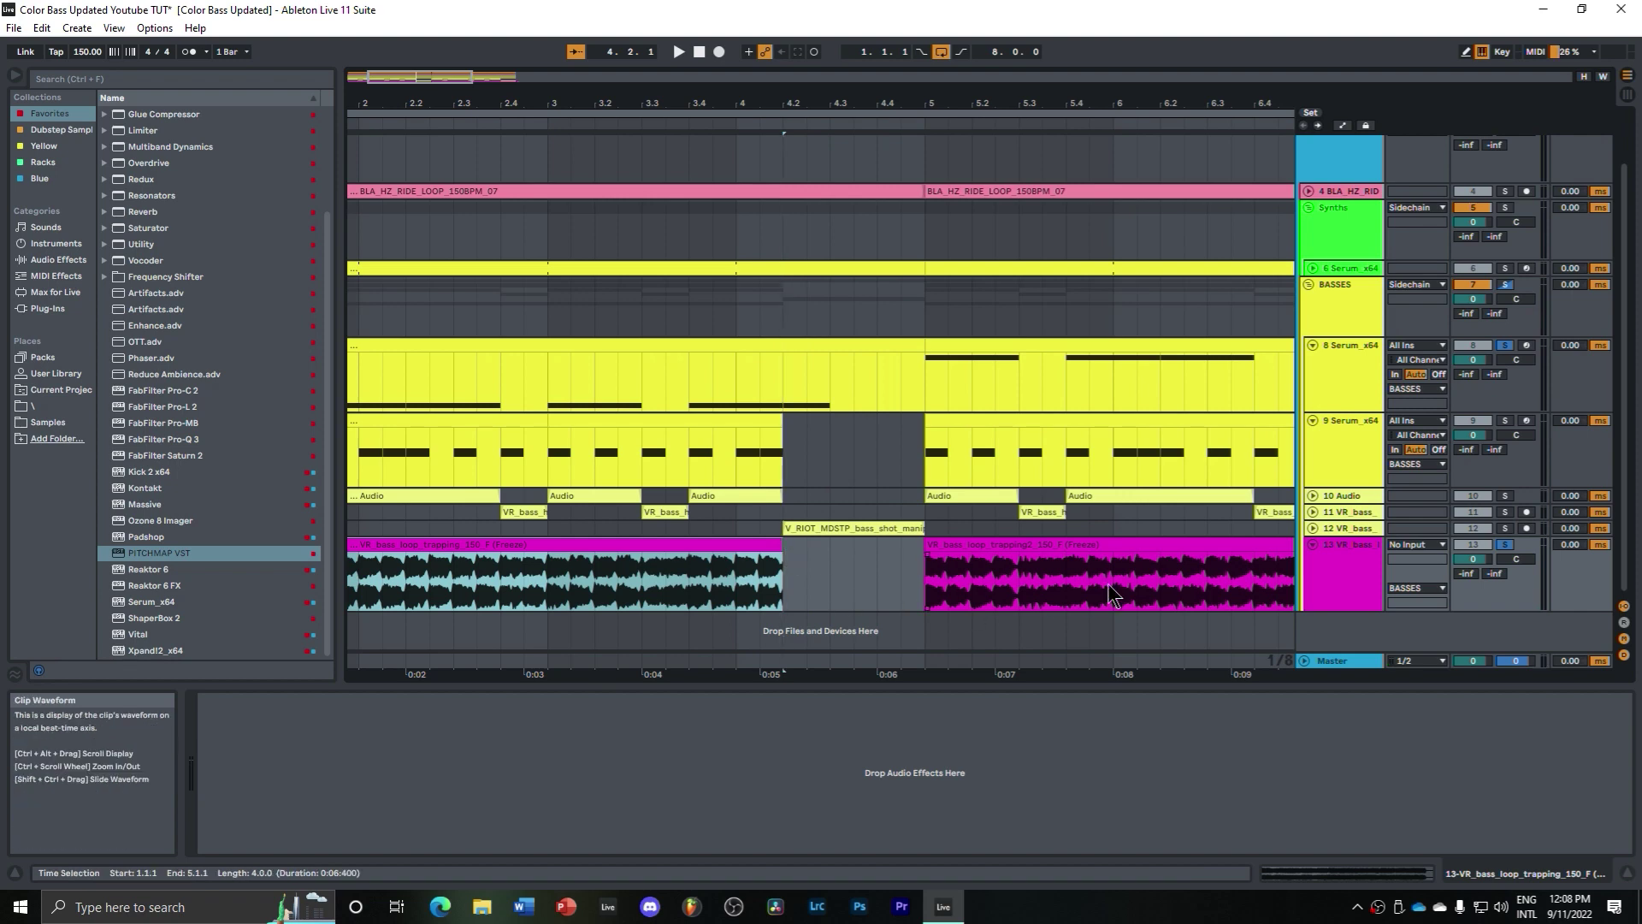
{"action": "left_click", "coordinate": [1338, 566]}
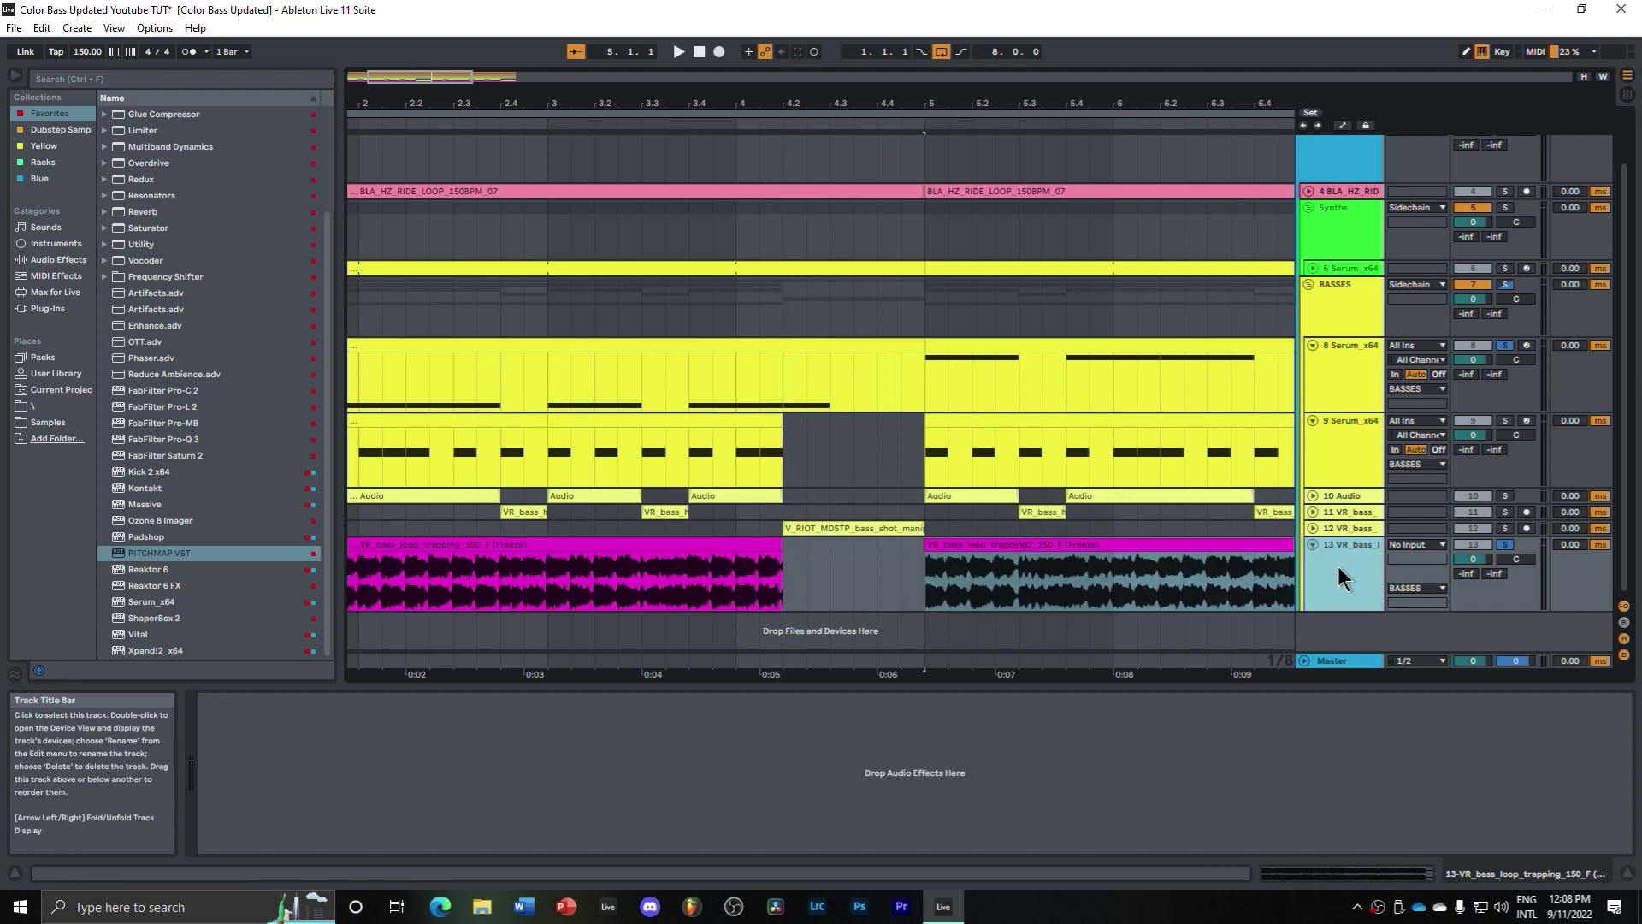
{"action": "key", "text": "Delete"}
Step: Unfold track 11 VR_bass_hit_chonklazer2_E, play it soloed, and show its device chain
{"action": "left_click", "coordinate": [1311, 539]}
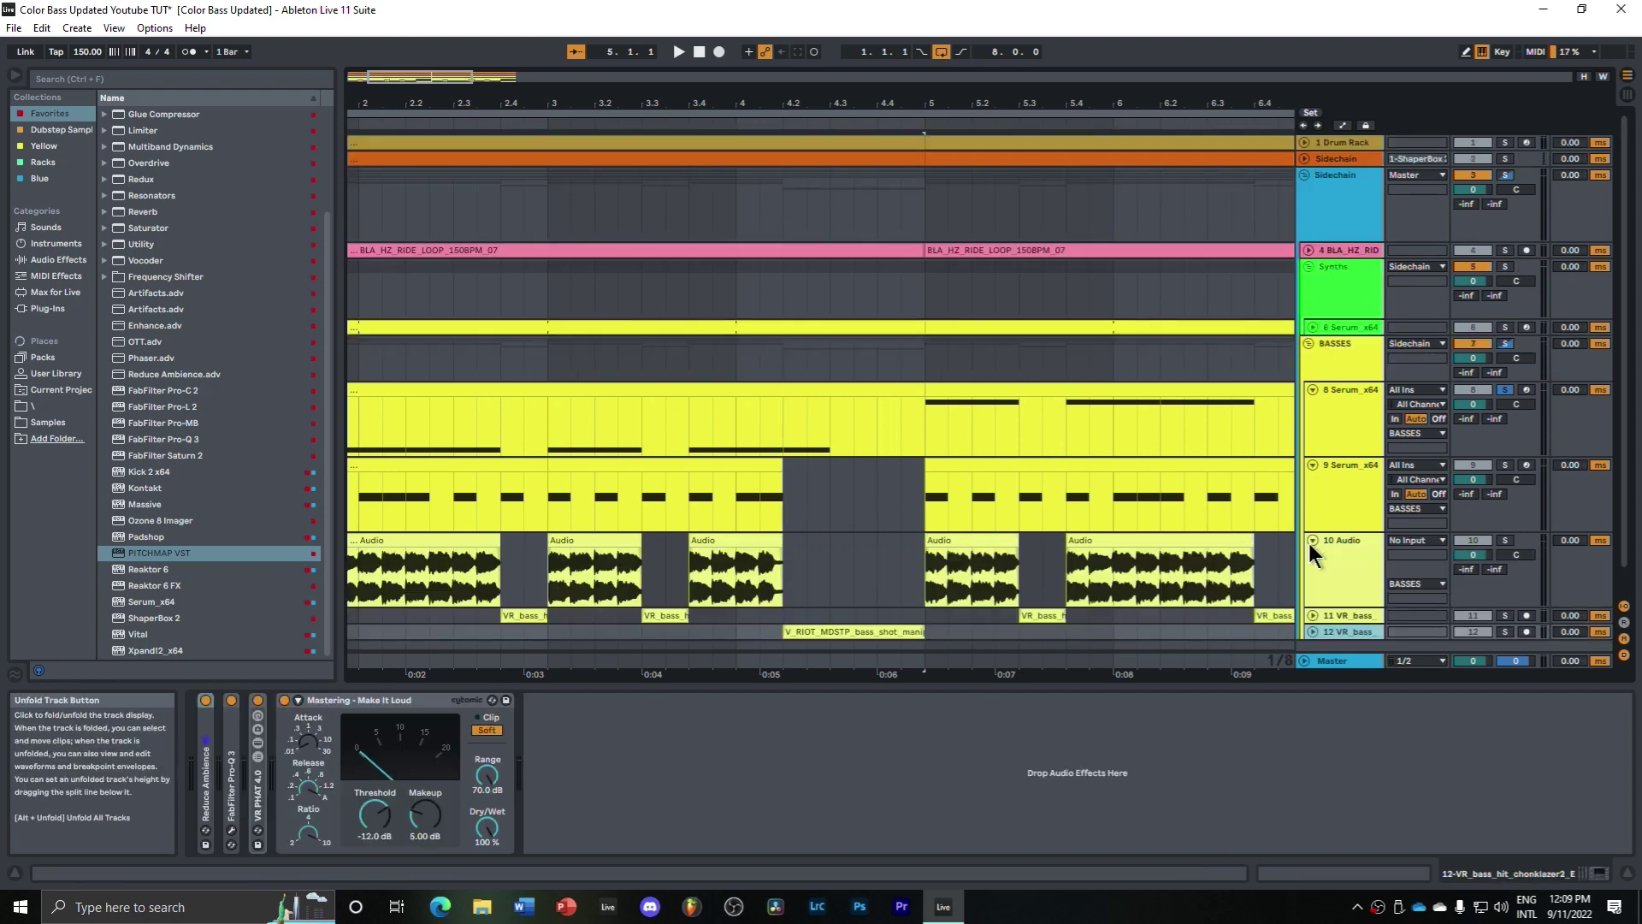
{"action": "scroll", "coordinate": [1283, 551], "scroll_direction": "down", "scroll_amount": 1}
{"action": "left_click", "coordinate": [1312, 586]}
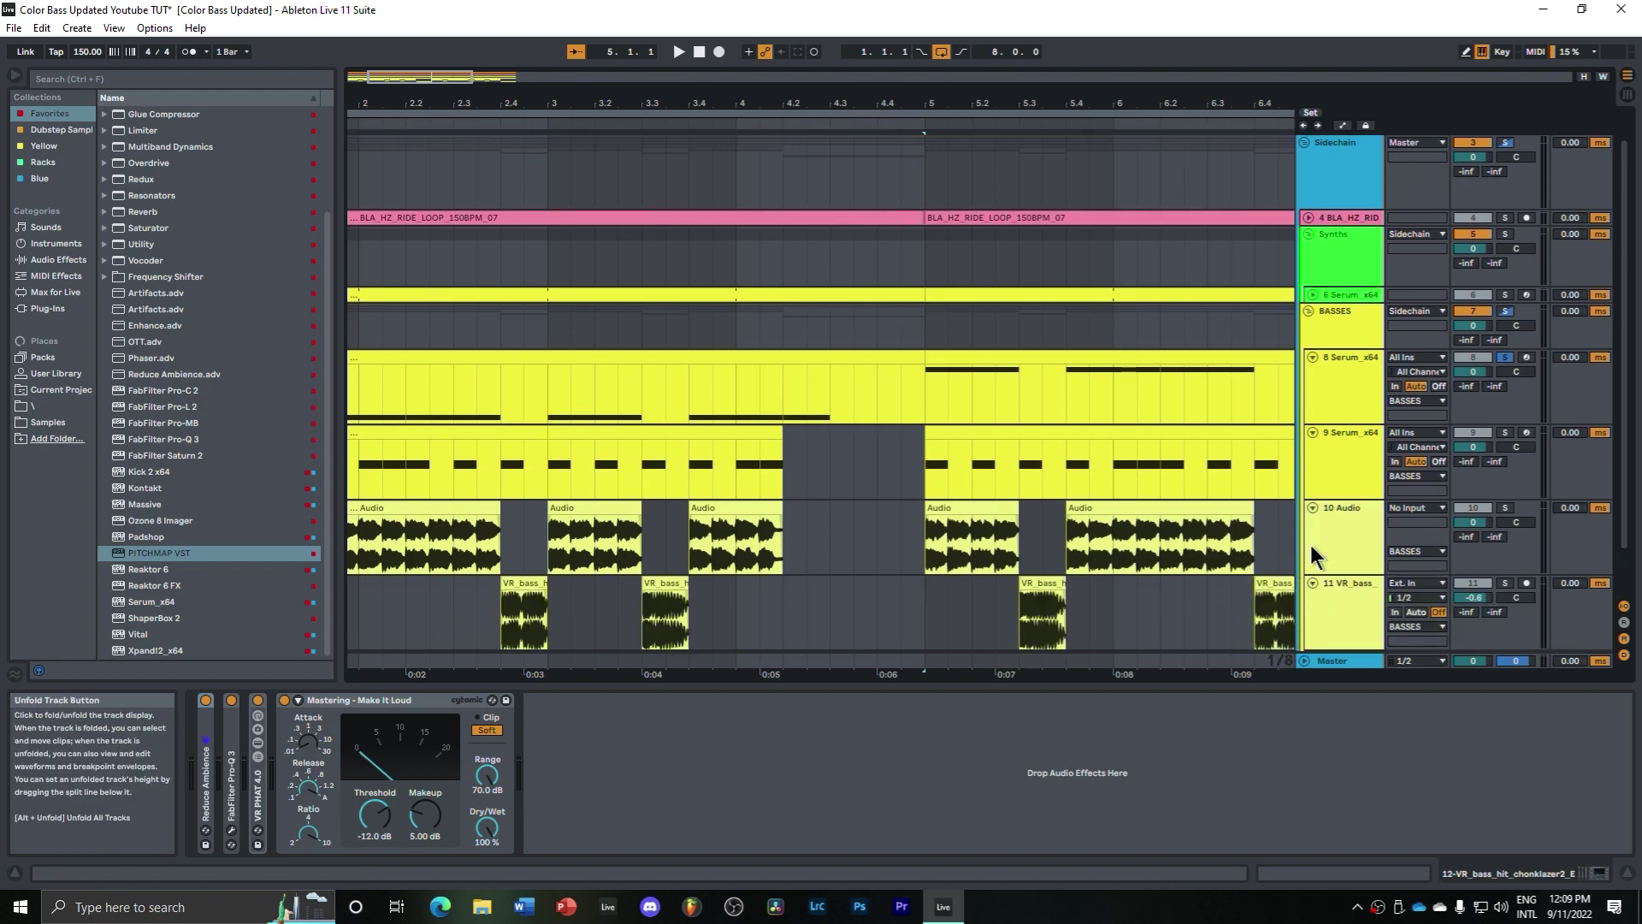
{"action": "left_click", "coordinate": [1312, 507]}
{"action": "key", "text": "space"}
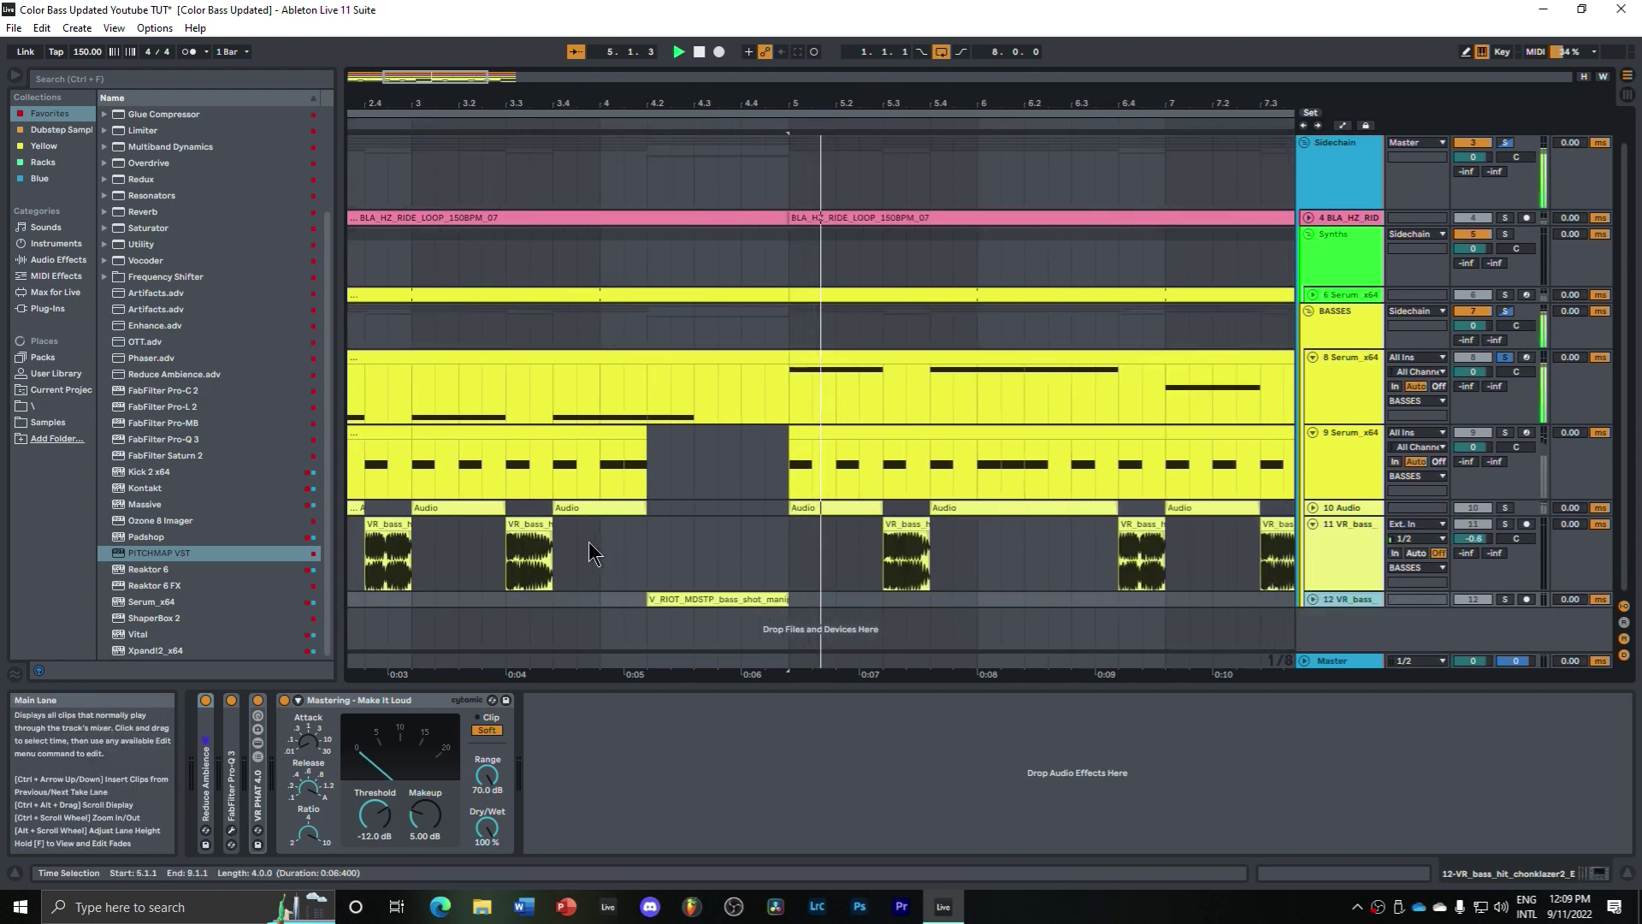
{"action": "left_click", "coordinate": [1505, 524]}
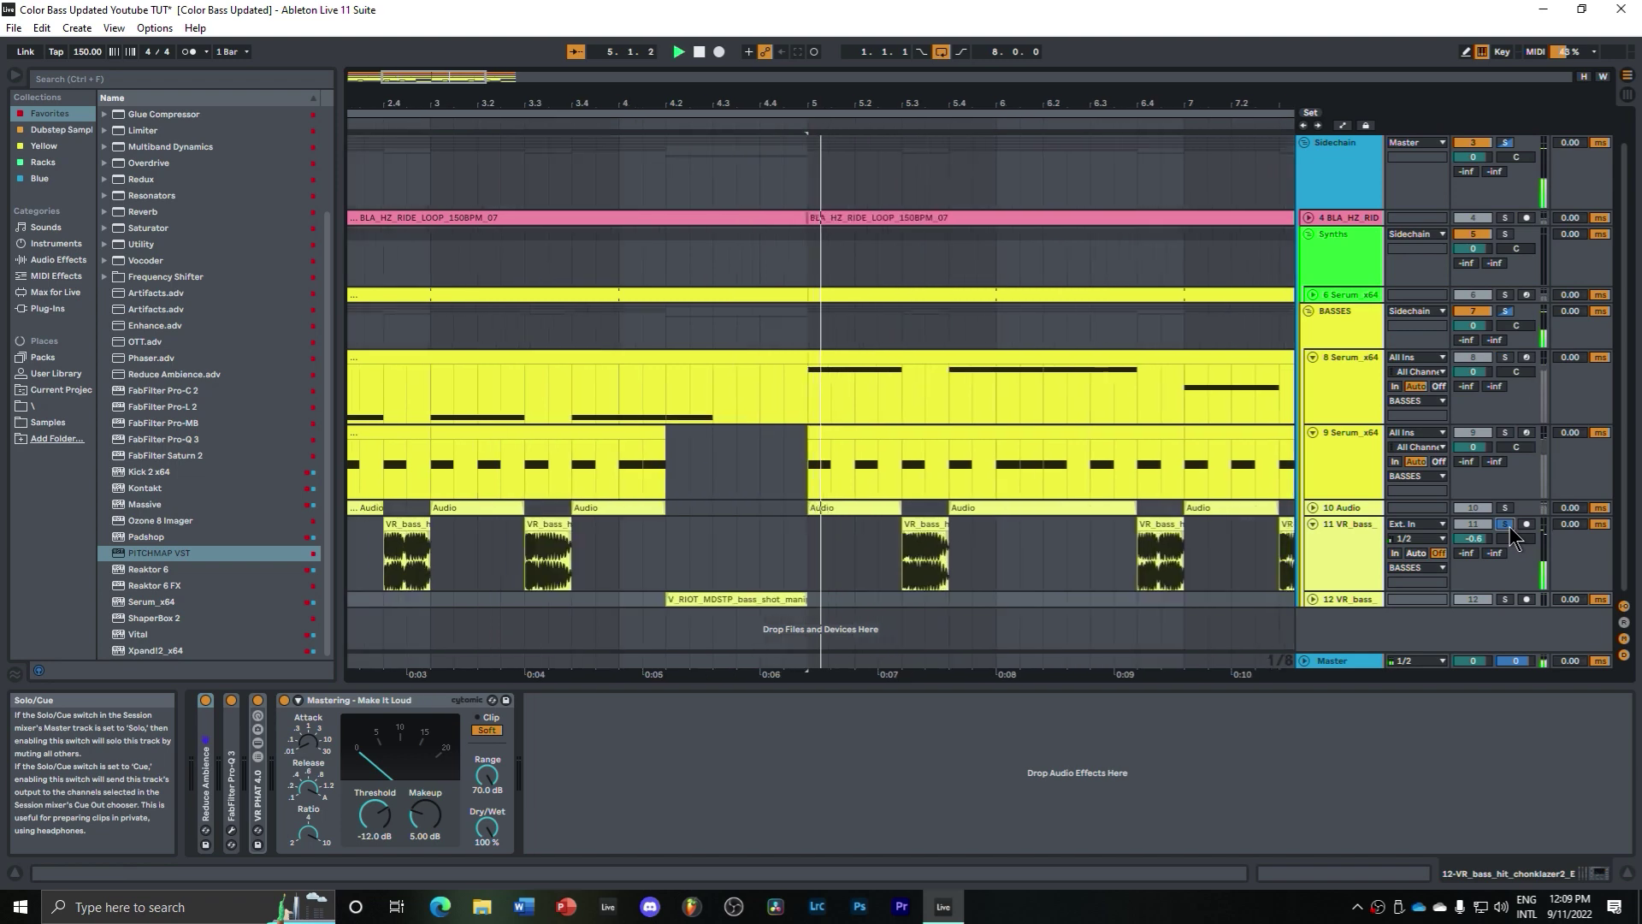
{"action": "left_click", "coordinate": [1347, 534]}
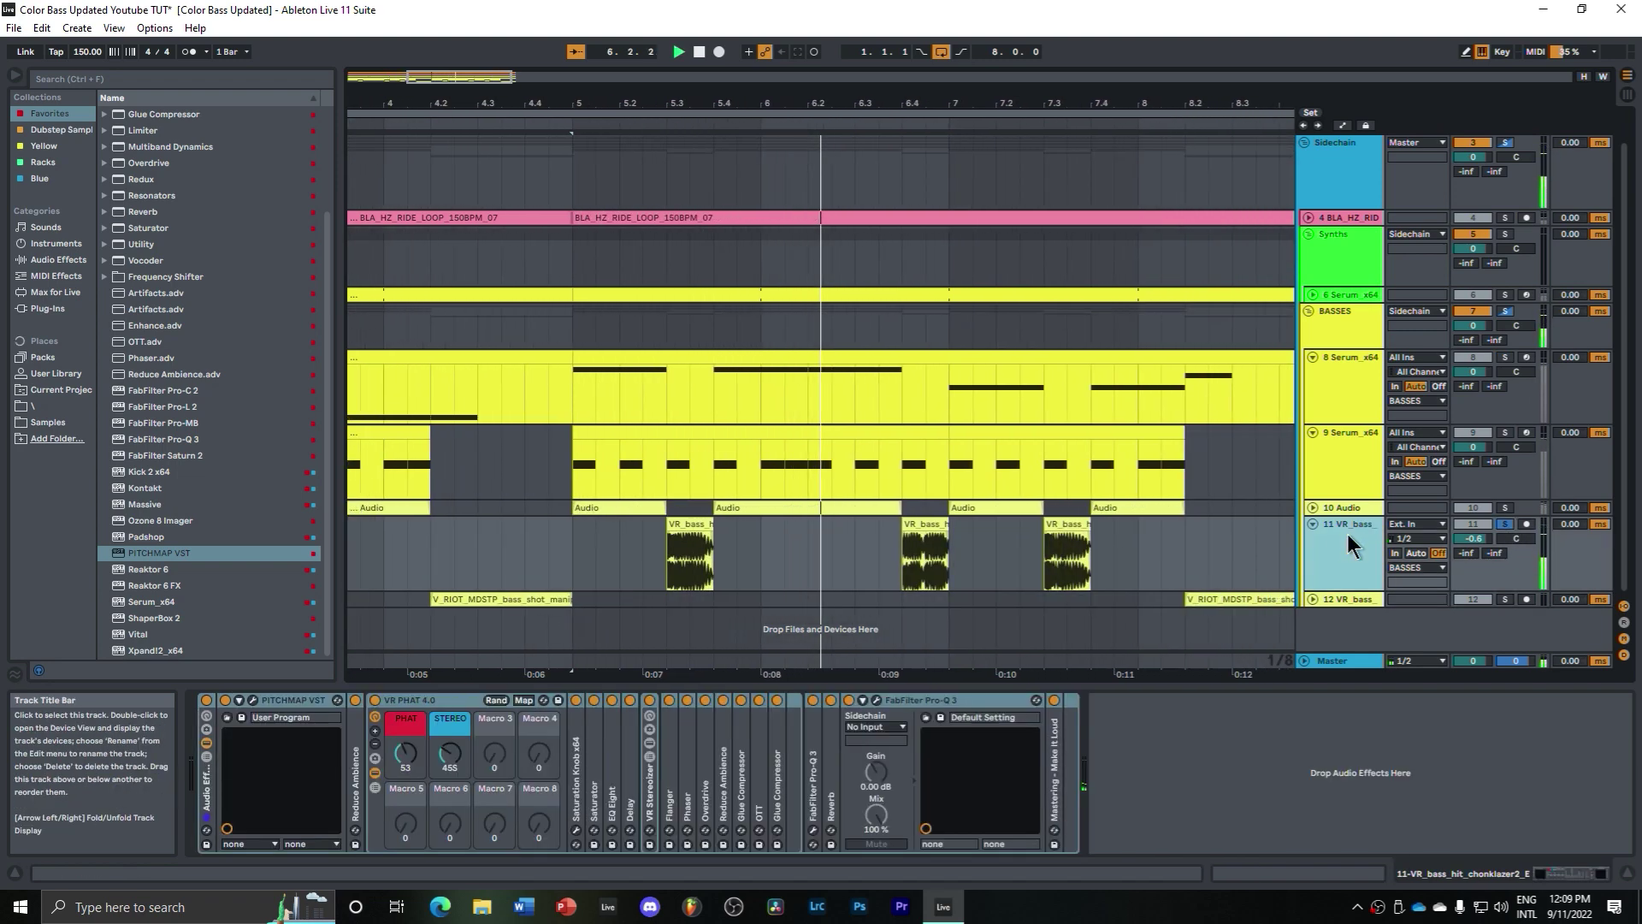
Step: Check the PITCHMAP and Pro-Q 3 plug-in windows and fold the VR PHAT 4.0 rack
{"action": "left_click", "coordinate": [252, 699]}
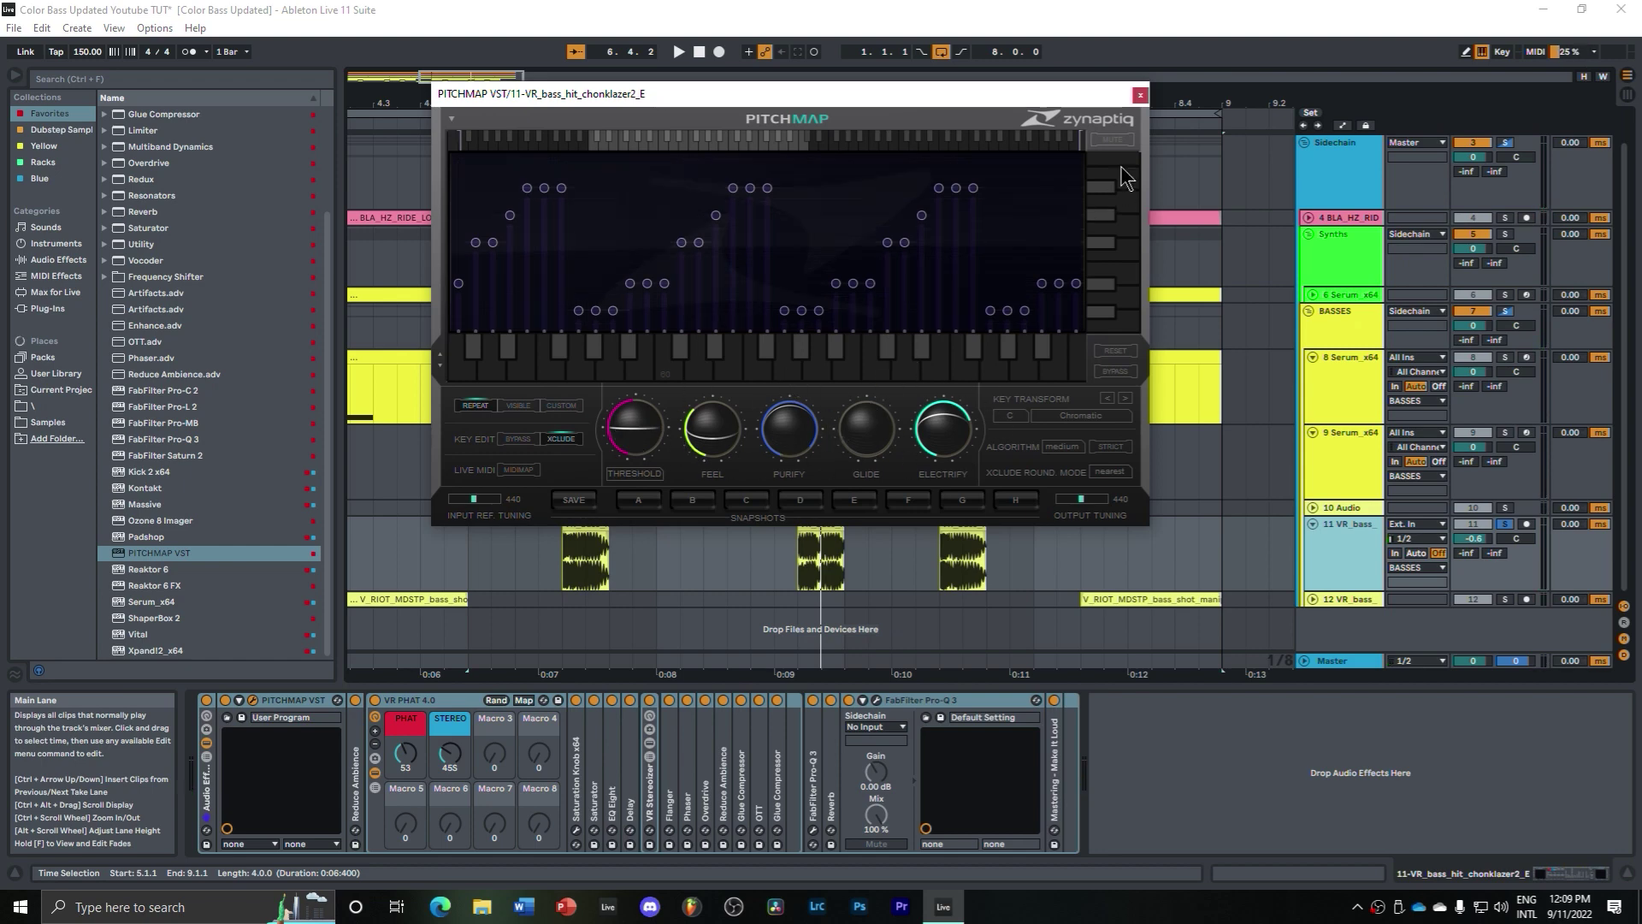
{"action": "left_click", "coordinate": [1140, 95]}
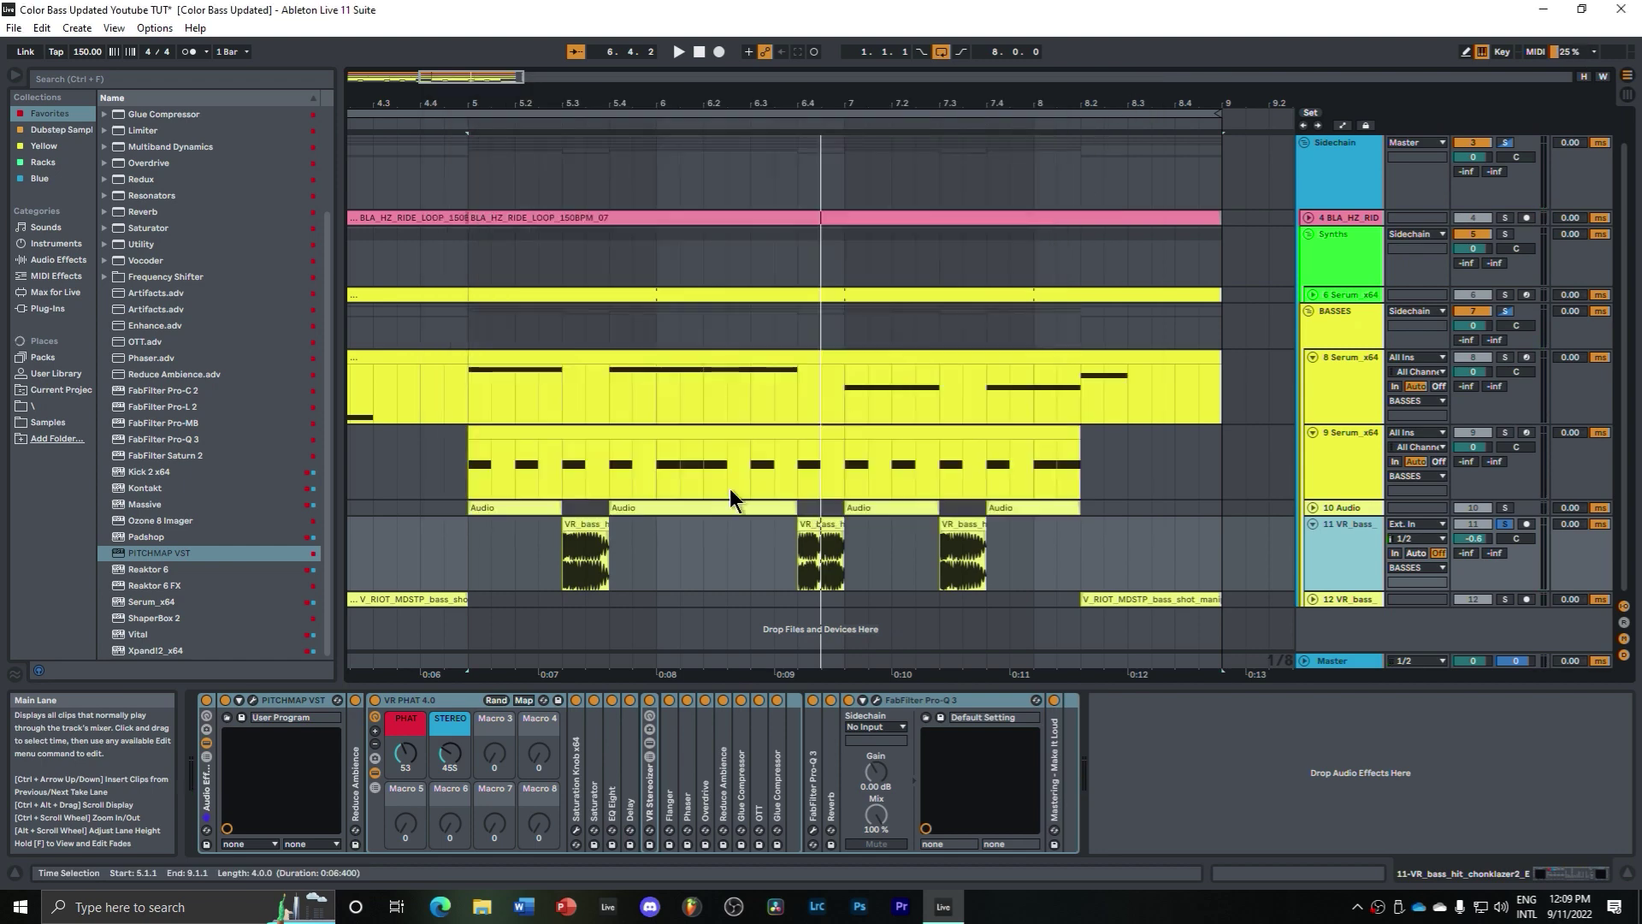
{"action": "double_click", "coordinate": [409, 700]}
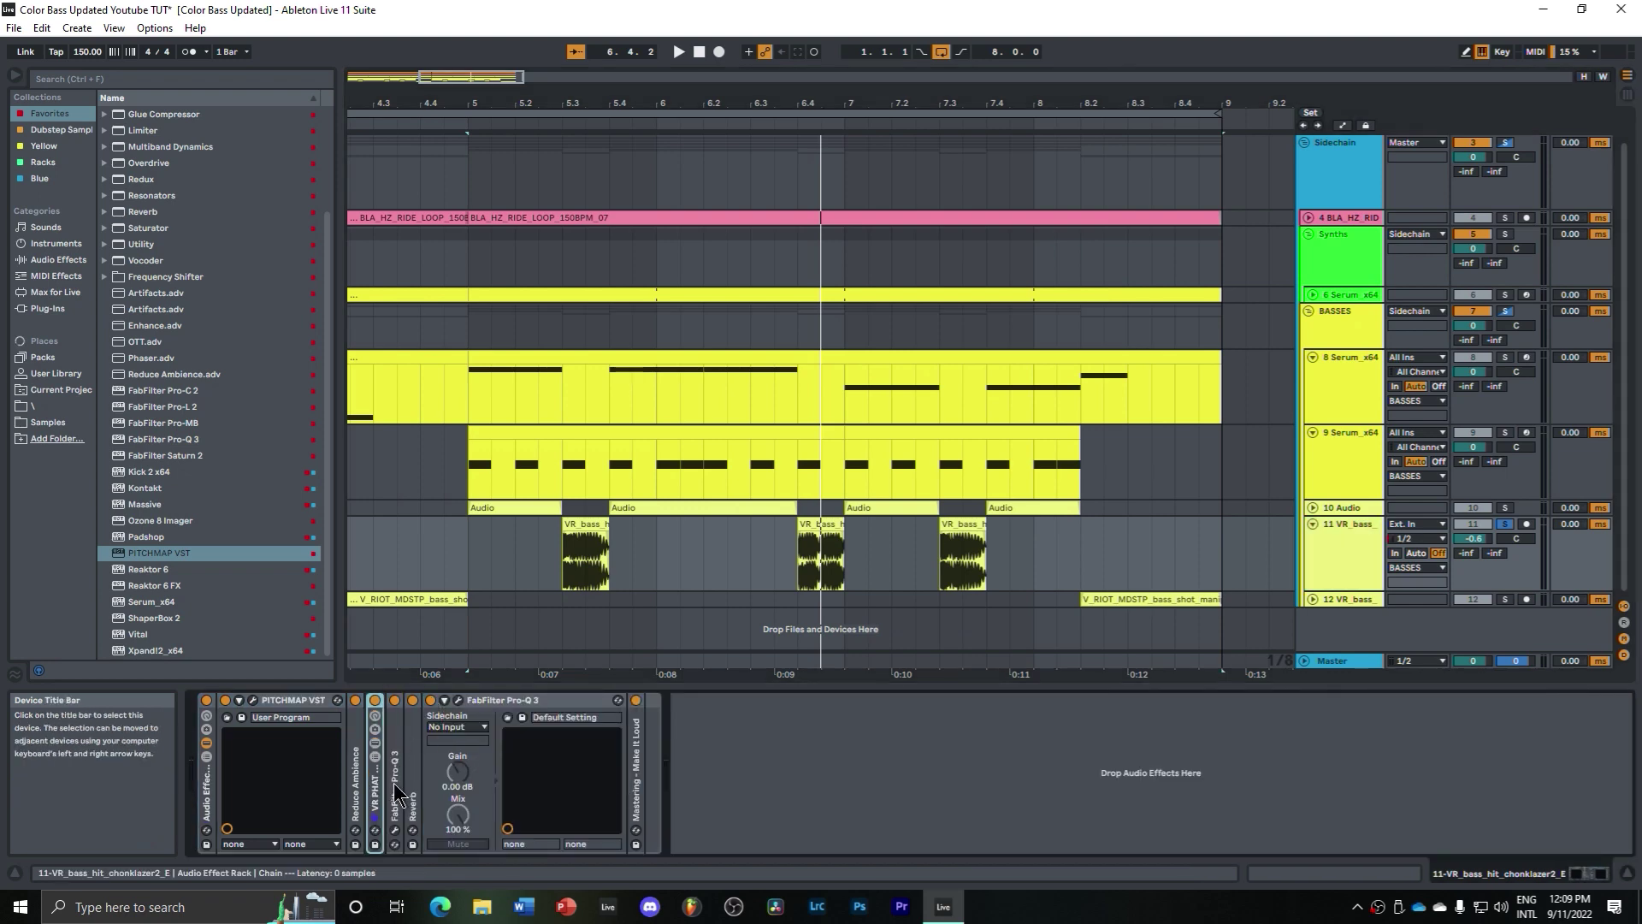
{"action": "left_click", "coordinate": [458, 699]}
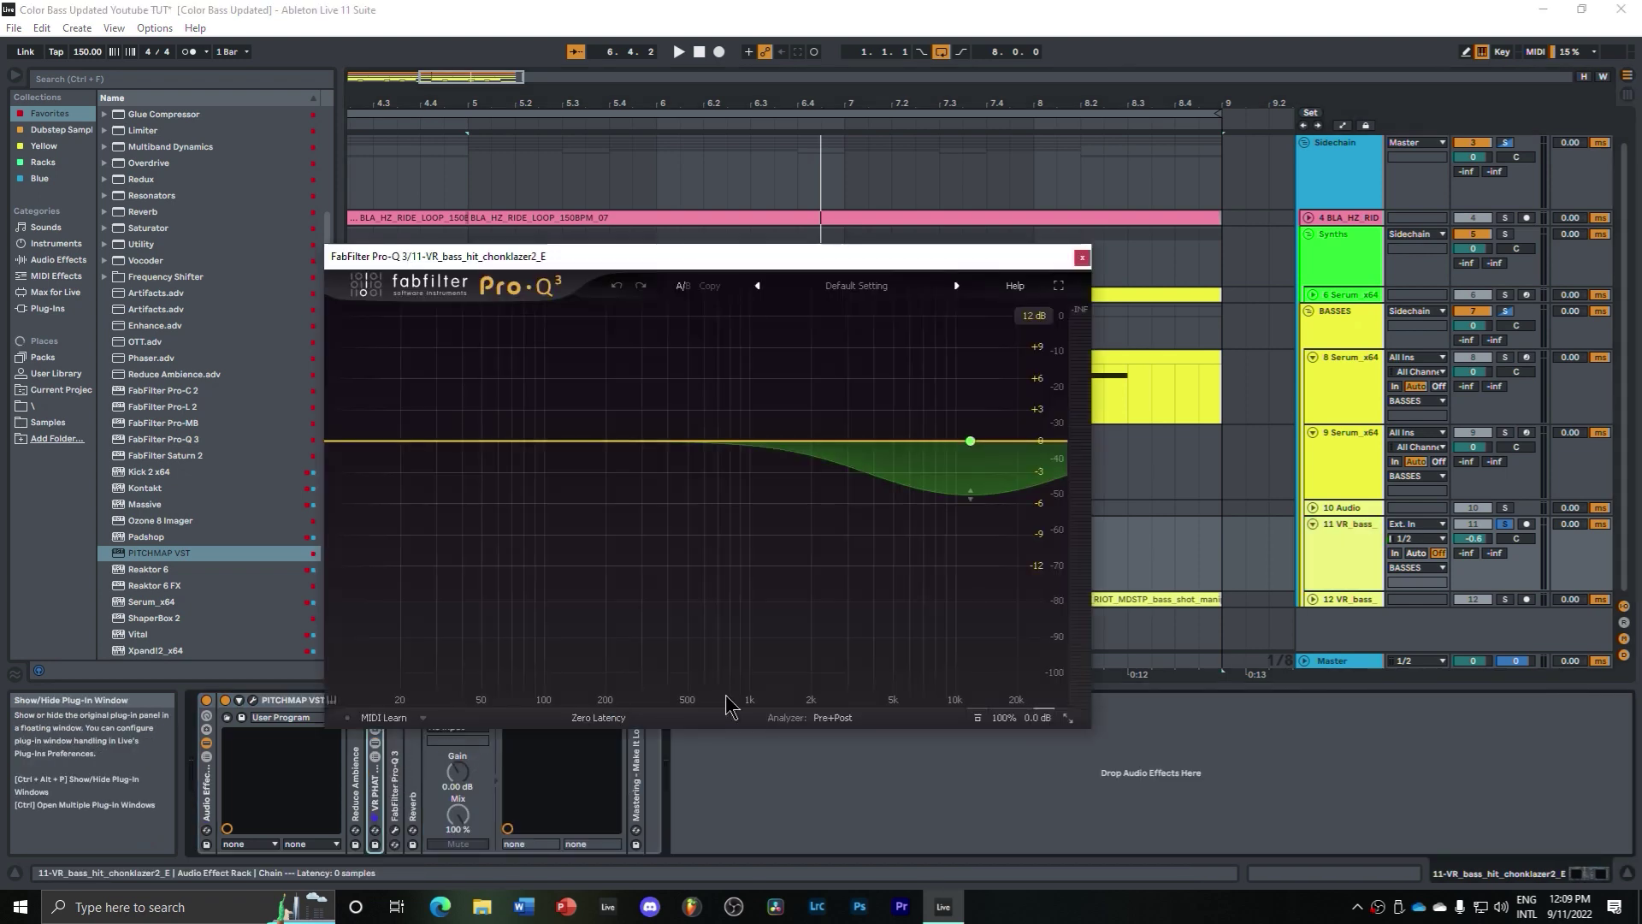
{"action": "left_click", "coordinate": [1082, 256]}
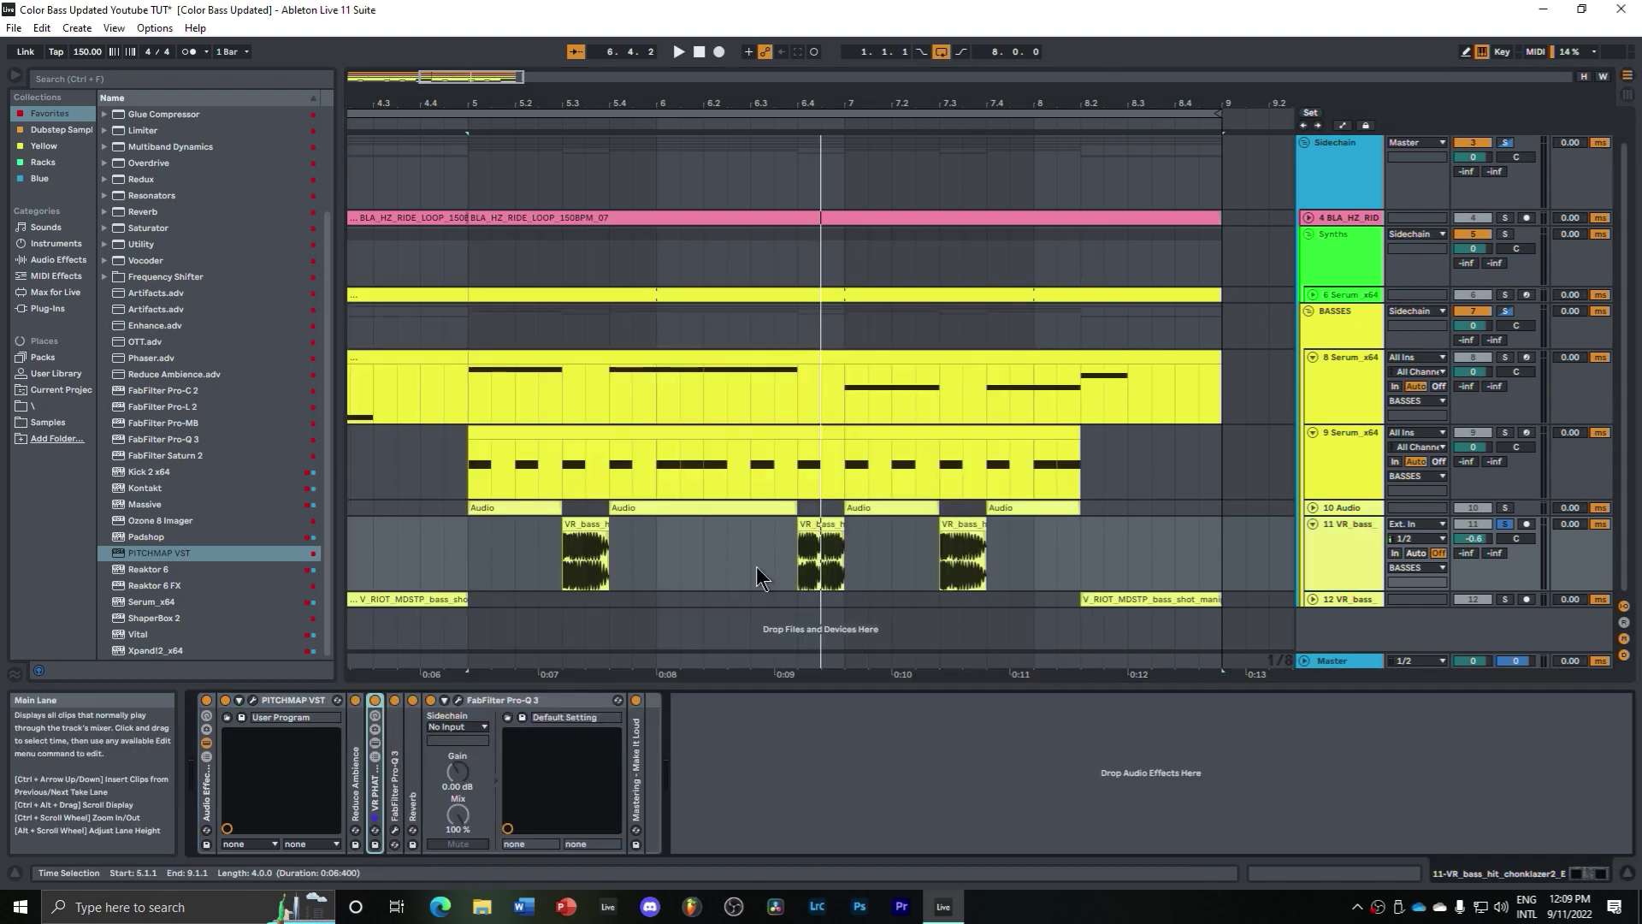
Step: Fold the Mastering - Make It Loud rack and every remaining device in track 11's chain
{"action": "double_click", "coordinate": [637, 711]}
{"action": "double_click", "coordinate": [691, 701]}
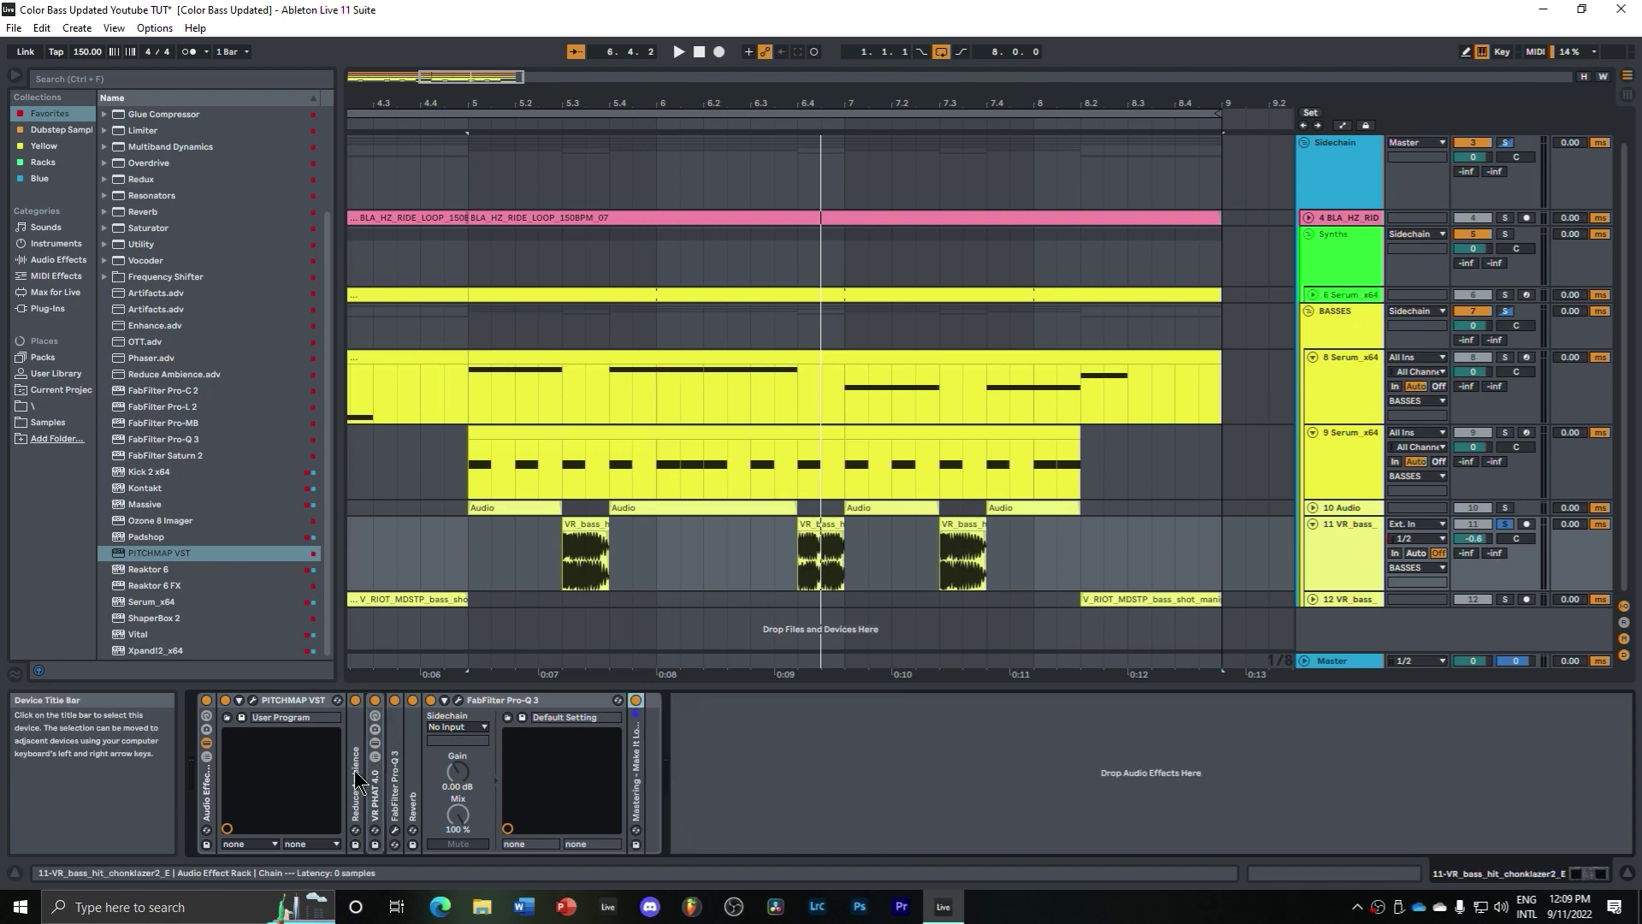
{"action": "double_click", "coordinate": [289, 697], "text": "alt"}
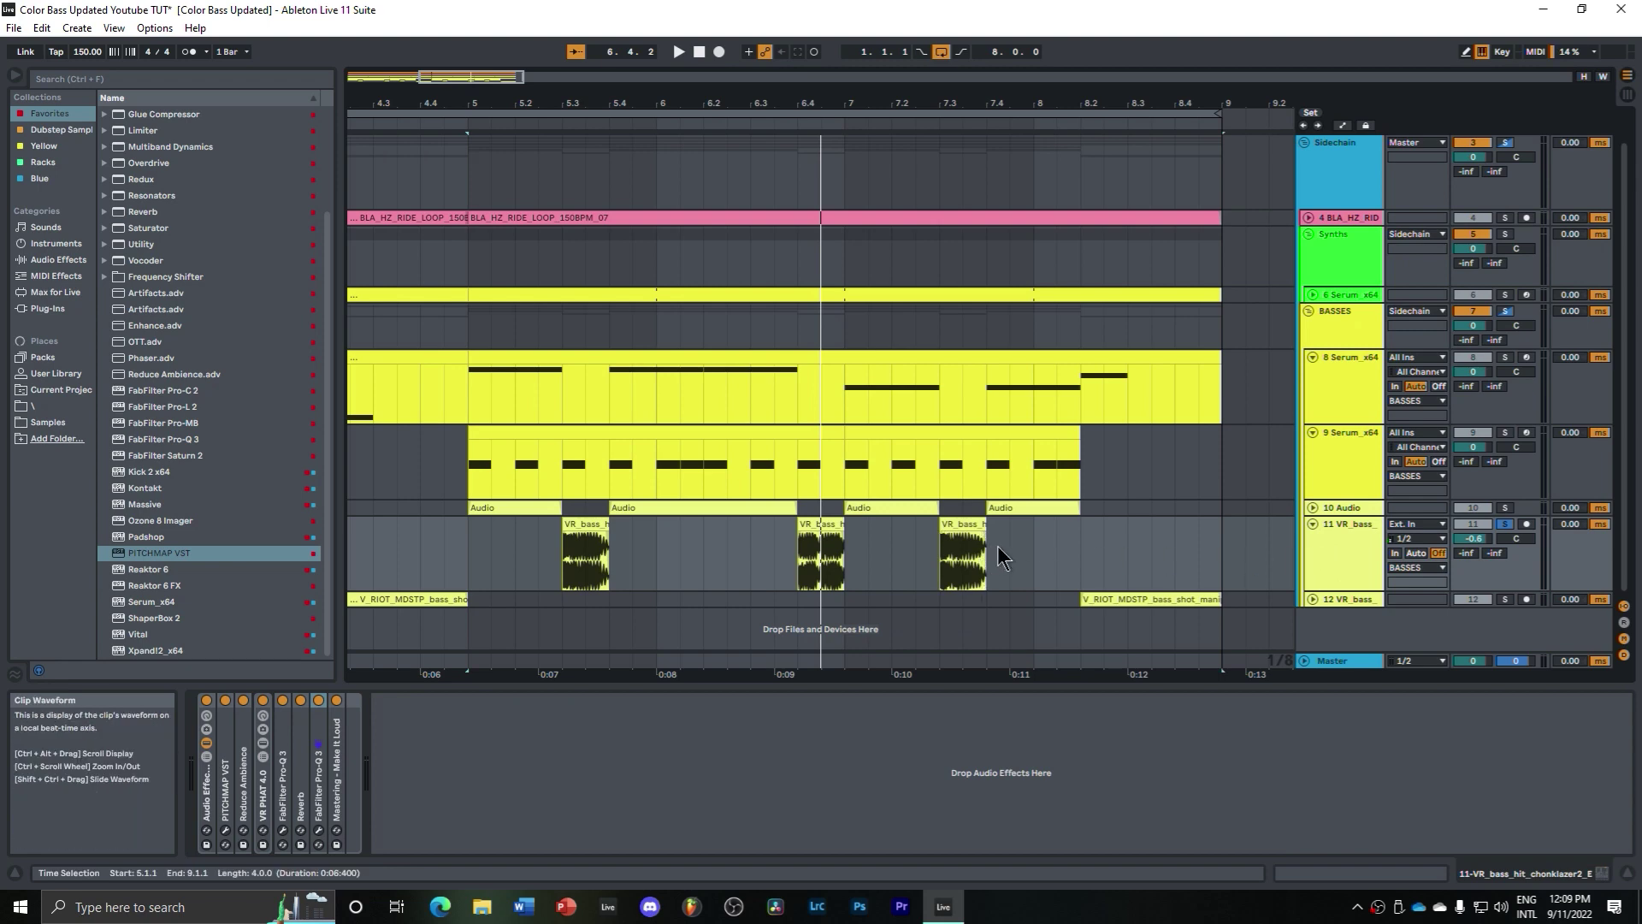
Step: Solo track 9 Serum_x64 and play the drop from bar 1
{"action": "left_click", "coordinate": [698, 51]}
{"action": "key", "text": "space"}
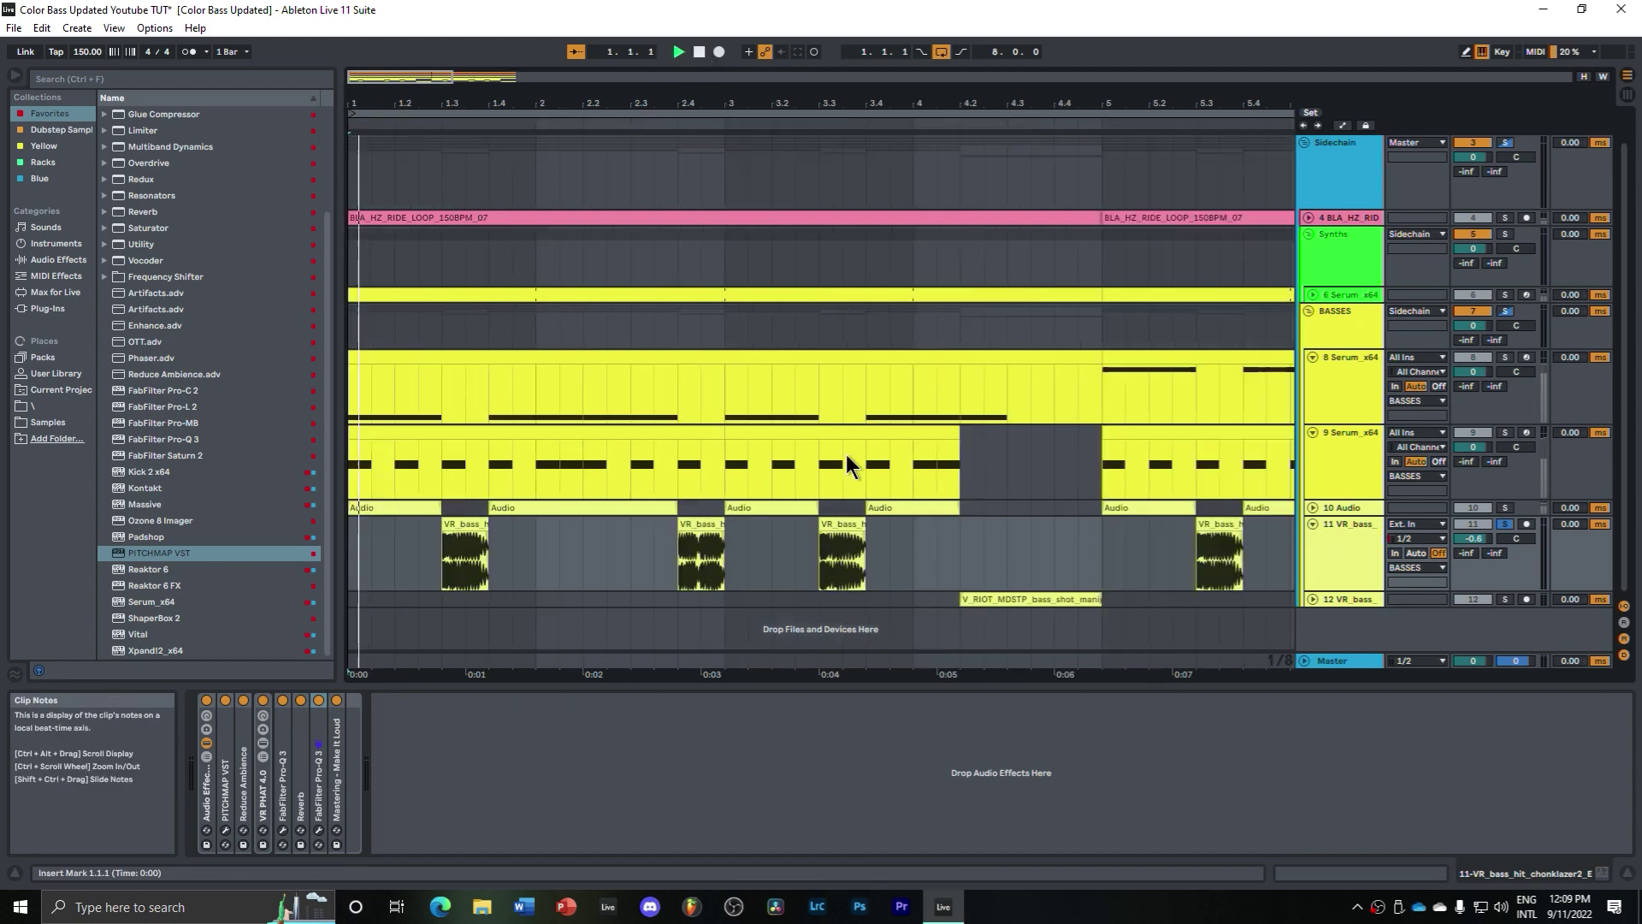
{"action": "left_click", "coordinate": [1351, 453]}
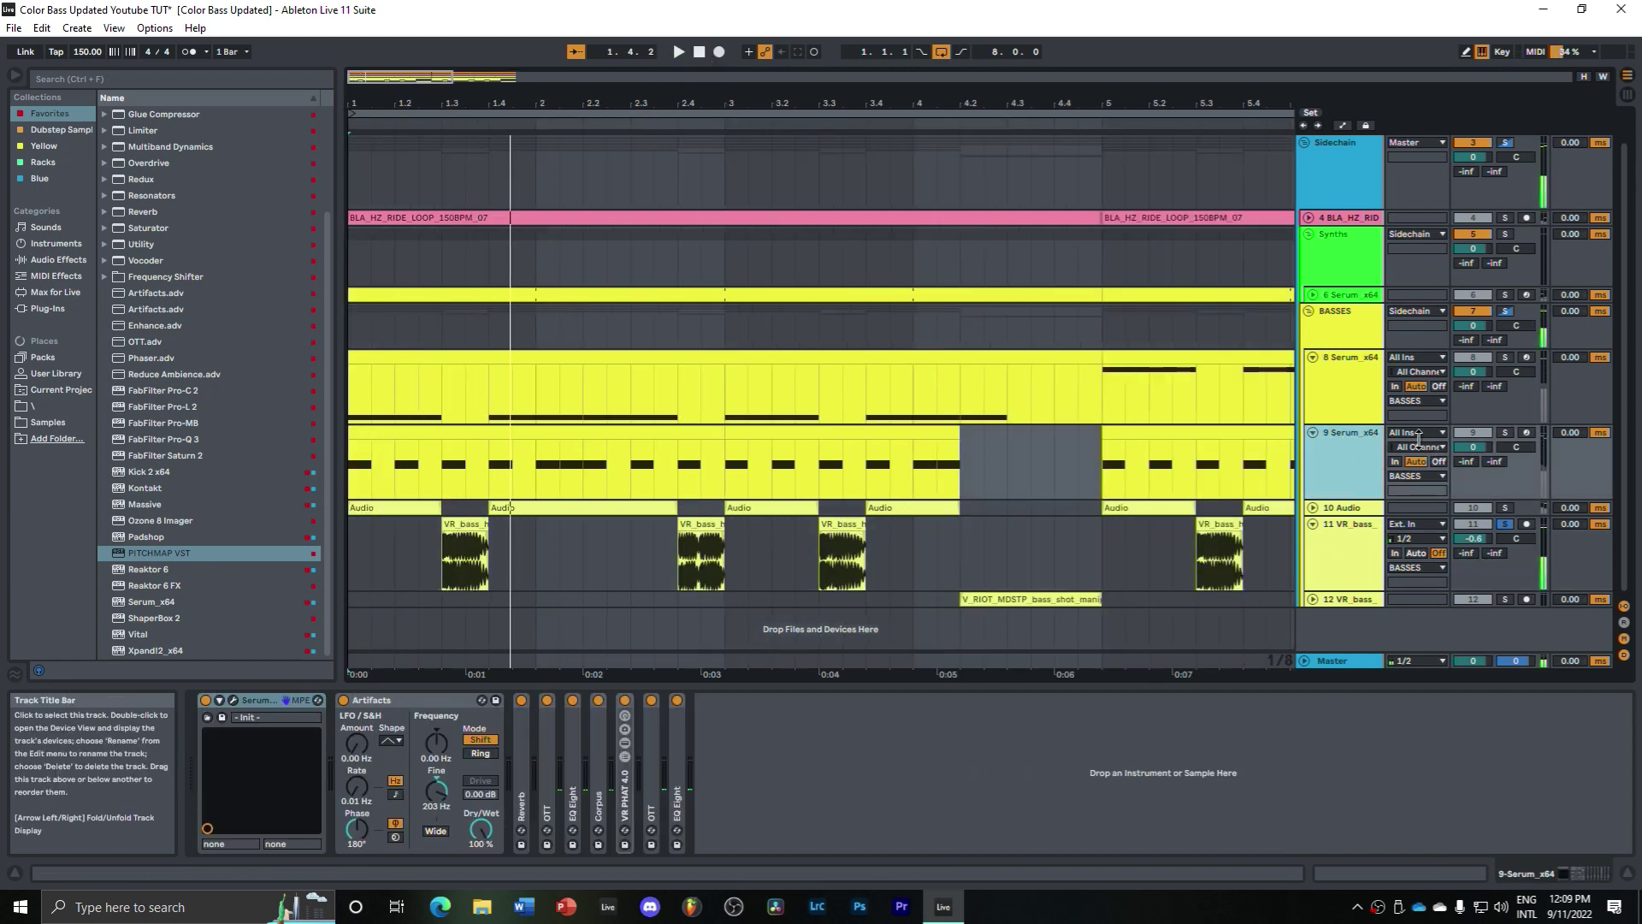
{"action": "left_click", "coordinate": [1505, 433]}
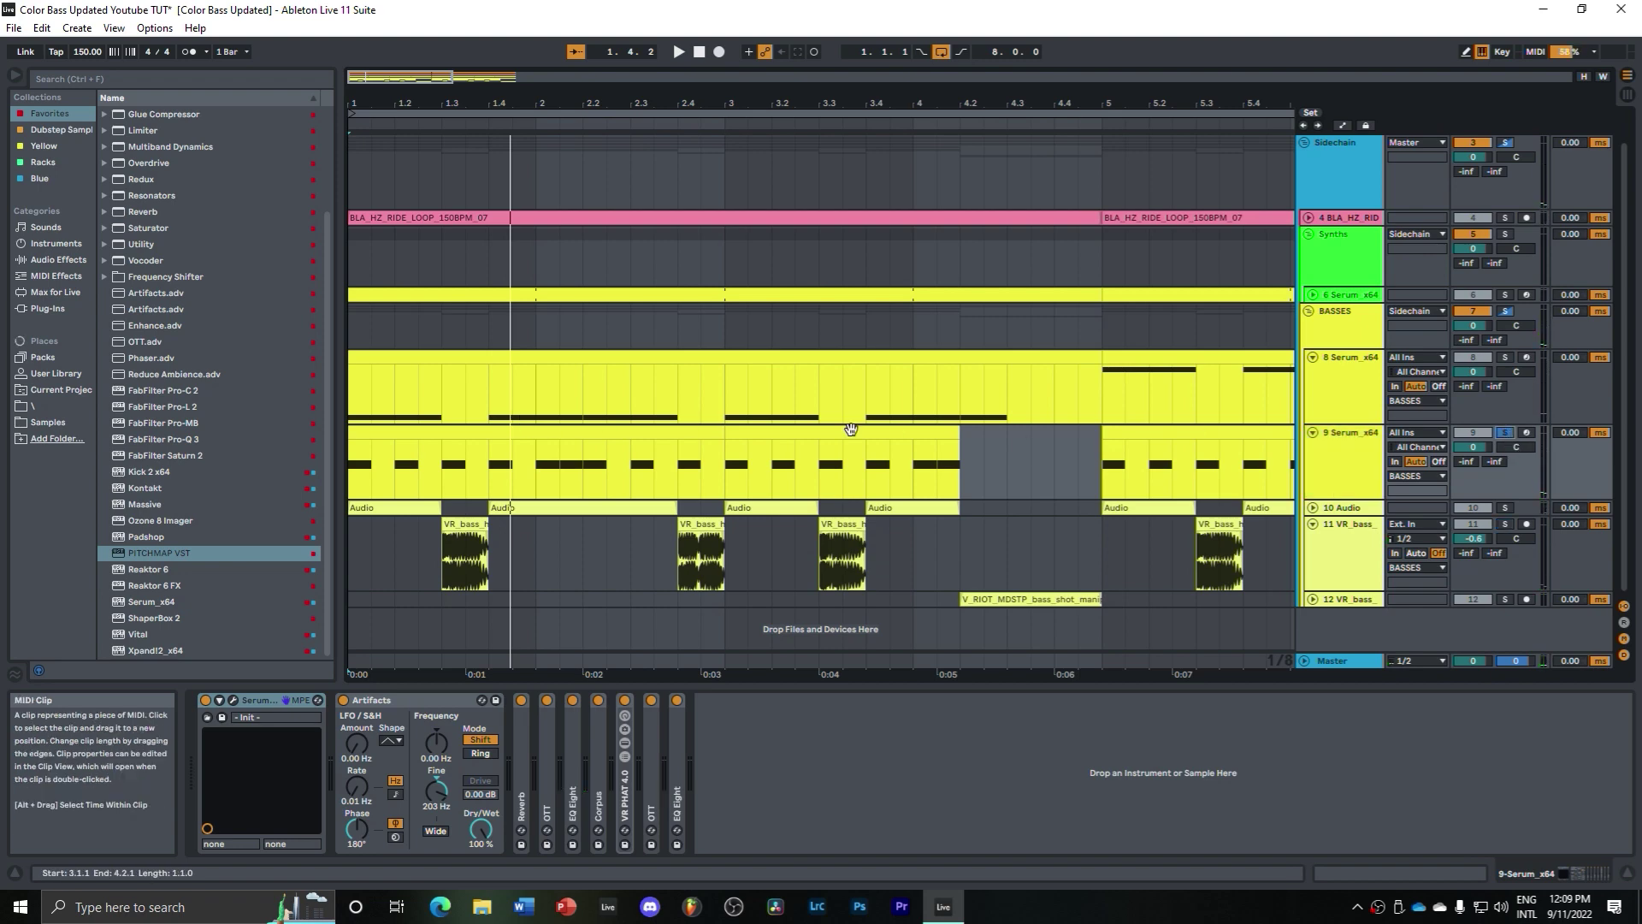
{"action": "key", "text": "space"}
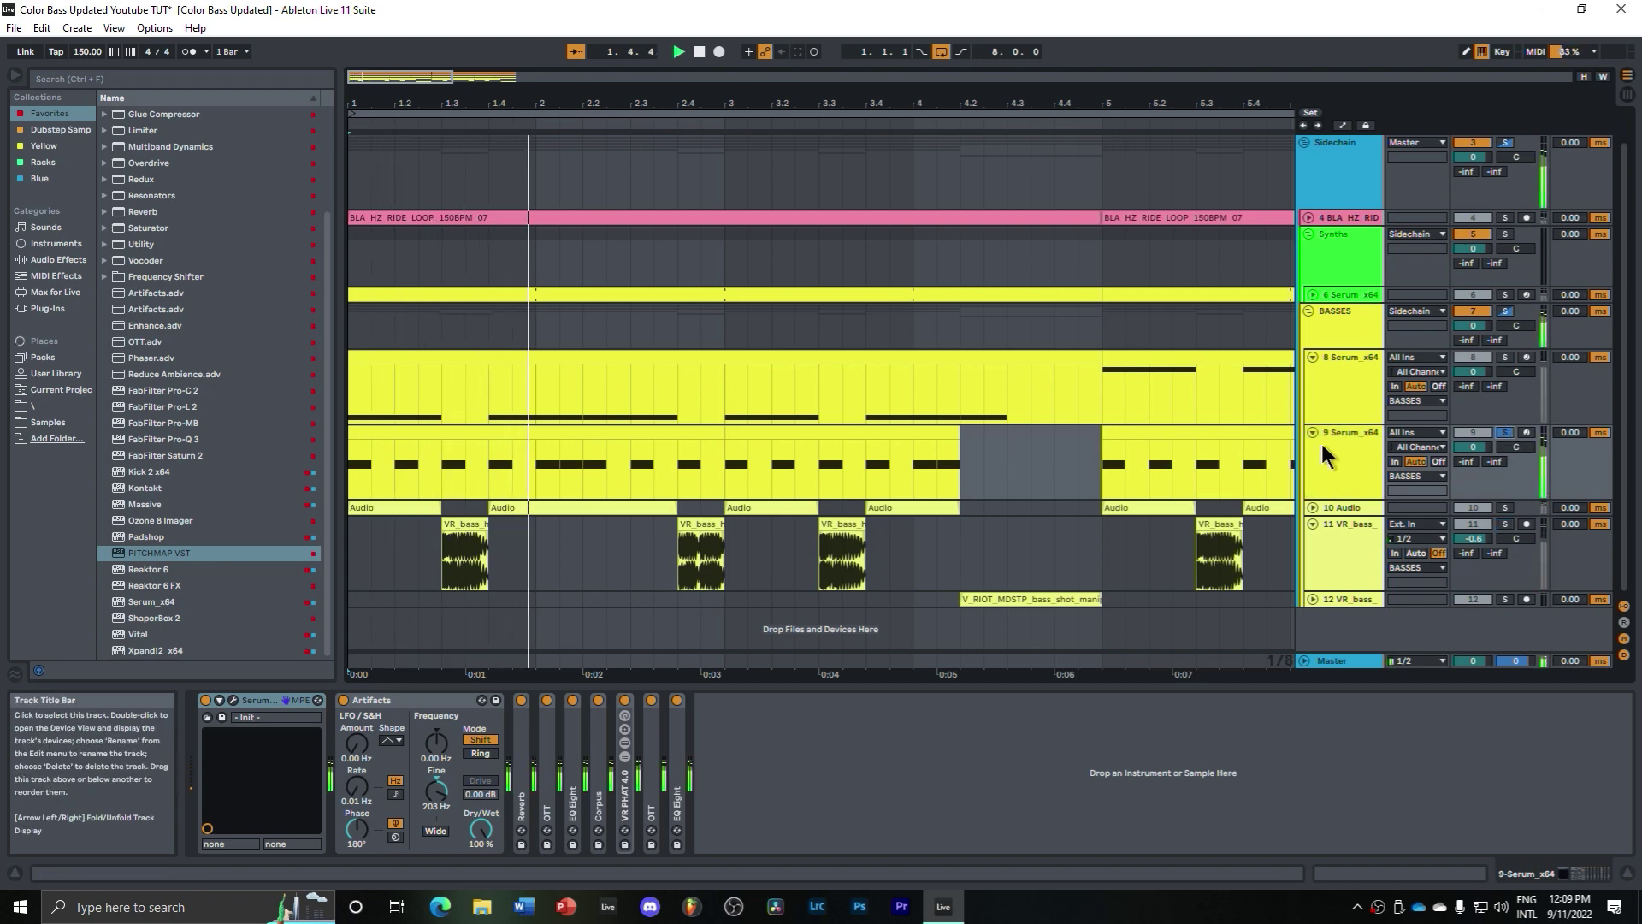
{"action": "left_click", "coordinate": [1322, 442]}
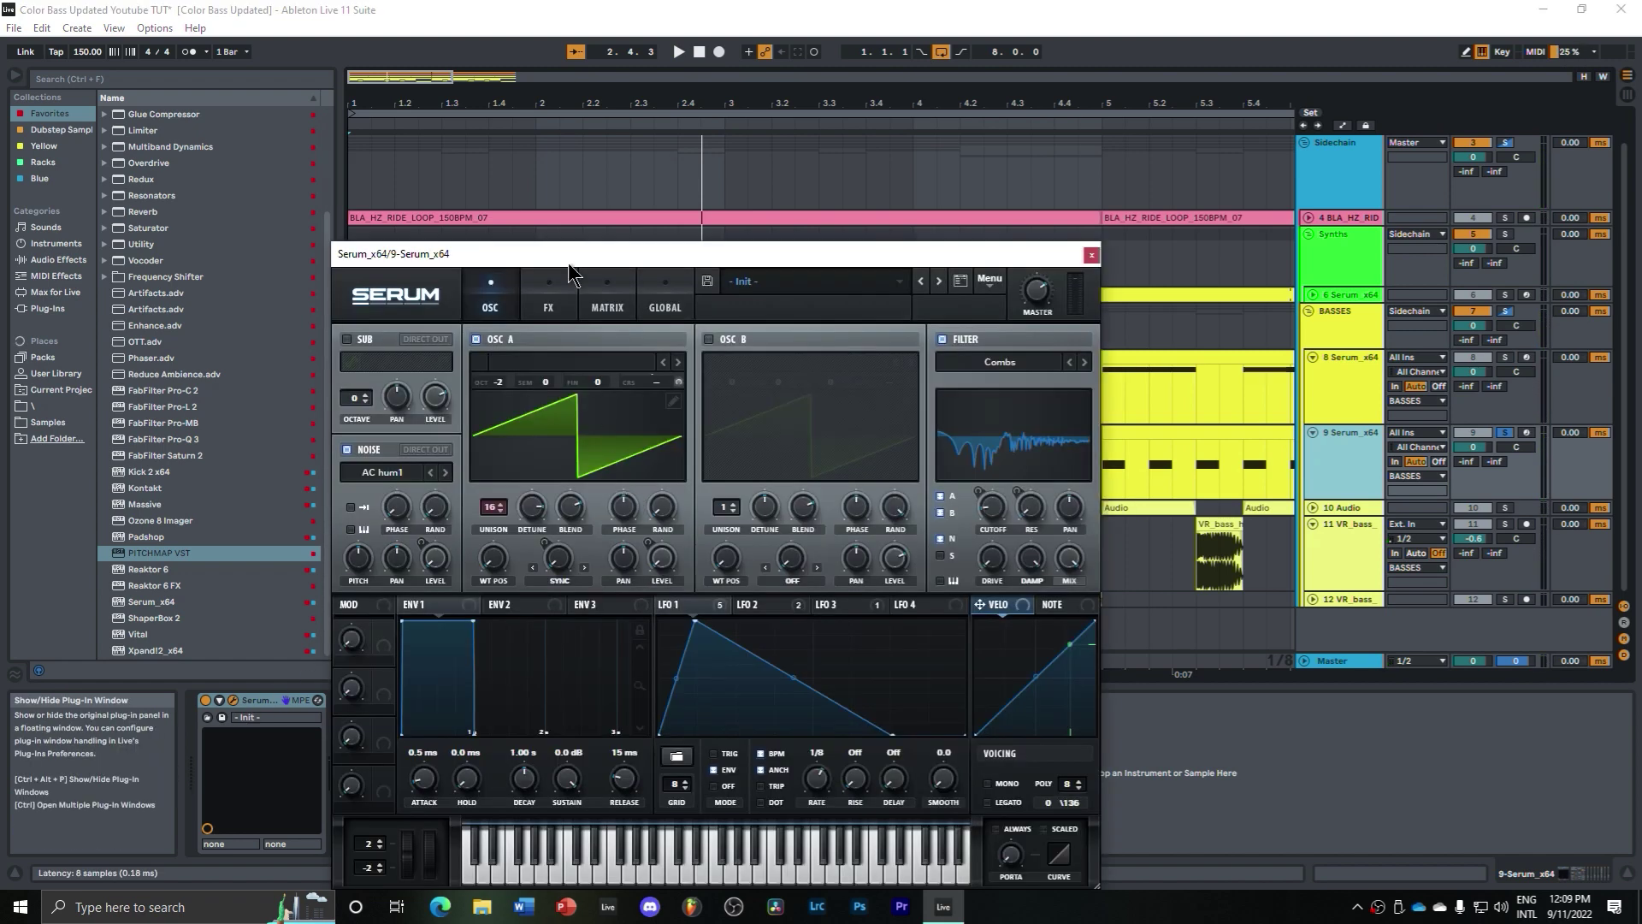
Step: Audition the Serum patch, view its FX page, and expand then fold Corpus
{"action": "left_click_drag", "start_coordinate": [568, 257], "coordinate": [491, 162]}
{"action": "key", "text": "space"}
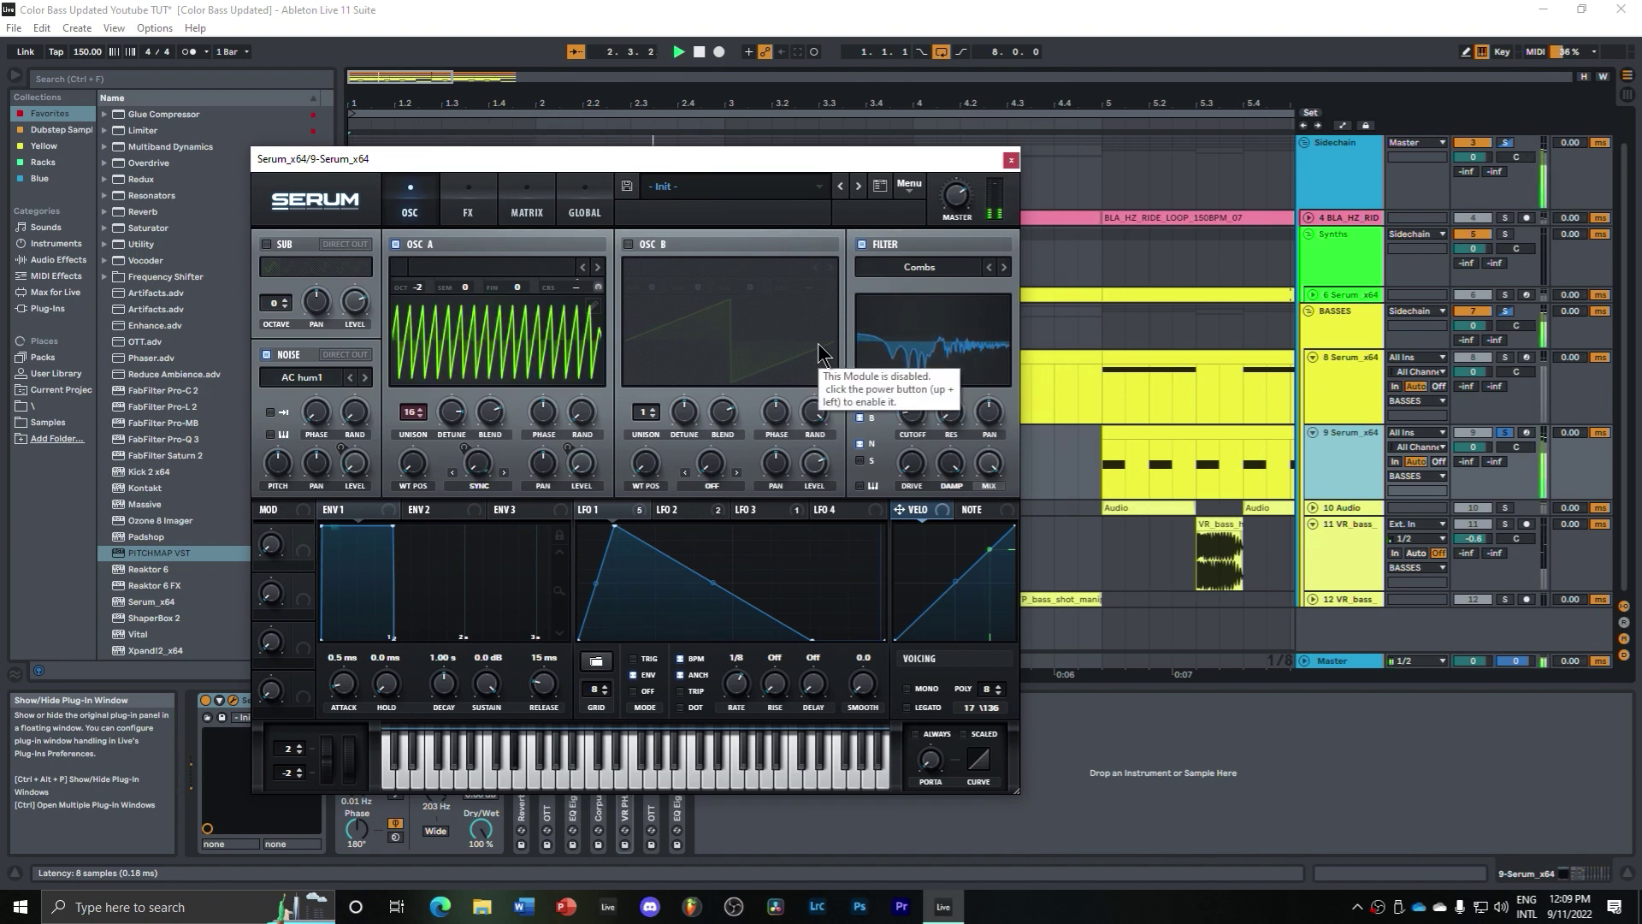
{"action": "left_click", "coordinate": [1011, 160]}
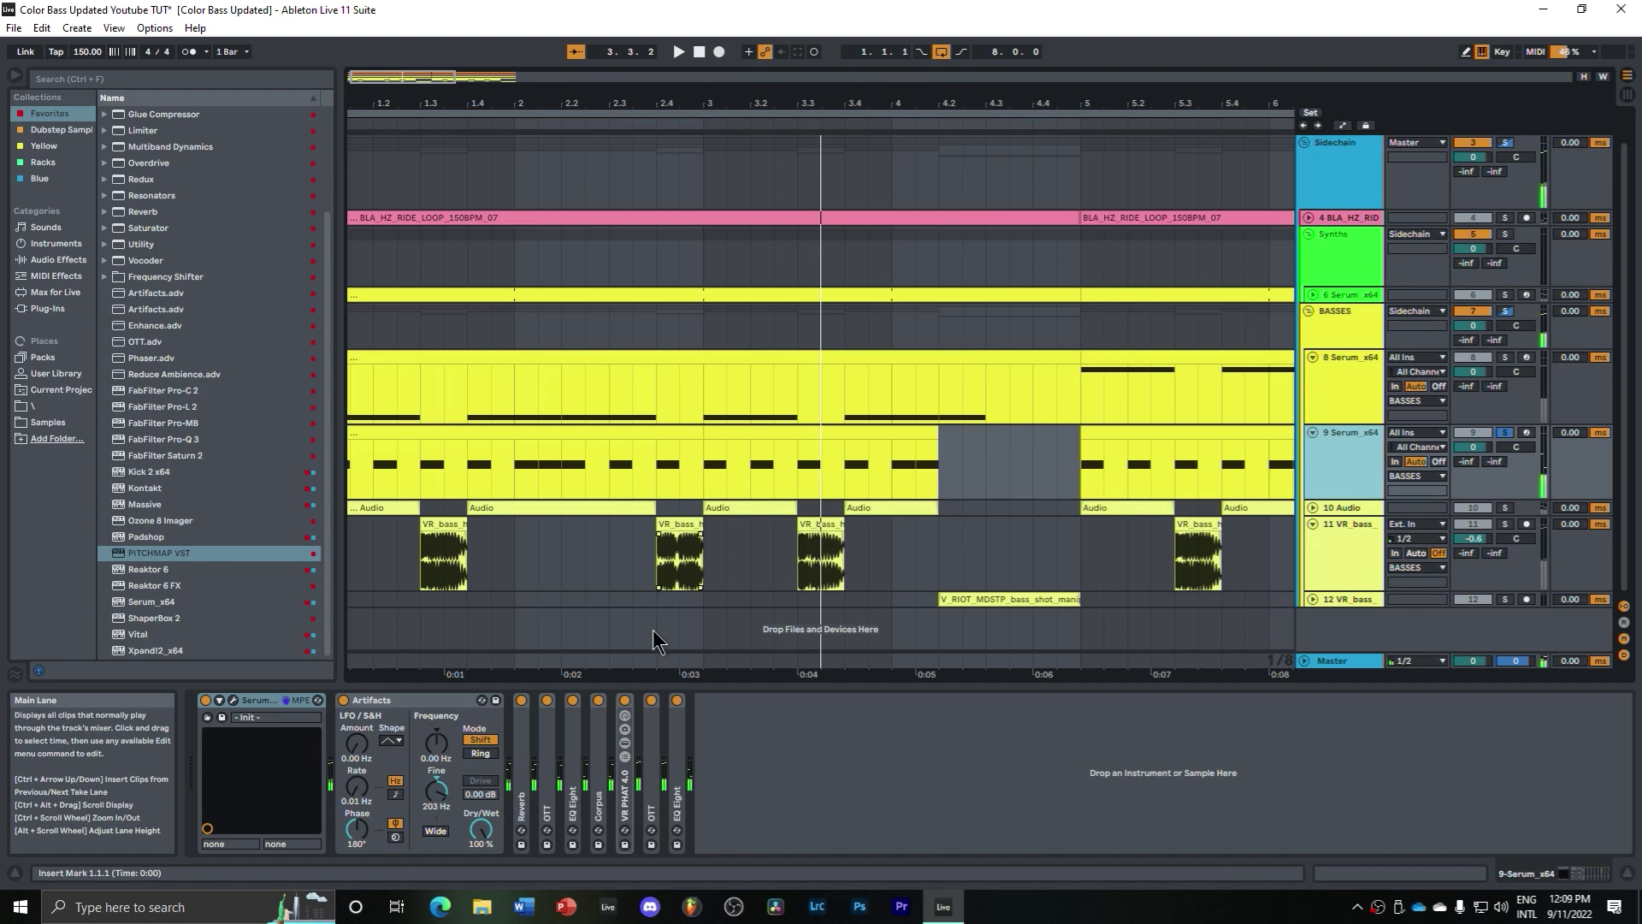
{"action": "double_click", "coordinate": [599, 770]}
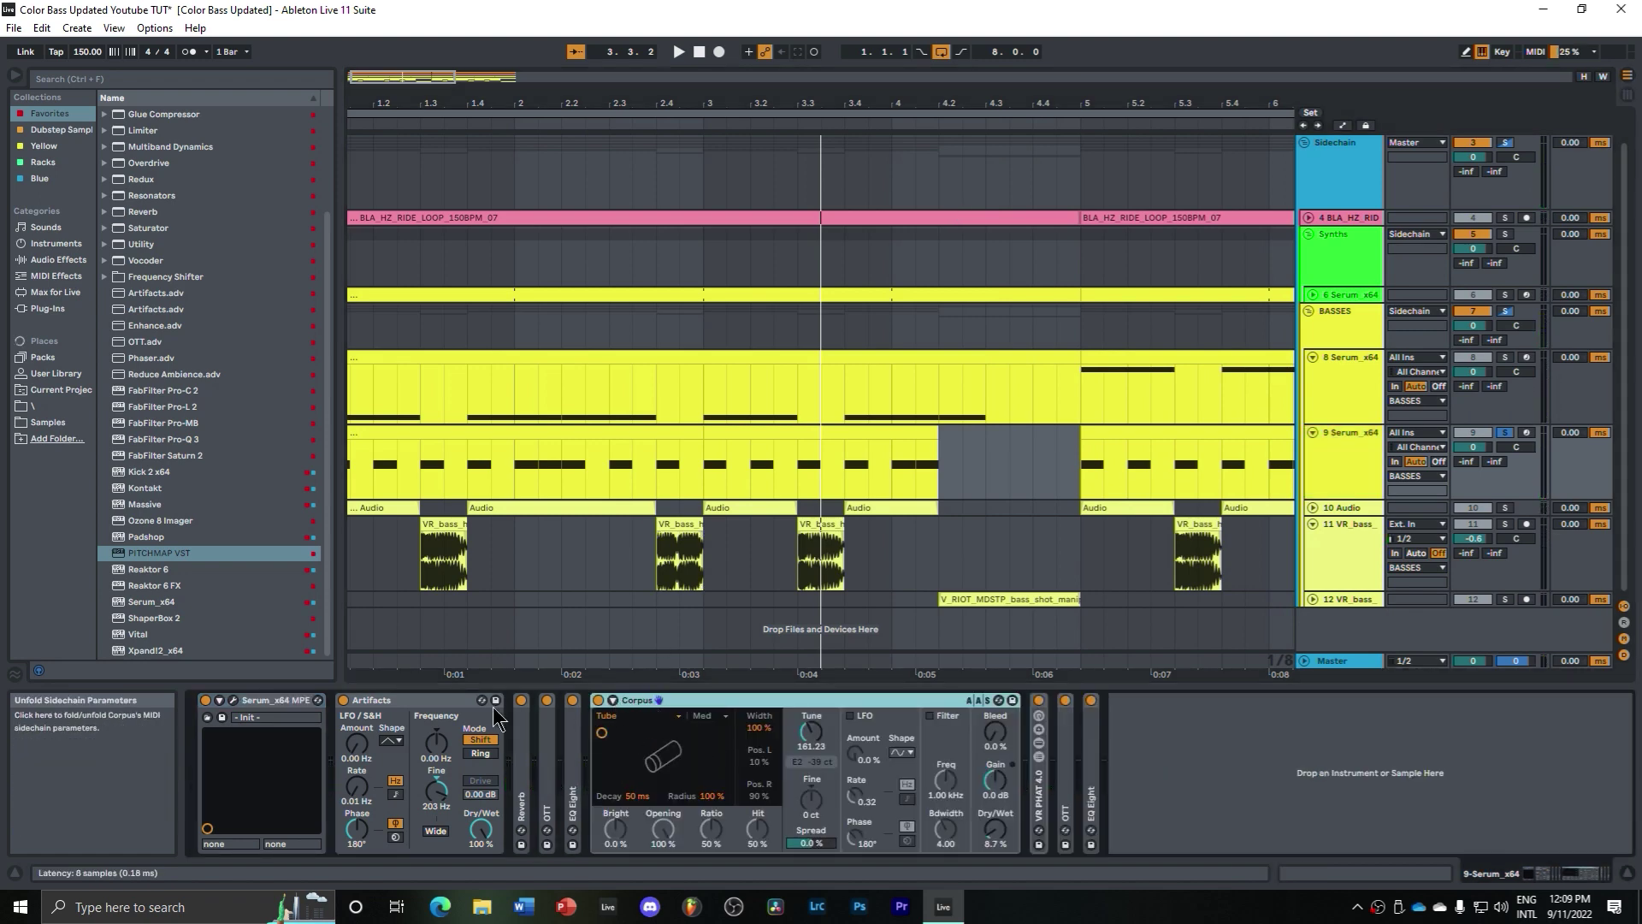
{"action": "left_click", "coordinate": [233, 700]}
{"action": "left_click", "coordinate": [468, 212]}
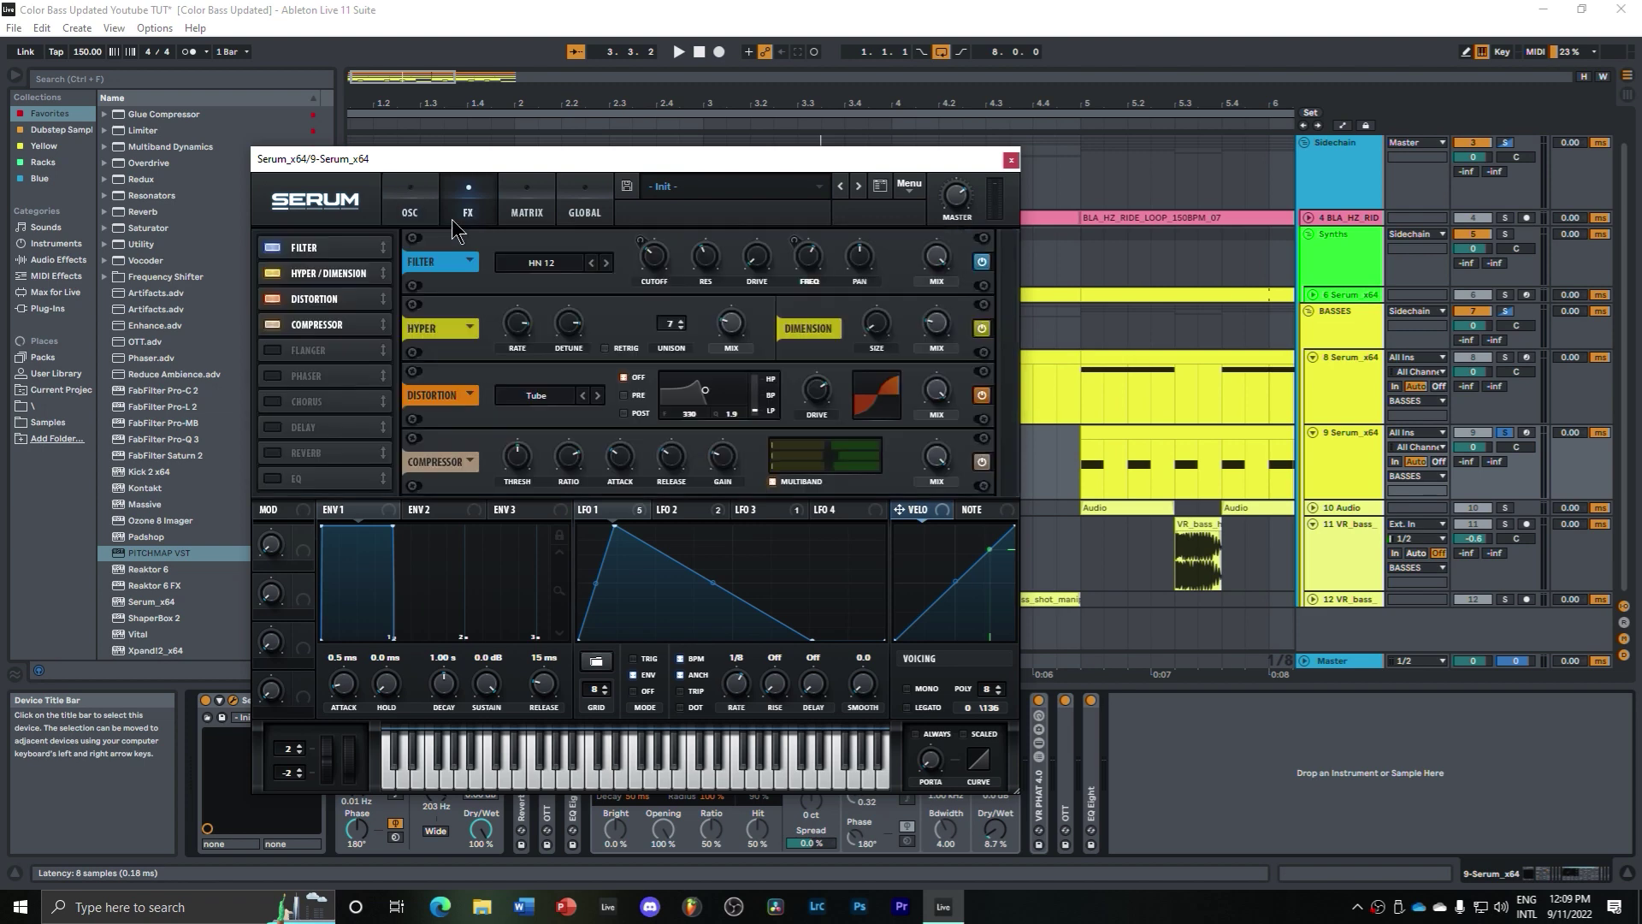
{"action": "left_click", "coordinate": [1010, 160]}
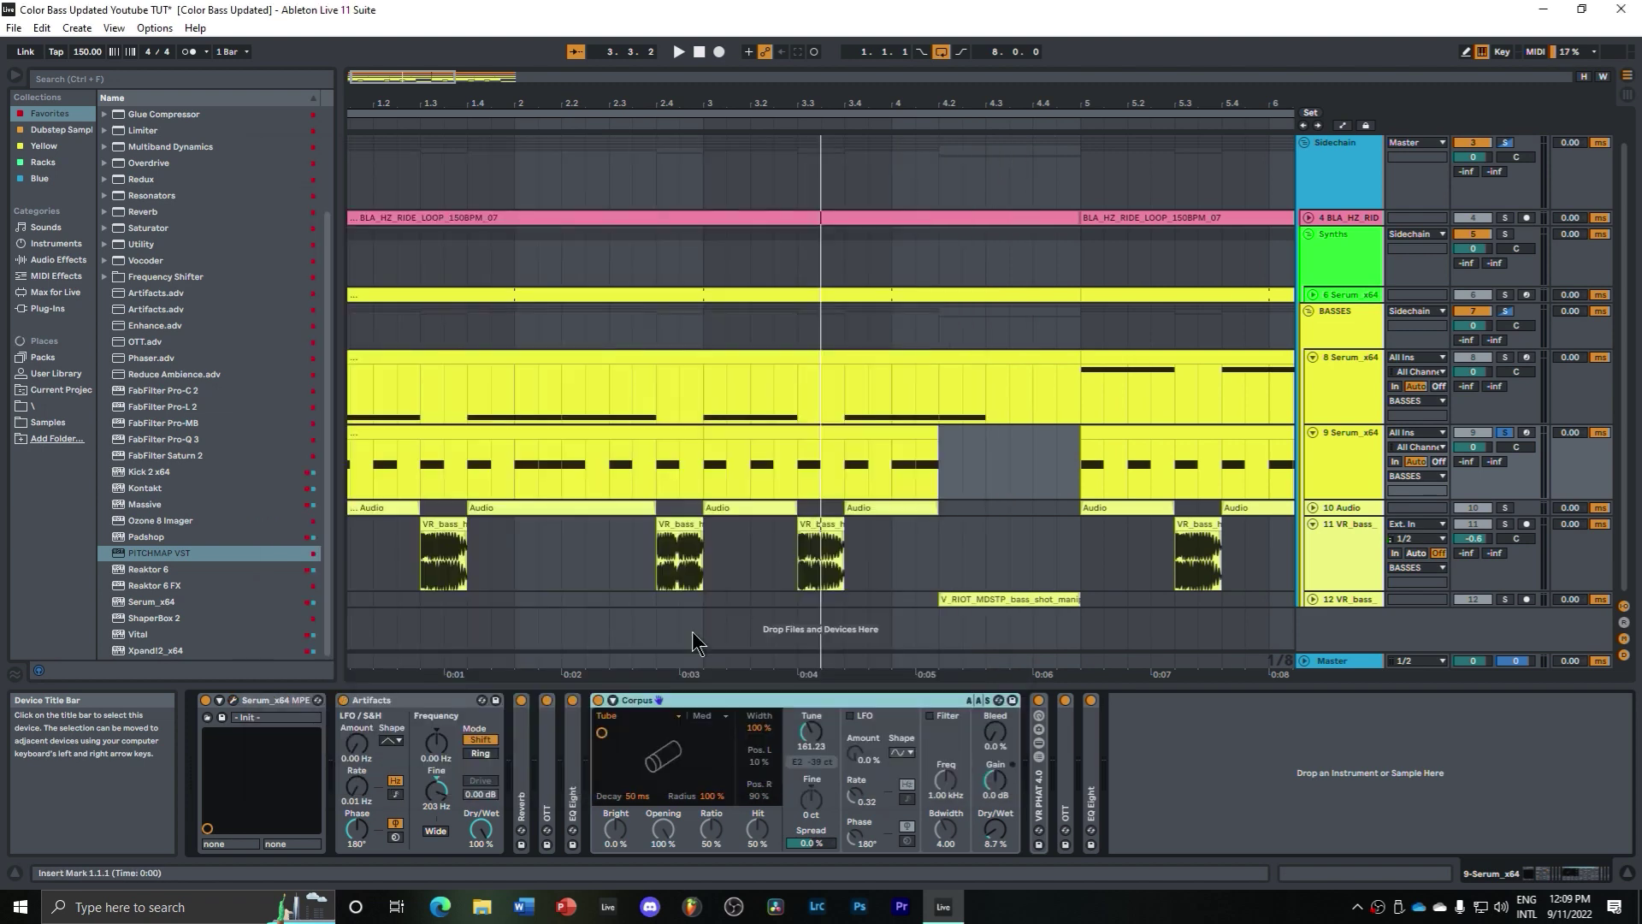
{"action": "double_click", "coordinate": [666, 702]}
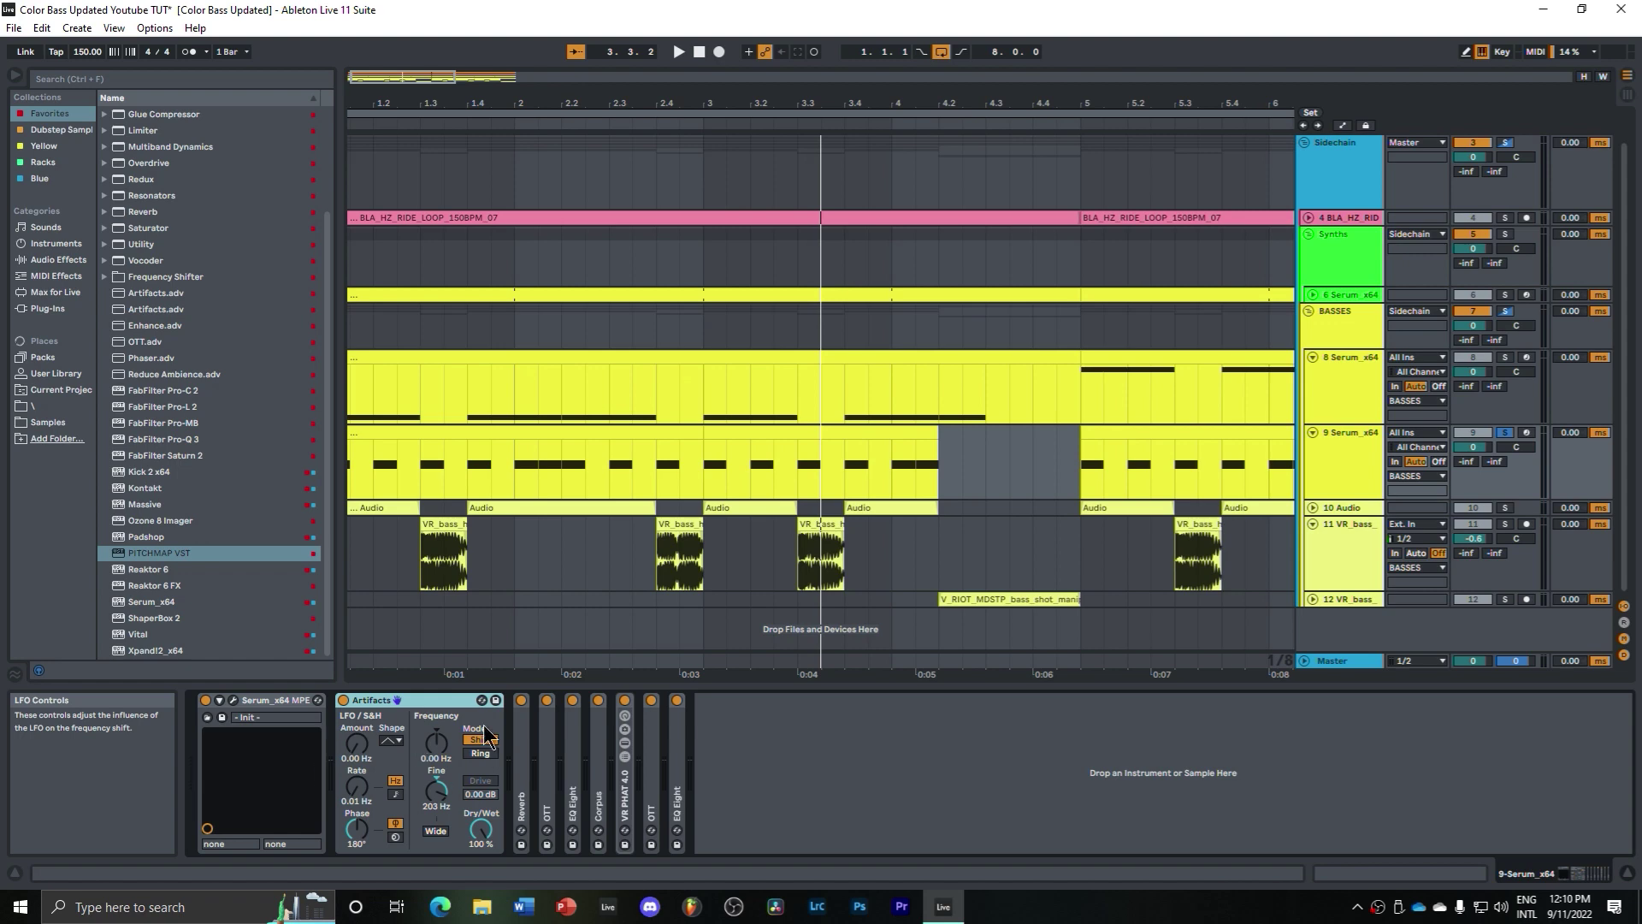
Step: Insert Shifter between Reverb and OTT, set to Freq mode with Fine at 203 Hz, and play
{"action": "double_click", "coordinate": [412, 703]}
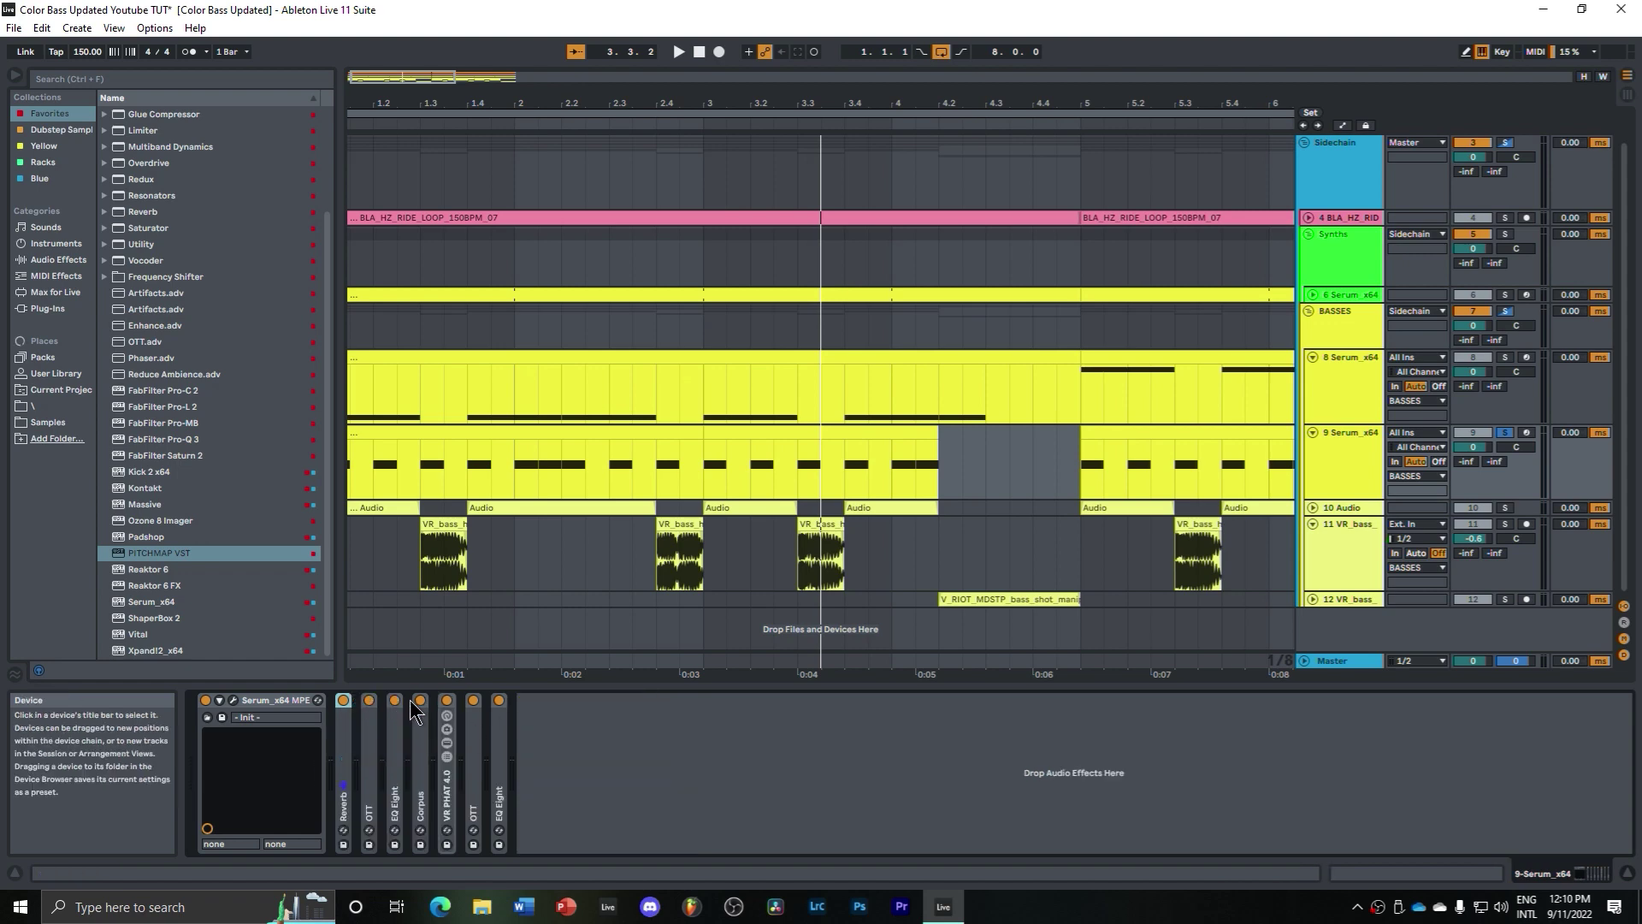
{"action": "left_click", "coordinate": [64, 260]}
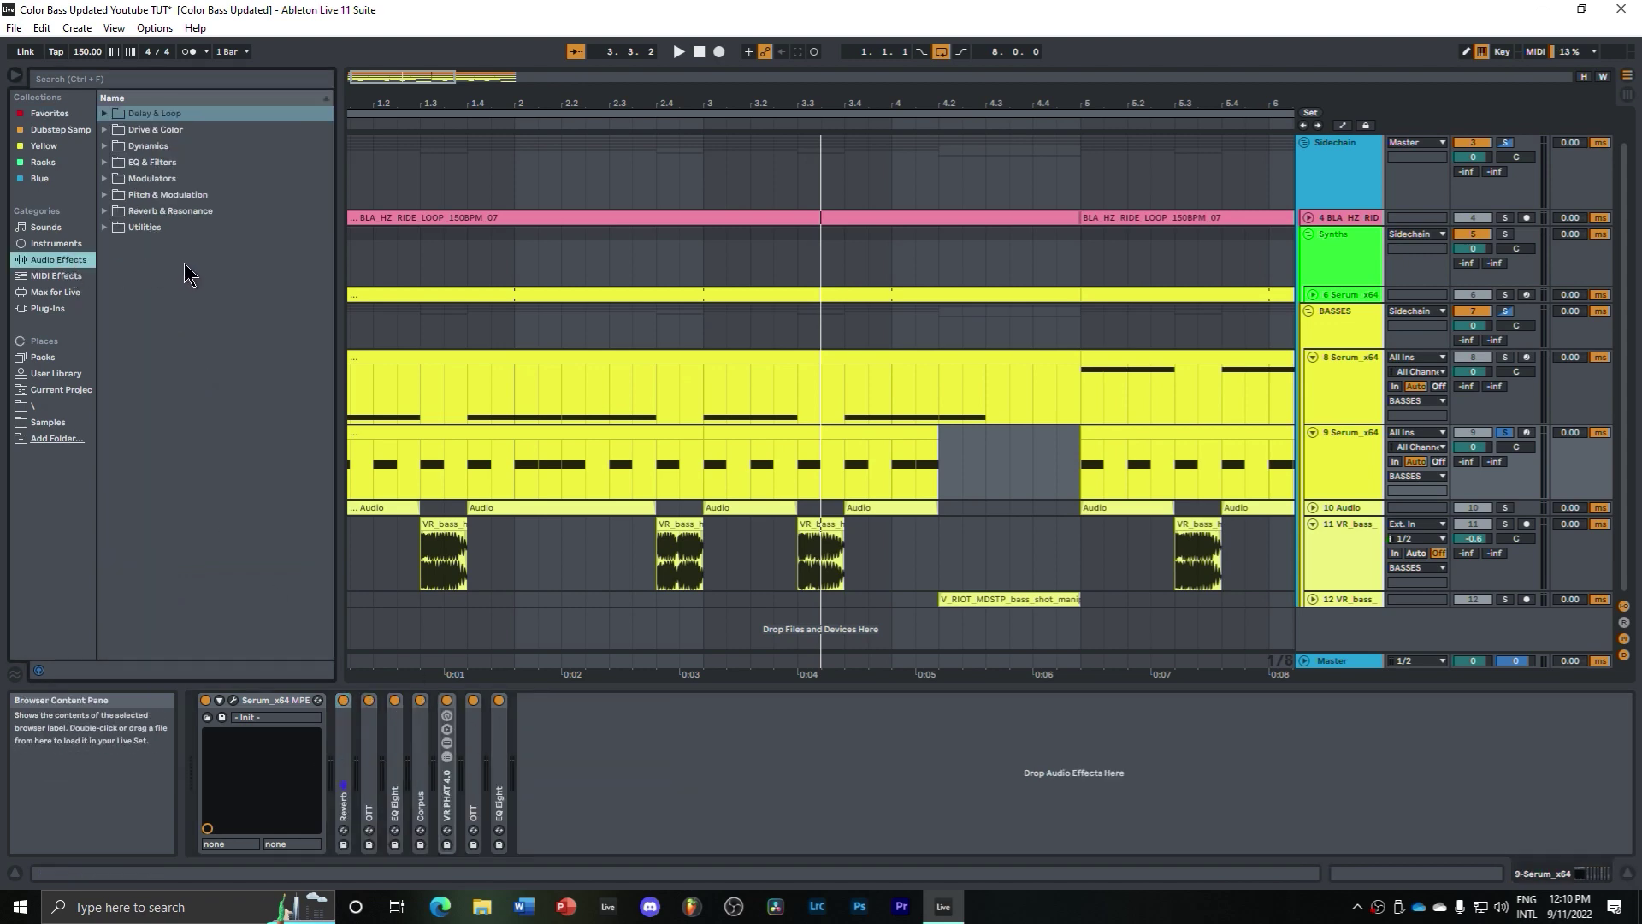
{"action": "left_click", "coordinate": [106, 196]}
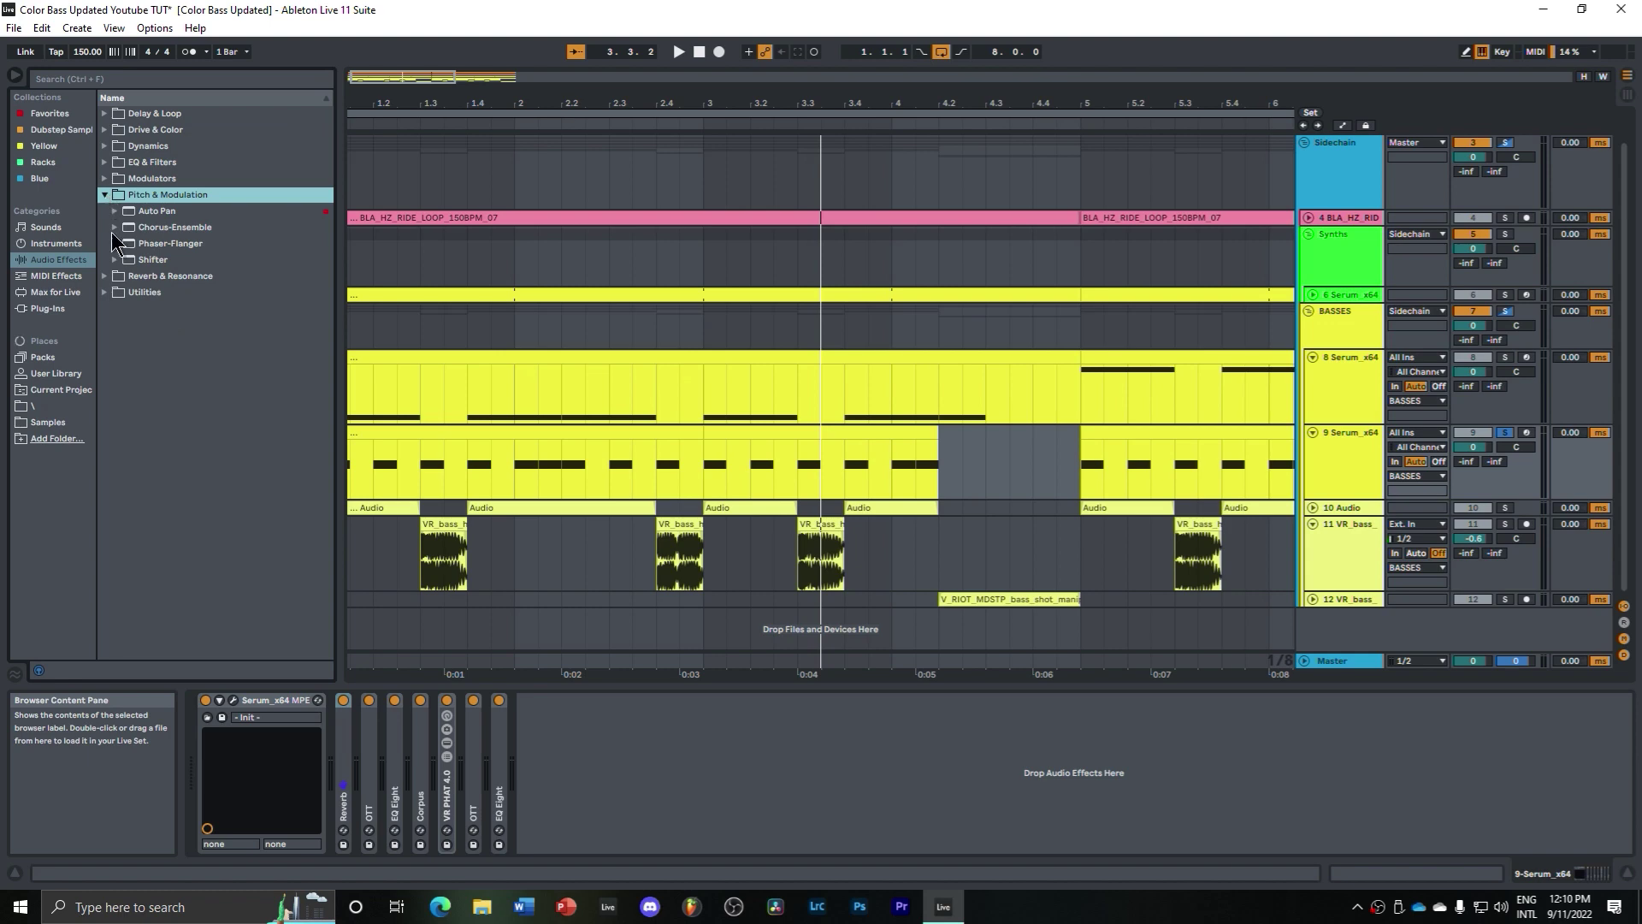
{"action": "left_click_drag", "start_coordinate": [138, 262], "coordinate": [372, 801]}
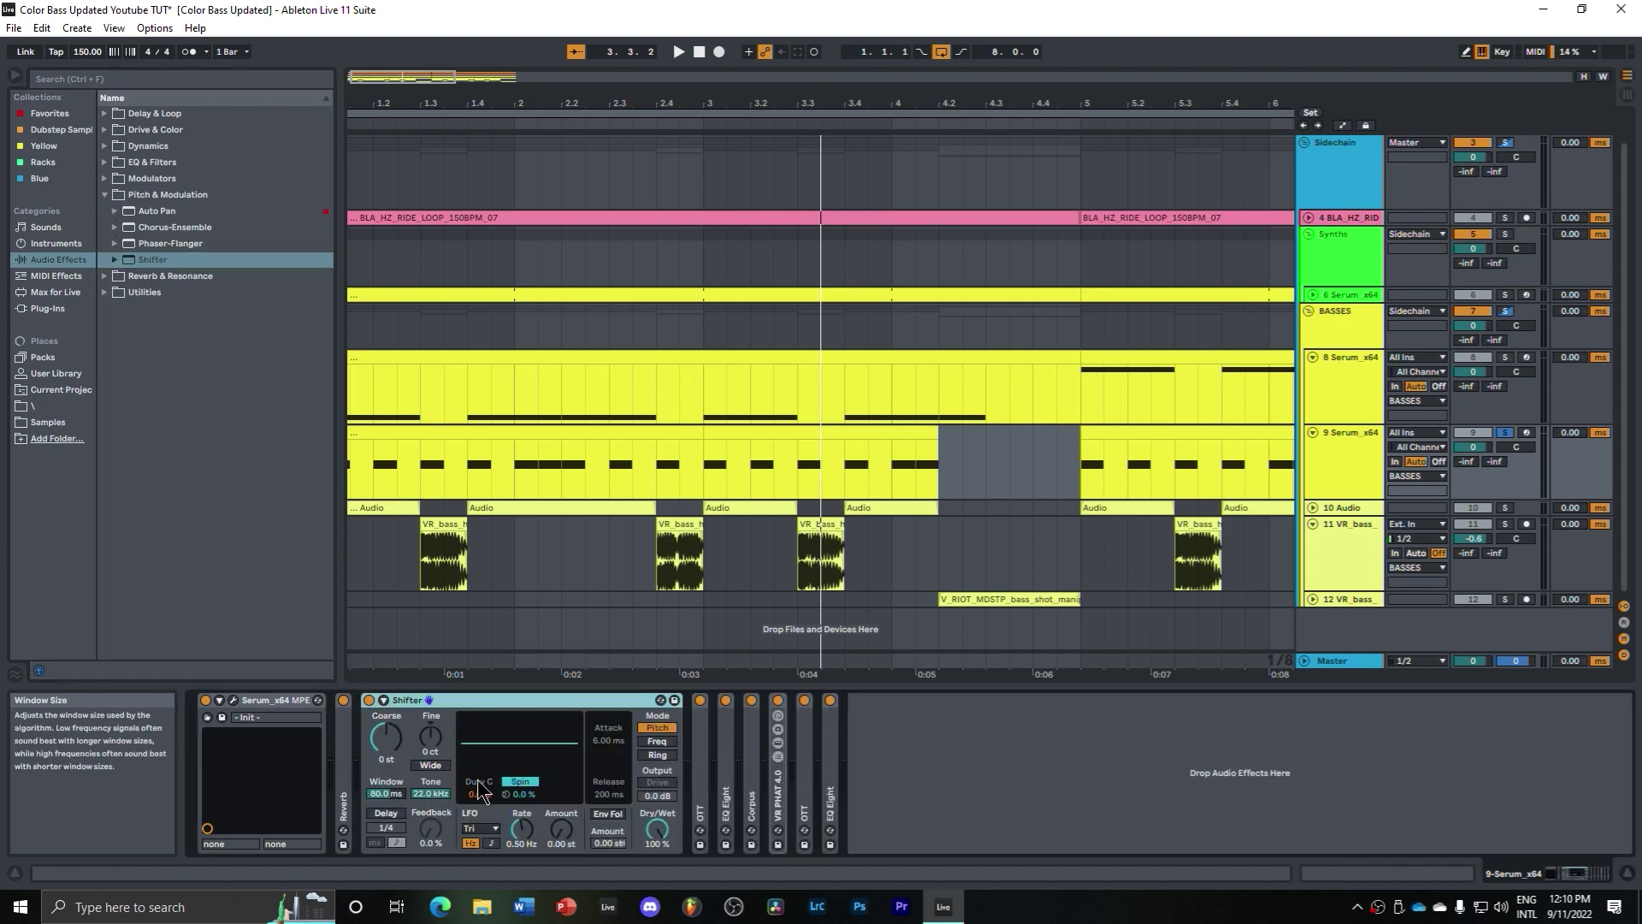
{"action": "left_click_drag", "start_coordinate": [431, 735], "coordinate": [431, 727]}
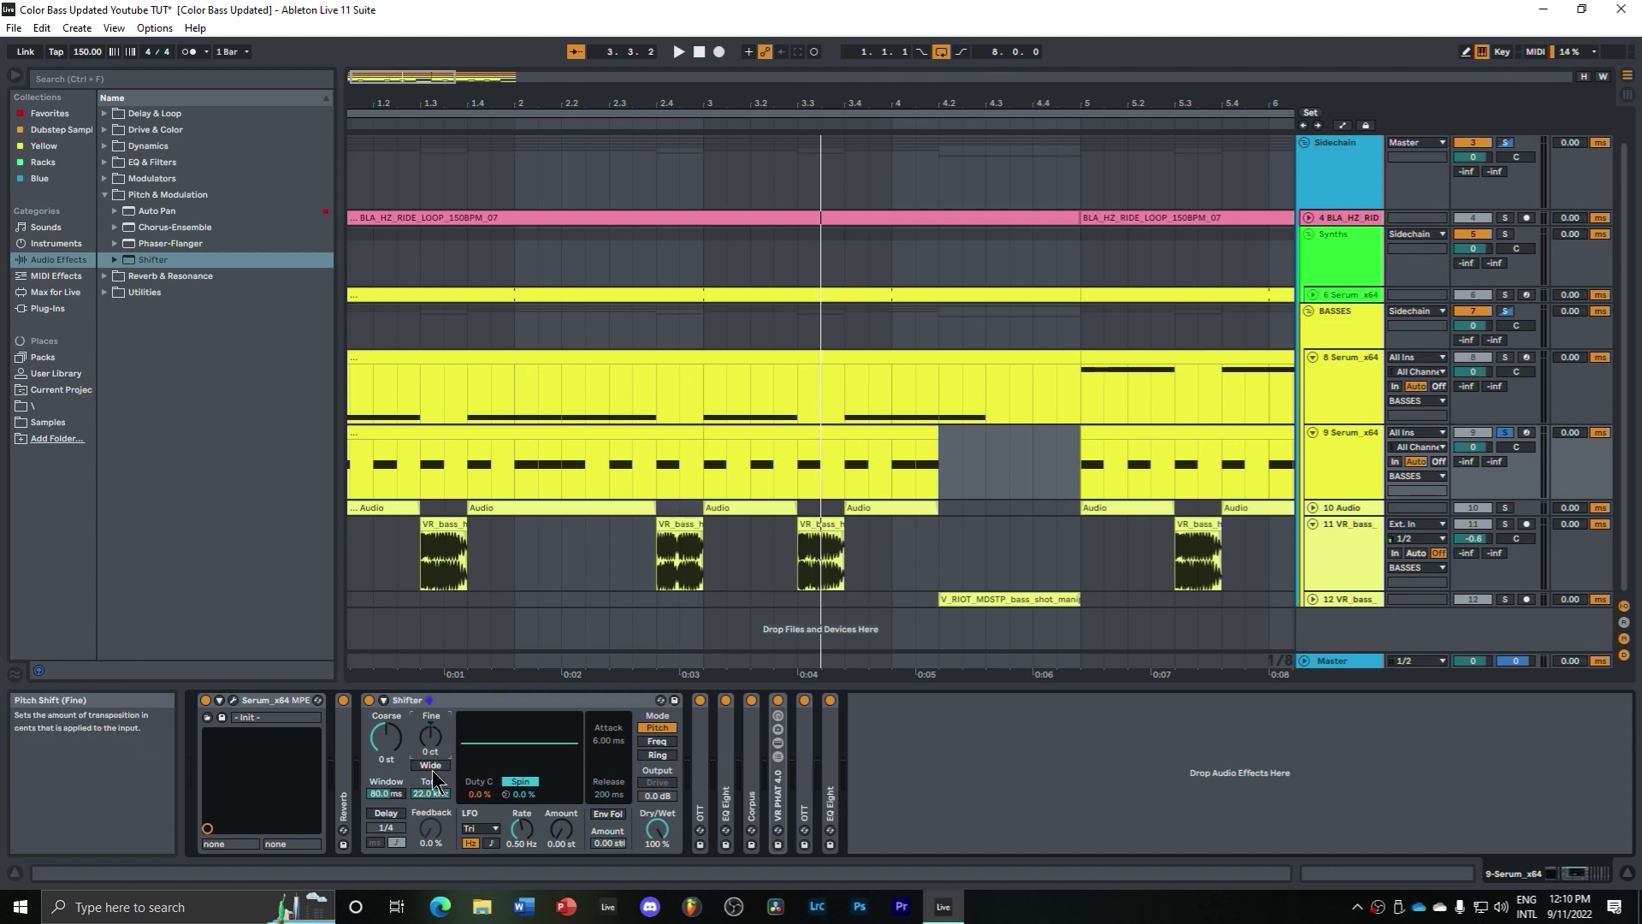
{"action": "left_click", "coordinate": [672, 741]}
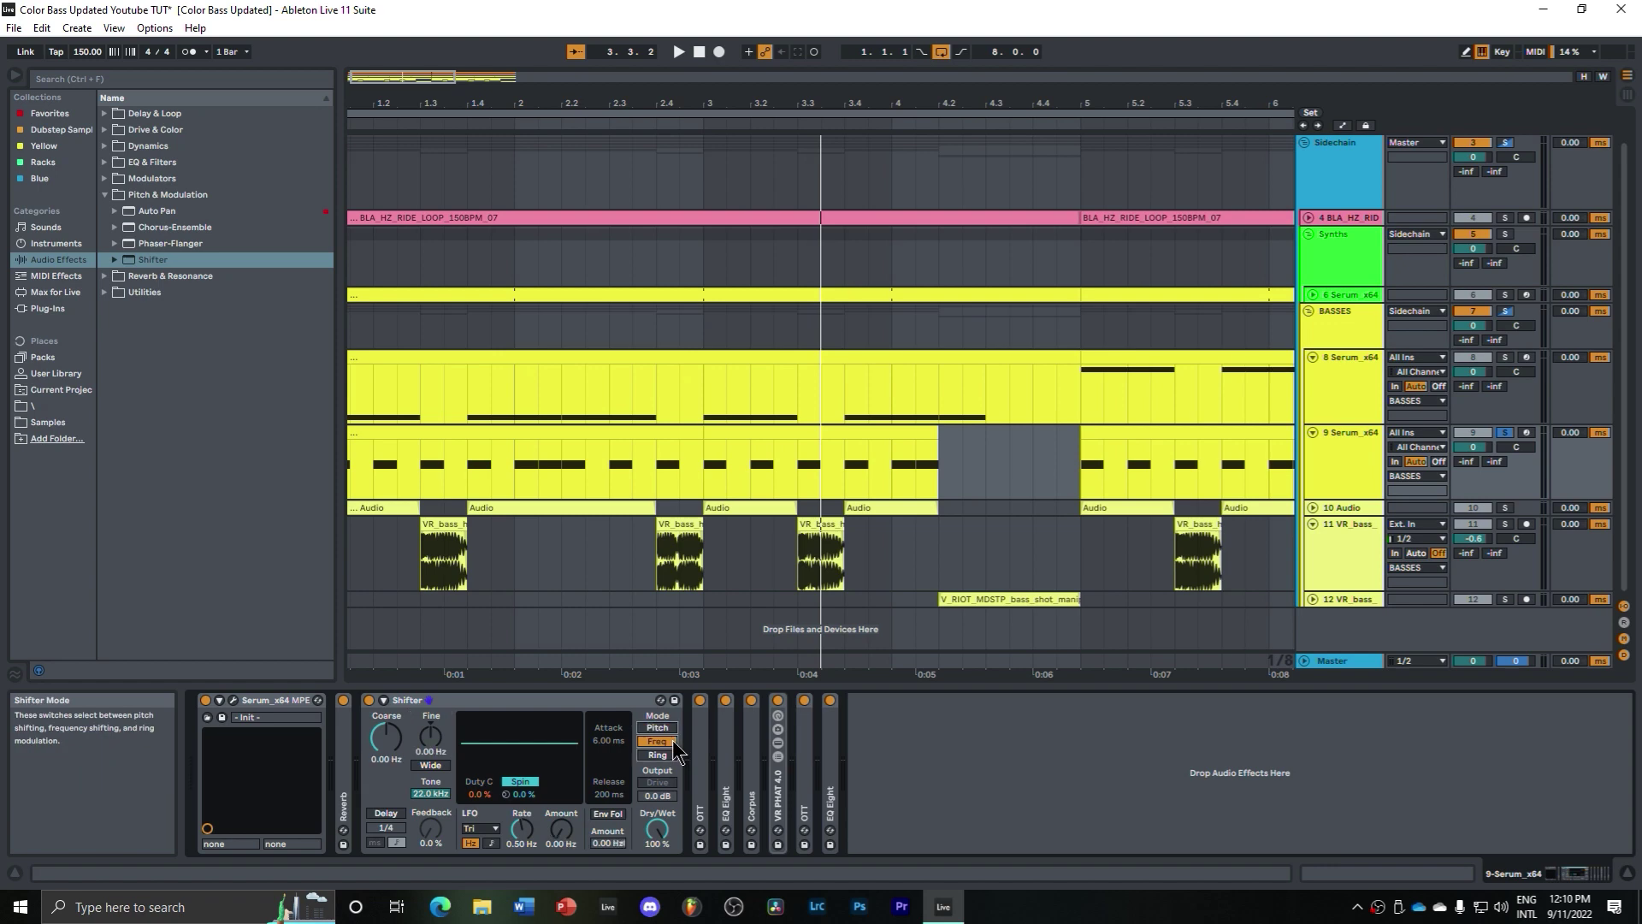
{"action": "left_click_drag", "start_coordinate": [431, 735], "coordinate": [431, 732]}
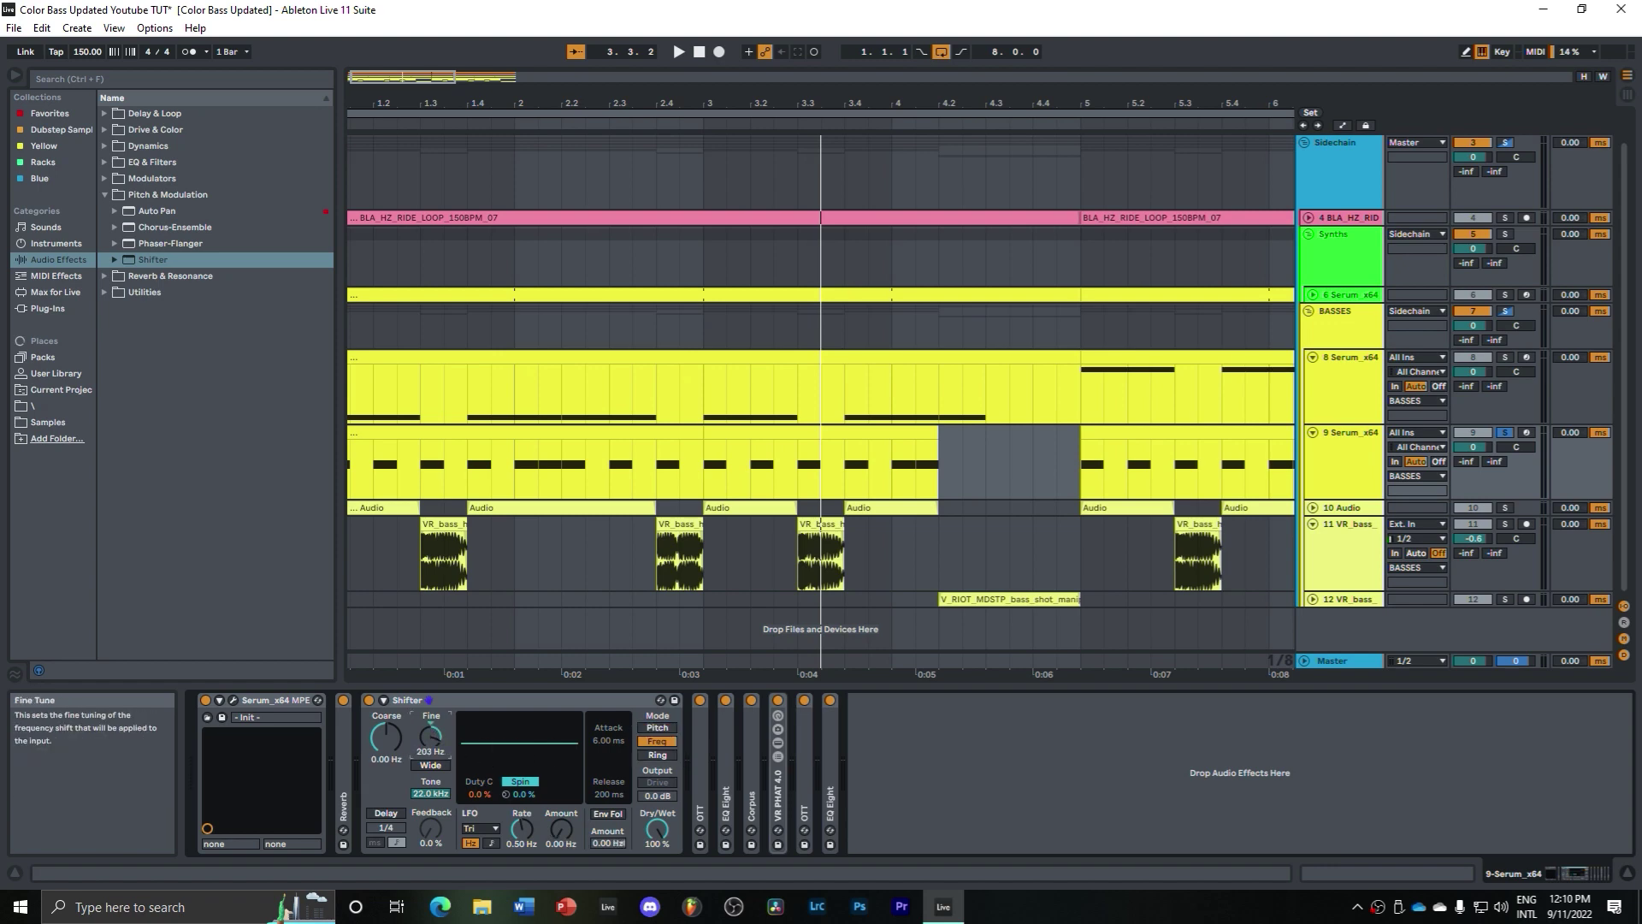
{"action": "key", "text": "space"}
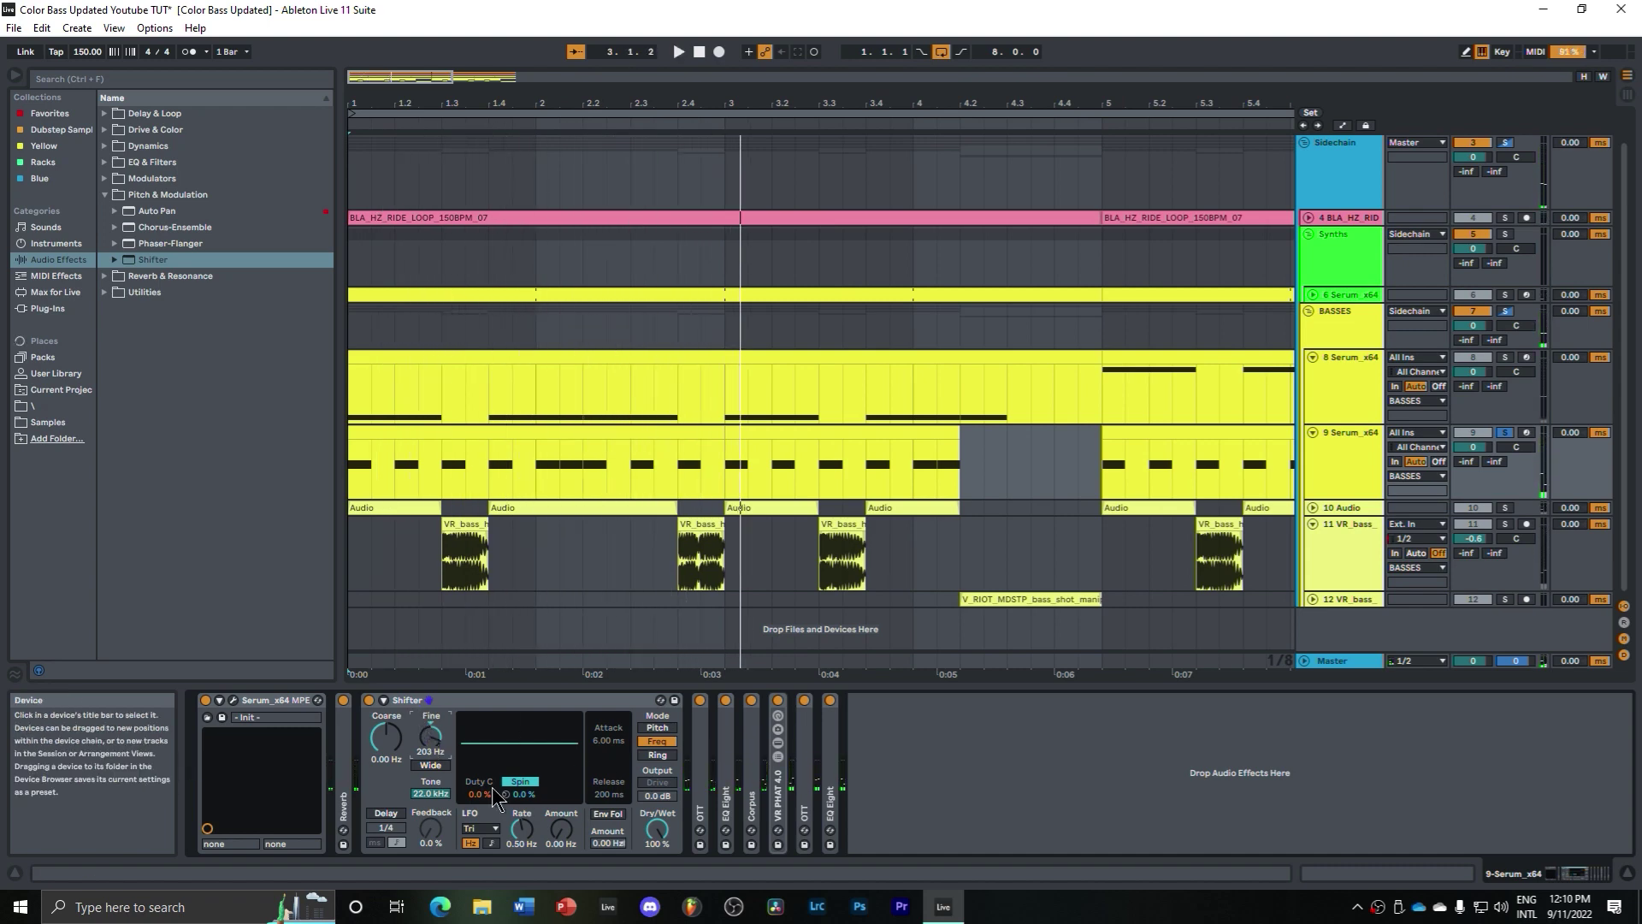
Step: Try Shifter's Ring and Pitch modes, return it to Freq at 203 Hz, and fold it
{"action": "double_click", "coordinate": [432, 706]}
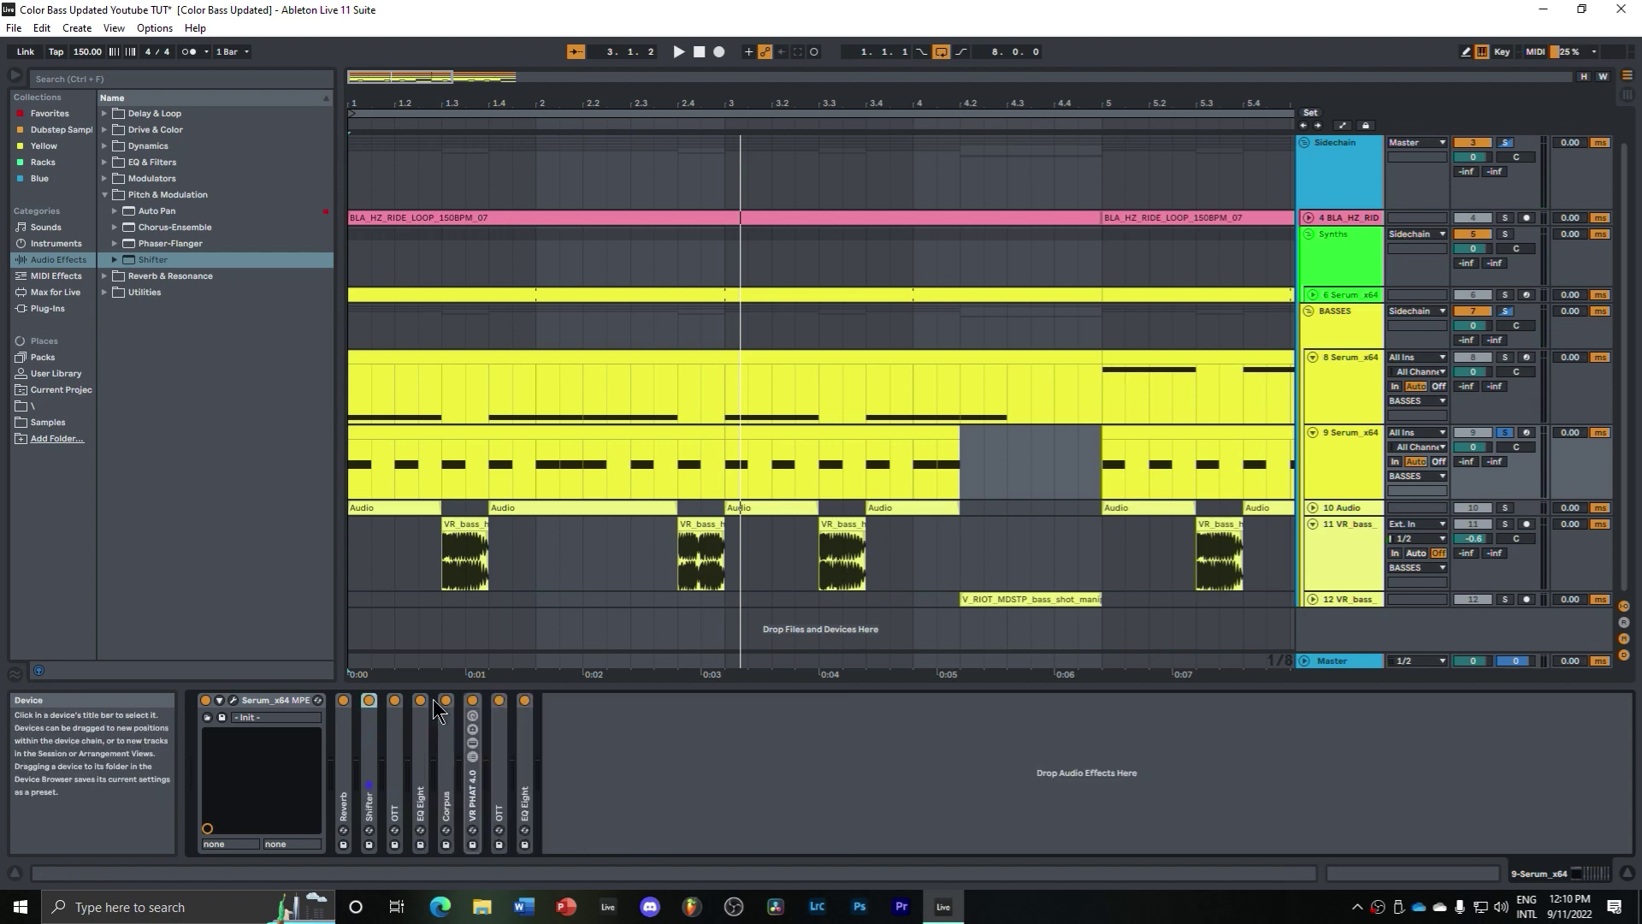
{"action": "double_click", "coordinate": [368, 769]}
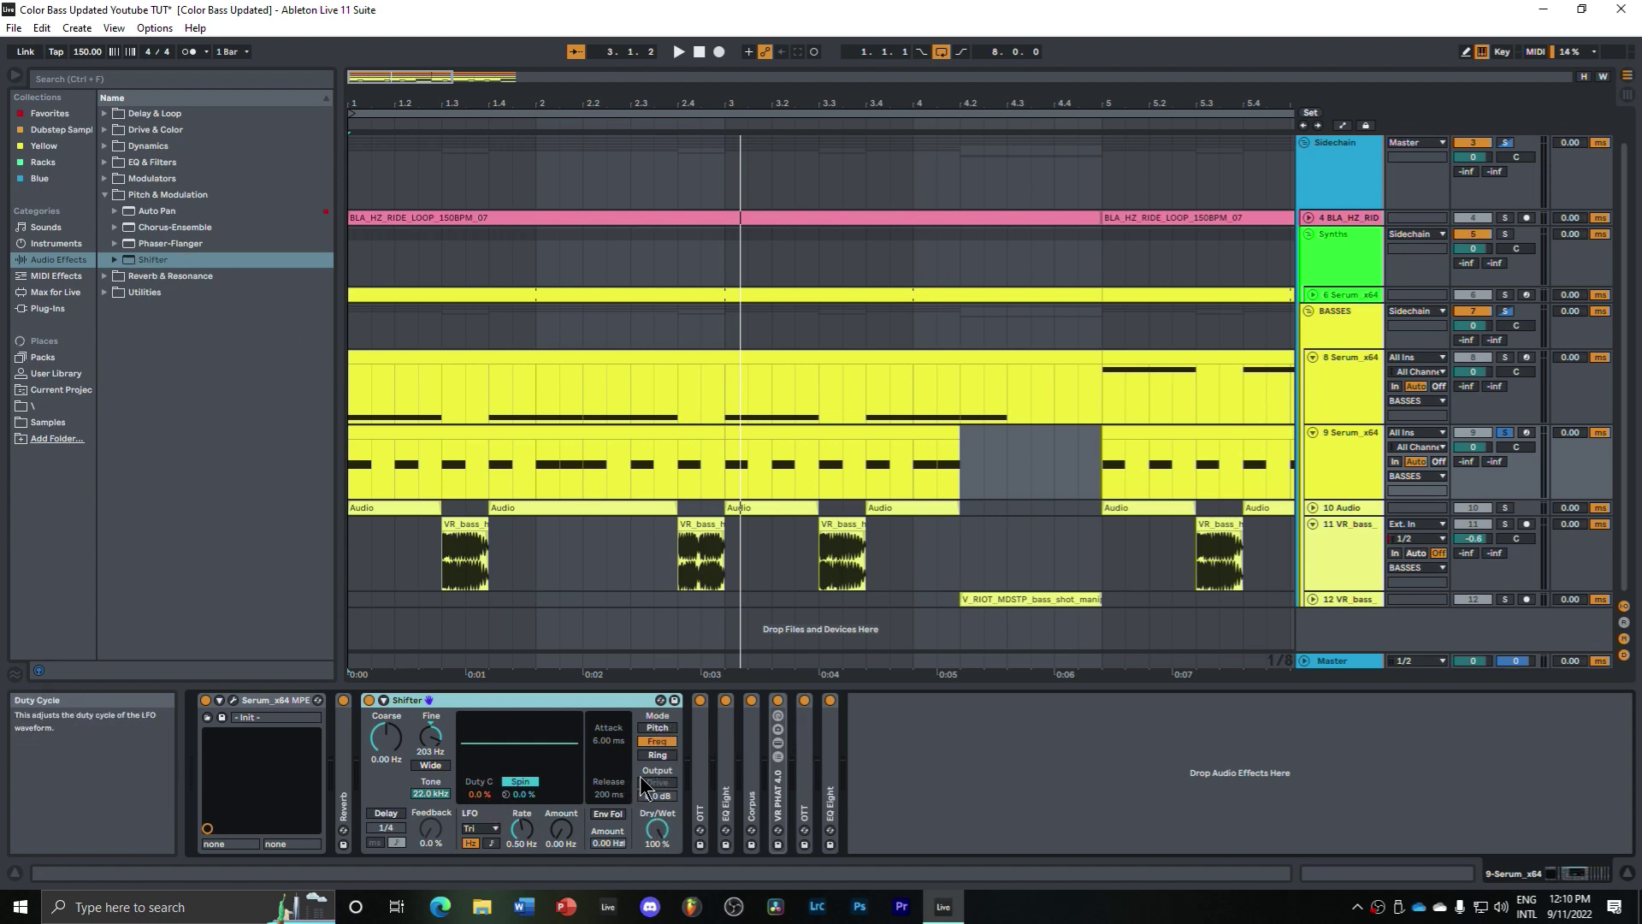
{"action": "left_click", "coordinate": [656, 755]}
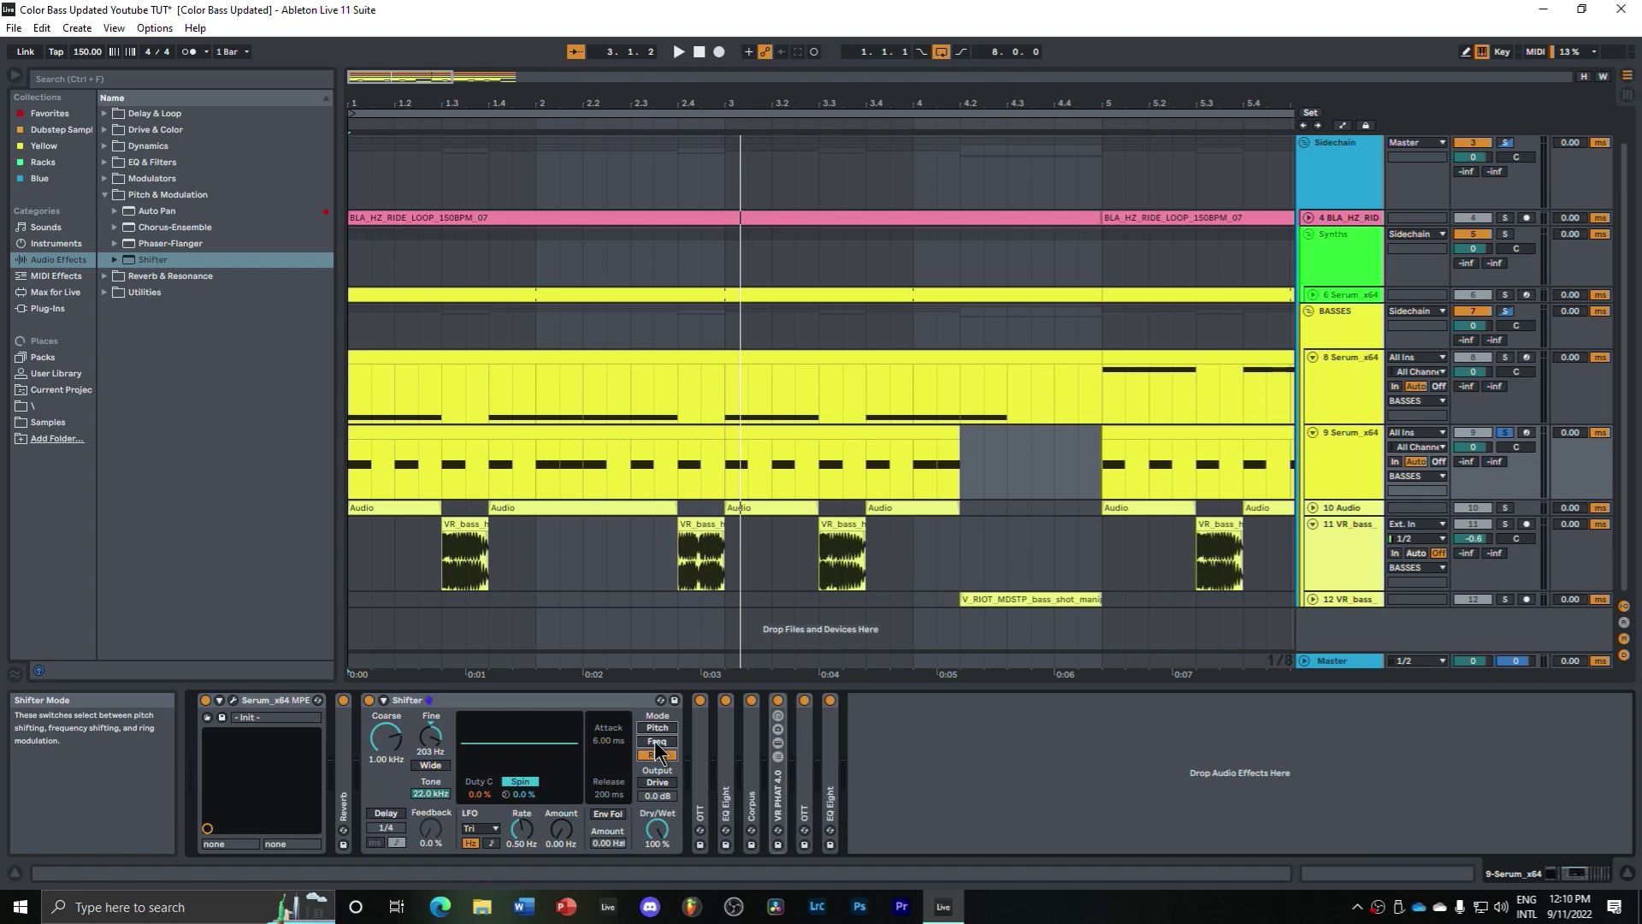
{"action": "key", "text": "space"}
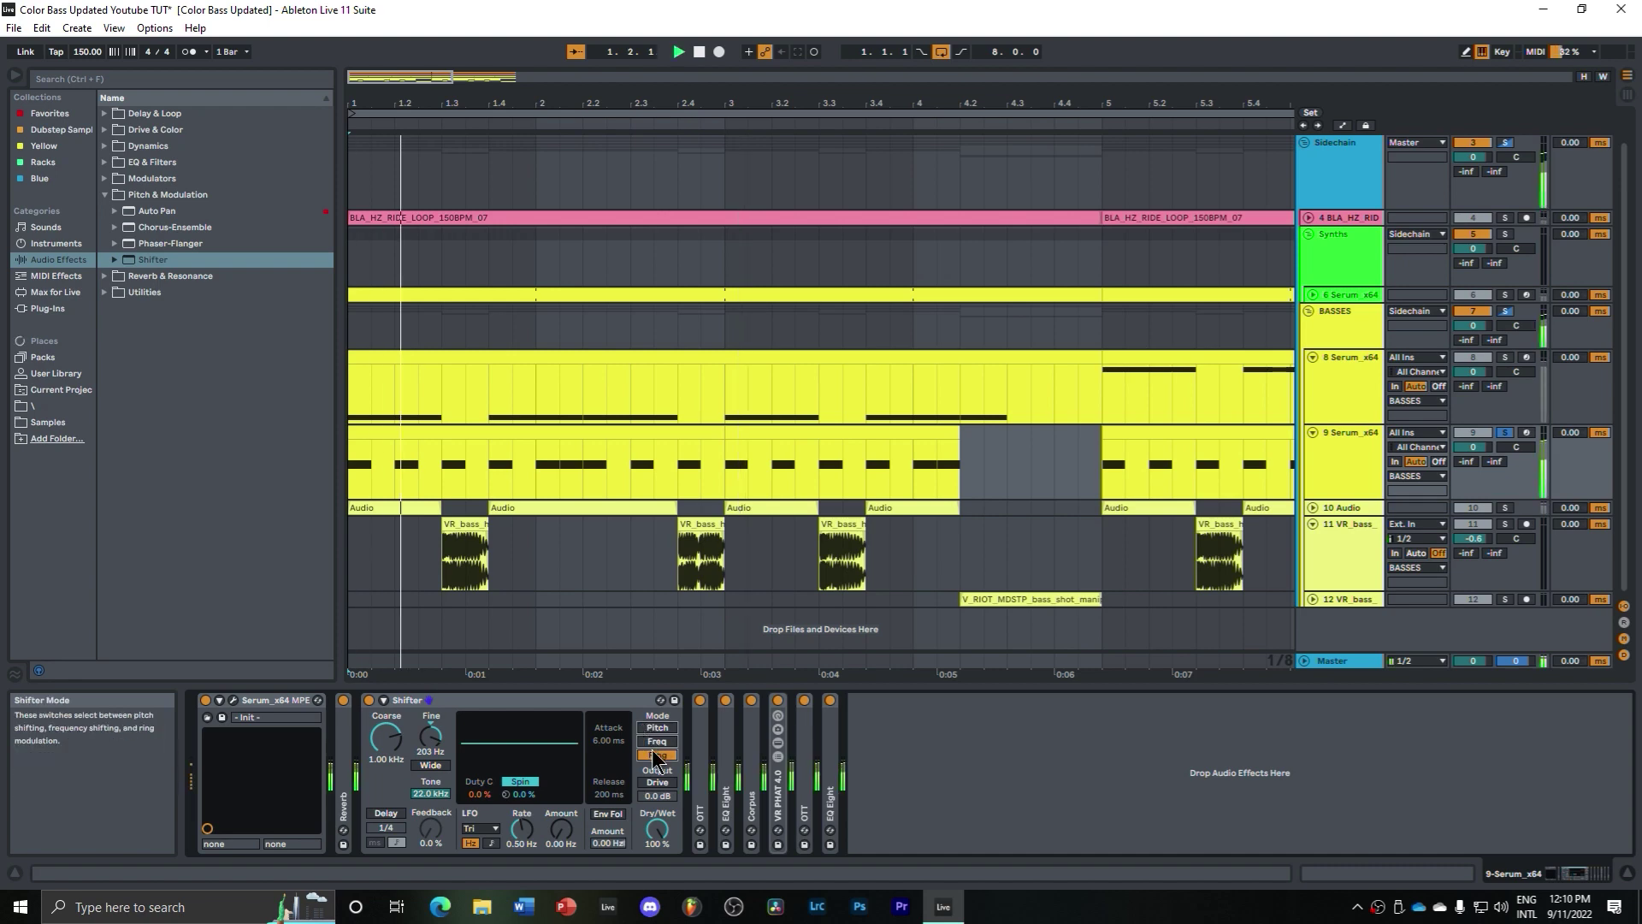
{"action": "left_click", "coordinate": [656, 741]}
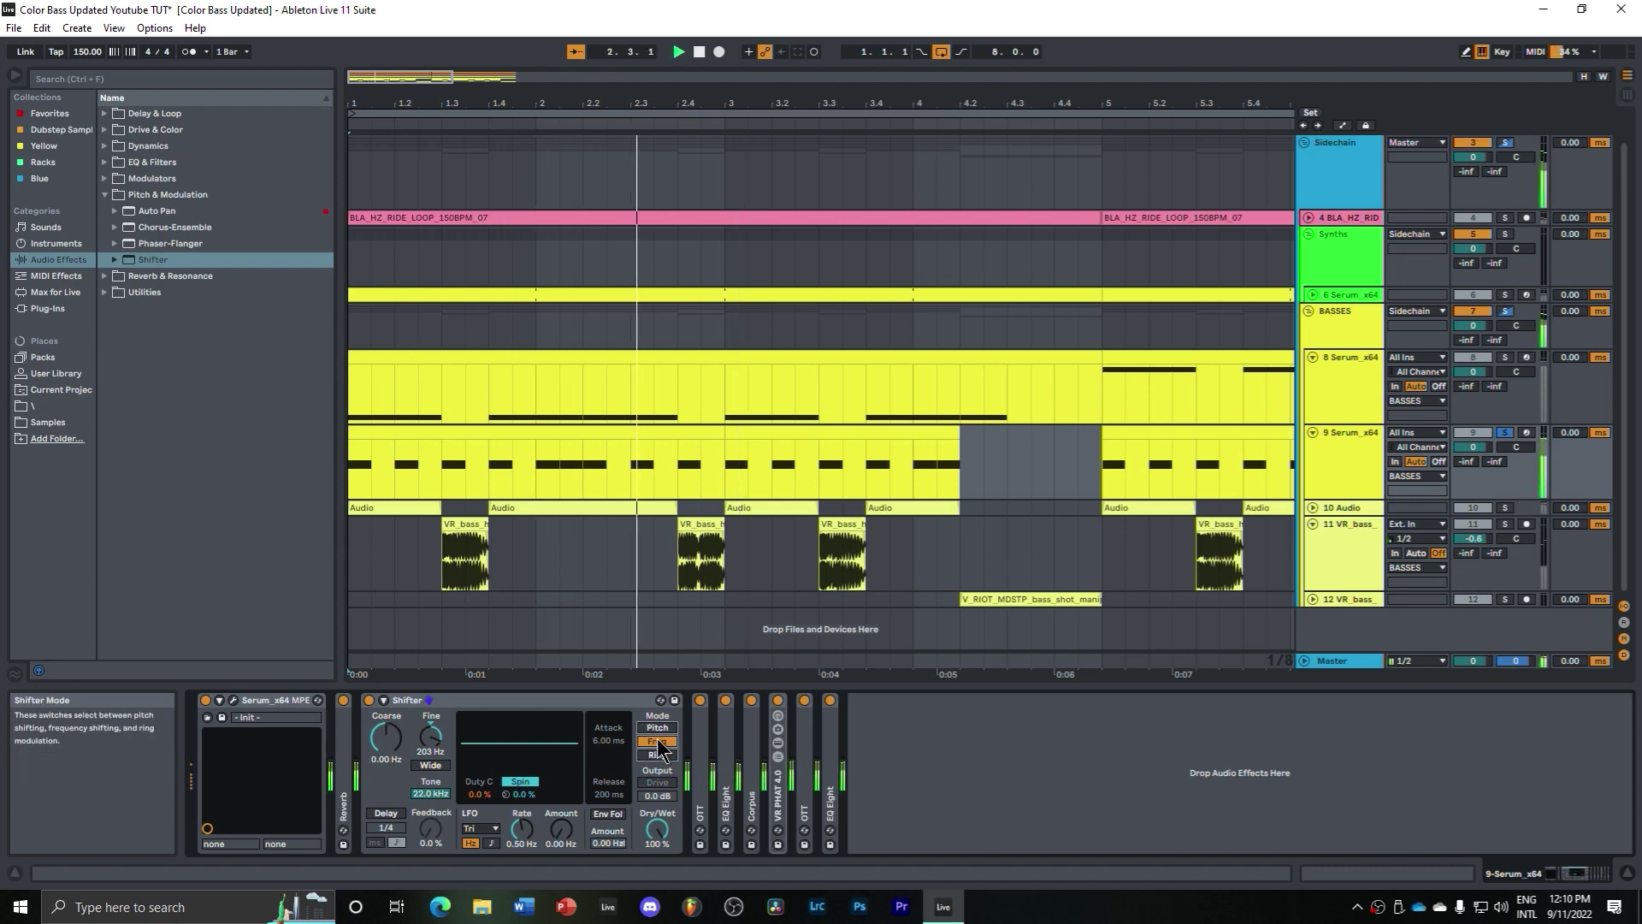
{"action": "left_click", "coordinate": [657, 727]}
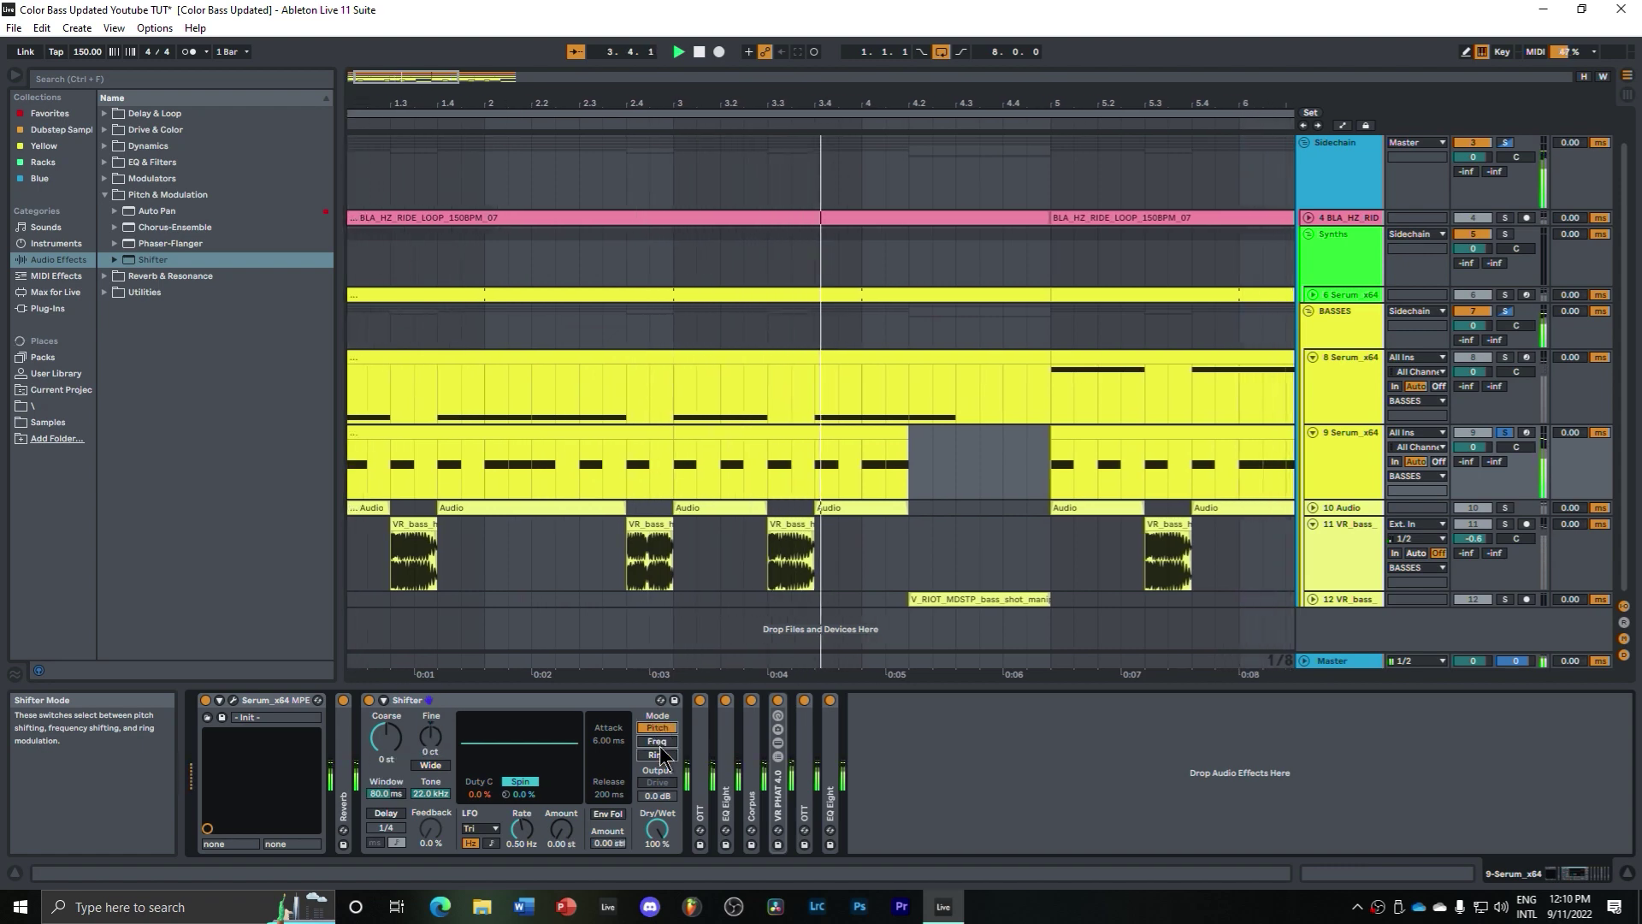
{"action": "left_click", "coordinate": [657, 741]}
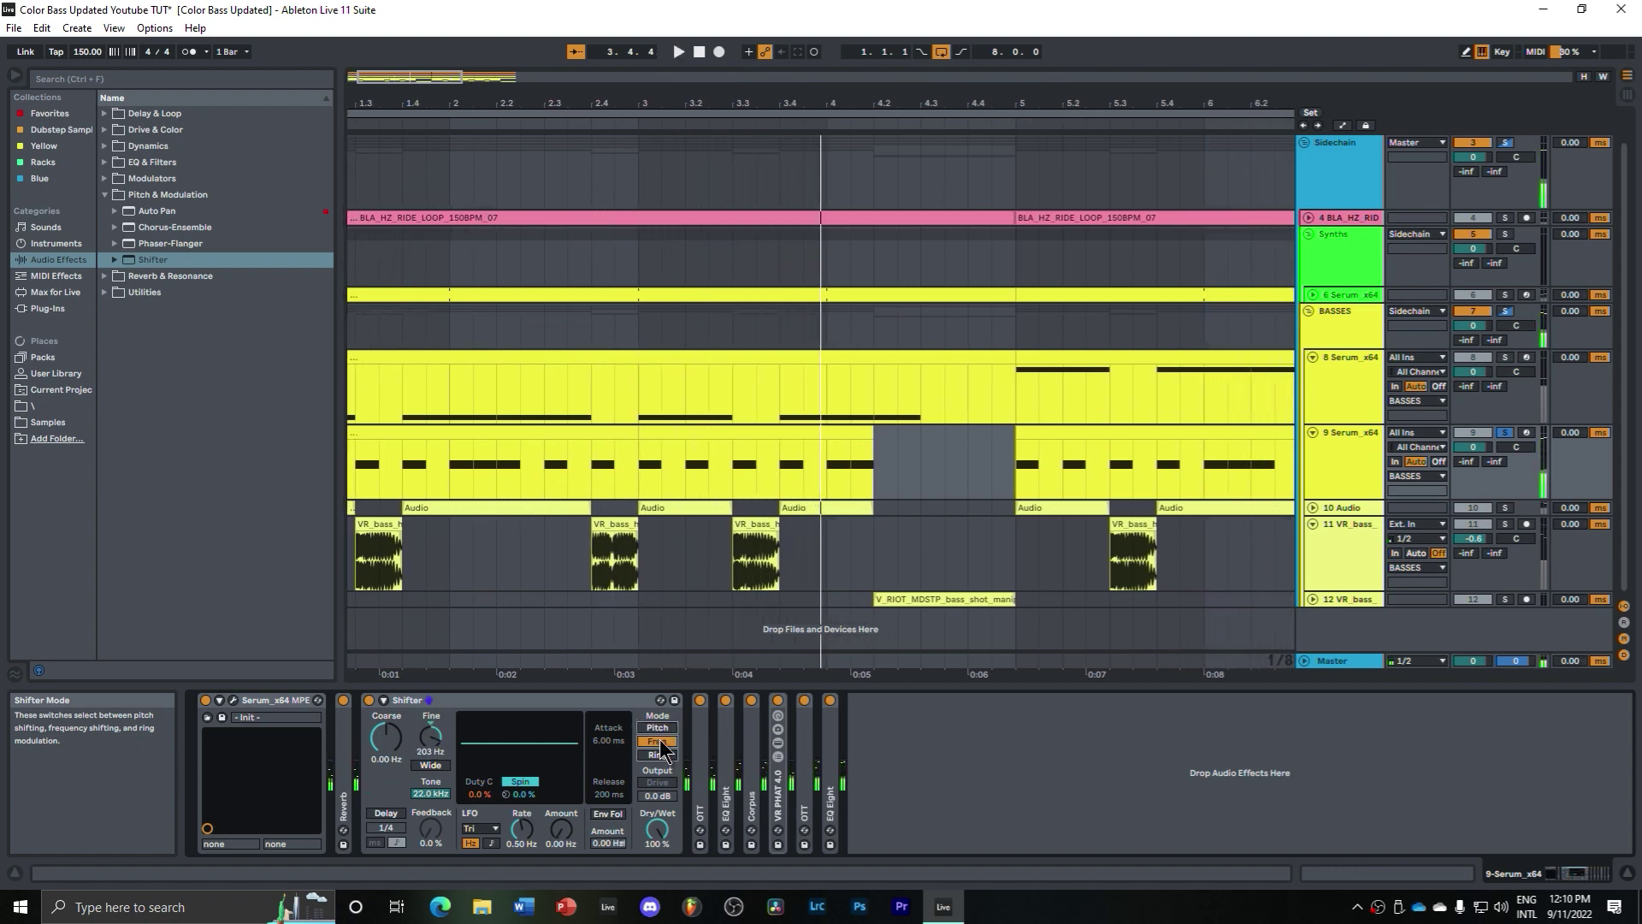
{"action": "double_click", "coordinate": [486, 703]}
{"action": "scroll", "coordinate": [750, 520], "scroll_direction": "up", "scroll_amount": 2}
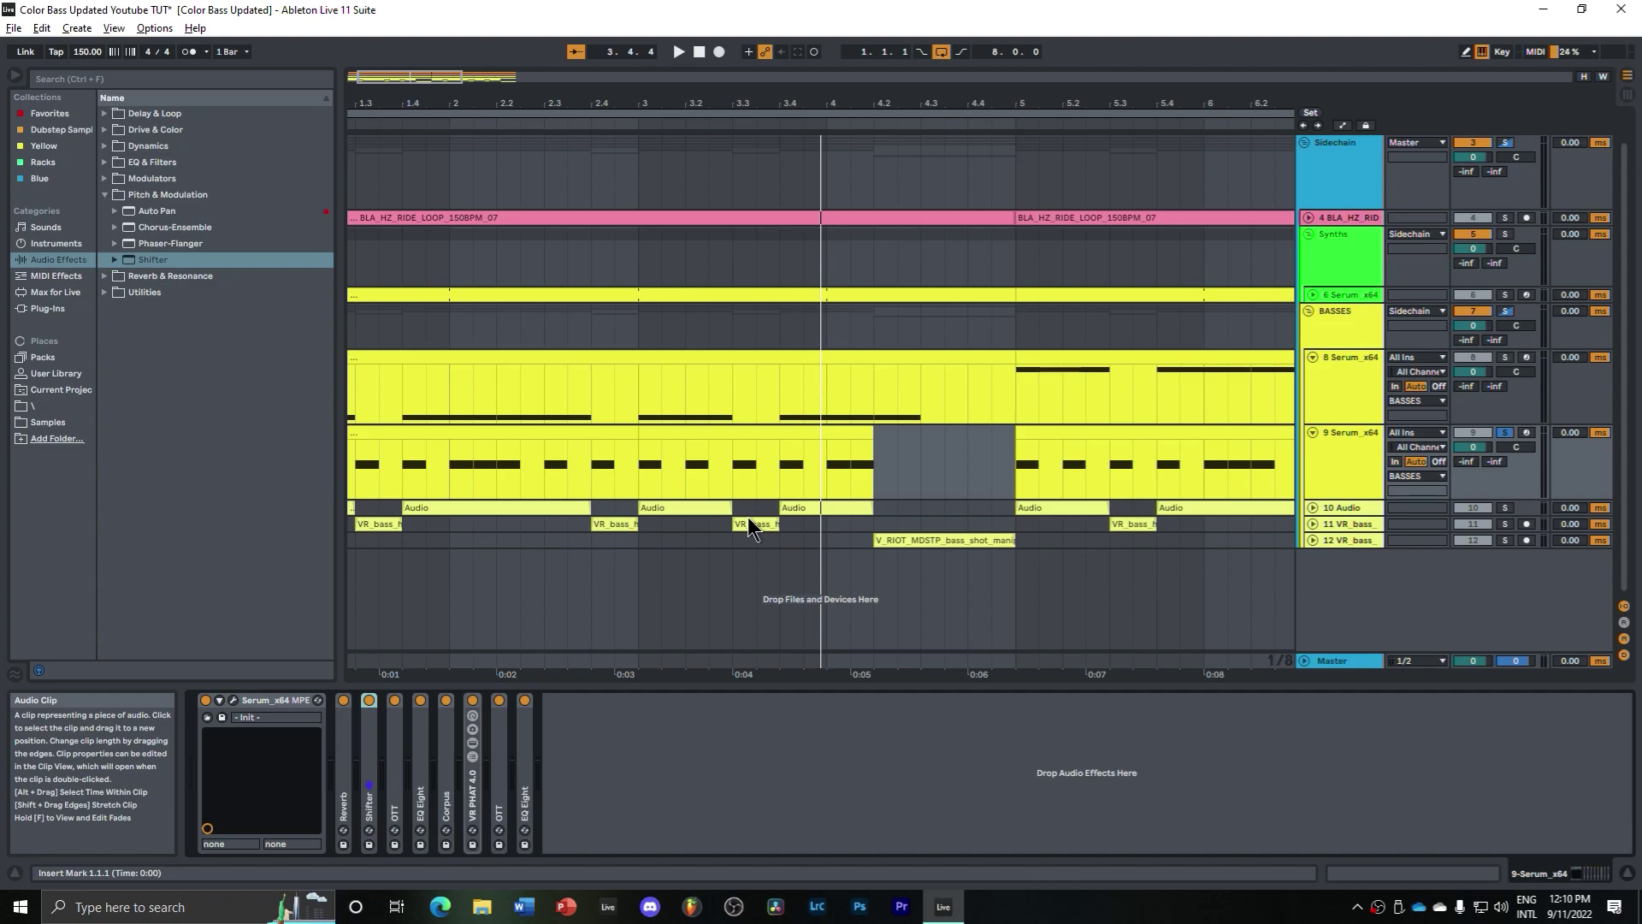